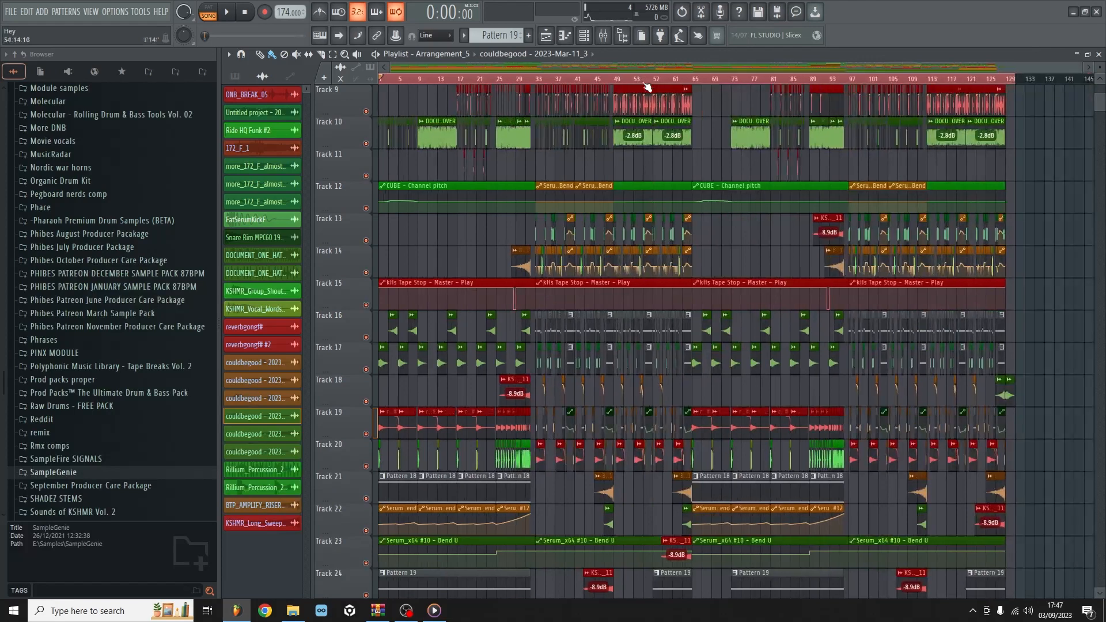
# Look over the full playlist arrangement, from the sidechain tracks down to the Serum and FabFilter automation lanes
pyautogui.scroll(-2, 566, 301)
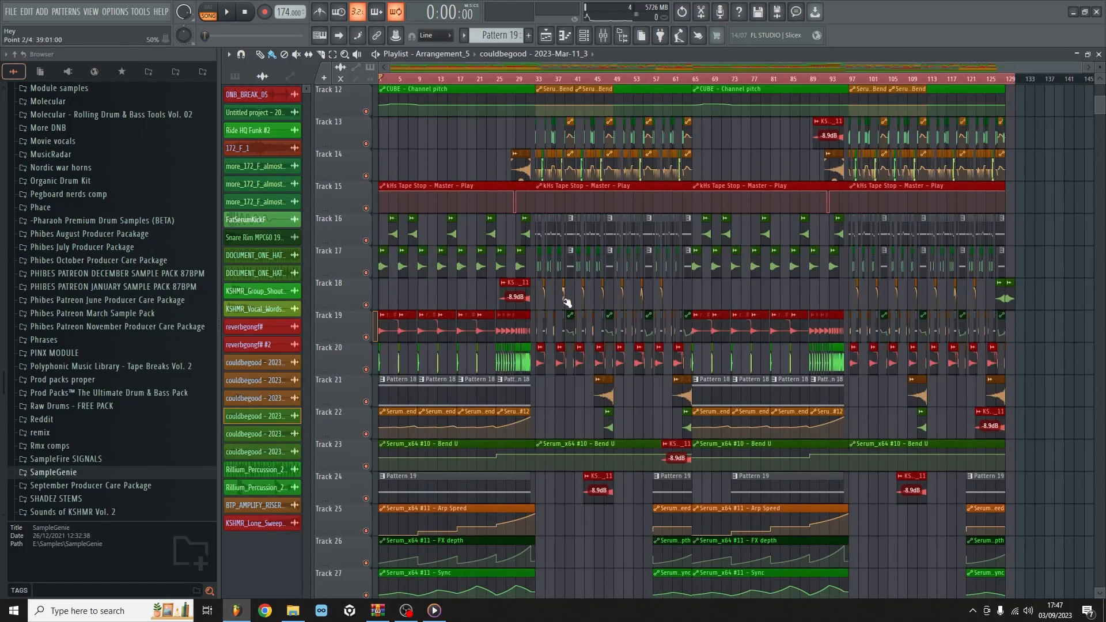
pyautogui.scroll(-5, 567, 301)
pyautogui.scroll(7, 532, 294)
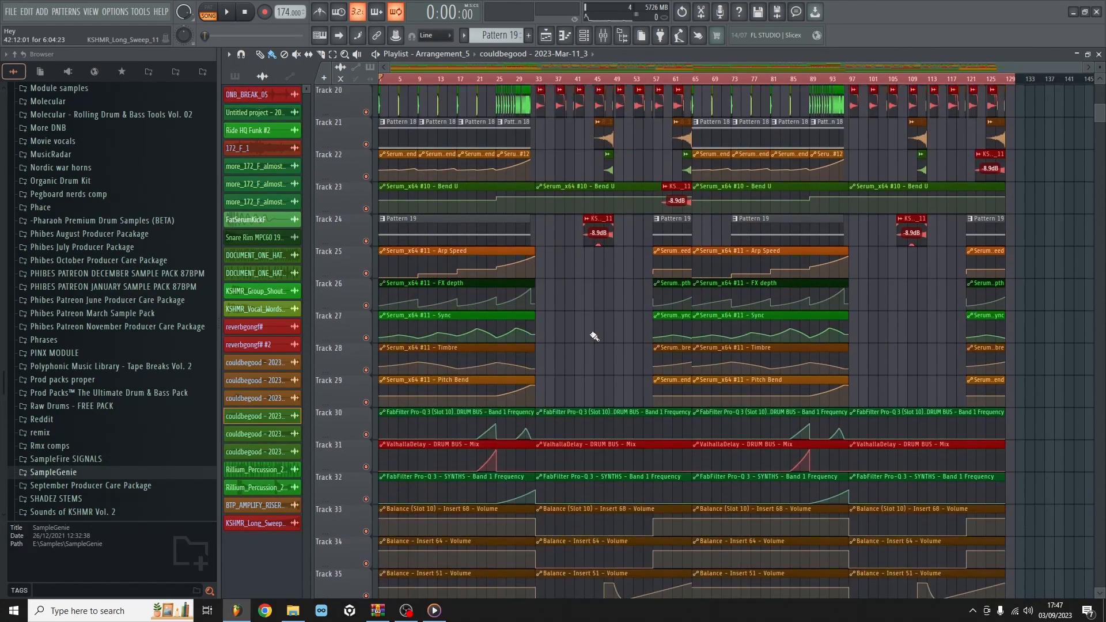
pyautogui.scroll(3, 570, 314)
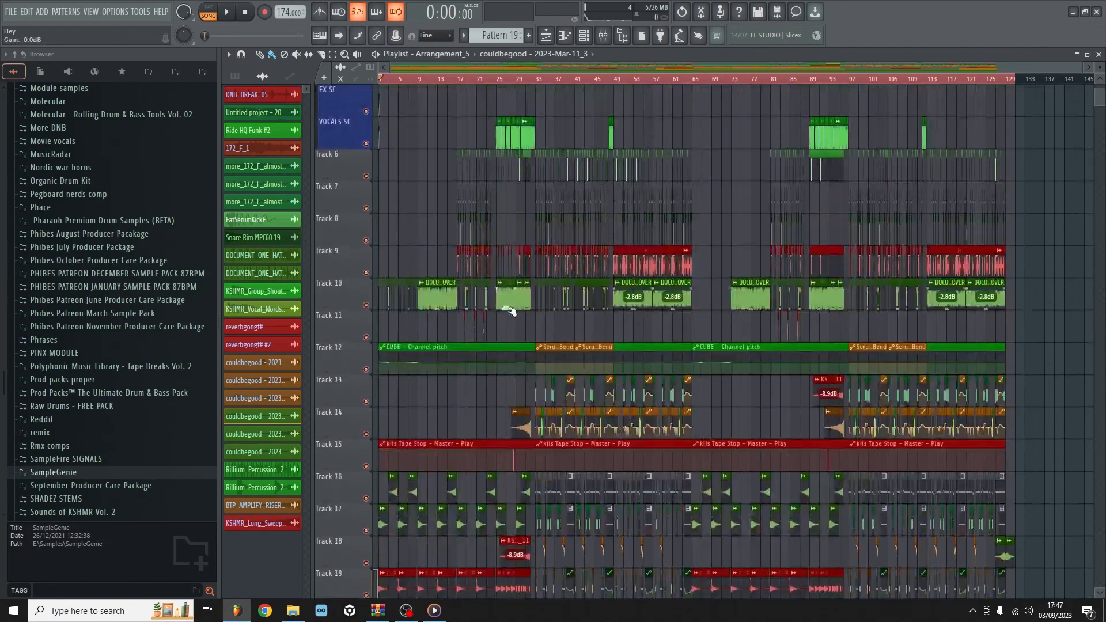
pyautogui.scroll(3, 452, 82)
pyautogui.scroll(2, 461, 82)
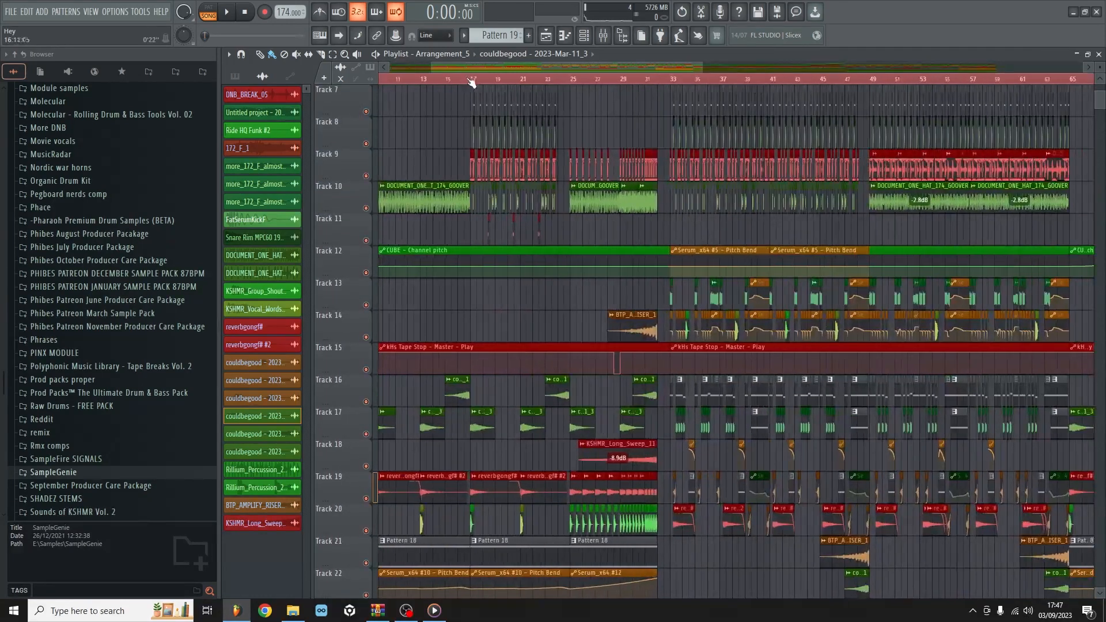
pyautogui.scroll(6, 458, 173)
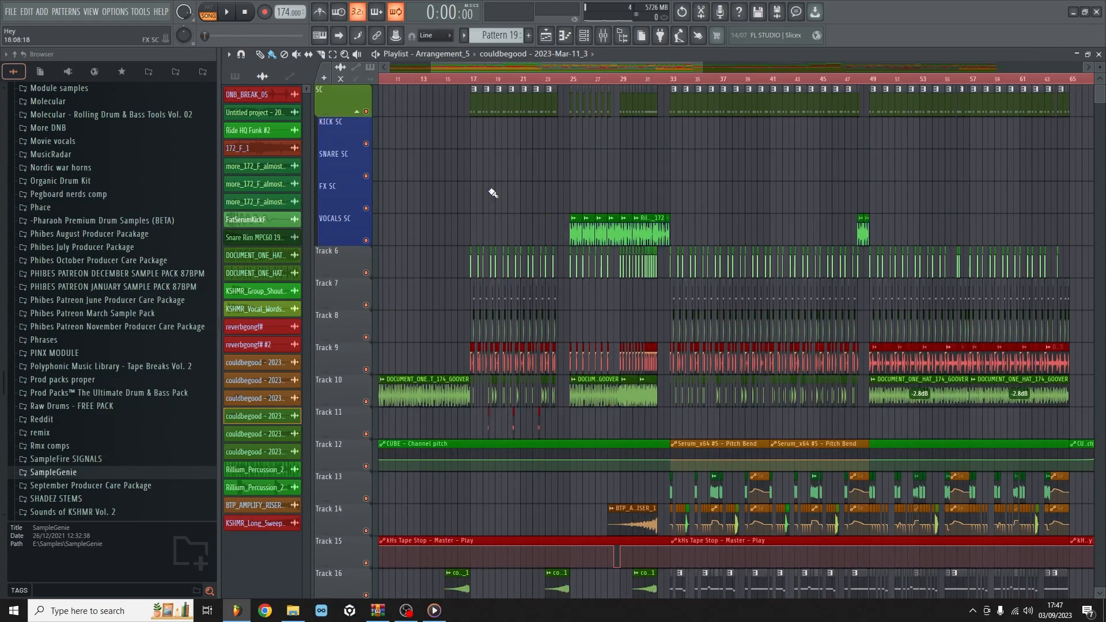
pyautogui.scroll(-11, 493, 193)
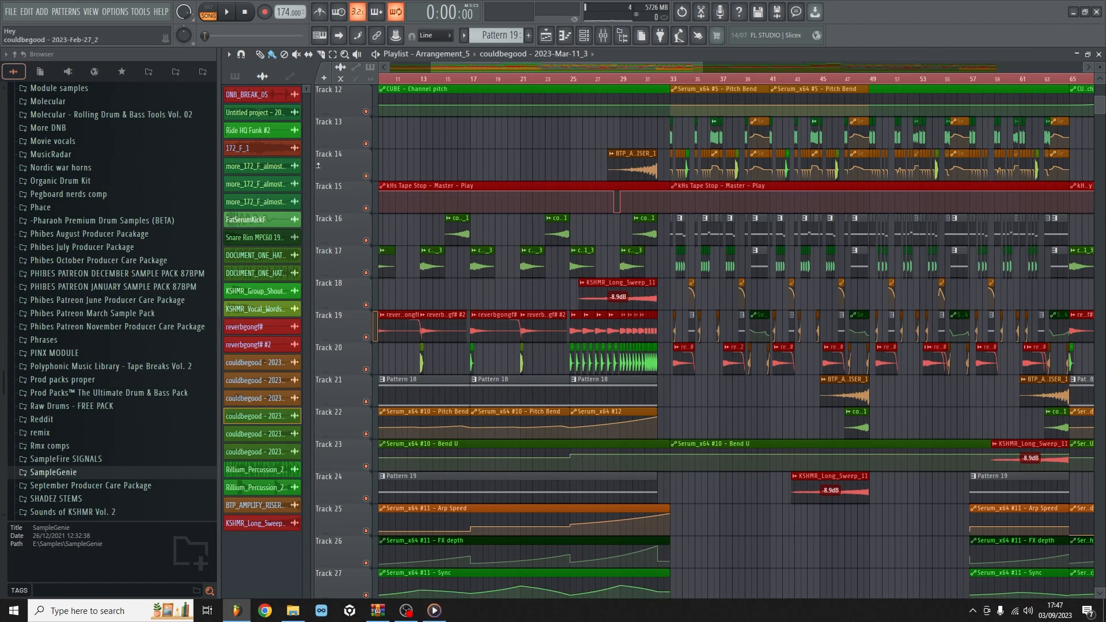
pyautogui.scroll(-3, 494, 171)
pyautogui.scroll(-3, 463, 81)
pyautogui.scroll(-2, 466, 82)
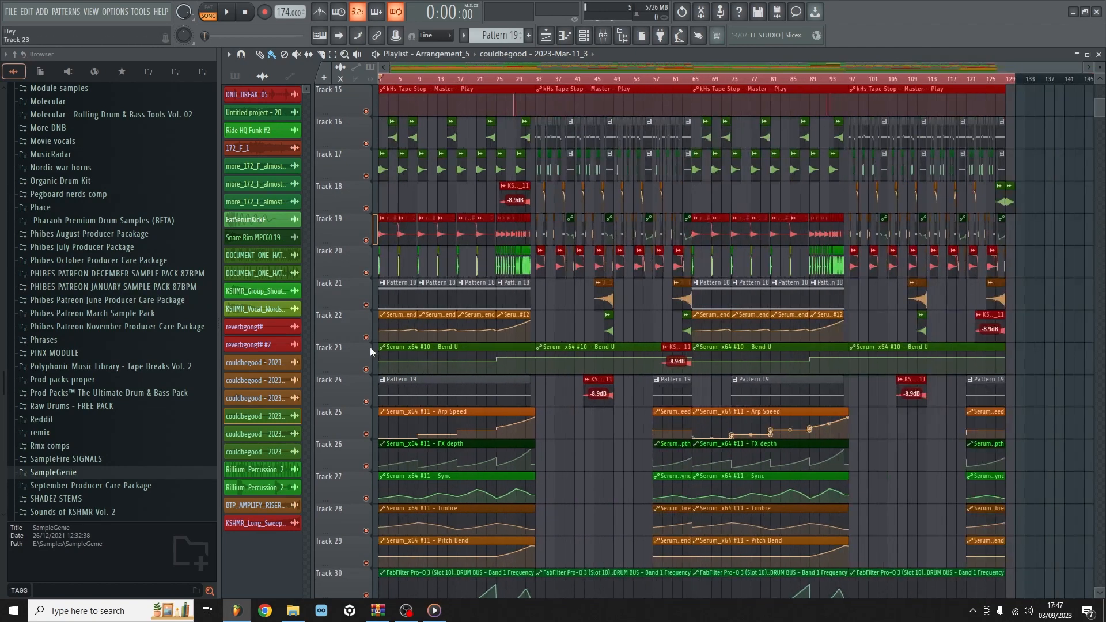
pyautogui.scroll(-5, 576, 307)
pyautogui.scroll(11, 576, 308)
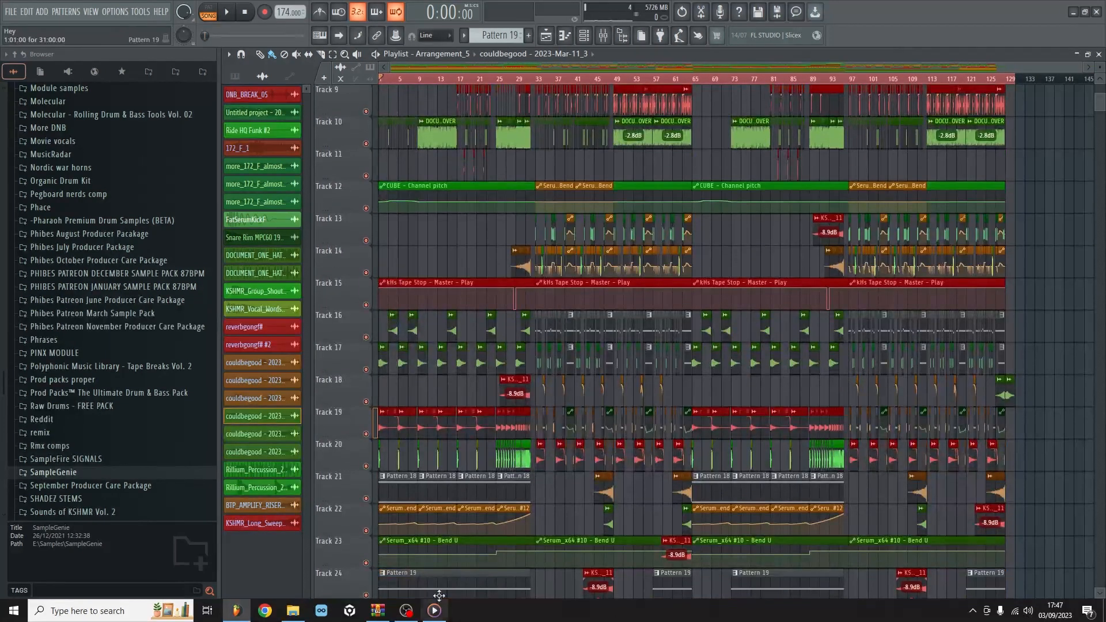
# Switch to Media Player to listen to the exported track Hey, and return to the FL Studio playlist
pyautogui.click(440, 611)
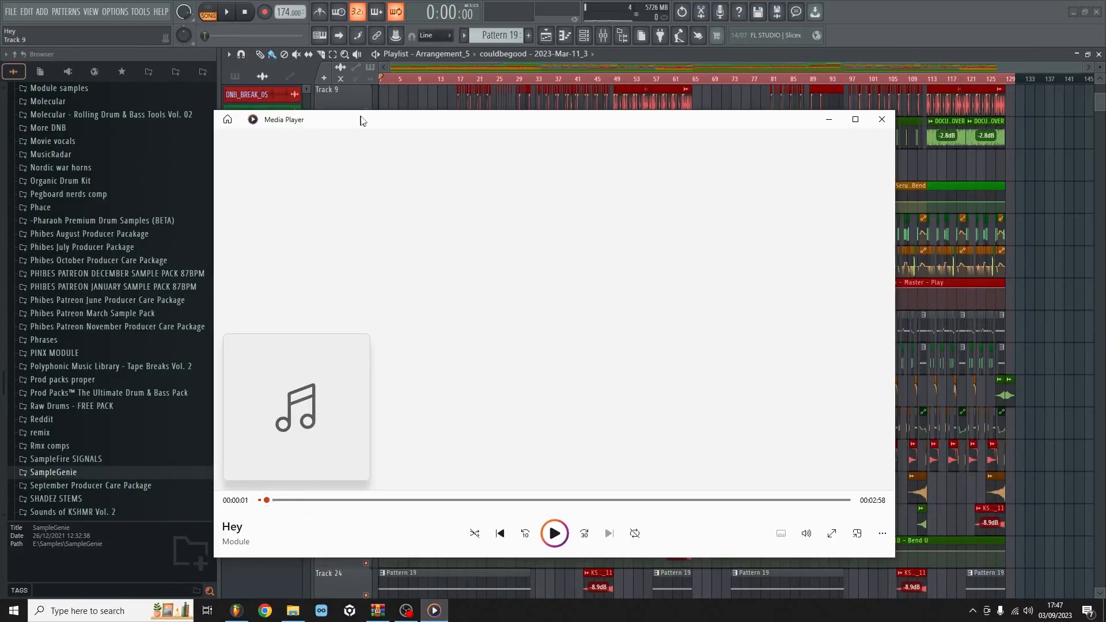
pyautogui.moveTo(360, 120)
pyautogui.mouseDown()
pyautogui.moveTo(485, 268)
pyautogui.moveTo(468, 489)
pyautogui.moveTo(438, 411)
pyautogui.moveTo(425, 420)
pyautogui.moveTo(434, 423)
pyautogui.moveTo(410, 331)
pyautogui.moveTo(407, 114)
pyautogui.moveTo(363, 234)
pyautogui.moveTo(369, 278)
pyautogui.moveTo(338, 372)
pyautogui.moveTo(306, 277)
pyautogui.moveTo(351, 304)
pyautogui.moveTo(359, 126)
pyautogui.moveTo(349, 104)
pyautogui.moveTo(370, 114)
pyautogui.mouseUp()
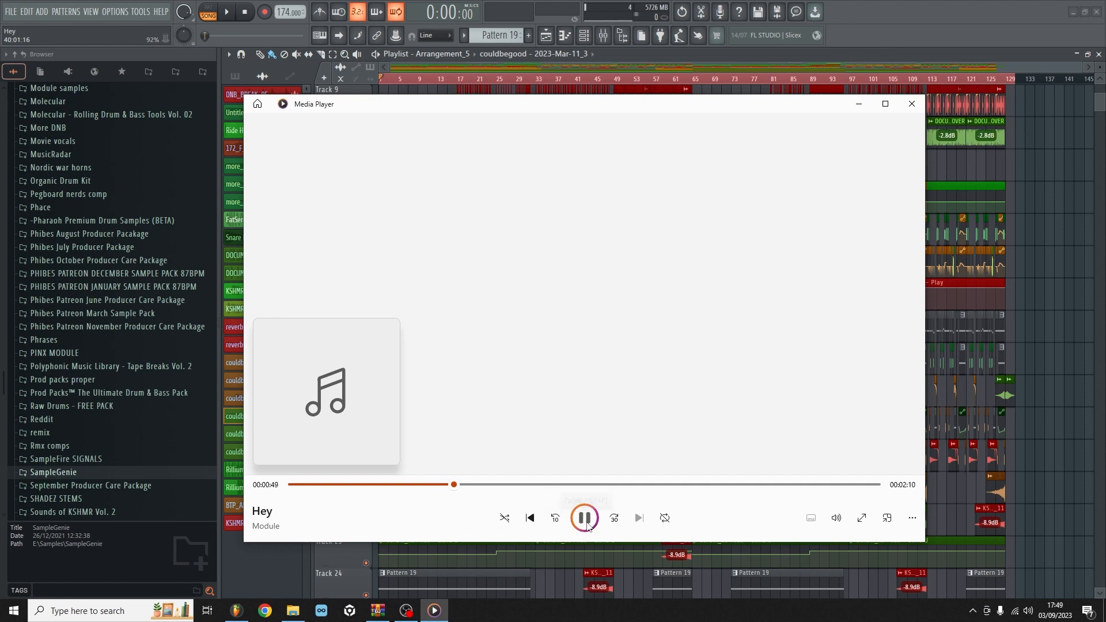
pyautogui.click(1053, 259)
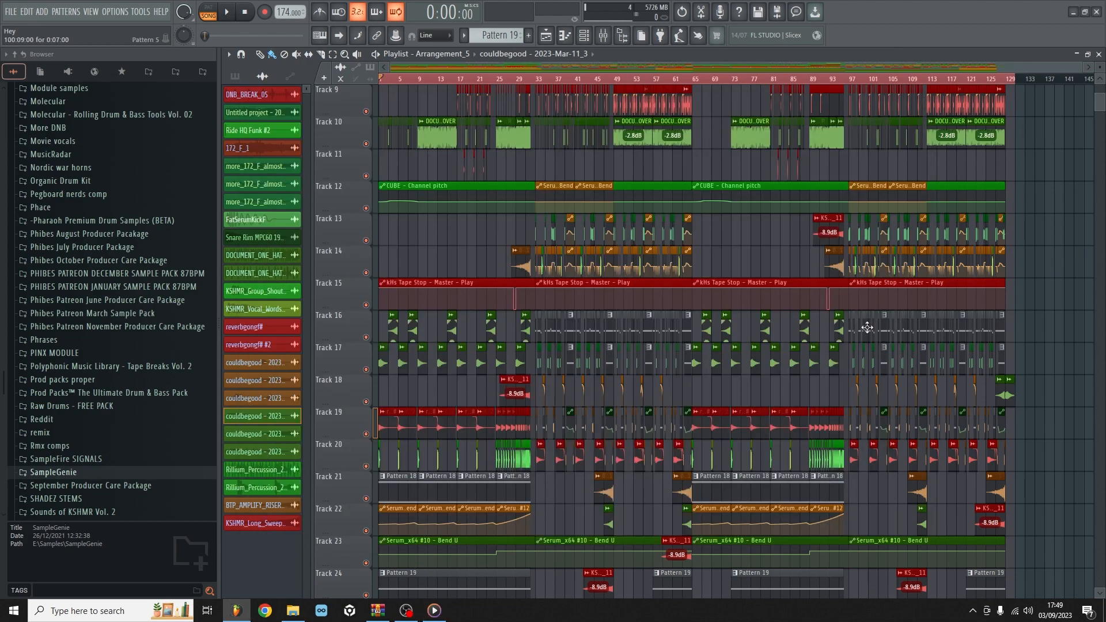
# Examine the drum, riser and automation clips across the playlist, focusing on the section leading up to bar 33
pyautogui.scroll(-5, 190, 288)
pyautogui.scroll(-5, 502, 229)
pyautogui.scroll(-3, 502, 229)
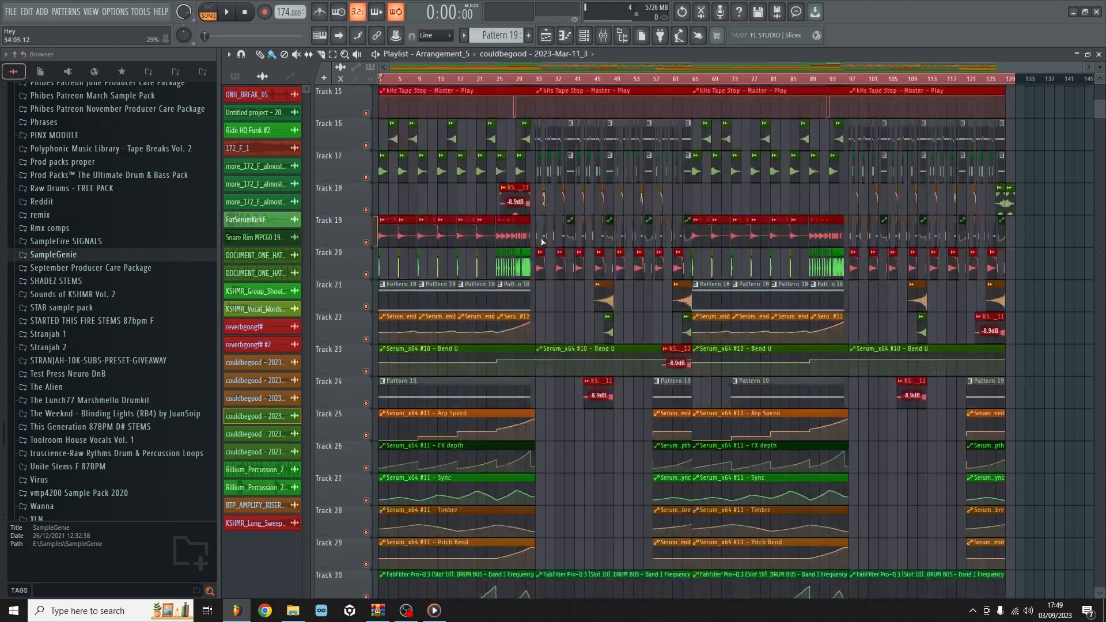
pyautogui.scroll(5, 438, 85)
pyautogui.scroll(5, 461, 98)
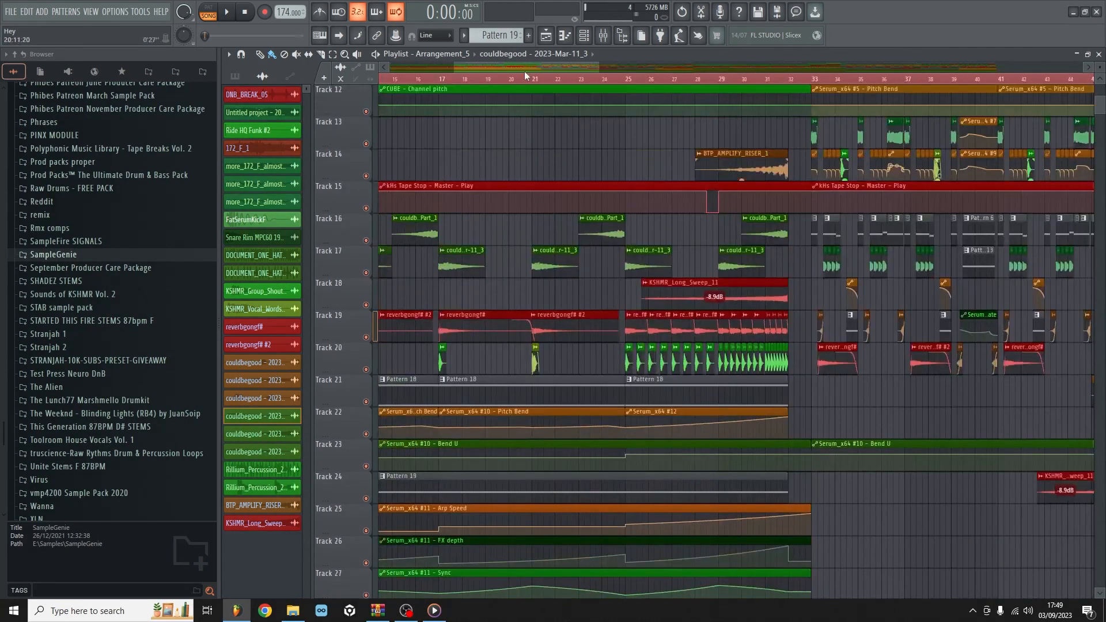
pyautogui.moveTo(525, 69)
pyautogui.mouseDown()
pyautogui.moveTo(494, 67)
pyautogui.moveTo(512, 68)
pyautogui.mouseUp()
pyautogui.scroll(5, 598, 321)
pyautogui.scroll(7, 598, 322)
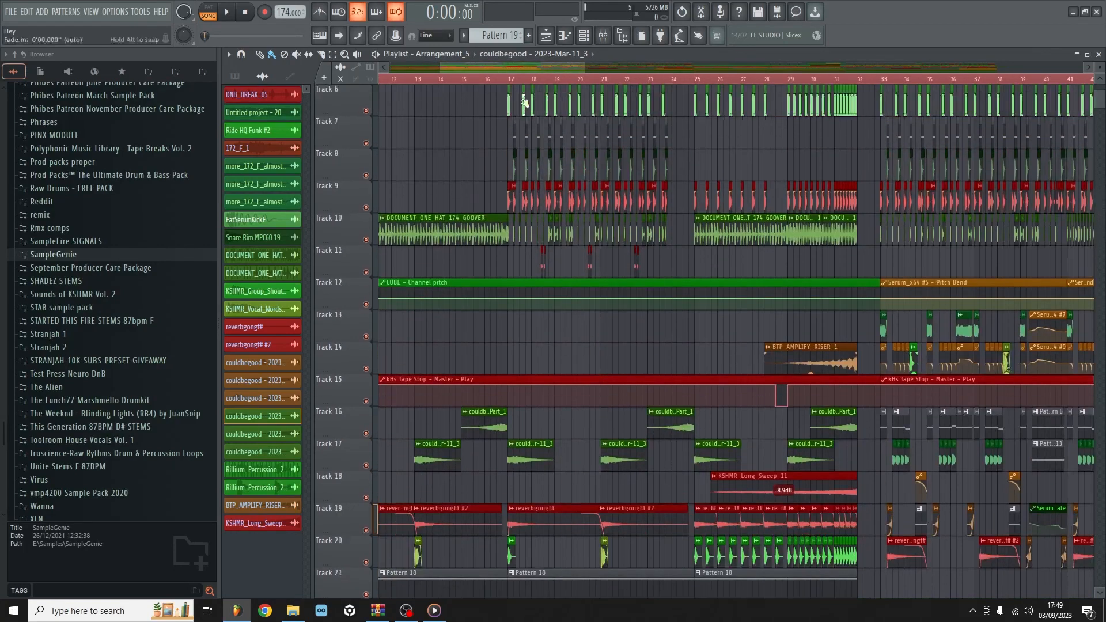
pyautogui.scroll(-3, 516, 86)
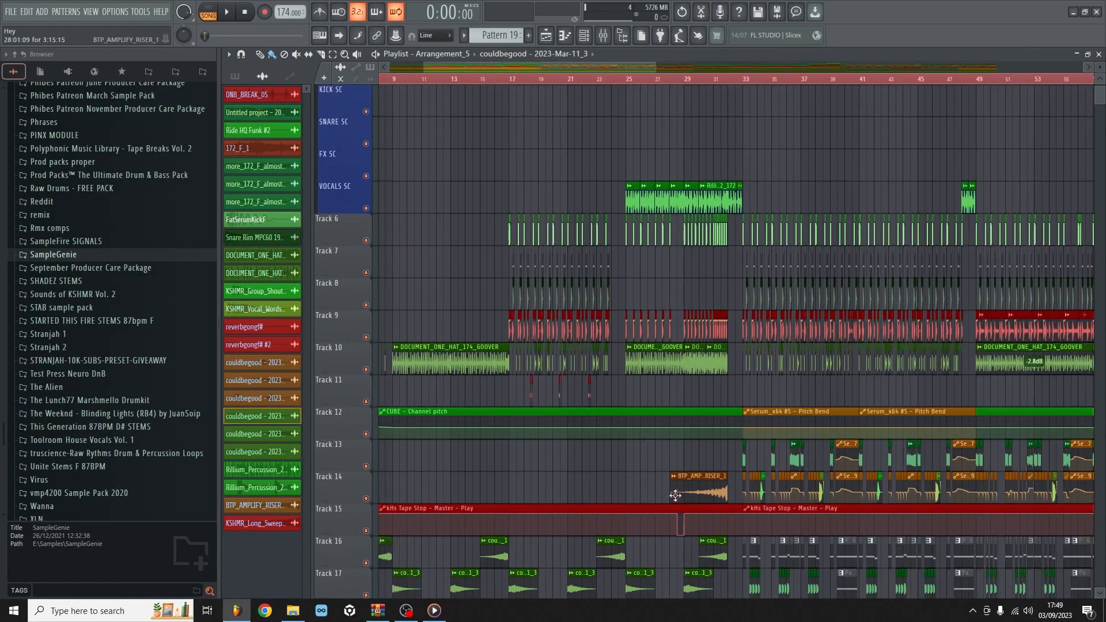
pyautogui.scroll(-10, 645, 445)
pyautogui.scroll(10, 643, 441)
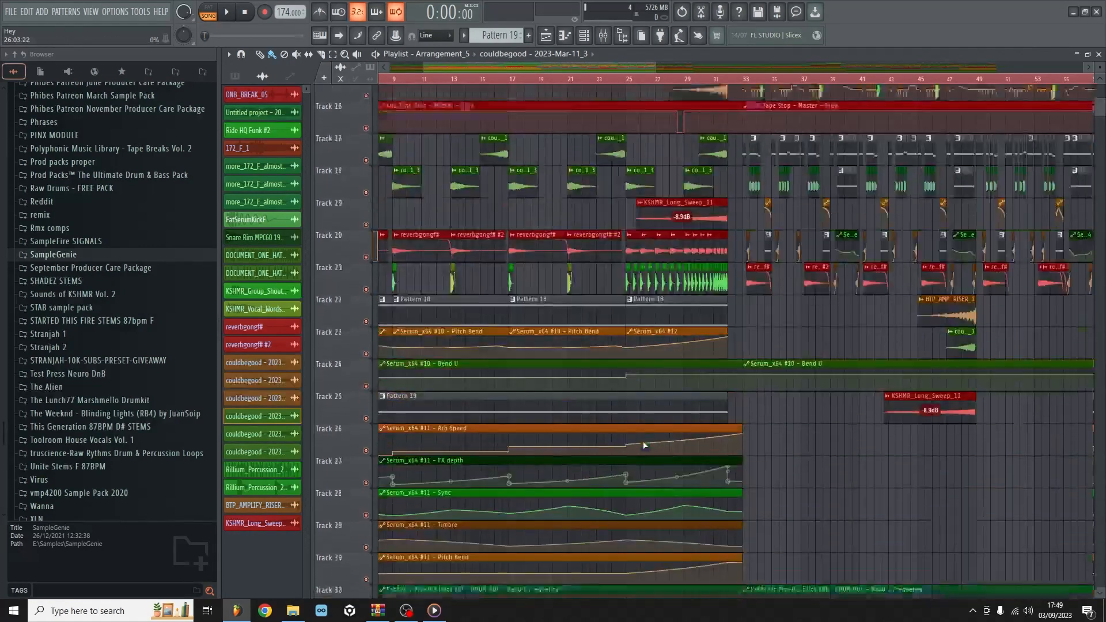
pyautogui.scroll(-7, 477, 227)
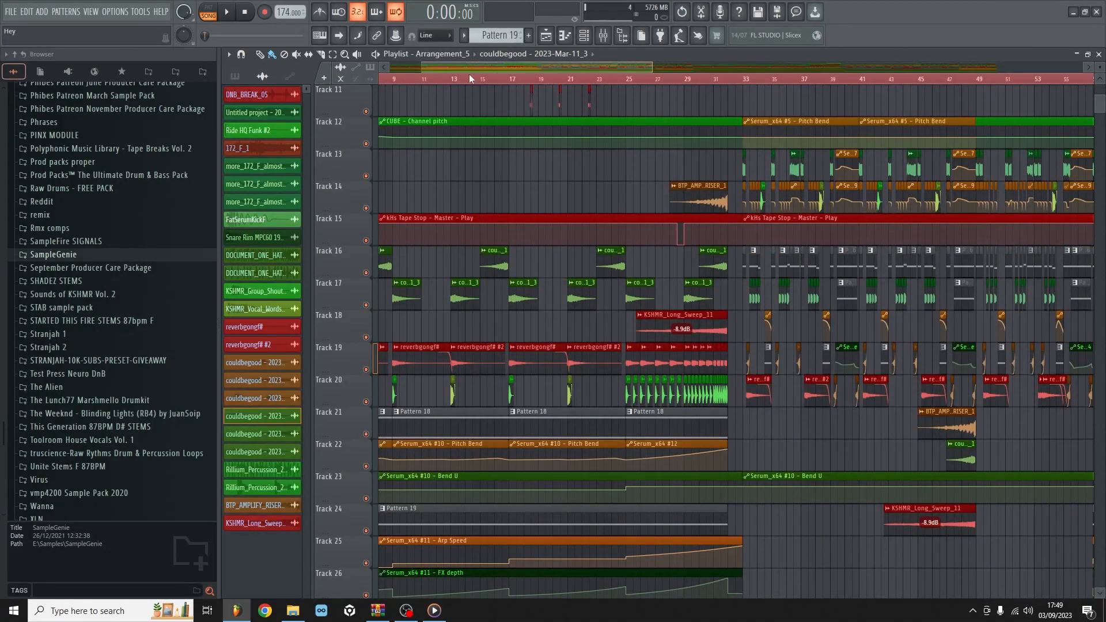
# Examine the intro from bar 1 to bar 33, comparing its drum, reverb gong, pattern and automation tracks
pyautogui.hscroll(-4, 469, 68)
pyautogui.scroll(7, 635, 214)
pyautogui.scroll(-10, 577, 184)
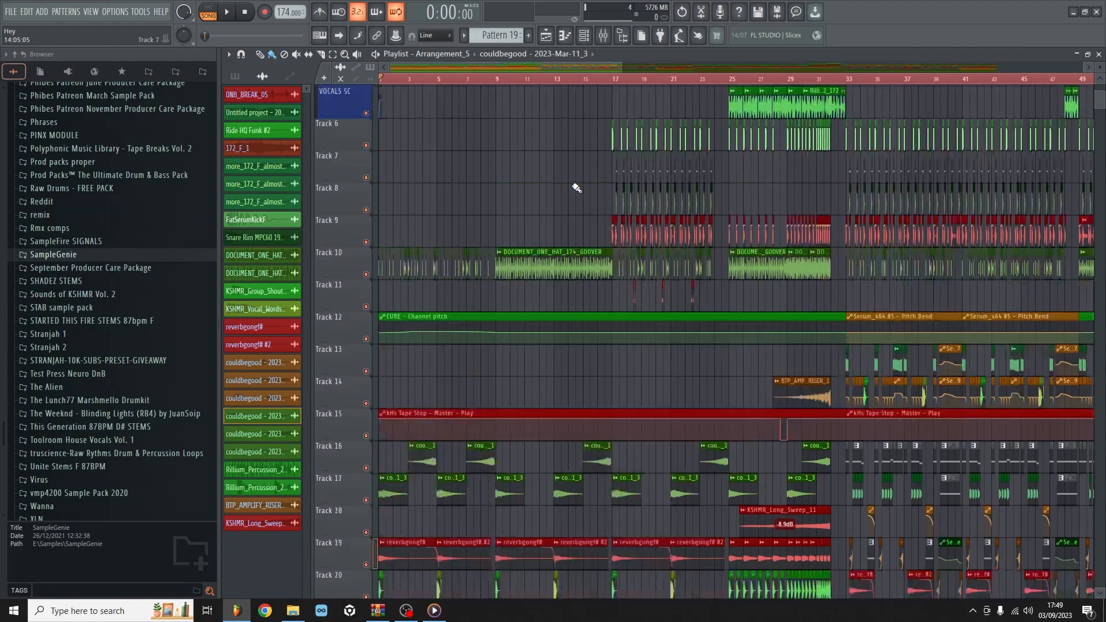
pyautogui.scroll(-1, 578, 171)
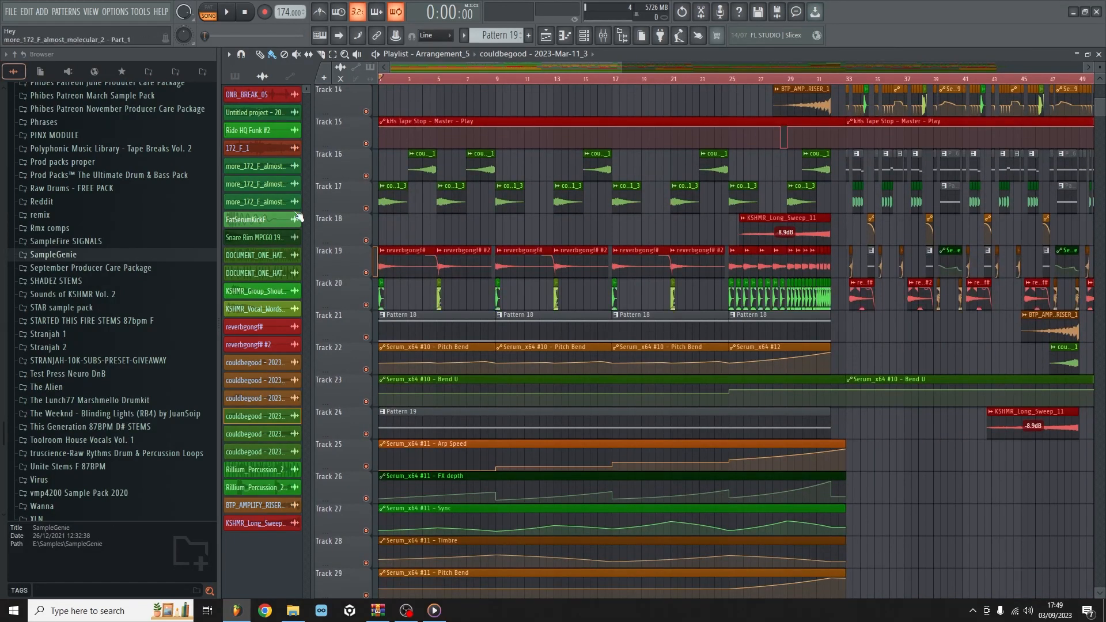
pyautogui.scroll(7, 511, 198)
pyautogui.scroll(3, 510, 197)
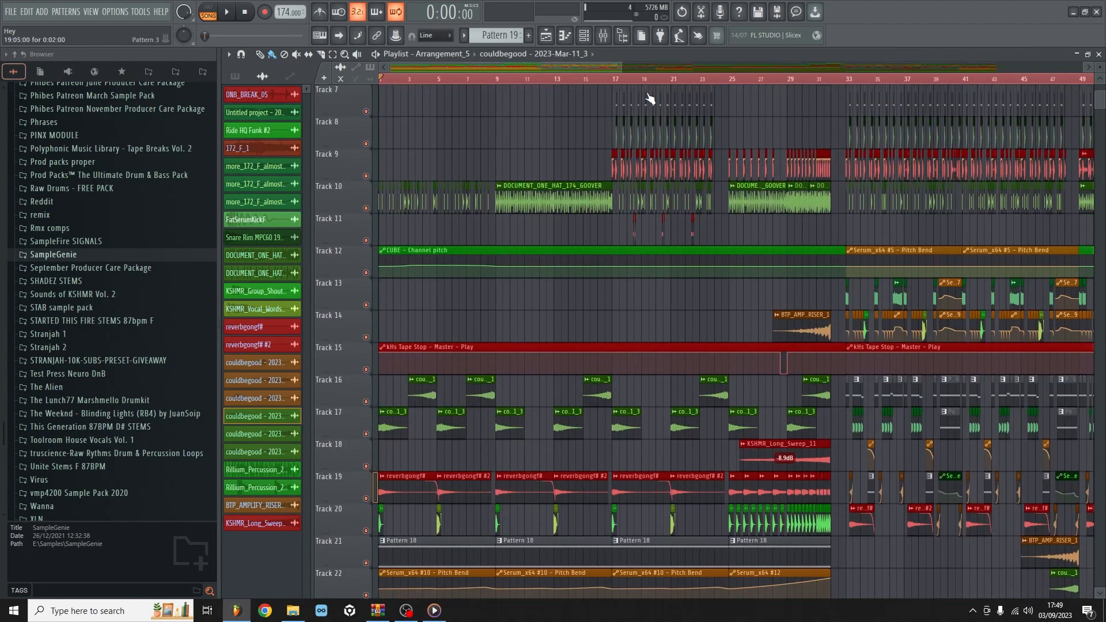
pyautogui.scroll(3, 662, 67)
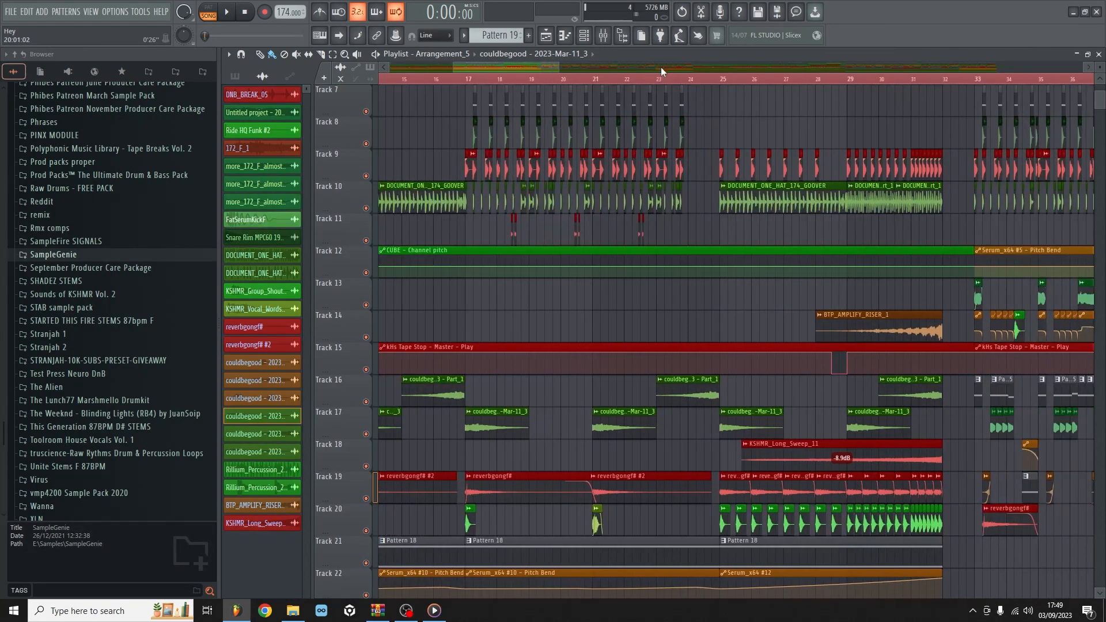
pyautogui.scroll(-5, 772, 444)
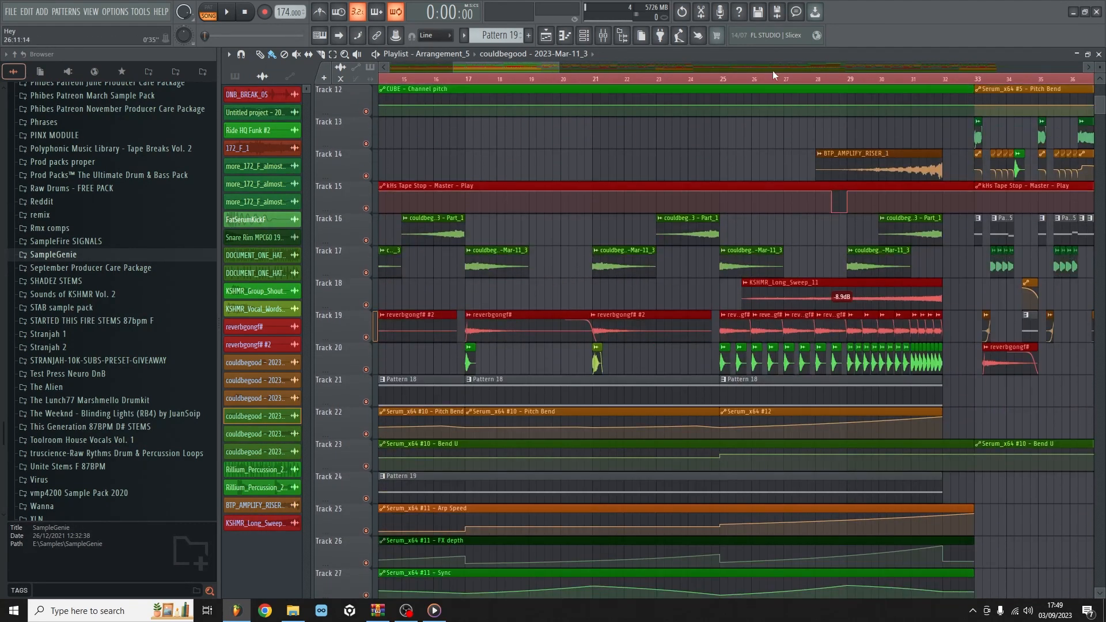
pyautogui.scroll(-3, 795, 79)
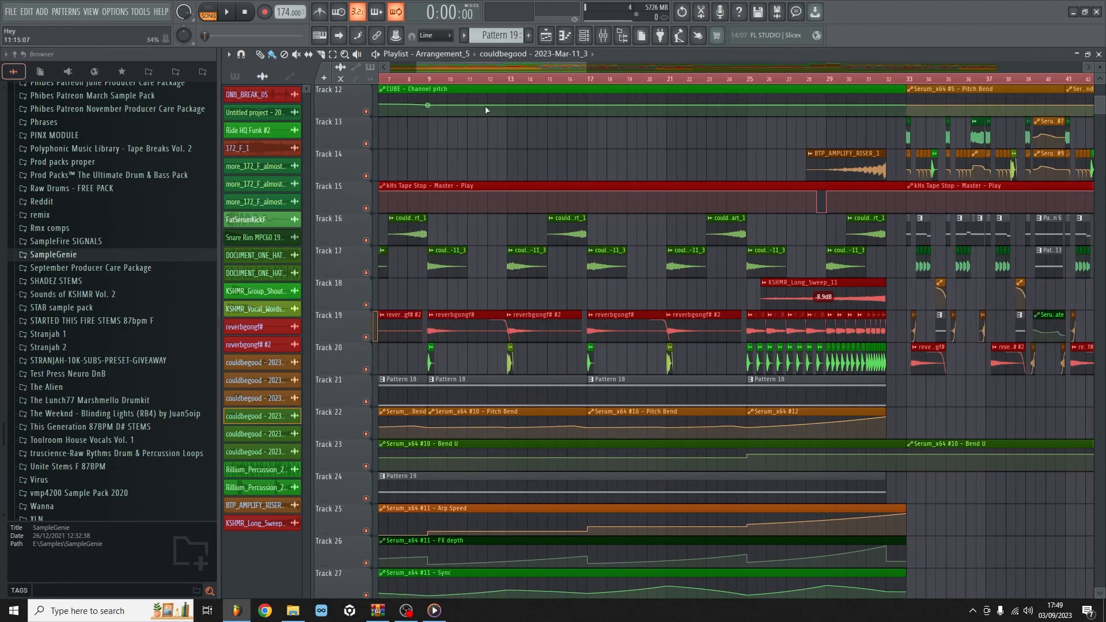
pyautogui.moveTo(469, 65); pyautogui.dragTo(434, 67)
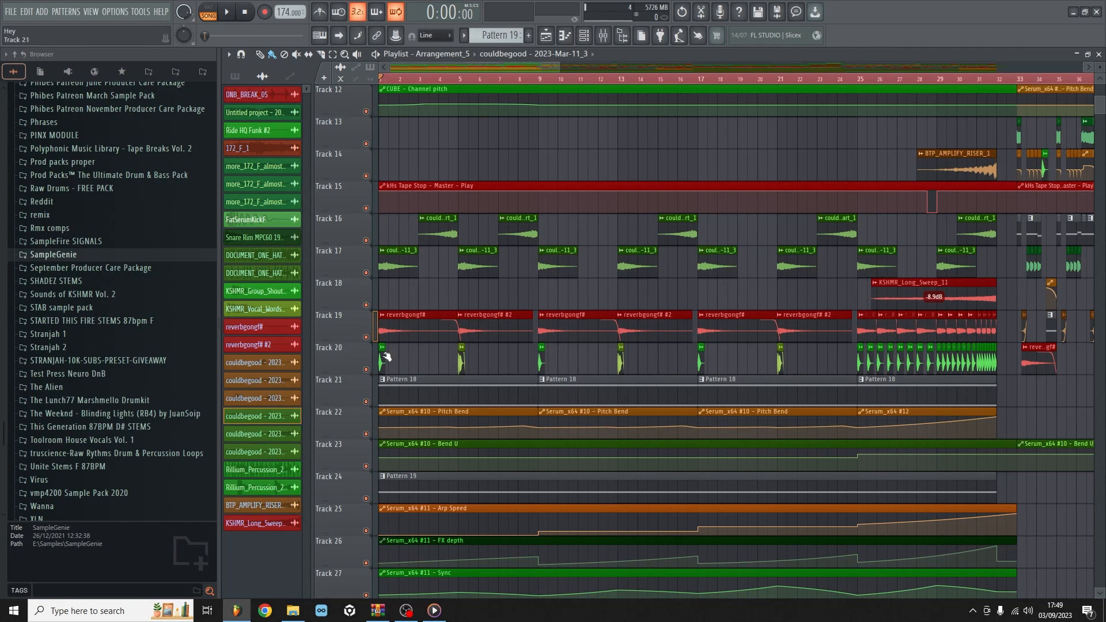
# Mute the DRUM BUS in the mixer and return to the playlist
pyautogui.click(604, 35)
pyautogui.click(515, 302)
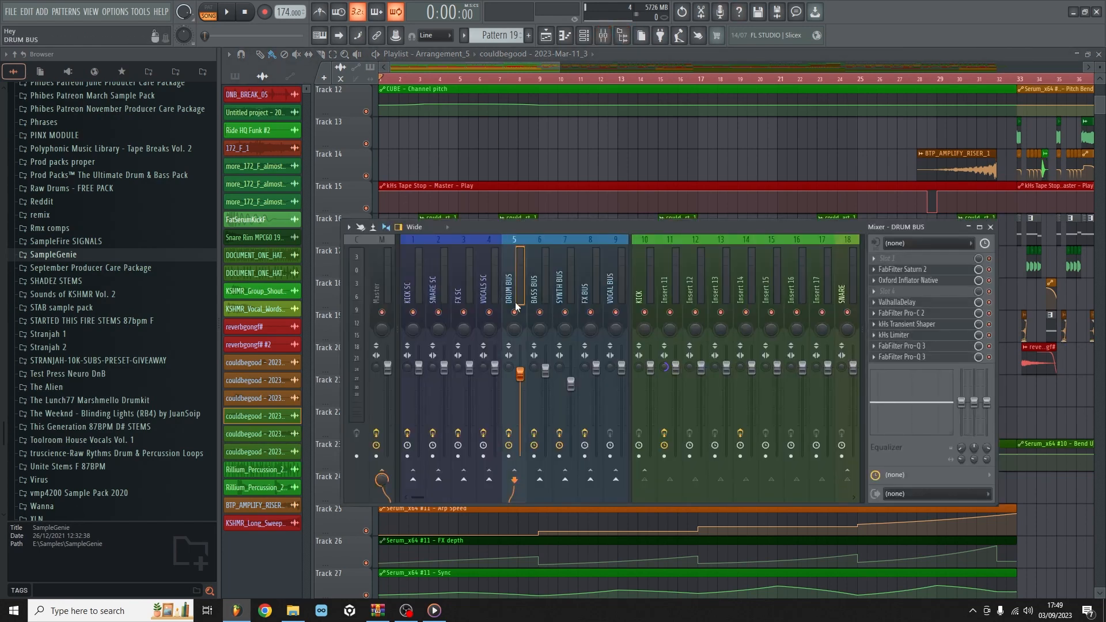
pyautogui.click(515, 311)
pyautogui.rightClick(574, 150)
pyautogui.scroll(-2, 574, 149)
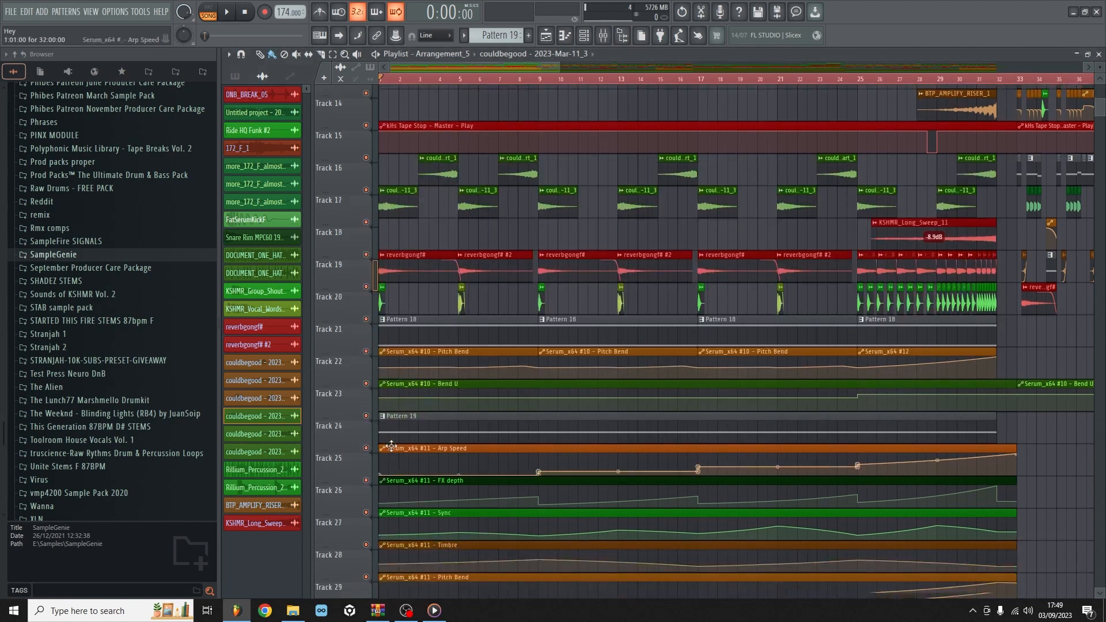
# Mute playlist Tracks 21, 20, 17, 16 and 10 to isolate the remaining intro layers
pyautogui.click(367, 337)
pyautogui.click(367, 305)
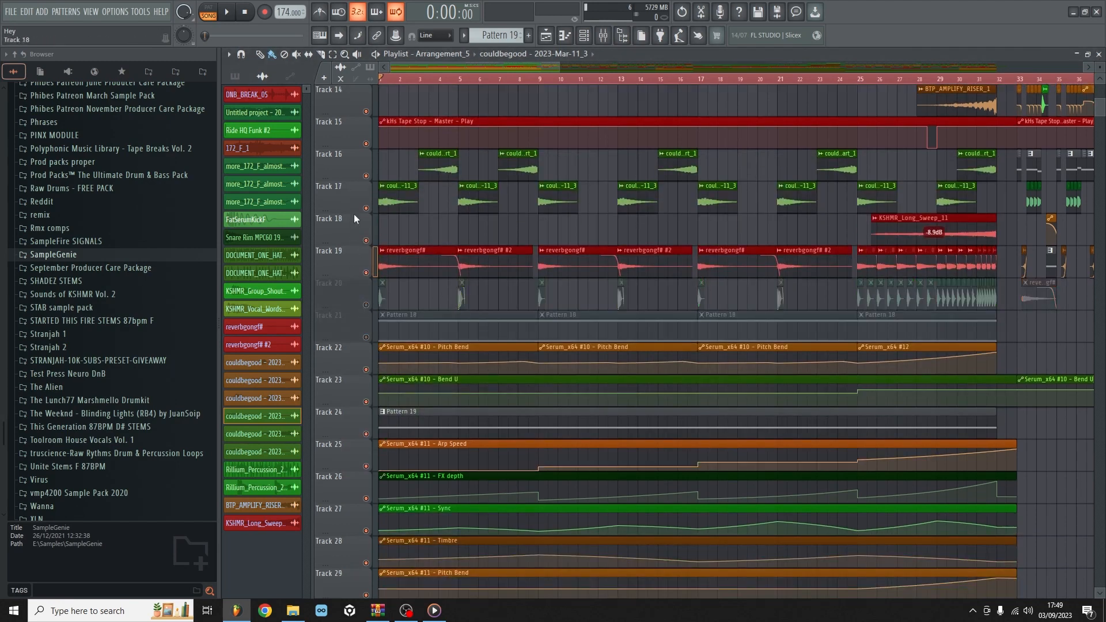
pyautogui.click(366, 208)
pyautogui.click(366, 176)
pyautogui.scroll(3, 372, 174)
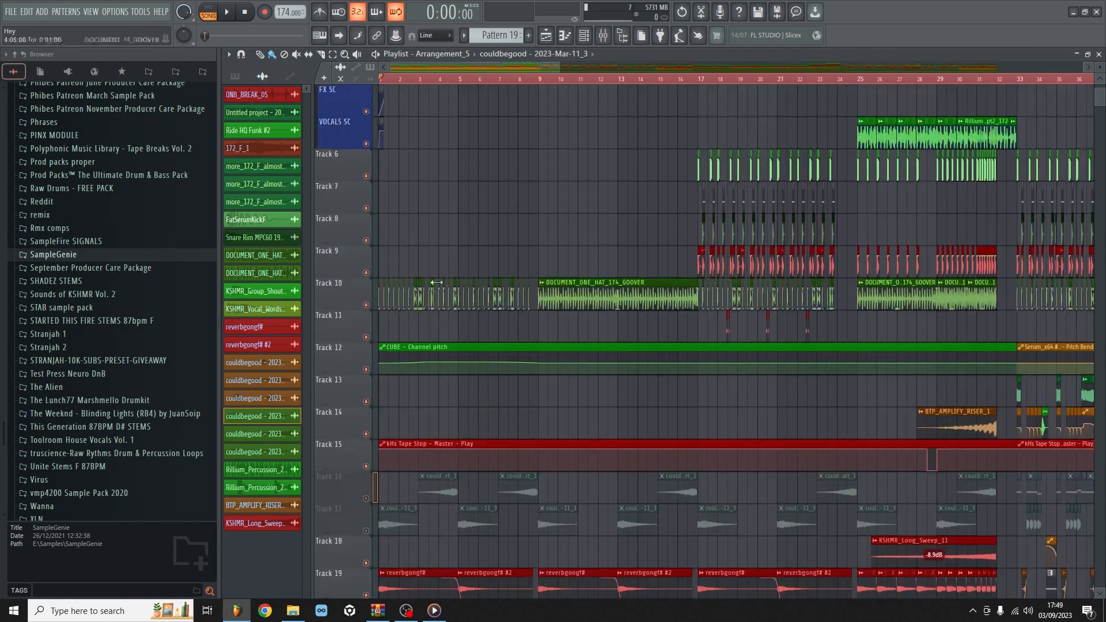
pyautogui.click(366, 305)
# Play the opening bars of the intro with the muted tracks silenced, and stop playback
pyautogui.scroll(3, 369, 306)
pyautogui.scroll(-5, 423, 267)
pyautogui.press('space')
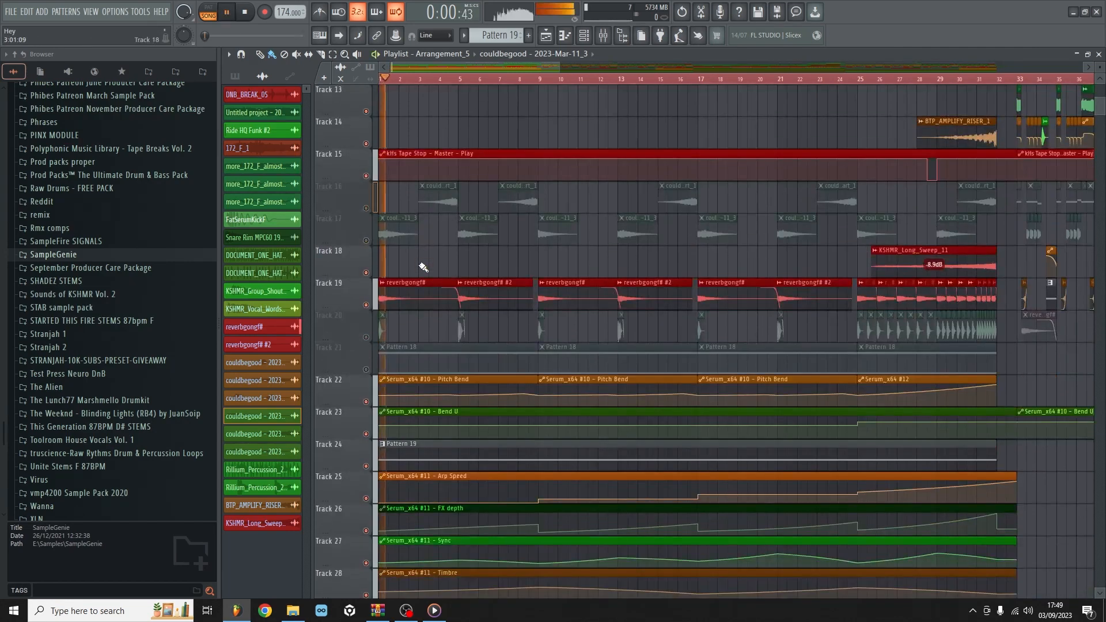
pyautogui.scroll(-4, 424, 267)
pyautogui.scroll(-4, 423, 267)
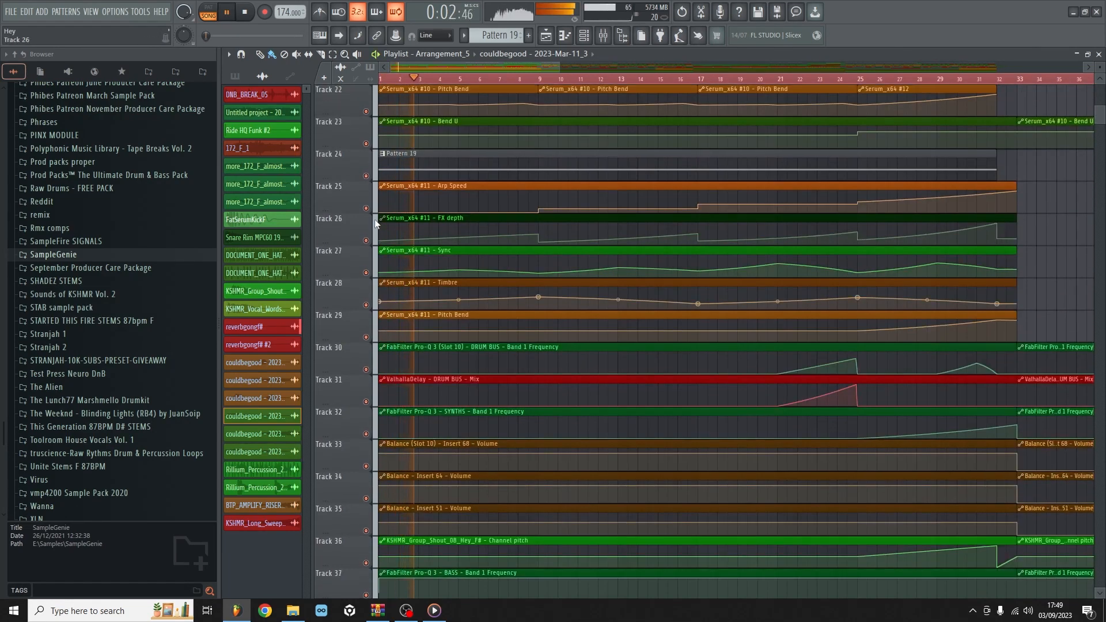
pyautogui.press('space')
# Replay the intro from bar 1 to hear the Pattern 19 synth with its Serum automation, and stop
pyautogui.scroll(1, 584, 248)
pyautogui.scroll(2, 584, 225)
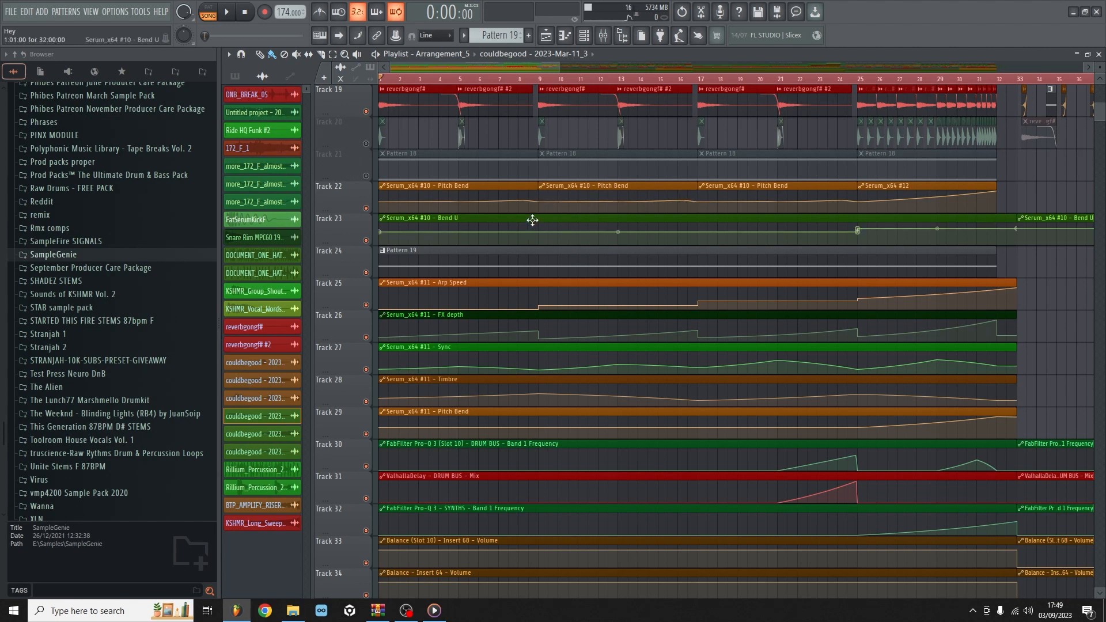
pyautogui.scroll(2, 531, 219)
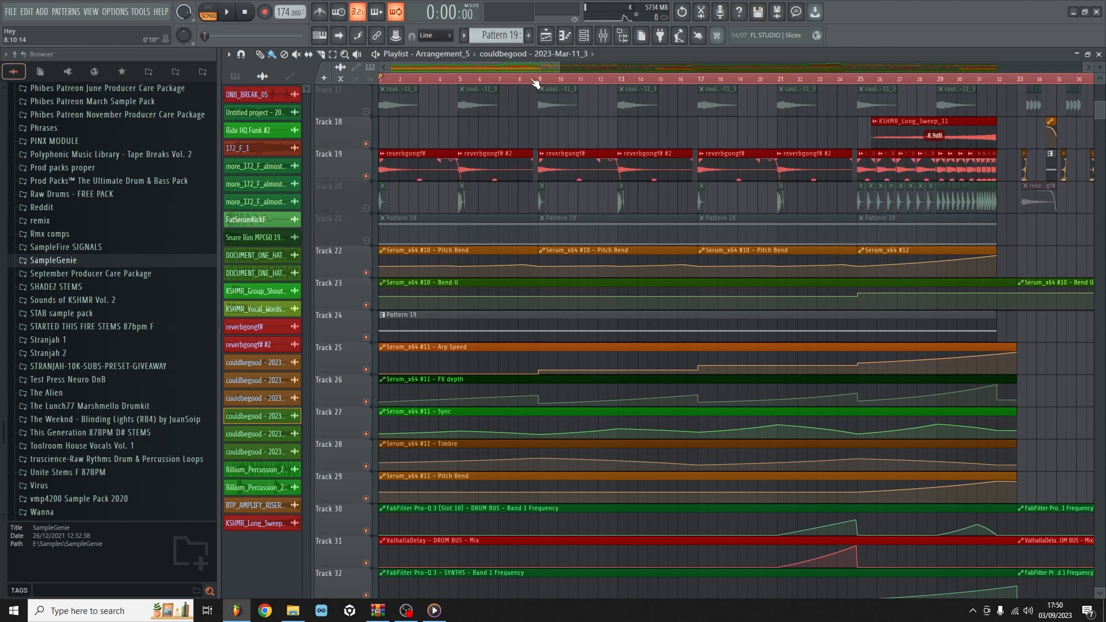
pyautogui.press('space')
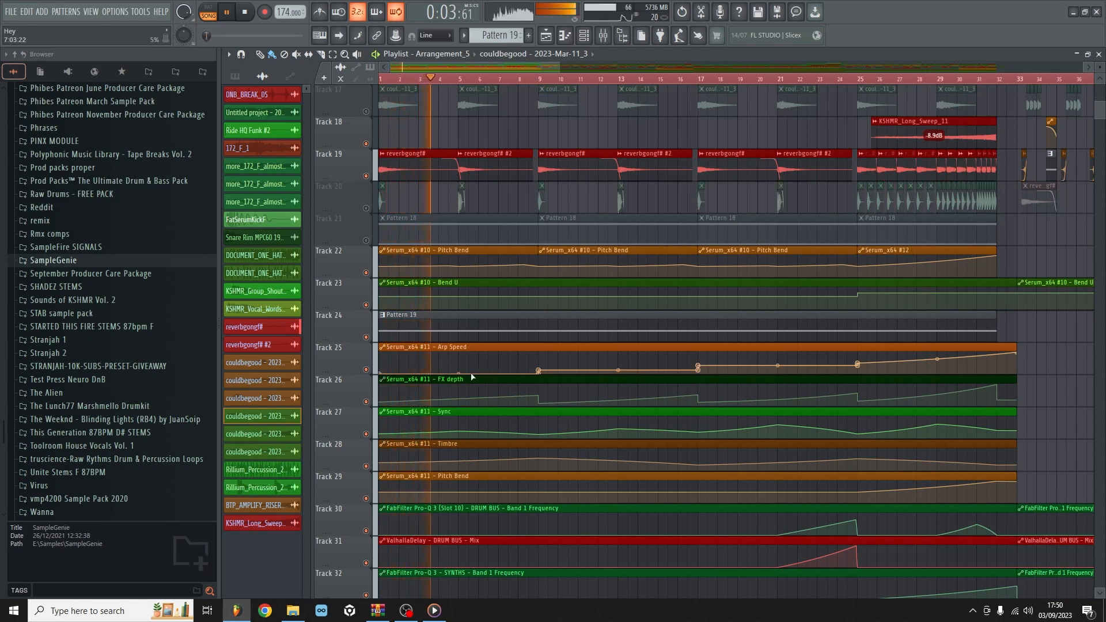
pyautogui.press('space')
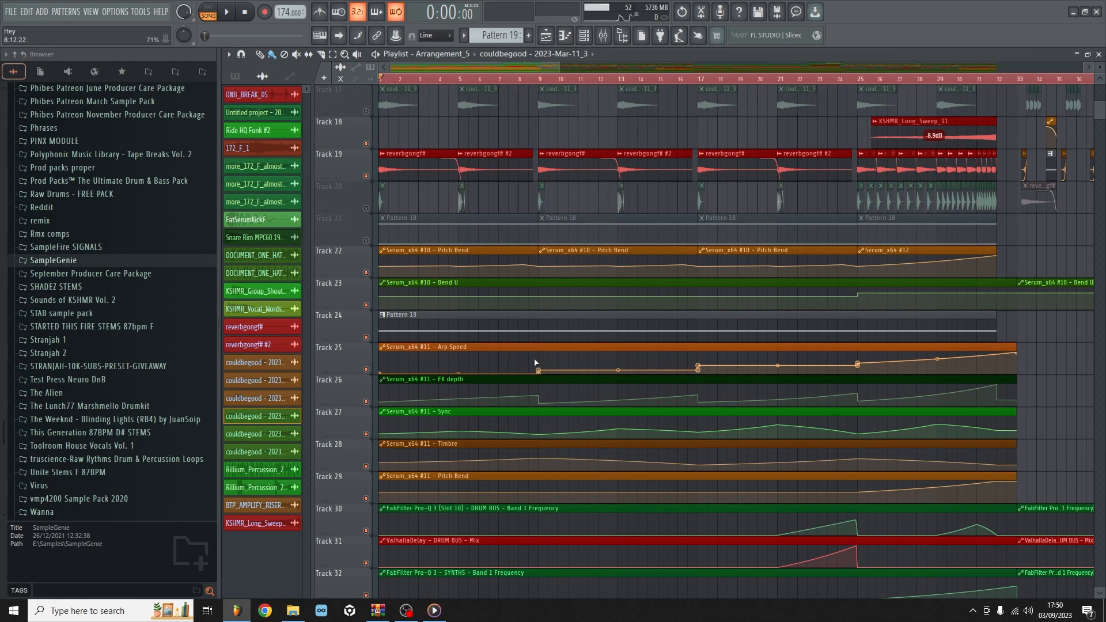
# Set the playback position to bar 9 and mute the reverb gong clips on Track 19
pyautogui.click(540, 79)
pyautogui.click(367, 176)
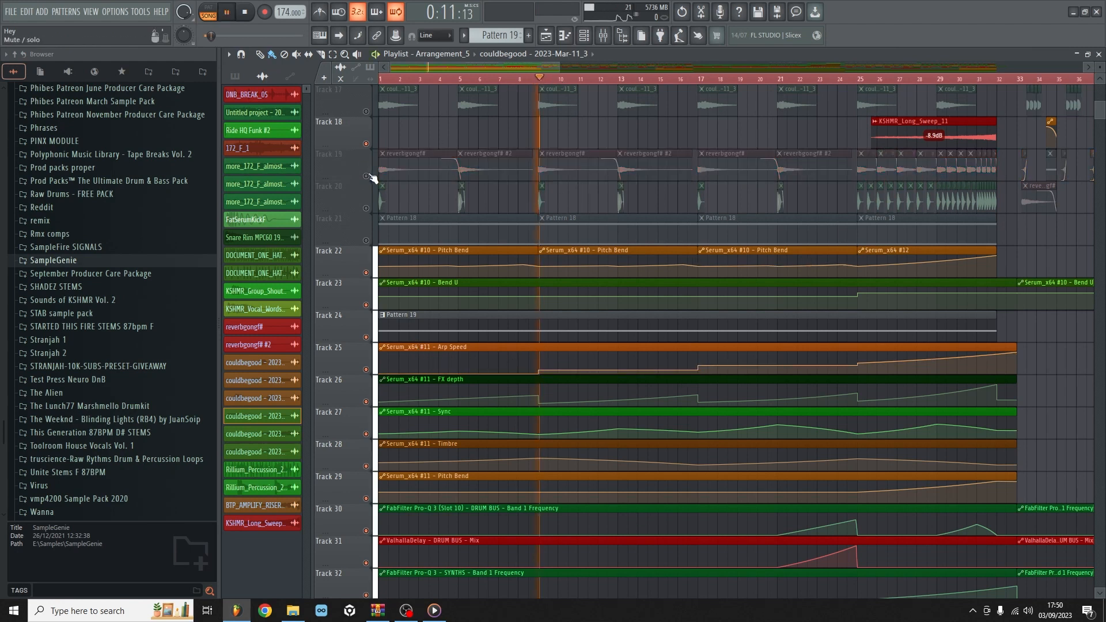
# Play the intro from bar 9 with the reverb gong clips muted, and stop playback
pyautogui.press('space')
pyautogui.hscroll(4, 657, 67)
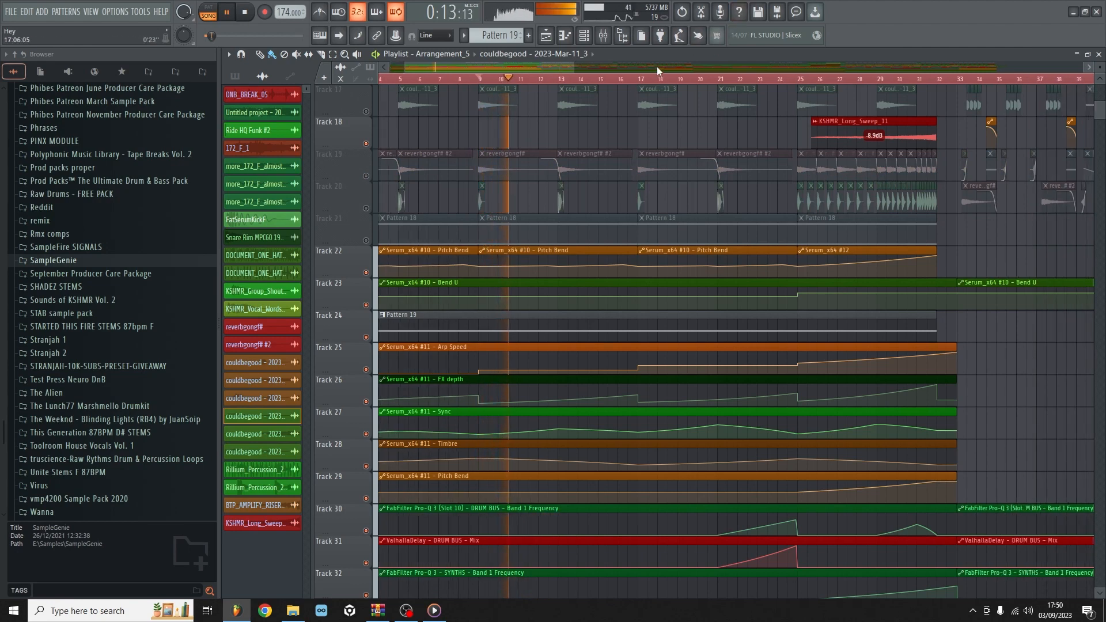
pyautogui.press('space')
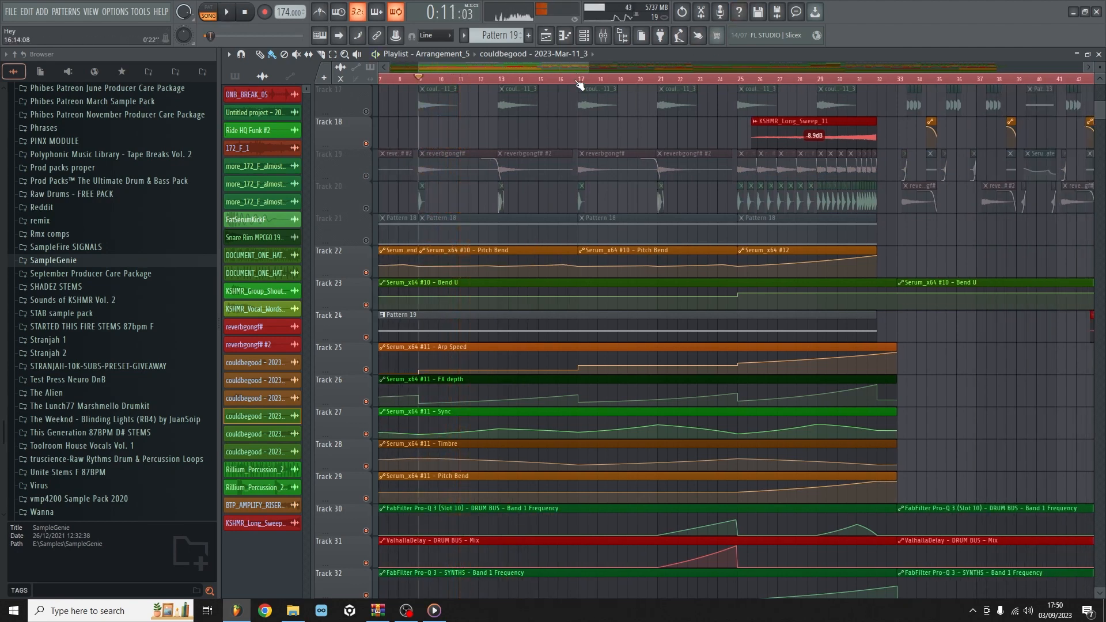
# Play the intro section from bar 17 to bar 25, checking the drum tracks and Serum automation lanes, and stop playback
pyautogui.click(578, 79)
pyautogui.press('space')
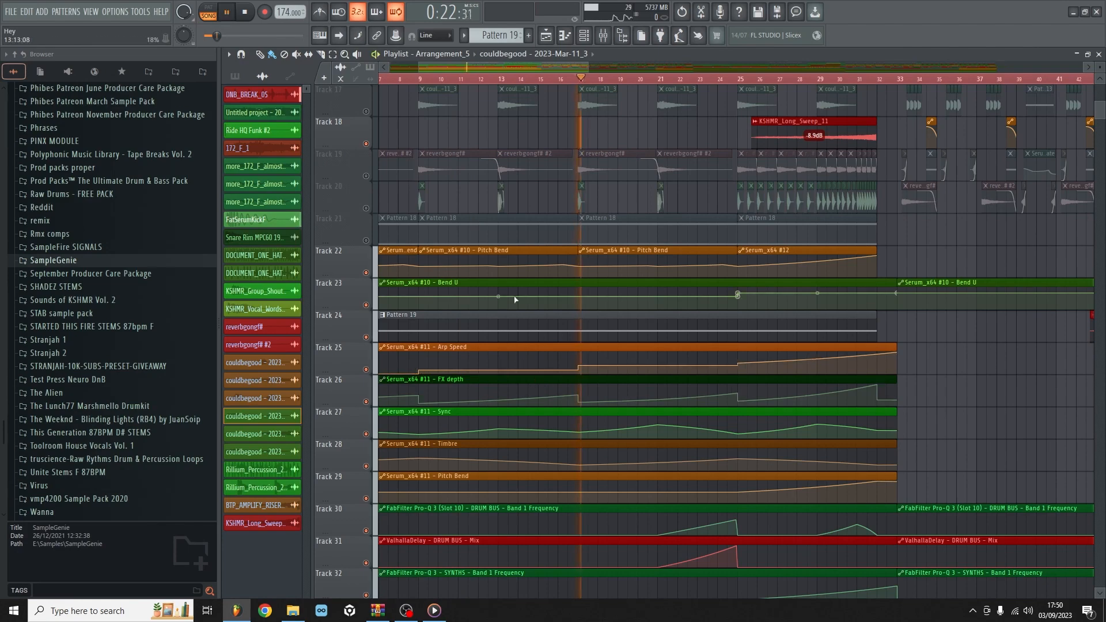
pyautogui.scroll(1, 695, 189)
pyautogui.scroll(10, 695, 189)
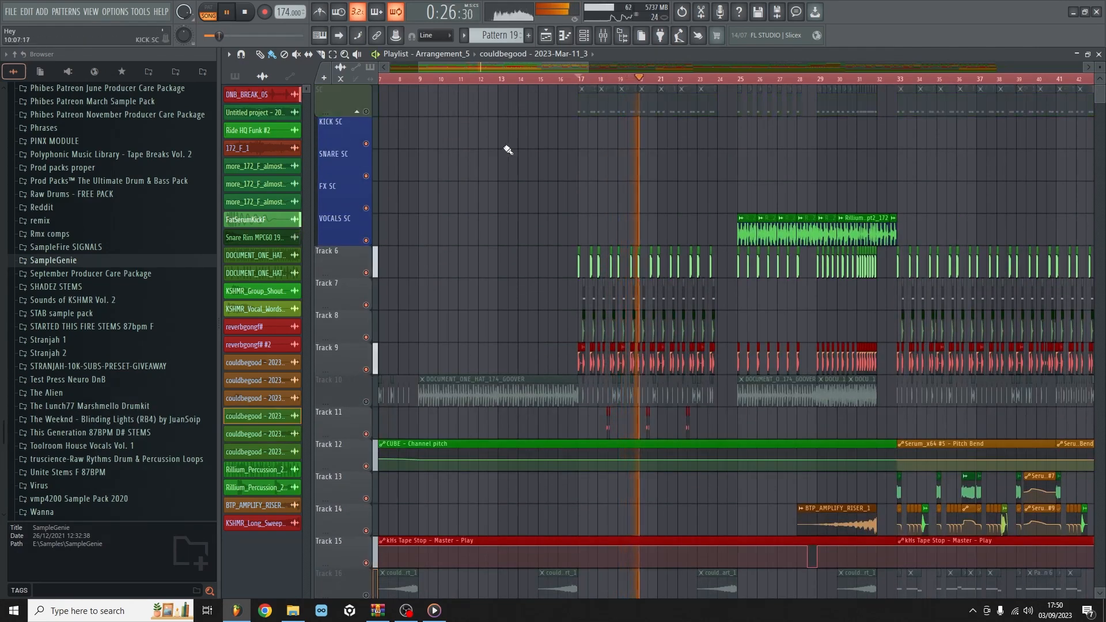
pyautogui.scroll(-10, 693, 213)
pyautogui.scroll(-2, 692, 214)
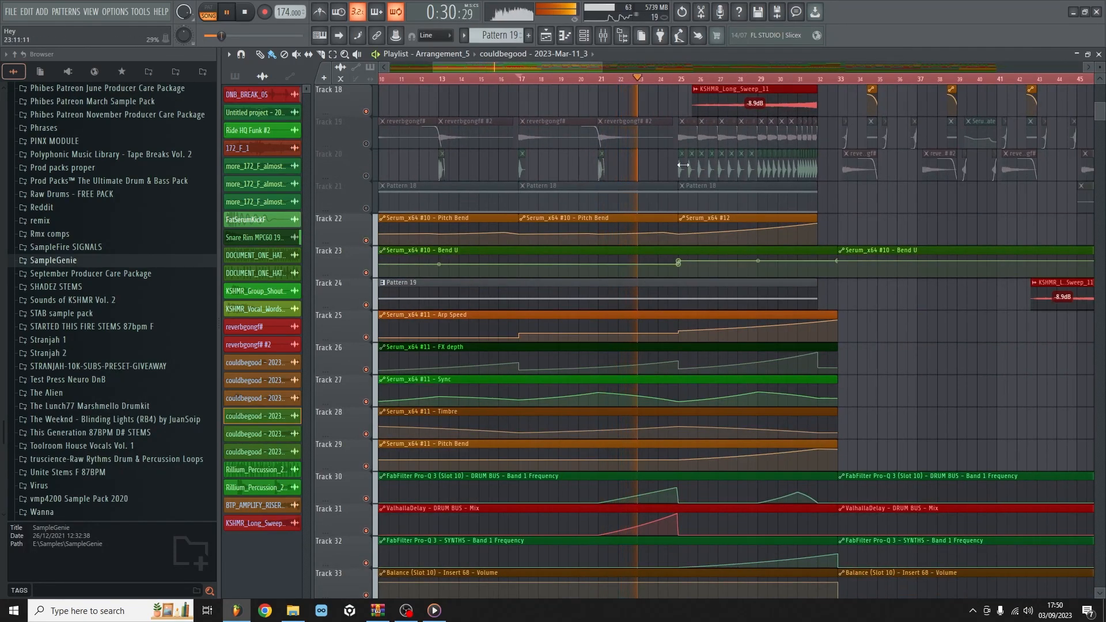
pyautogui.press('space')
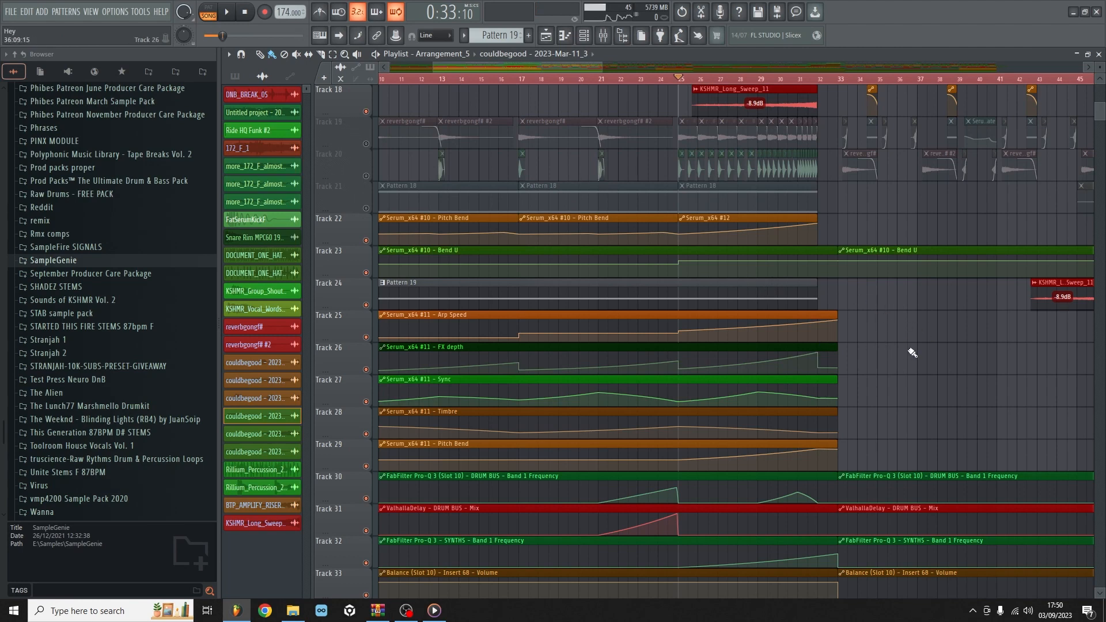
# Play the build-up from bar 25 to about bar 32 to hear the rising Serum automation, and stop playback
pyautogui.press('space')
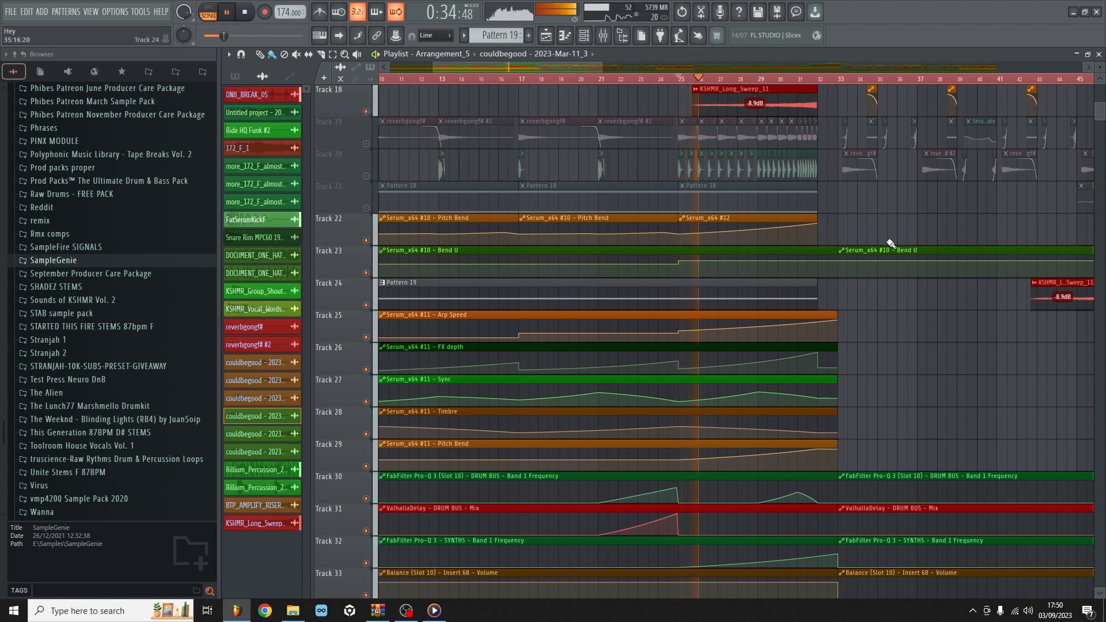
pyautogui.scroll(-2, 914, 343)
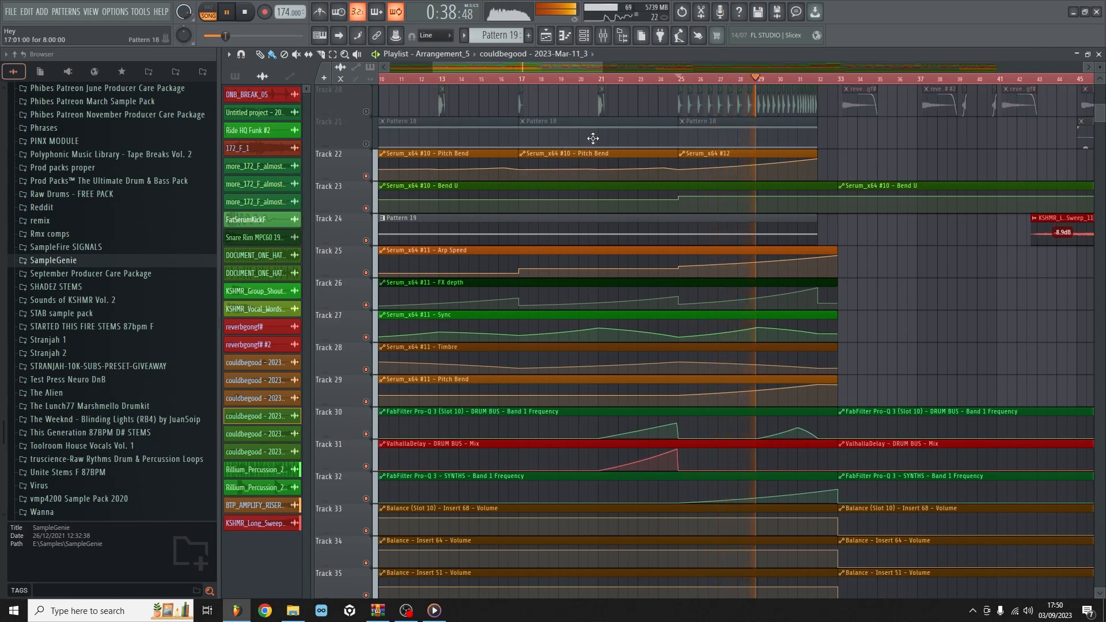
pyautogui.scroll(5, 799, 211)
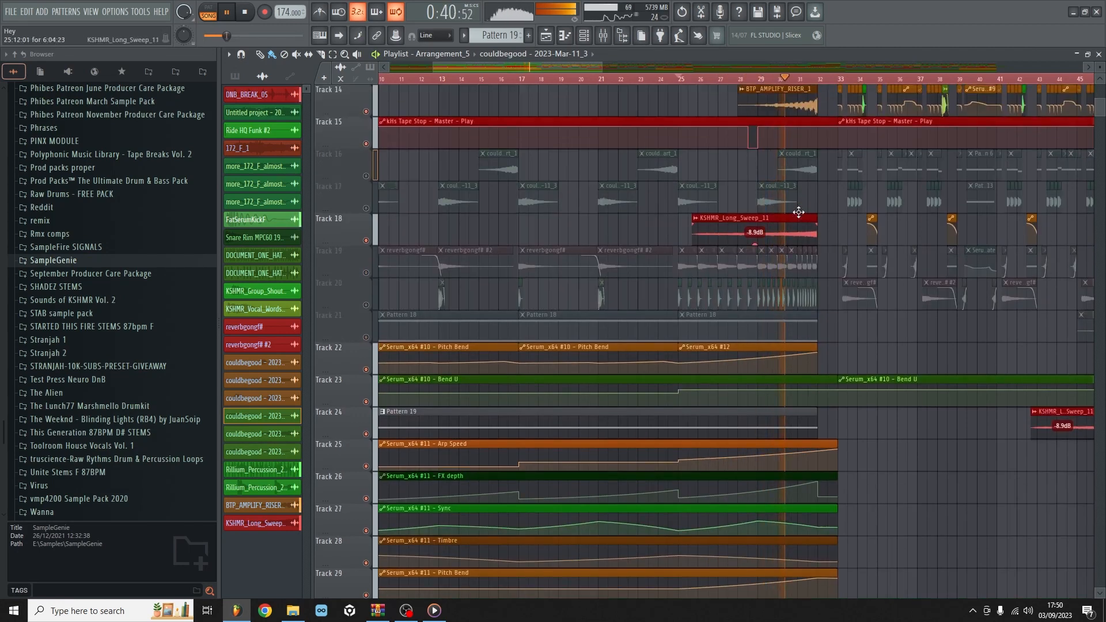
pyautogui.scroll(1, 799, 212)
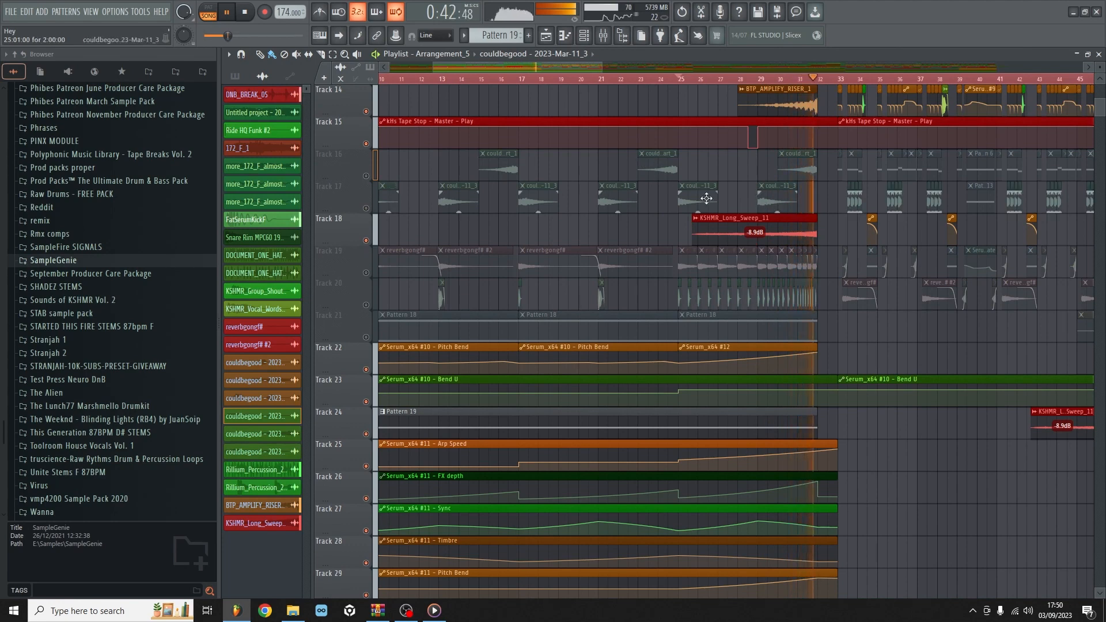
pyautogui.press('space')
# Reset playback to the song start and open the Serum_x64 #11 instrument from the channel rack's Unsorted group
pyautogui.scroll(5, 704, 207)
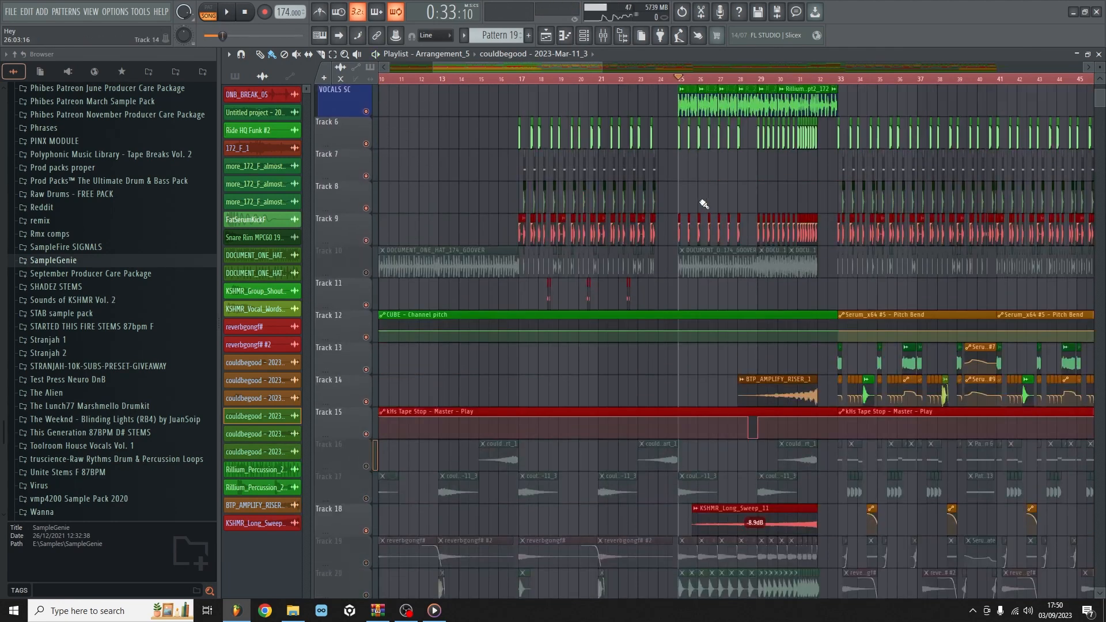
pyautogui.scroll(-10, 692, 196)
pyautogui.scroll(-3, 672, 185)
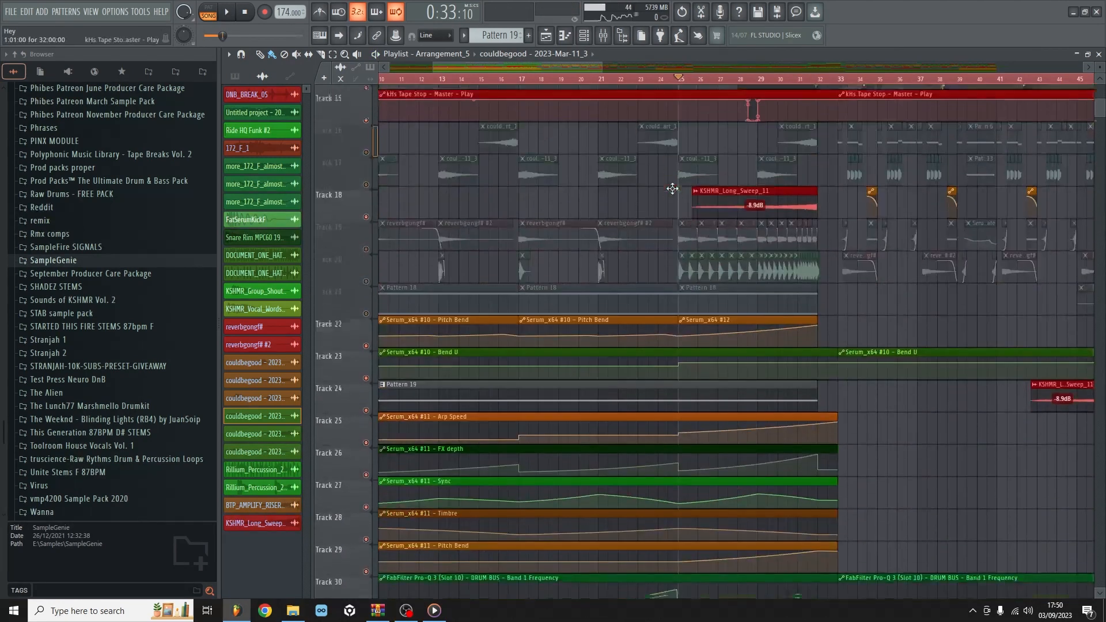
pyautogui.scroll(-3, 490, 288)
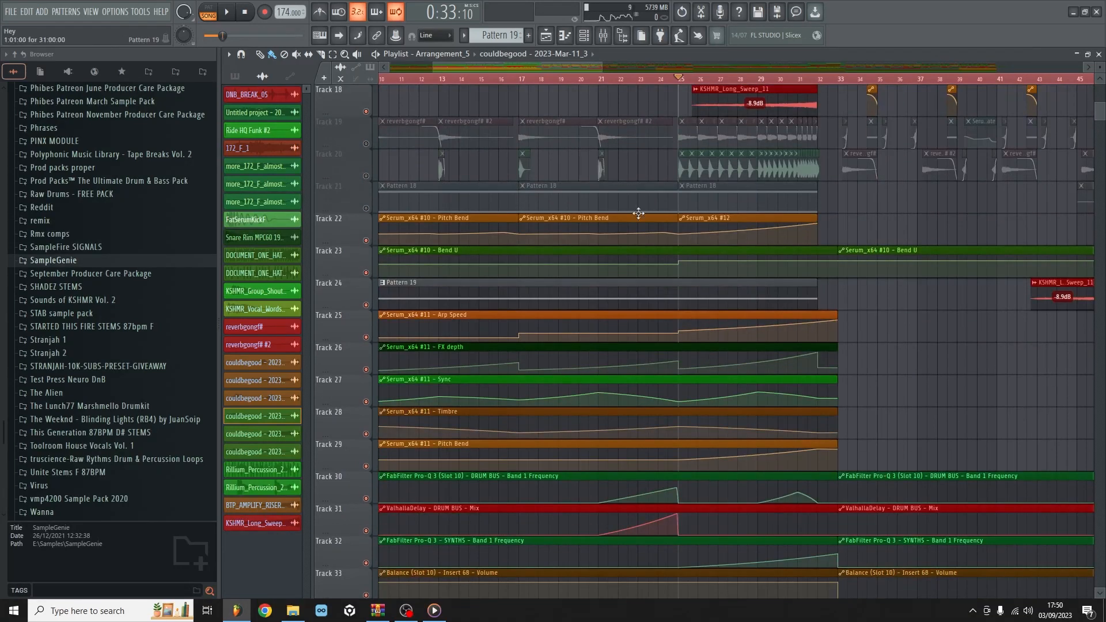
pyautogui.click(248, 11)
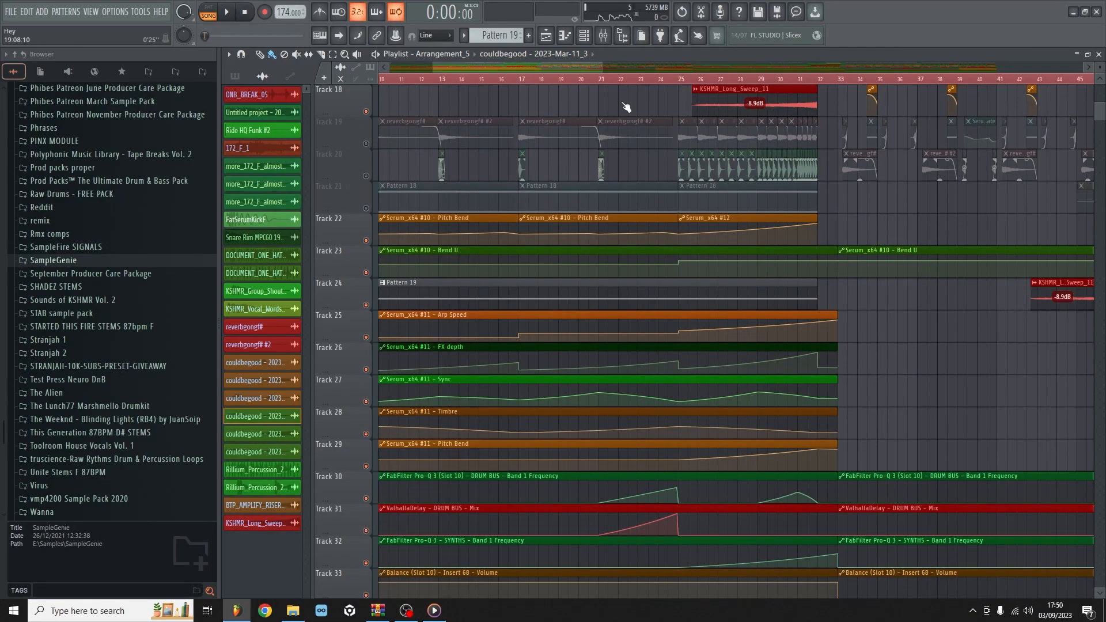
pyautogui.click(584, 35)
pyautogui.click(654, 151)
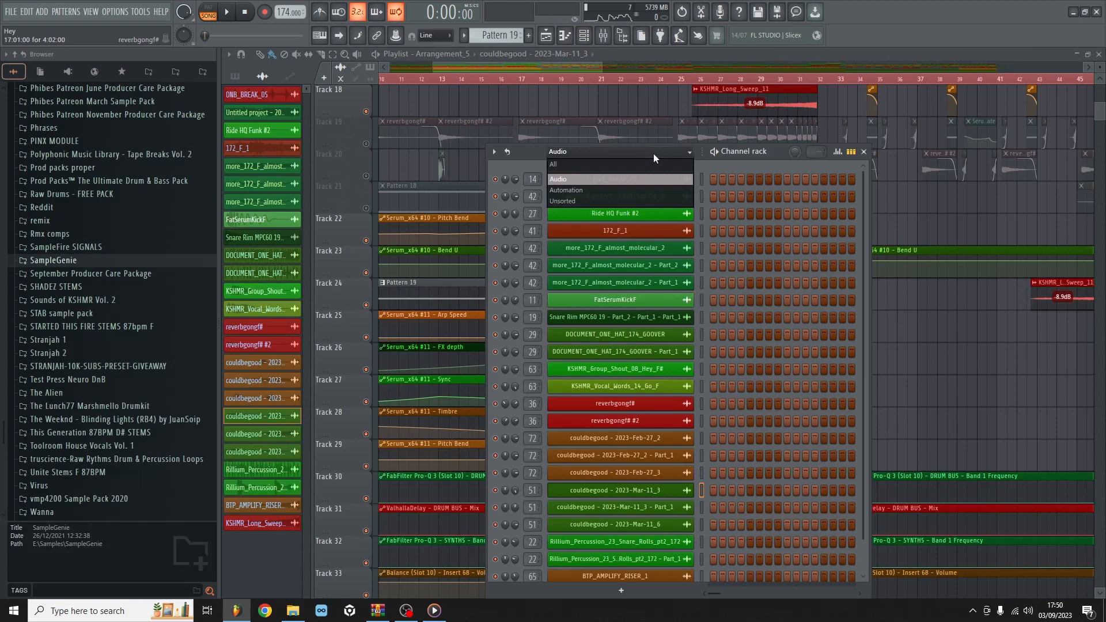
pyautogui.click(585, 201)
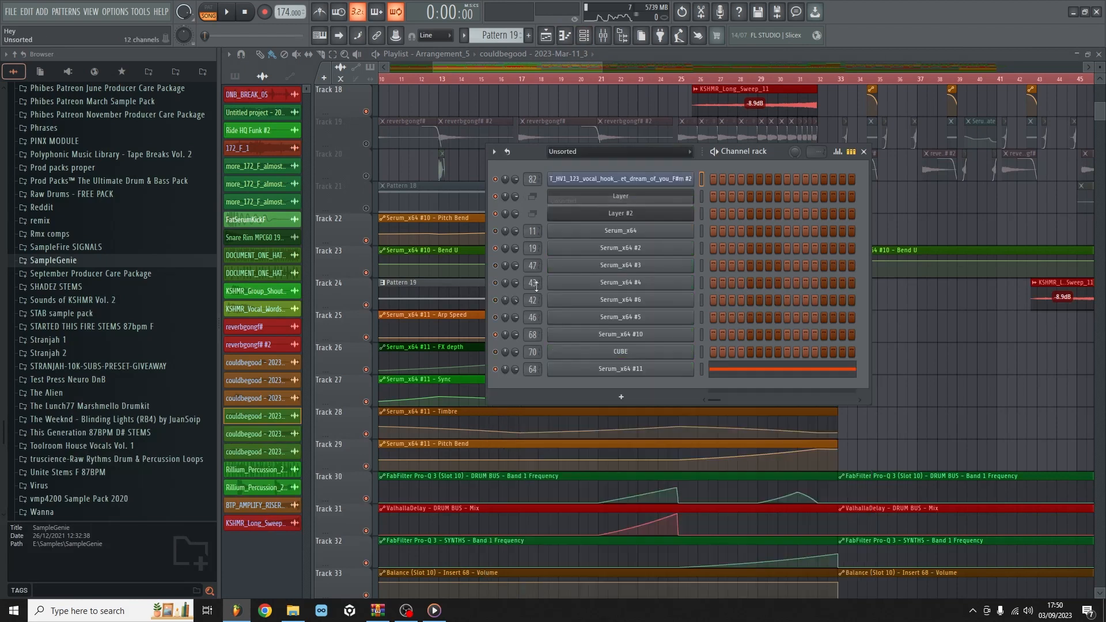
pyautogui.click(617, 372)
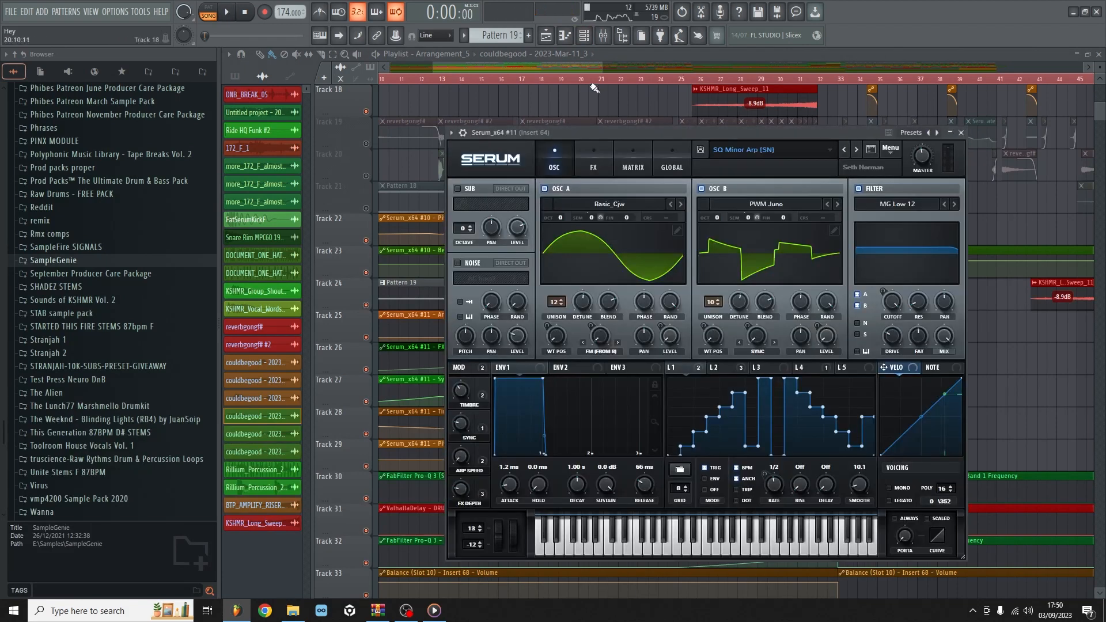
# Examine the oscillators and LFO 1 shape of the SQ Minor Arp [SN] patch in Serum, and put the plugin window away
pyautogui.moveTo(591, 127); pyautogui.dragTo(493, 99)
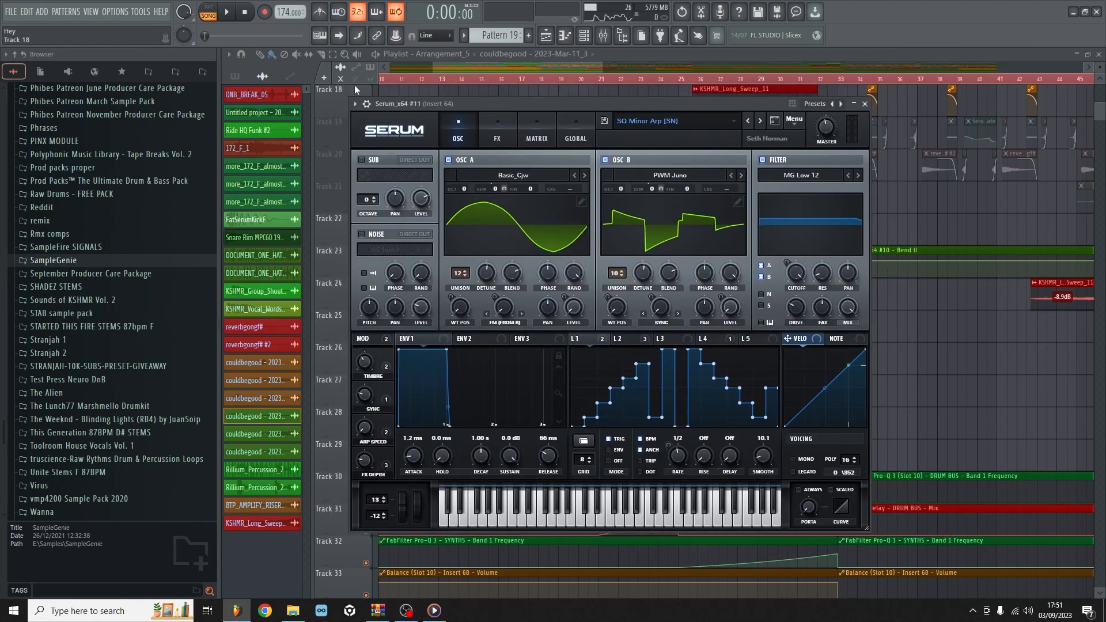
pyautogui.moveTo(436, 100); pyautogui.dragTo(458, 109)
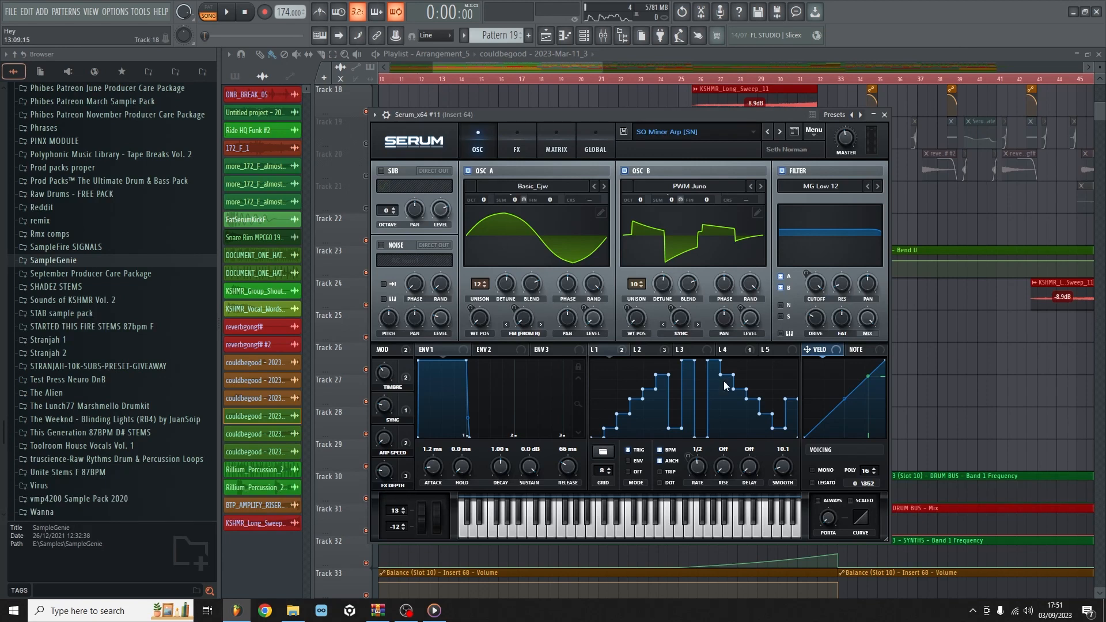
pyautogui.press('space')
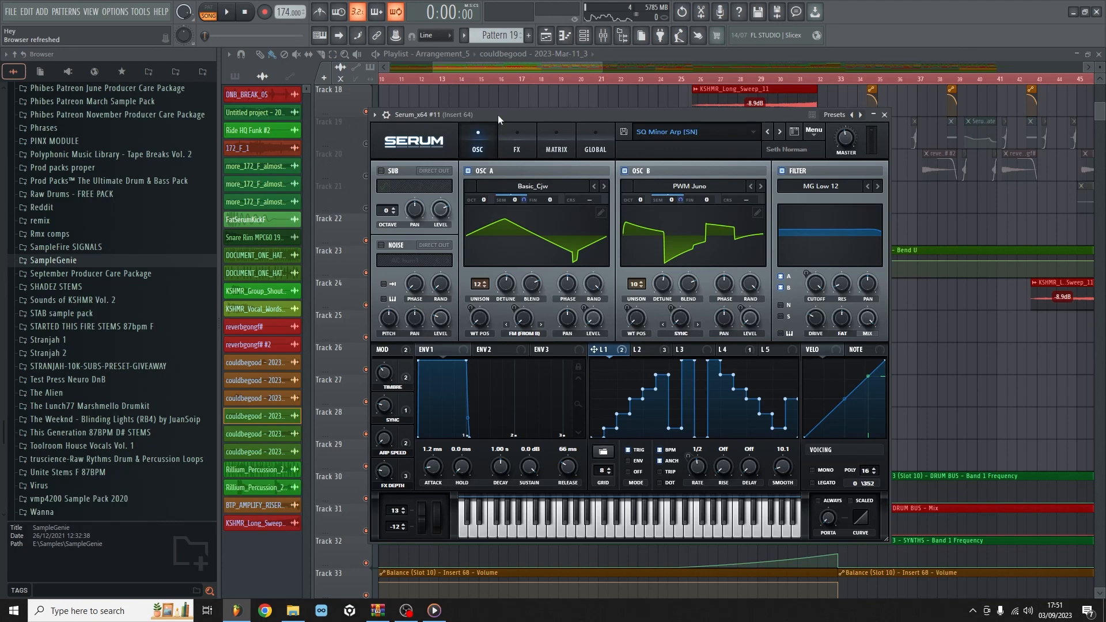
pyautogui.moveTo(499, 117); pyautogui.dragTo(458, 114)
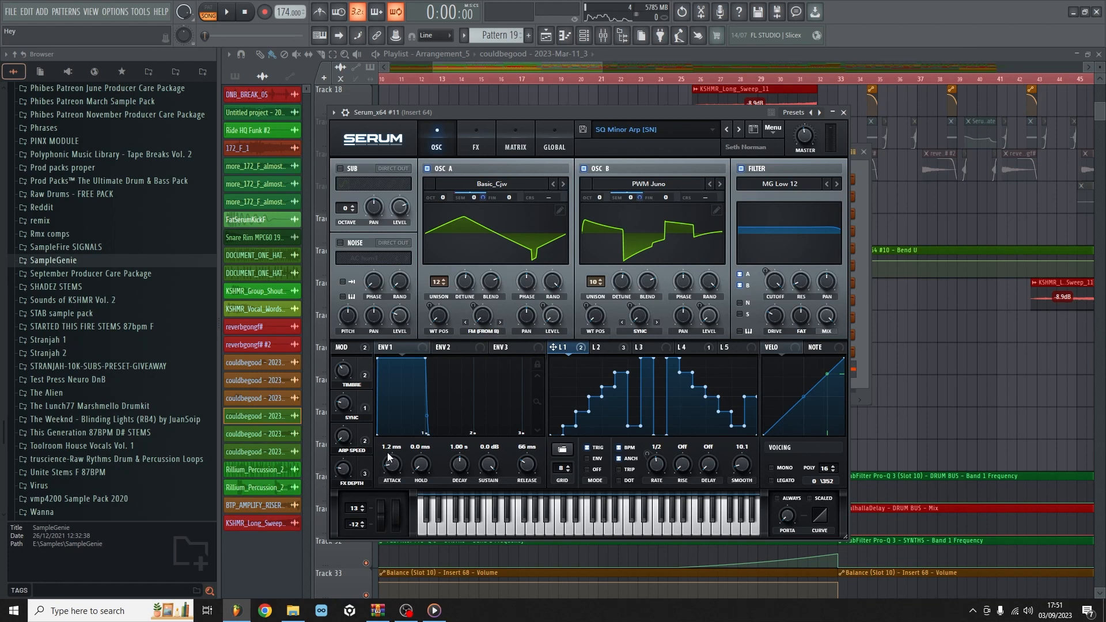
pyautogui.click(986, 343)
# Examine the Serum_x64 #11 Arp Speed, FX depth, Sync, Timbre and Pitch Bend automation lanes from bar 1
pyautogui.scroll(-5, 835, 388)
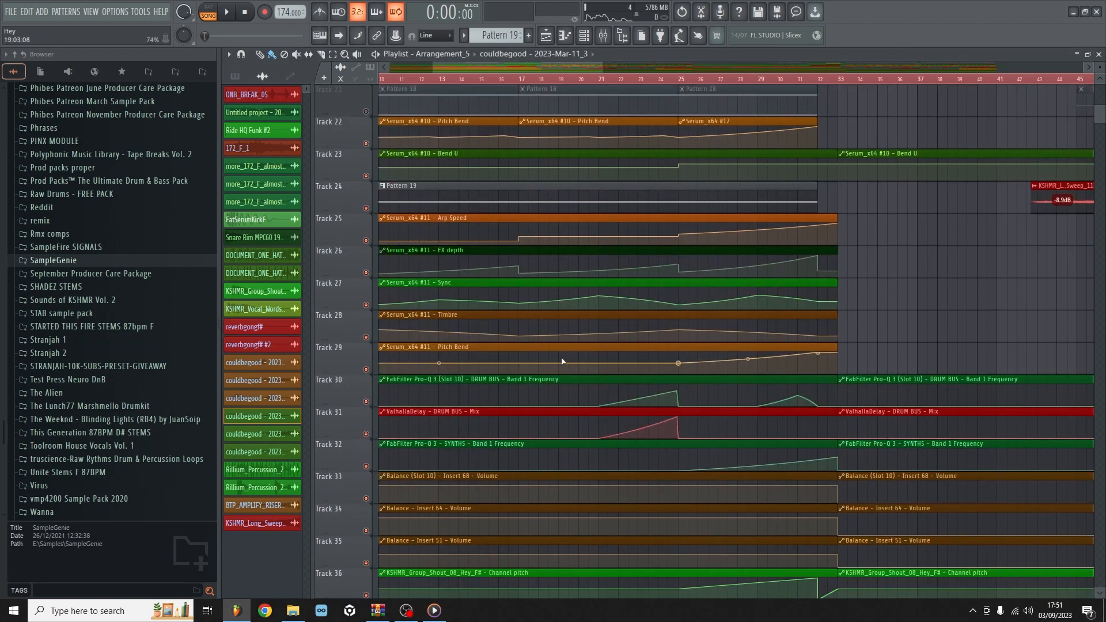
pyautogui.moveTo(535, 68); pyautogui.dragTo(369, 65)
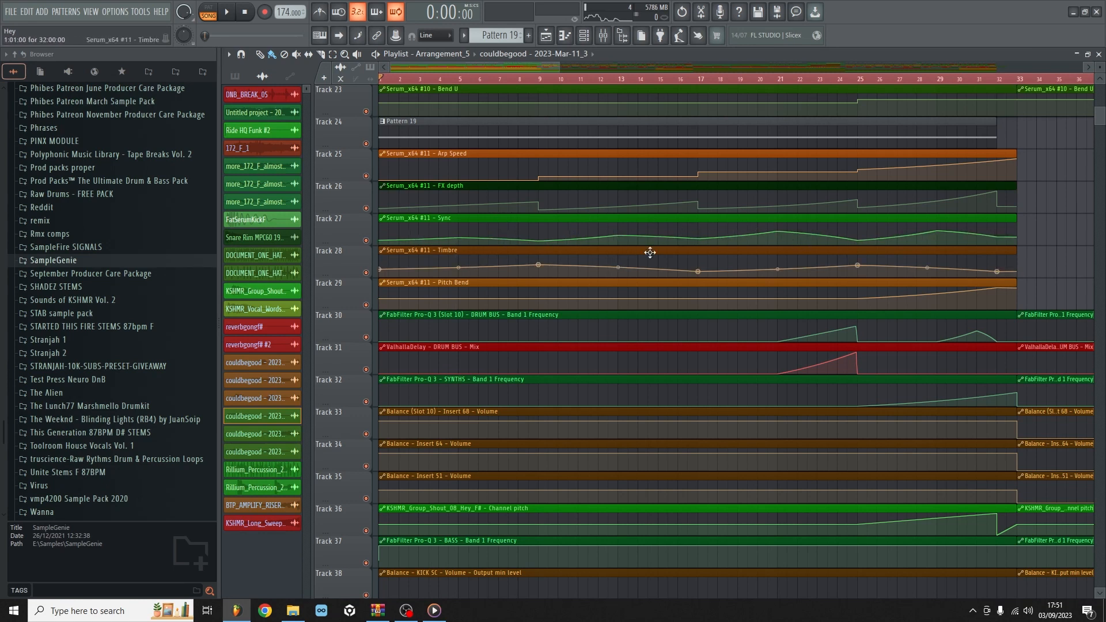
pyautogui.scroll(2, 544, 275)
pyautogui.scroll(1, 544, 275)
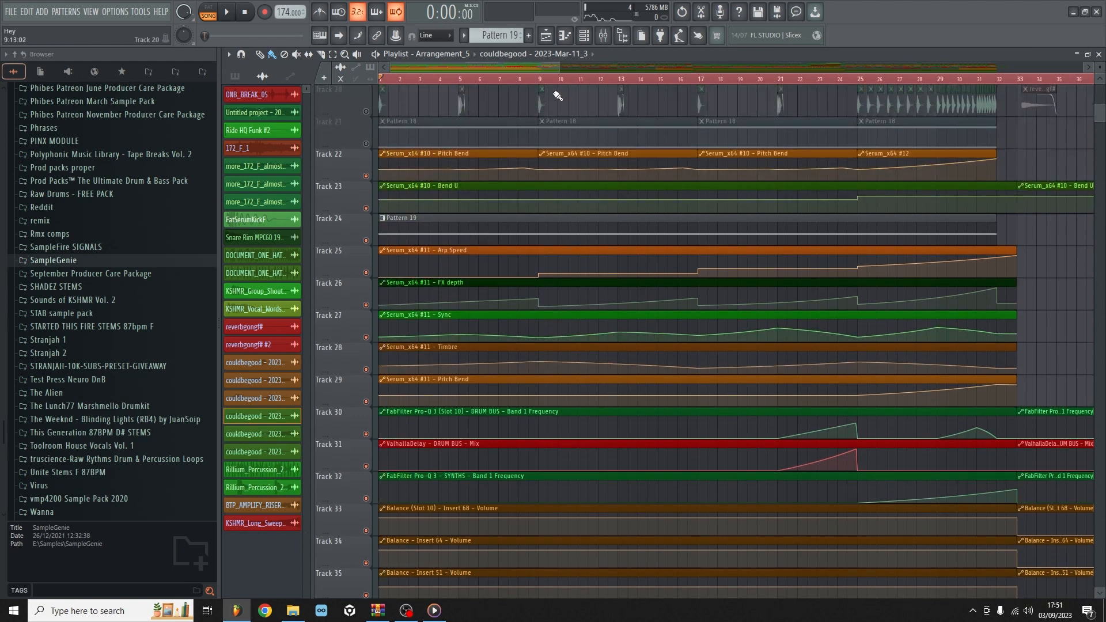
pyautogui.scroll(-2, 510, 195)
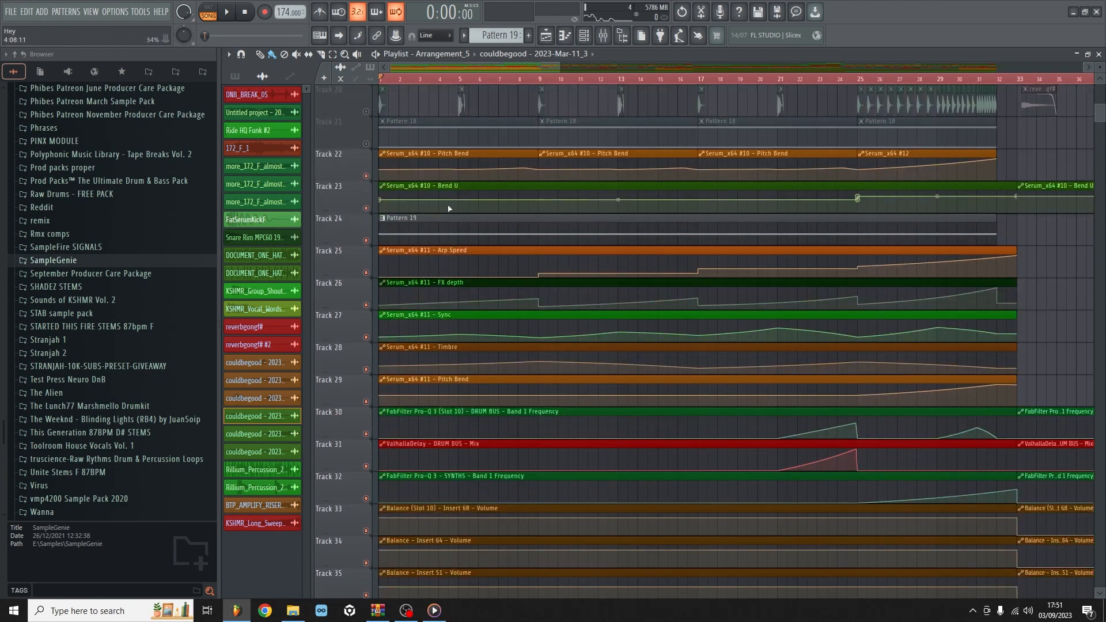
pyautogui.scroll(-1, 510, 195)
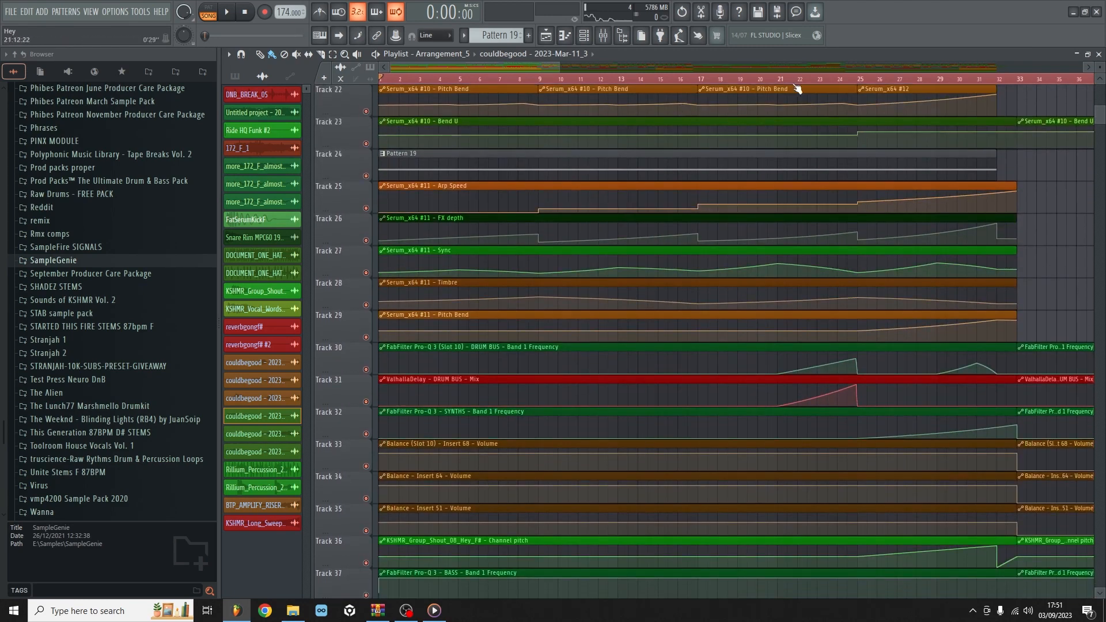
# Set the playback position to bar 25, play the automated build-up briefly, and stop
pyautogui.click(858, 80)
pyautogui.press('space')
pyautogui.moveTo(509, 65); pyautogui.dragTo(527, 95)
pyautogui.press('space')
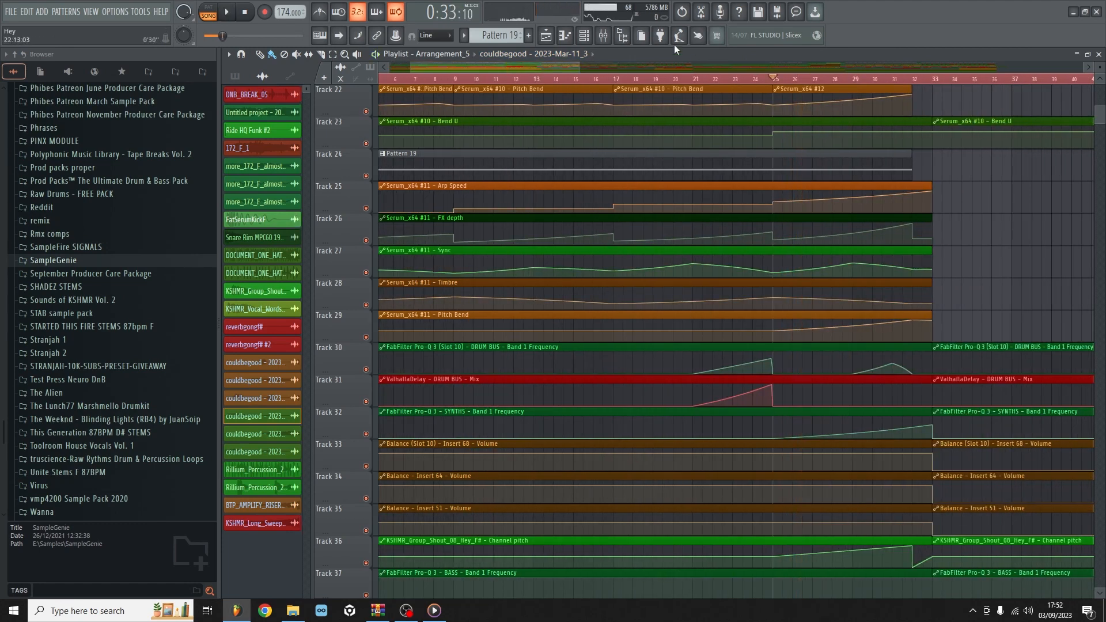
# Reopen Serum_x64 #11, play from bar 25 to watch the automation move its controls, stop, and put the plugin away
pyautogui.click(584, 35)
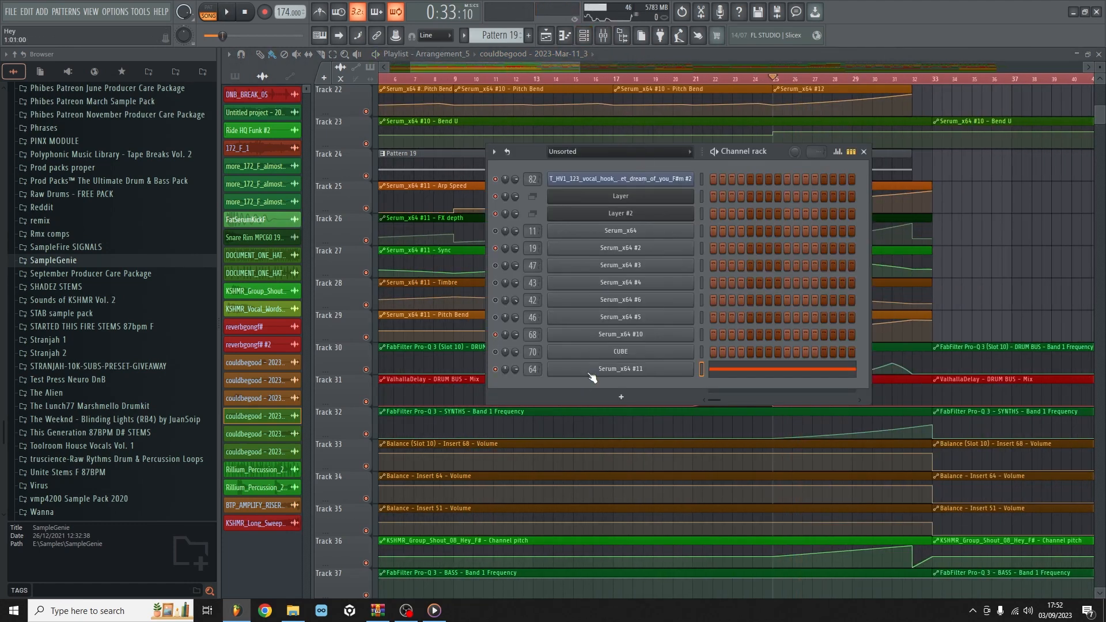
pyautogui.press('space')
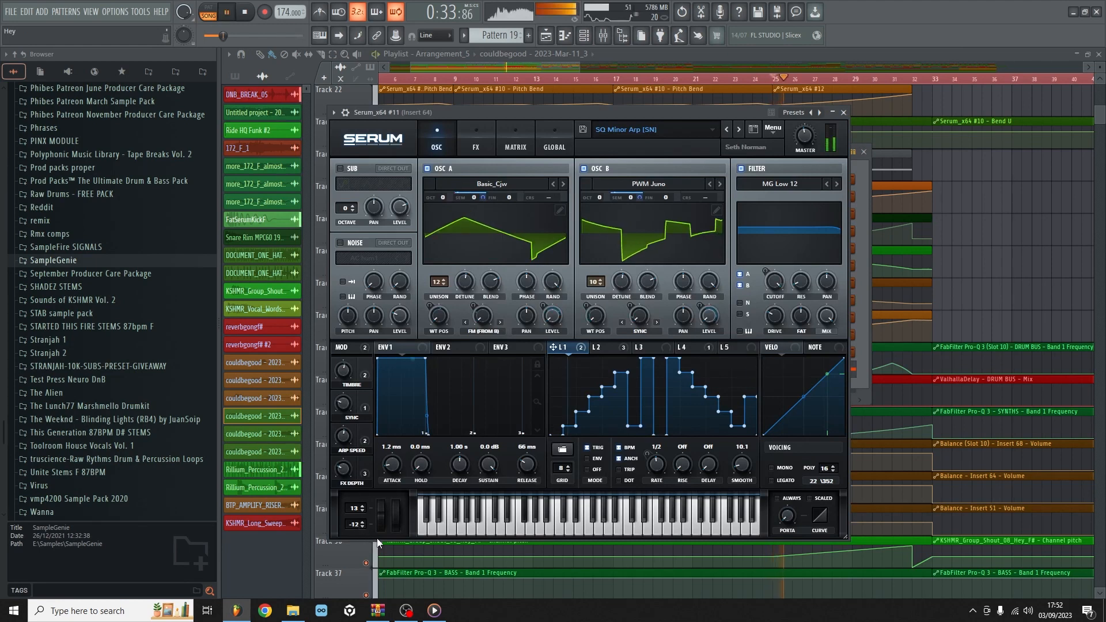
pyautogui.press('space')
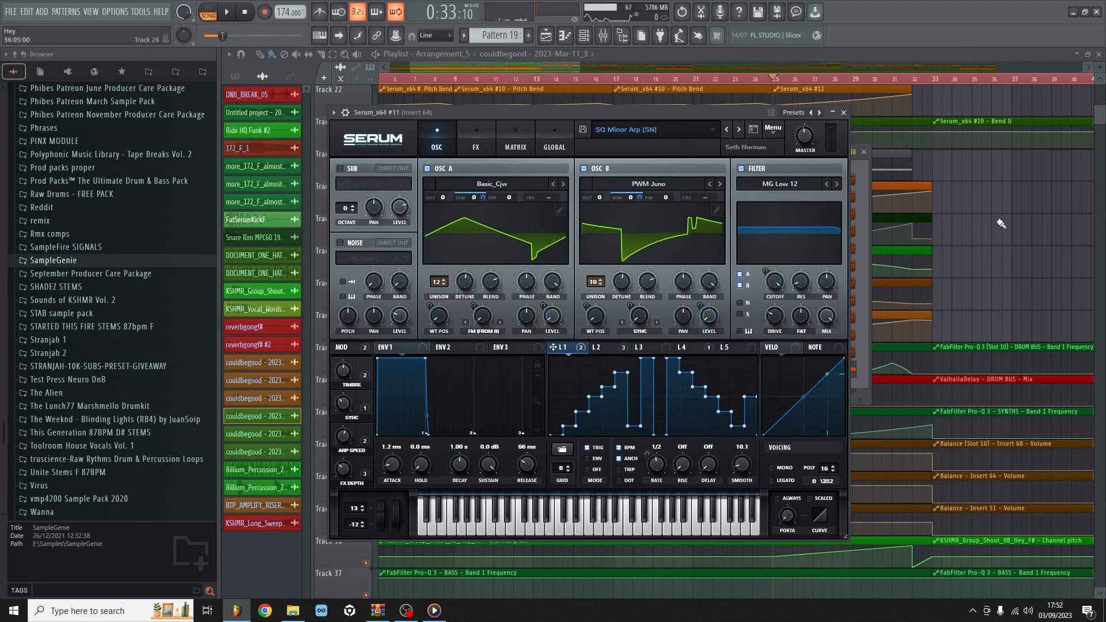
pyautogui.click(1000, 222)
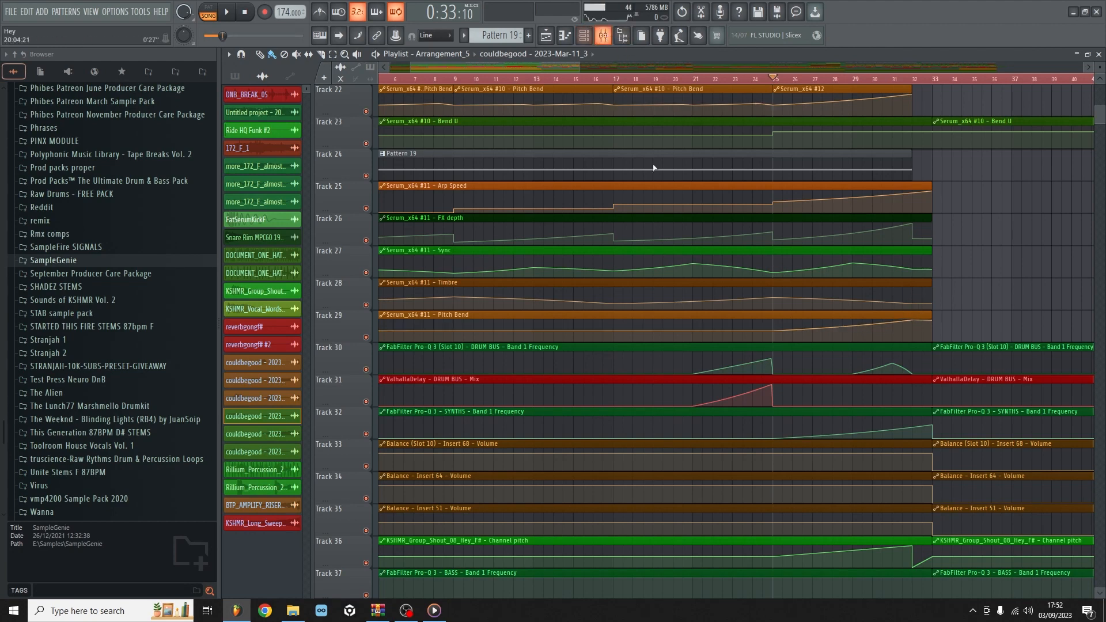
# Return the playback position to the song start and unmute the Pattern 18 clips on Track 21
pyautogui.scroll(2, 664, 309)
pyautogui.scroll(3, 663, 308)
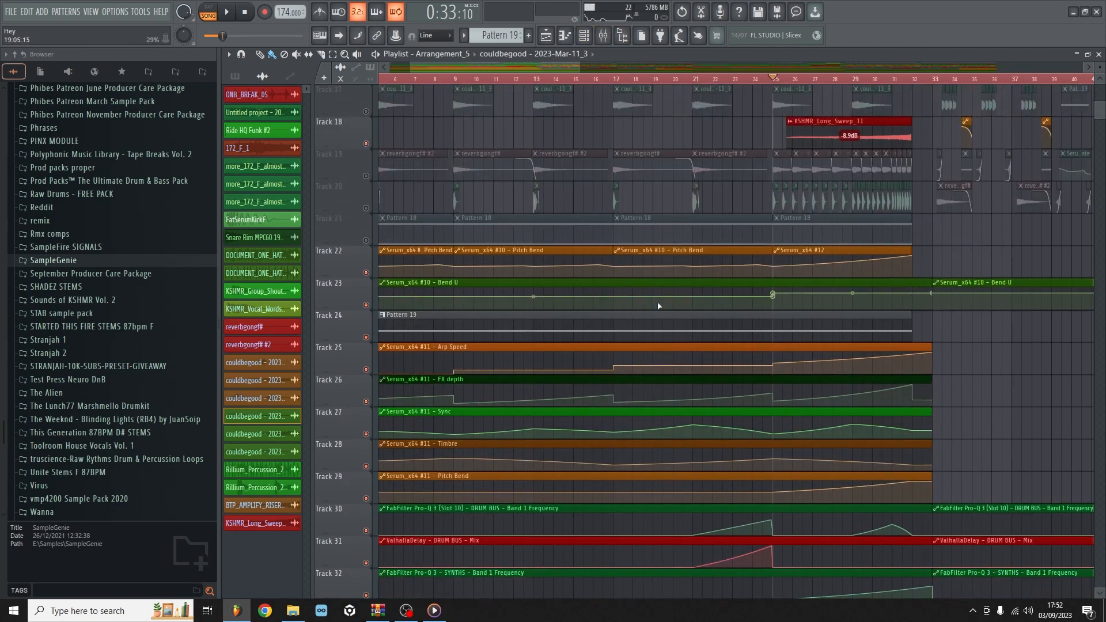
pyautogui.scroll(1, 656, 304)
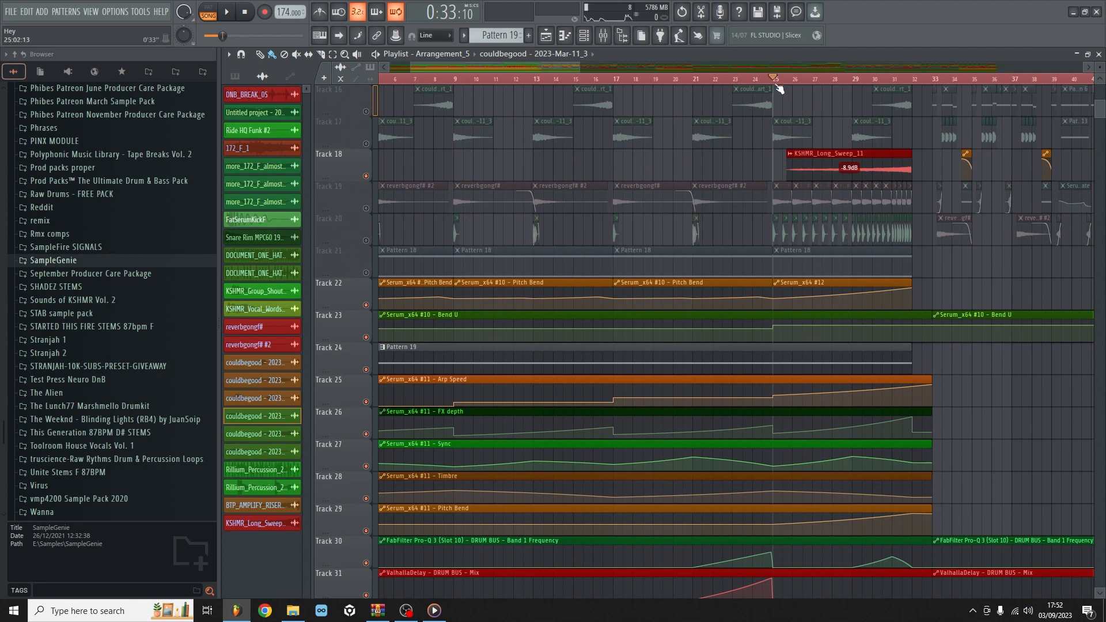
pyautogui.moveTo(776, 85); pyautogui.dragTo(349, 175)
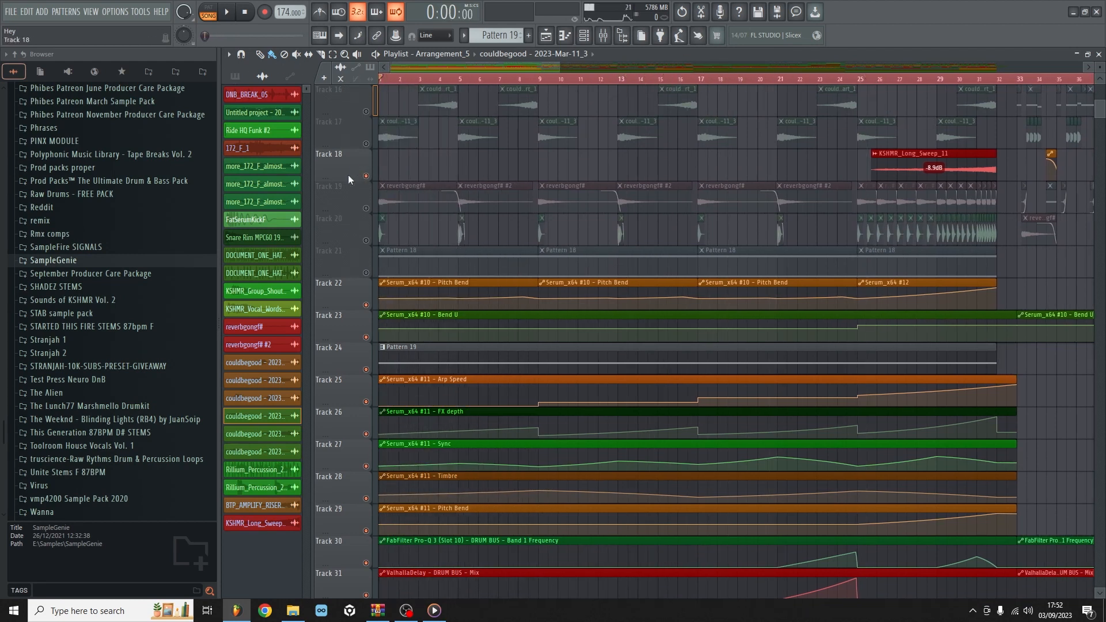
pyautogui.click(366, 275)
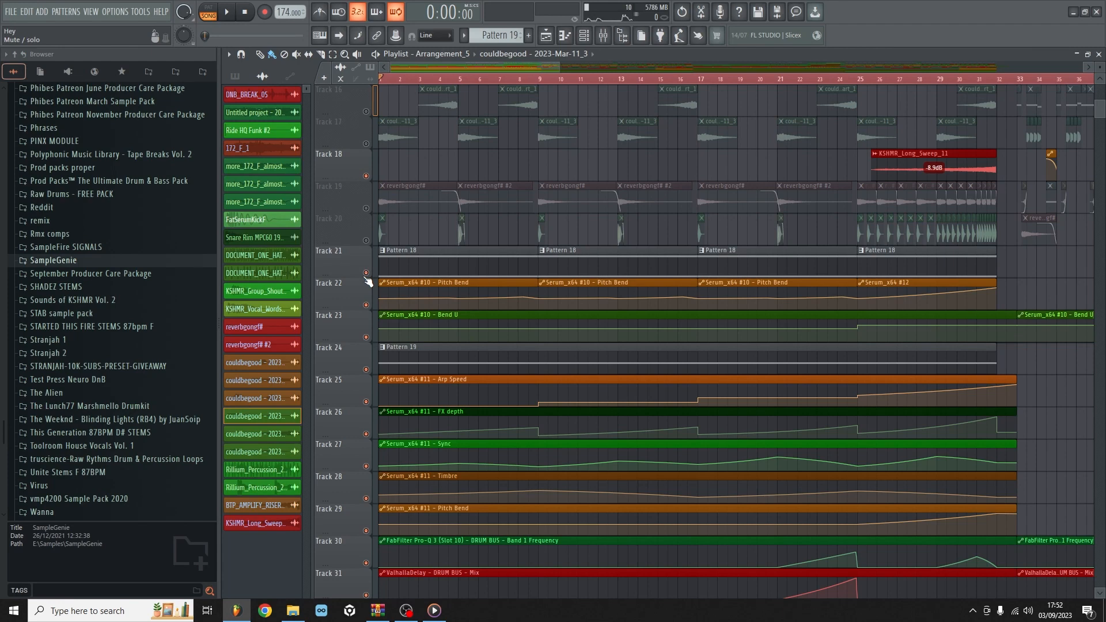
# Mute Track 24's Pattern 19 and play the Track 21 layer with its automation from the song start
pyautogui.click(365, 370)
pyautogui.scroll(5, 501, 280)
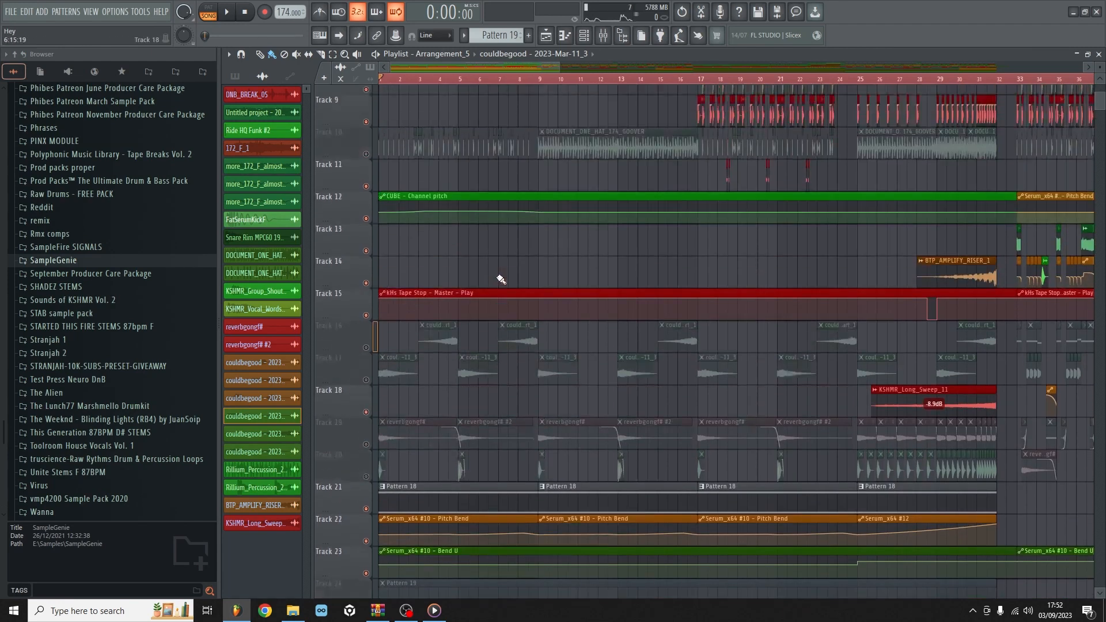
pyautogui.scroll(-4, 501, 280)
pyautogui.press('space')
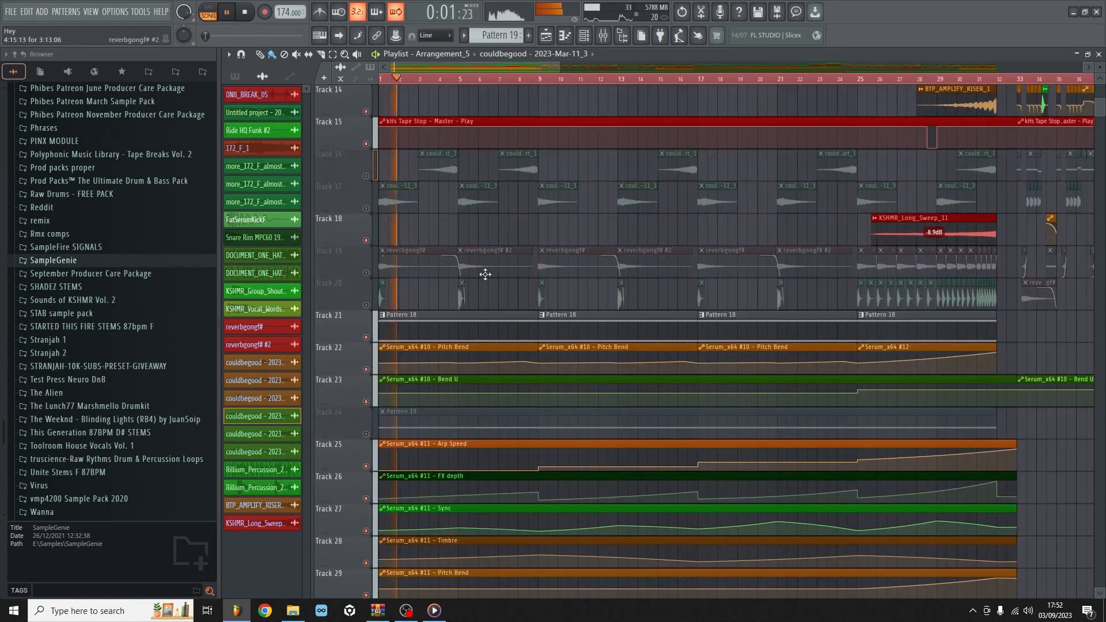
pyautogui.scroll(-3, 486, 274)
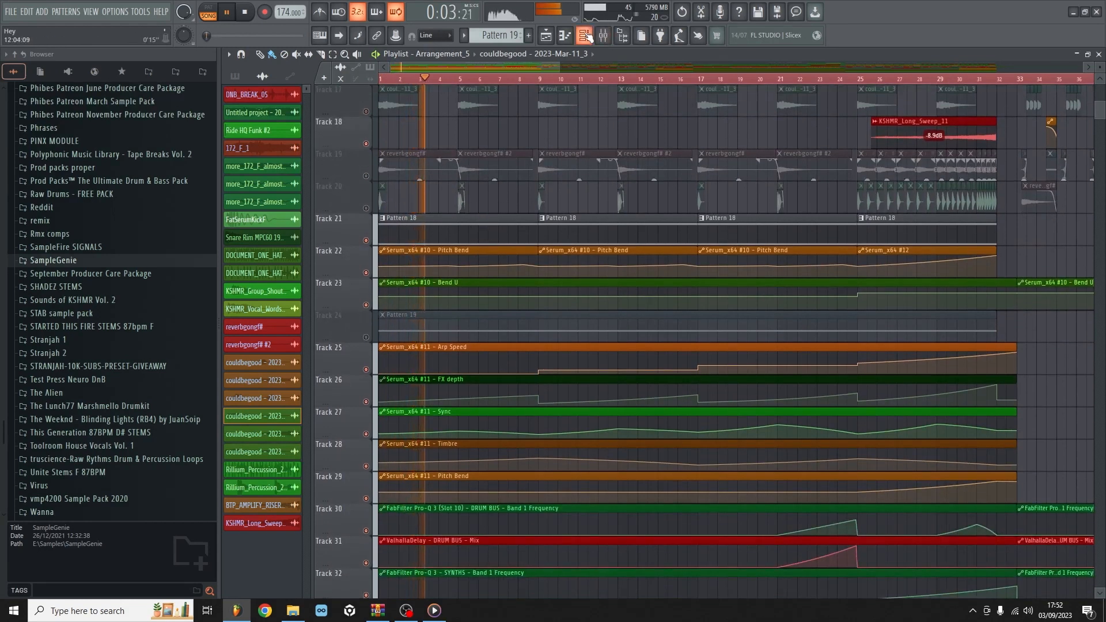
# Open Serum_x64 #10 to show its PD Ethereal Compass patch during playback, stop, and move the plugin window clear
pyautogui.click(586, 35)
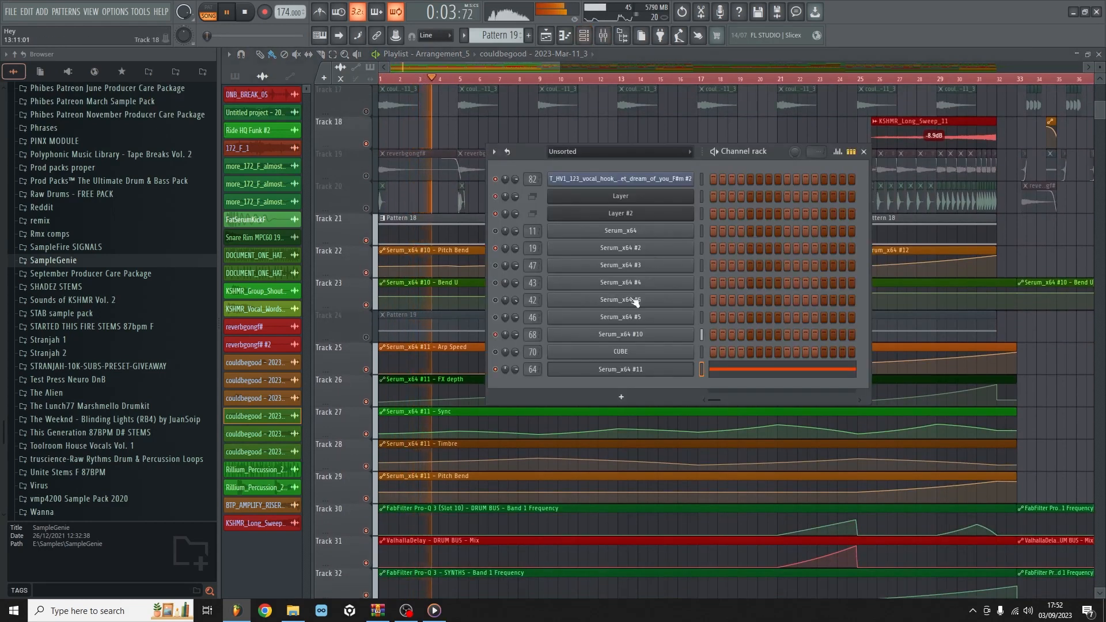
pyautogui.click(611, 337)
pyautogui.moveTo(635, 109); pyautogui.dragTo(506, 123)
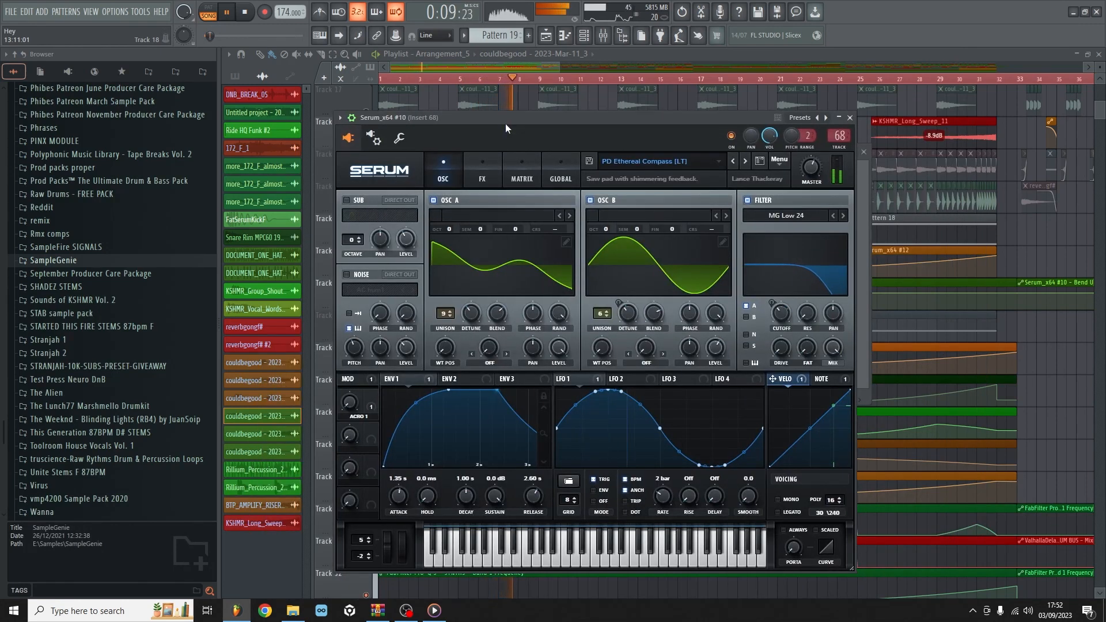
pyautogui.press('space')
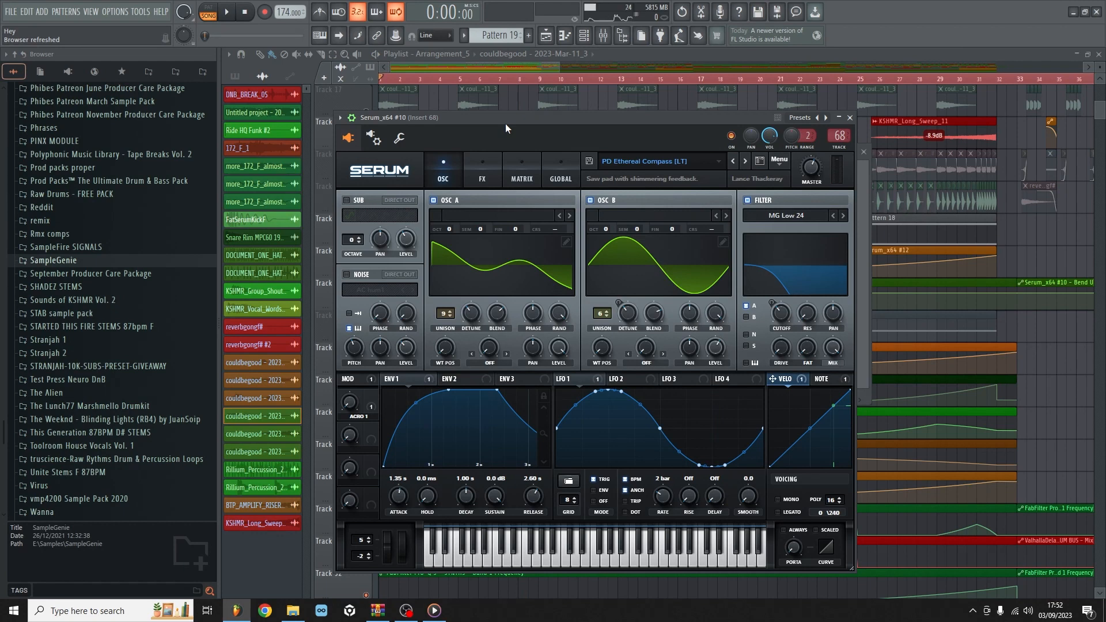
pyautogui.moveTo(506, 124); pyautogui.dragTo(545, 108)
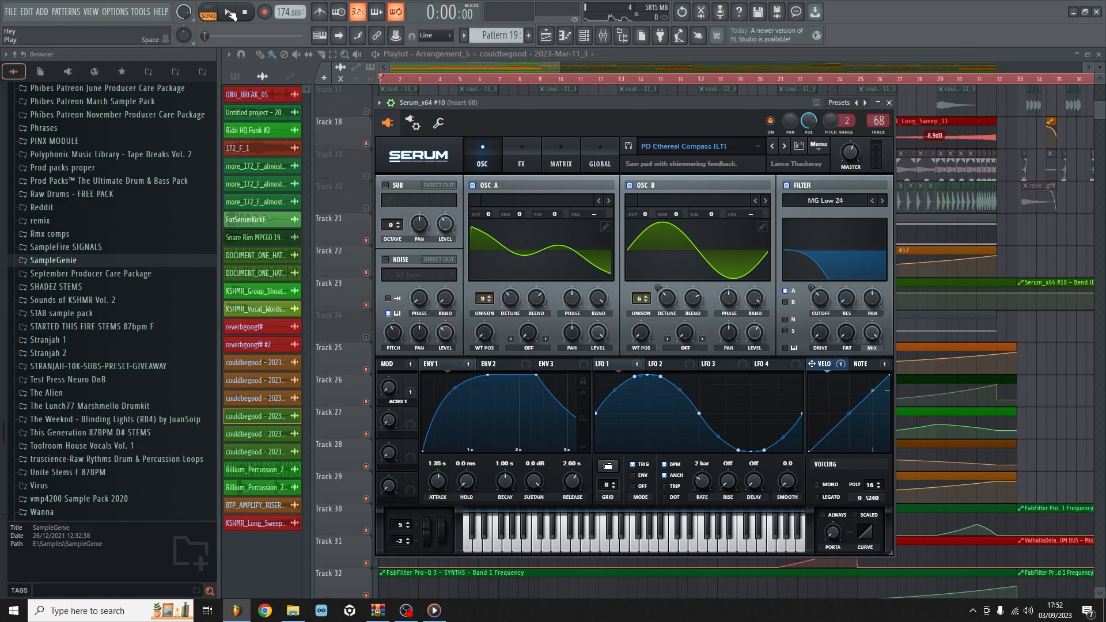
# Play the Pattern 18 pad from the song start, put Serum_x64 #10 away to follow its automation lanes, and stop
pyautogui.click(229, 14)
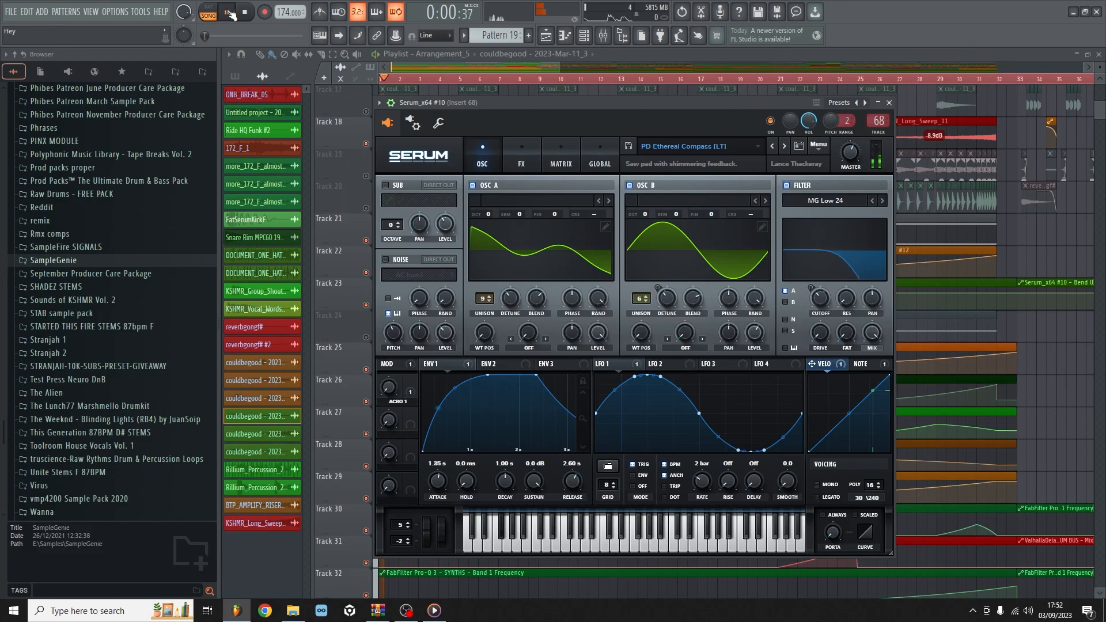
pyautogui.rightClick(1063, 393)
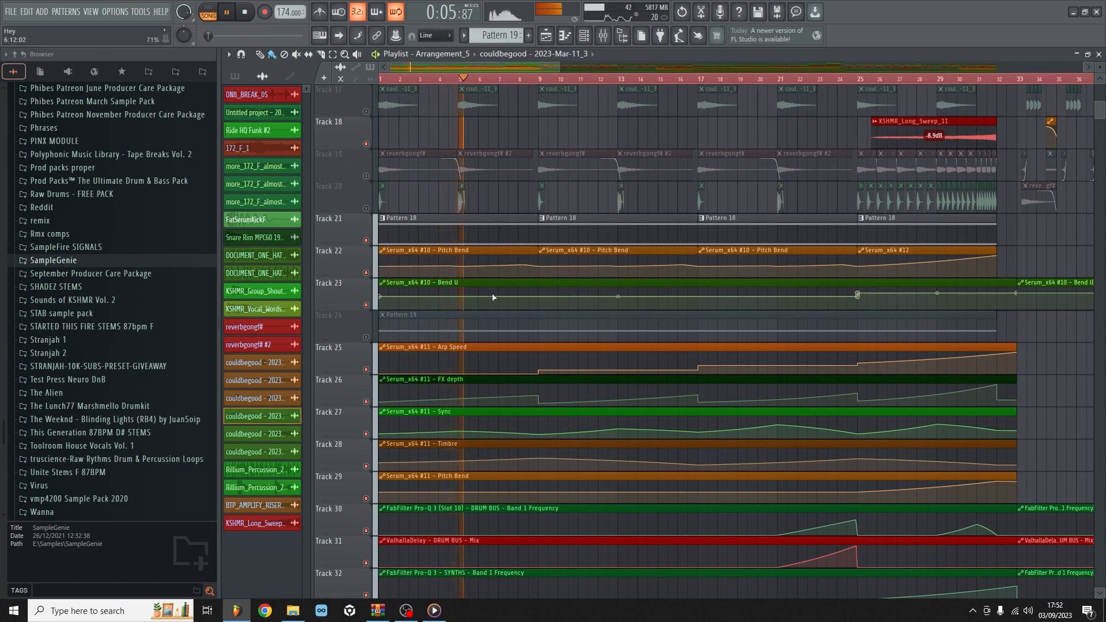
pyautogui.scroll(3, 494, 297)
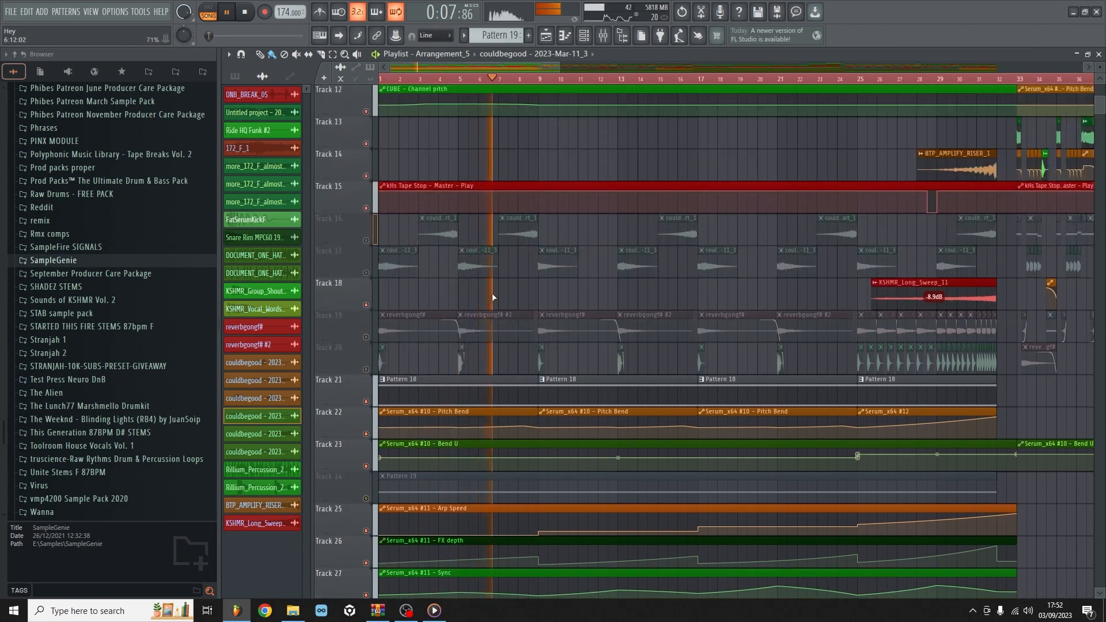
pyautogui.scroll(-1, 494, 298)
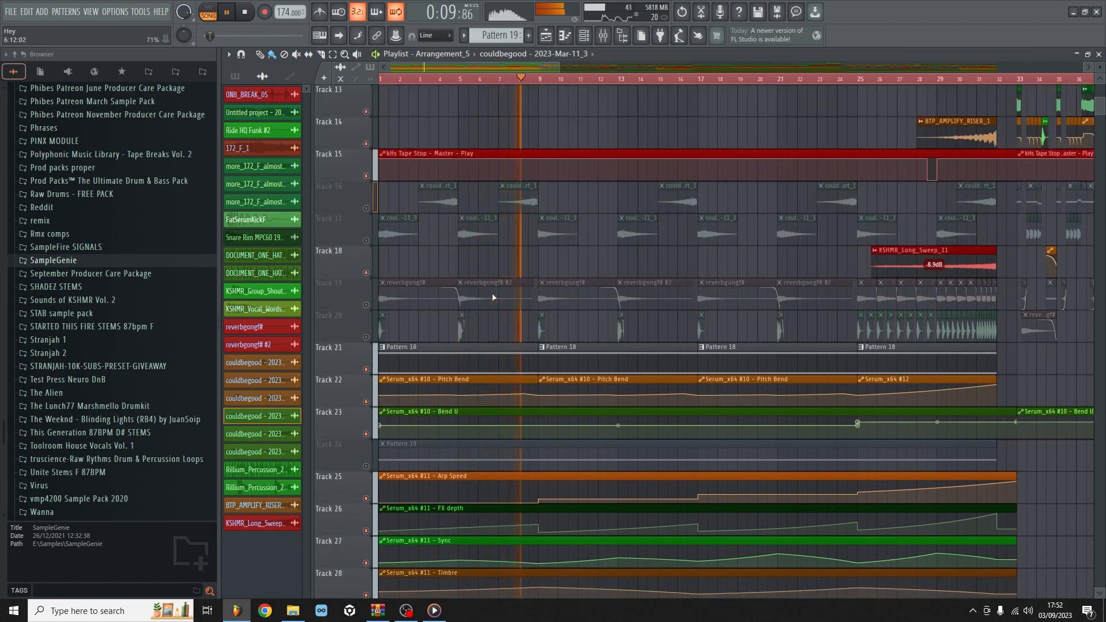
pyautogui.press('space')
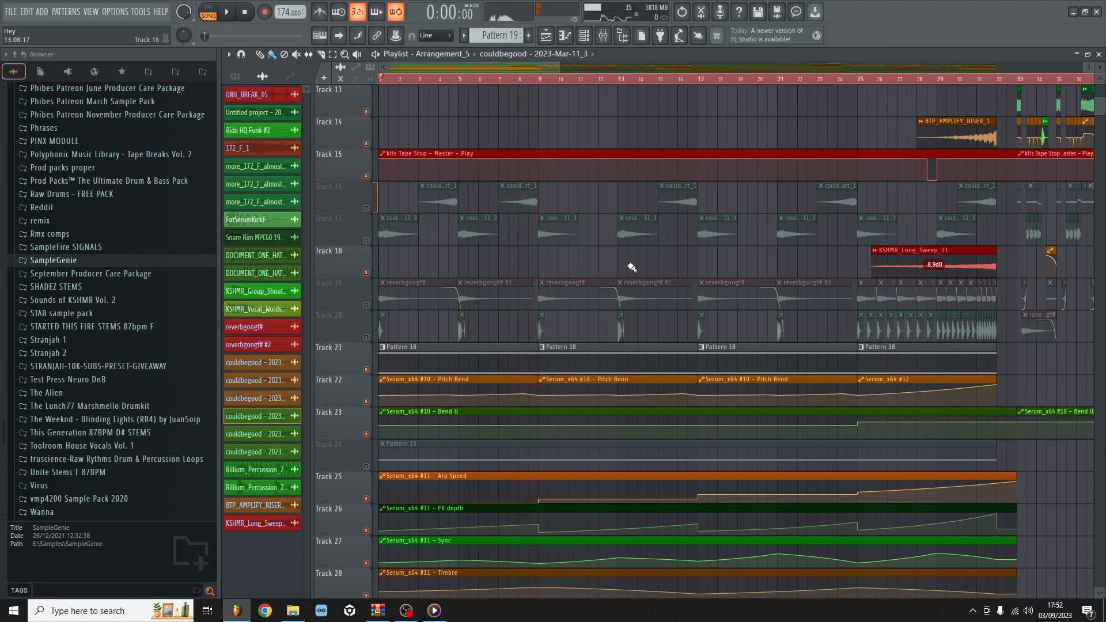
# Play the Pattern 18 pad from partway through bar 7 across its pitch bend automation, and stop
pyautogui.scroll(-4, 632, 267)
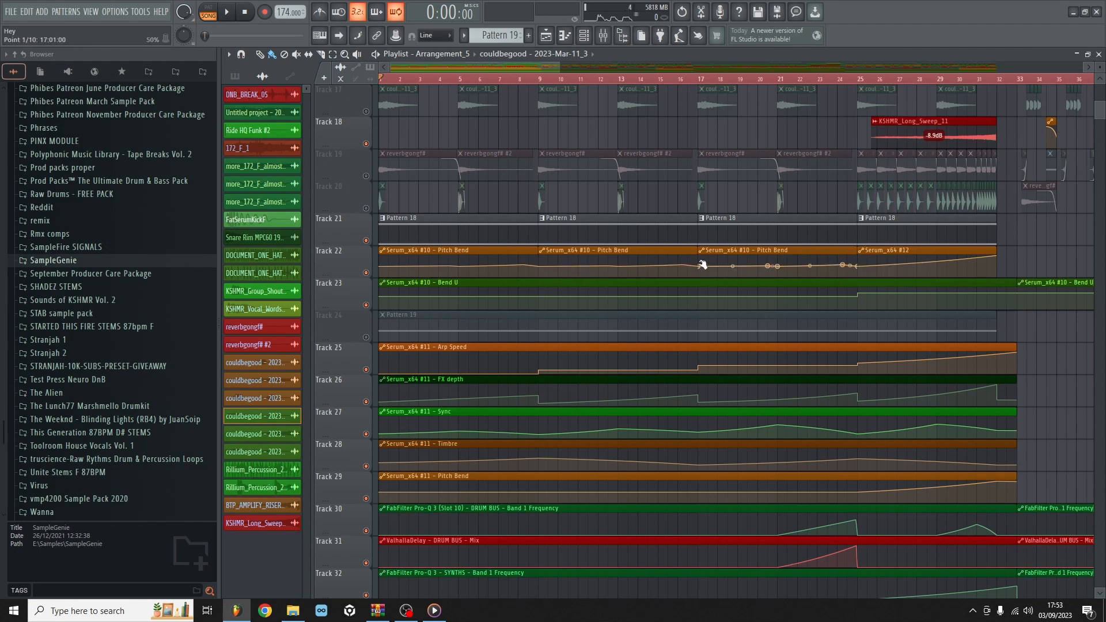
pyautogui.click(508, 77)
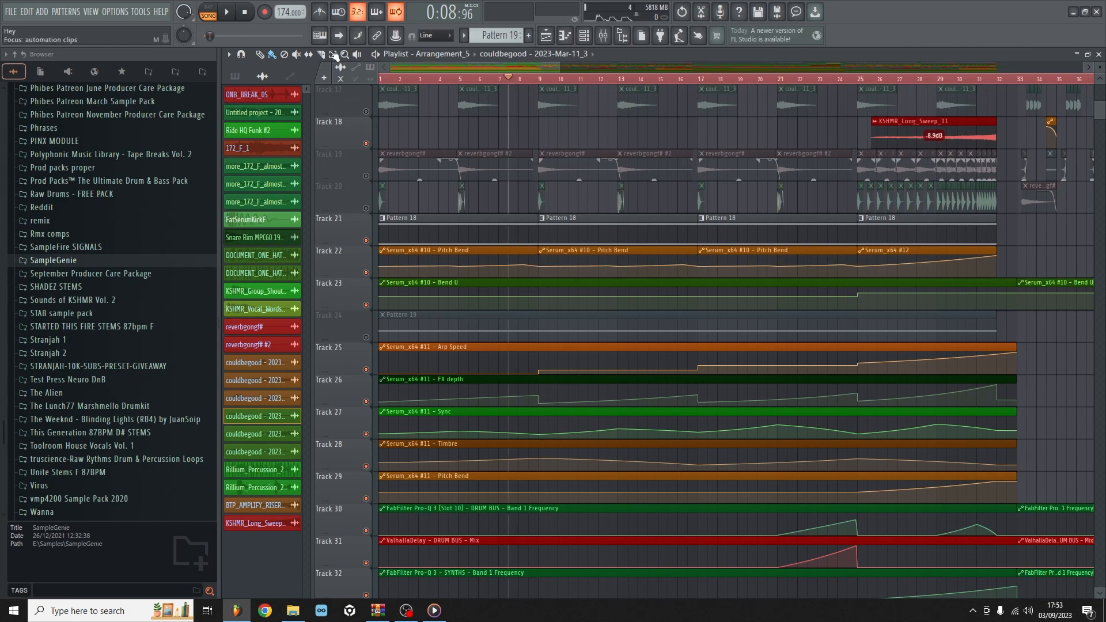
pyautogui.click(226, 12)
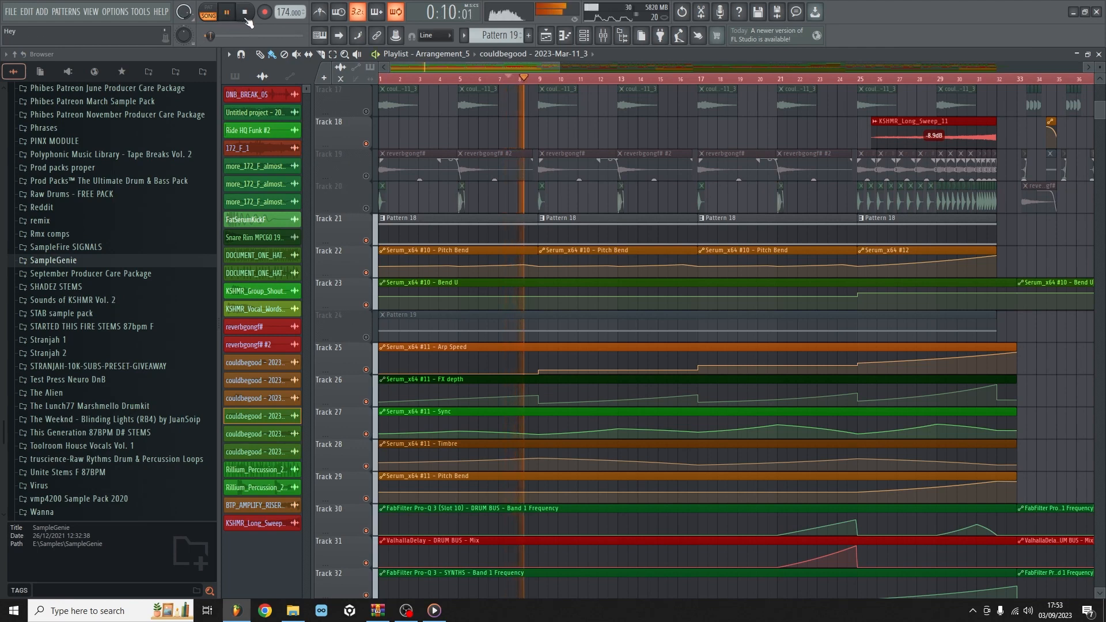
pyautogui.press('space')
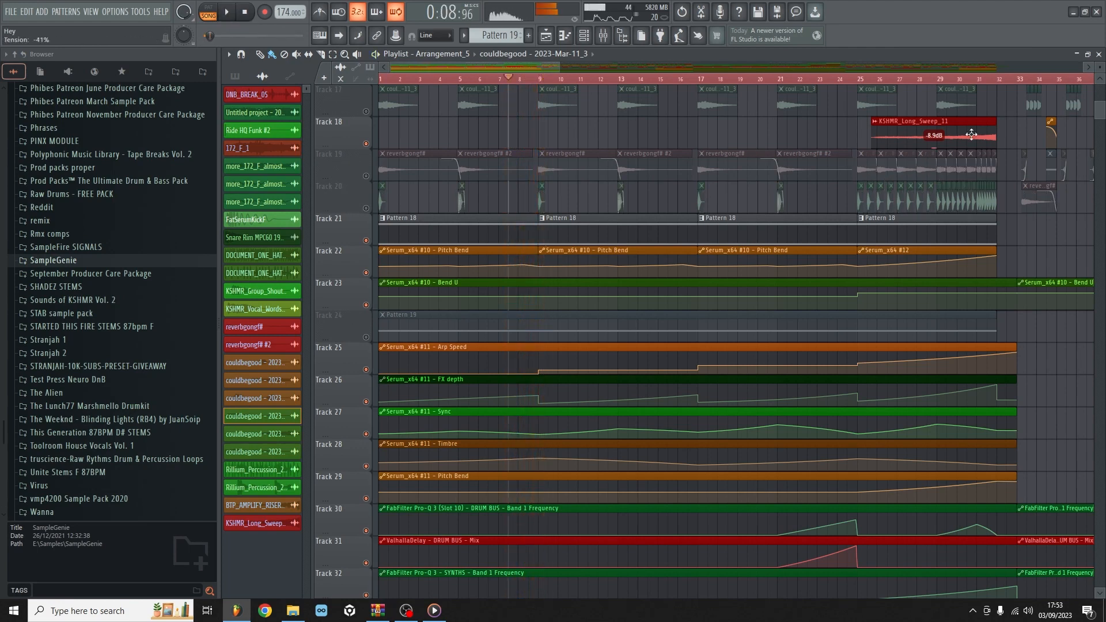
# Play the Pattern 18 build-up with its Serum_x64 #12 automation from bar 25, and stop
pyautogui.scroll(1, 819, 79)
pyautogui.scroll(-2, 821, 80)
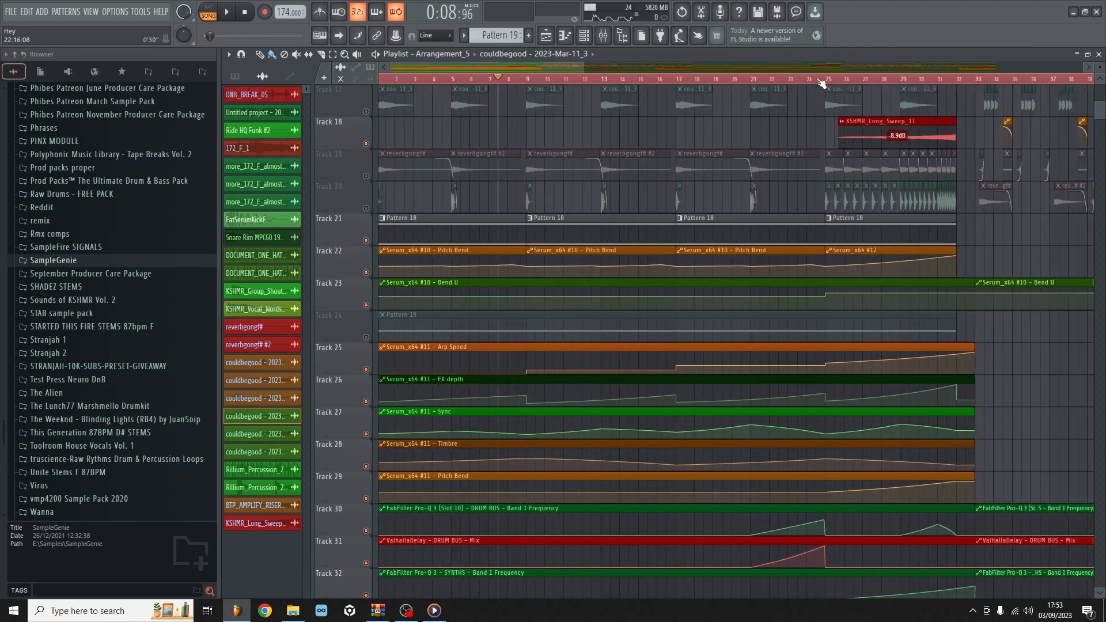
pyautogui.hscroll(4, 832, 73)
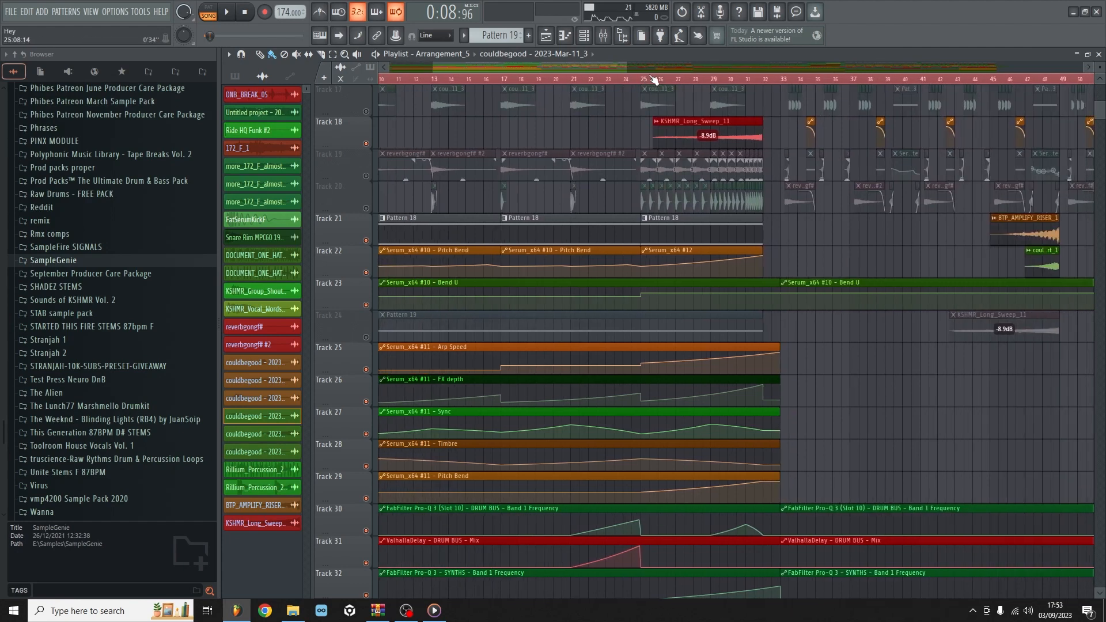
pyautogui.click(642, 79)
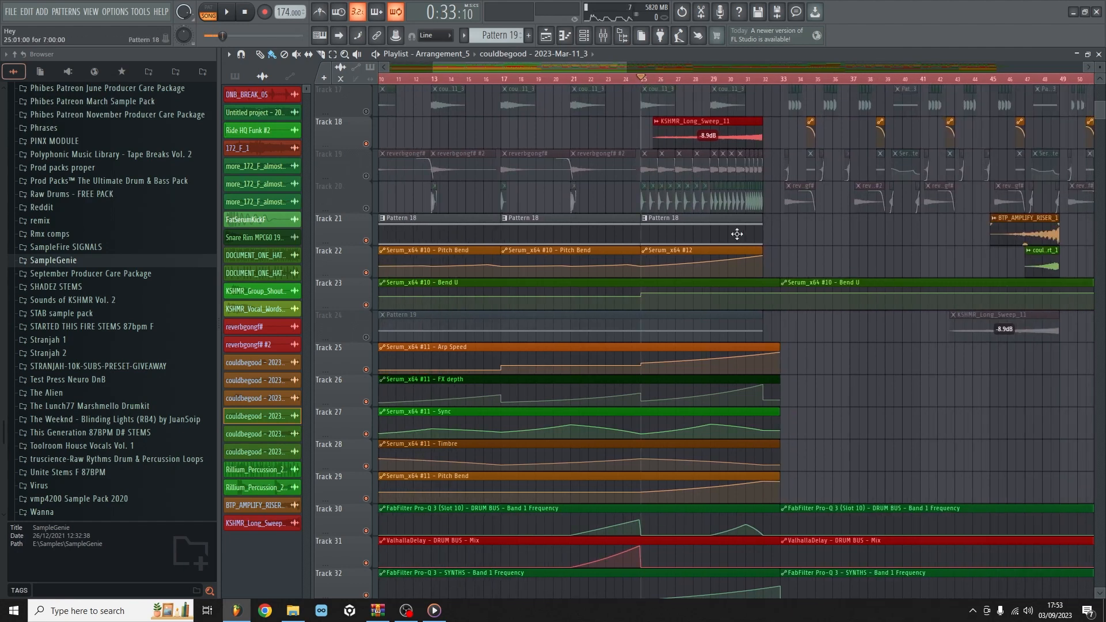
pyautogui.click(228, 13)
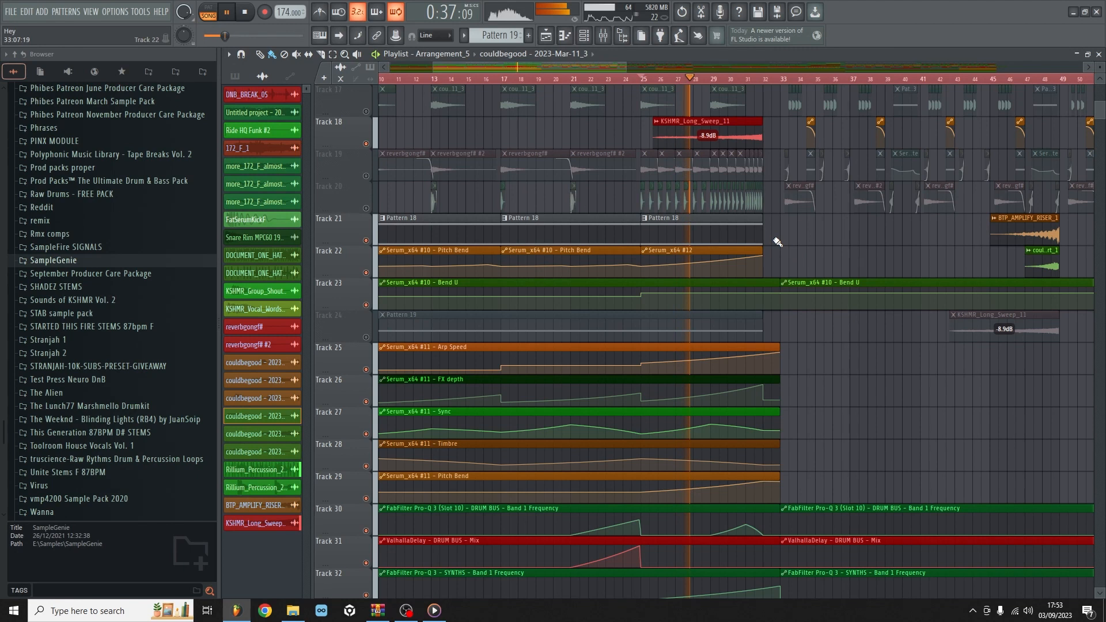
pyautogui.press('space')
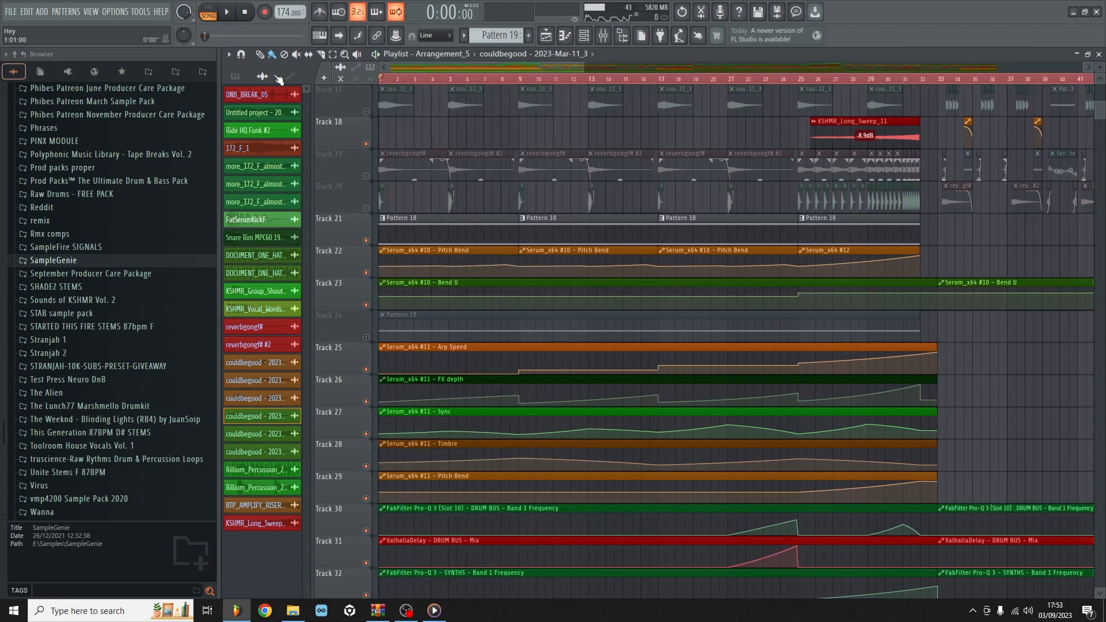
pyautogui.moveTo(564, 79)
pyautogui.mouseDown()
pyautogui.moveTo(710, 132)
pyautogui.moveTo(831, 158)
pyautogui.moveTo(802, 144)
pyautogui.mouseUp()
pyautogui.scroll(5, 805, 148)
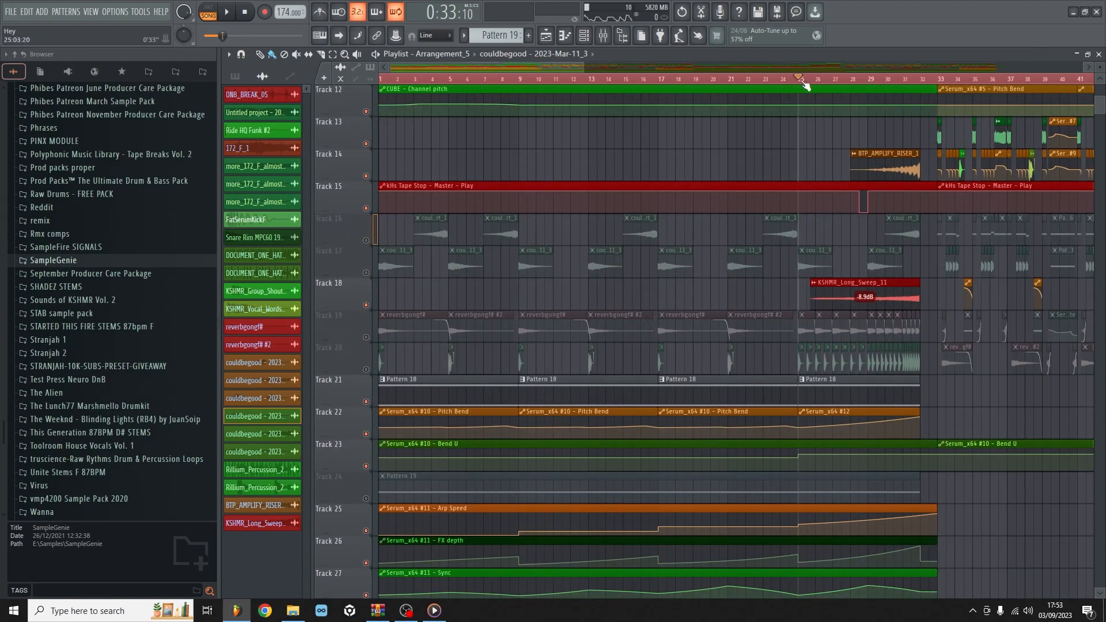
pyautogui.click(781, 79)
pyautogui.moveTo(768, 87)
pyautogui.mouseDown()
pyautogui.moveTo(513, 93)
pyautogui.moveTo(320, 79)
pyautogui.mouseUp()
pyautogui.scroll(5, 409, 113)
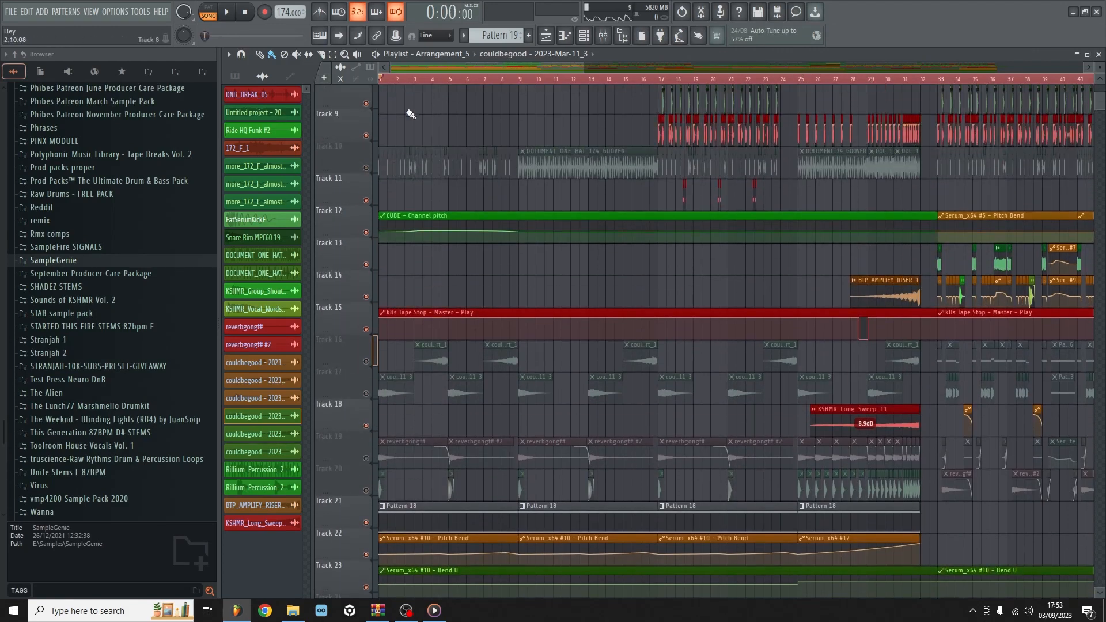
# Solo Track 20 and enable Track 19 alongside it to isolate the reverbgongf# and KSHMR clips
pyautogui.scroll(-5, 425, 116)
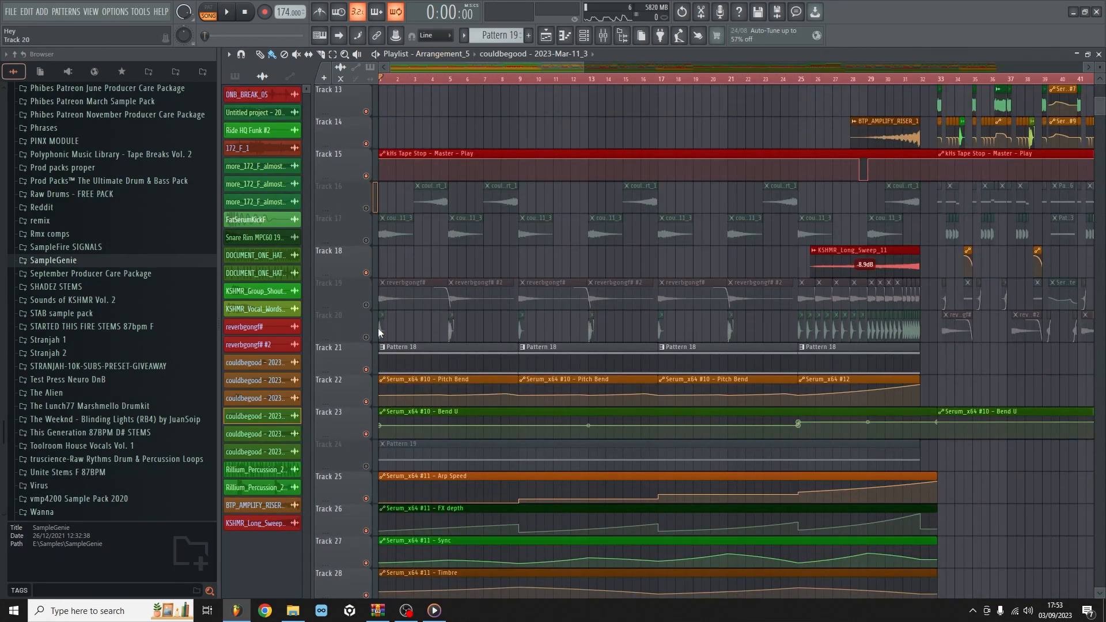
pyautogui.rightClick(367, 338)
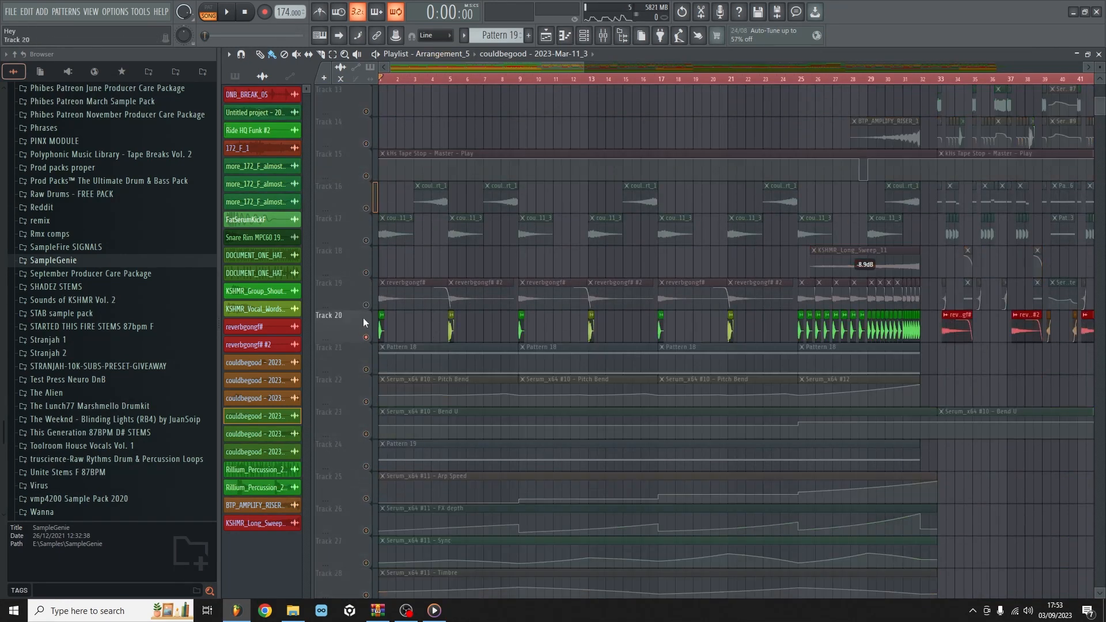
pyautogui.click(364, 308)
pyautogui.scroll(-4, 492, 110)
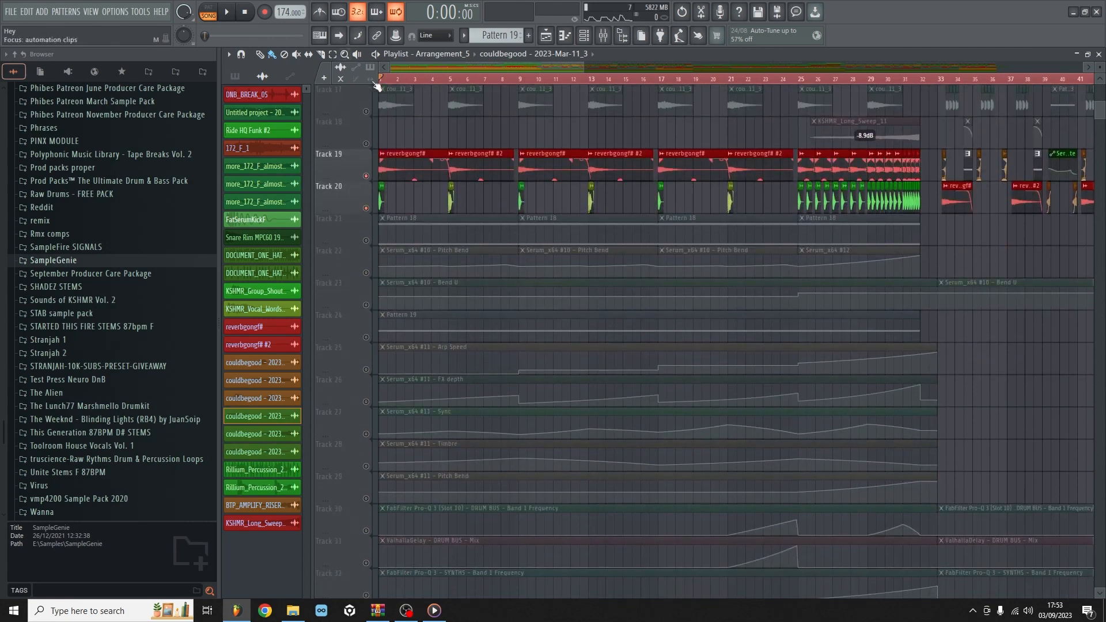
pyautogui.scroll(5, 511, 71)
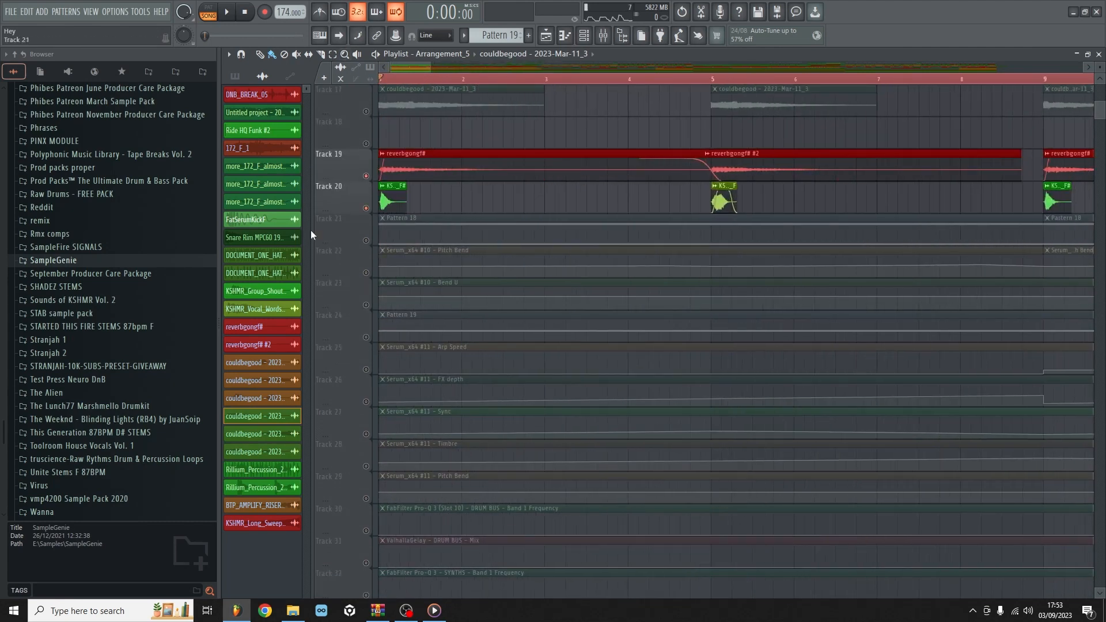
# Solo Track 20 on its own, play its clips briefly from the song start, and stop
pyautogui.rightClick(372, 210)
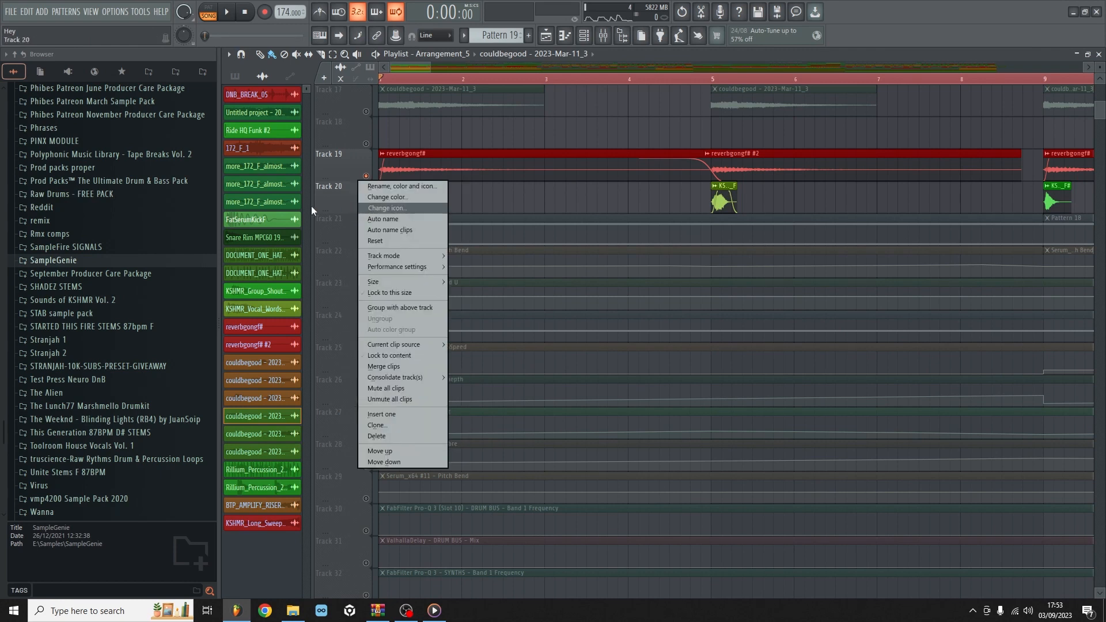
pyautogui.rightClick(373, 210)
pyautogui.click(356, 206)
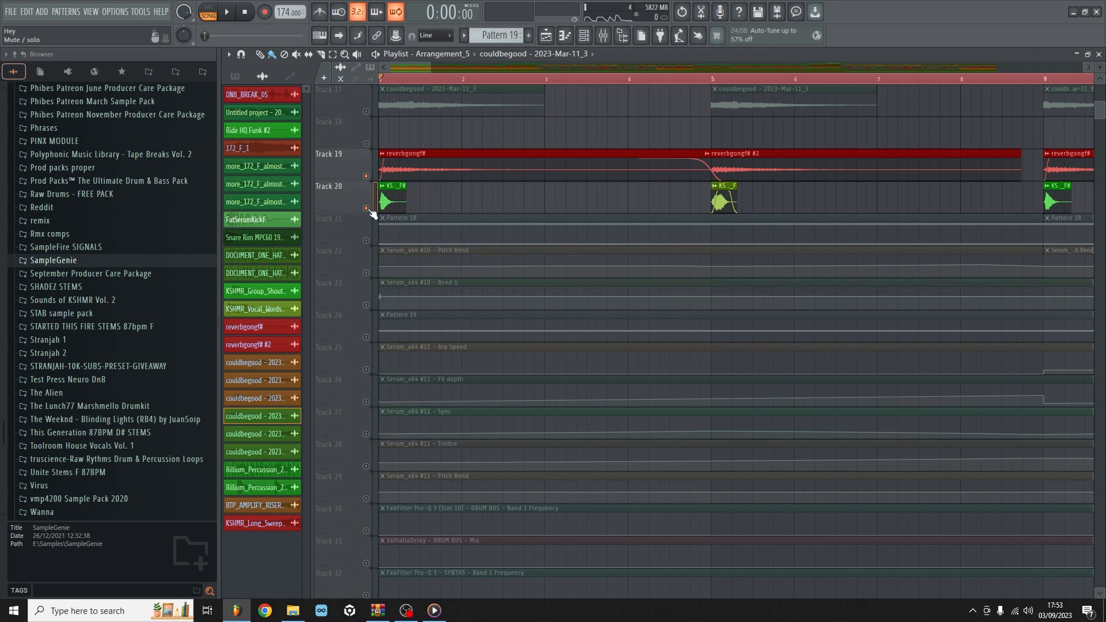
pyautogui.rightClick(363, 207)
pyautogui.press('space')
pyautogui.rightClick(363, 208)
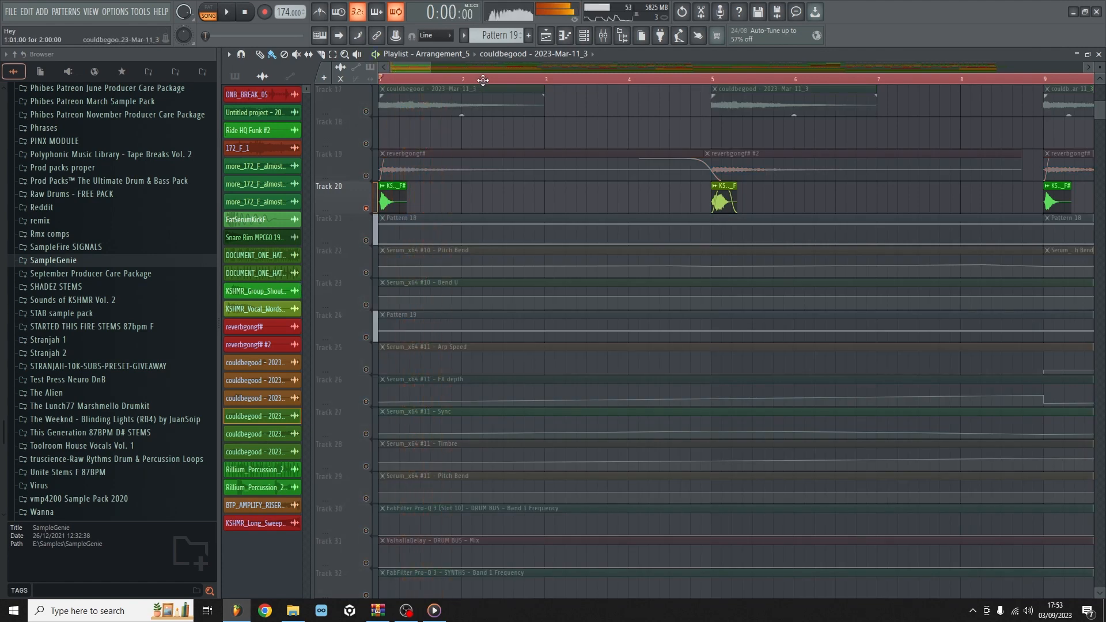
pyautogui.scroll(-5, 495, 79)
pyautogui.scroll(-5, 494, 80)
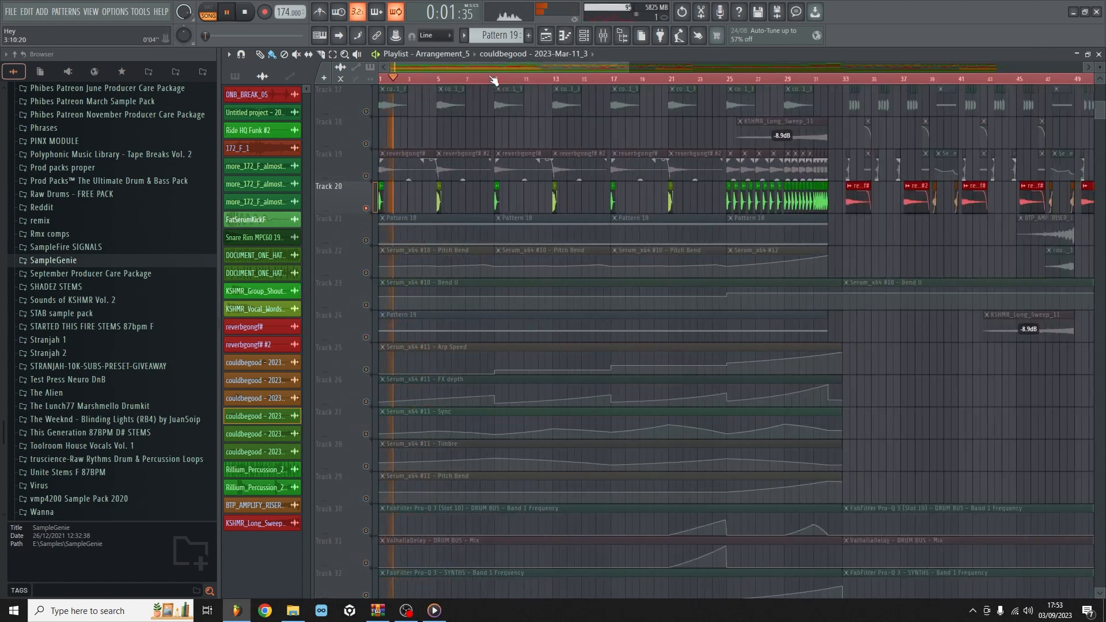
pyautogui.press('space')
# Clear the solo so all tracks sound again, and play the full build-up from bar 25
pyautogui.click(581, 83)
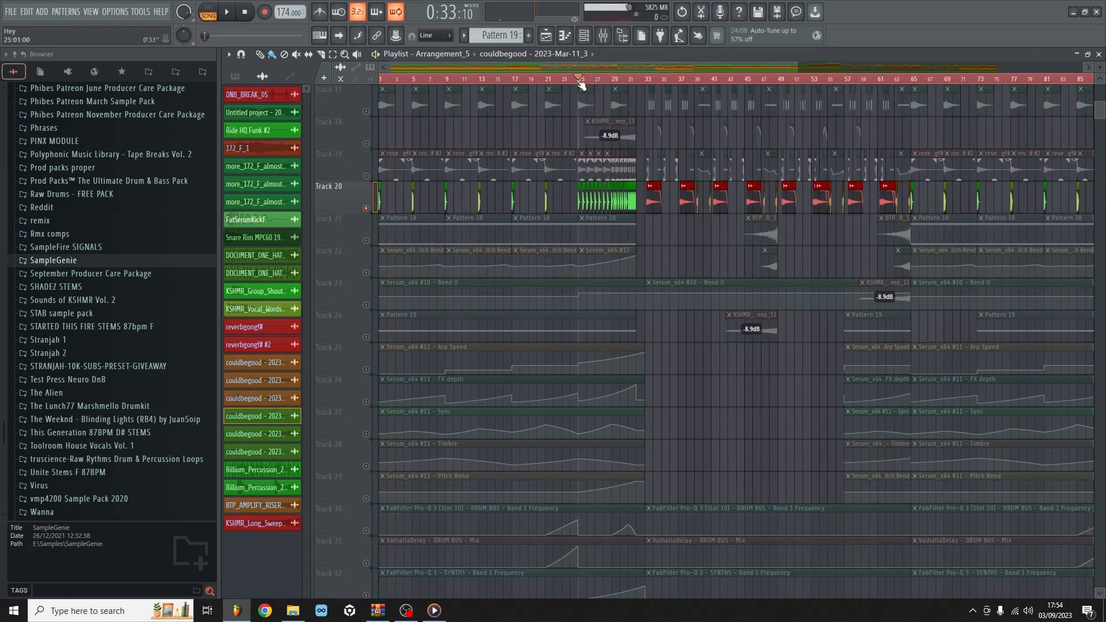
pyautogui.scroll(6, 581, 82)
pyautogui.scroll(5, 695, 249)
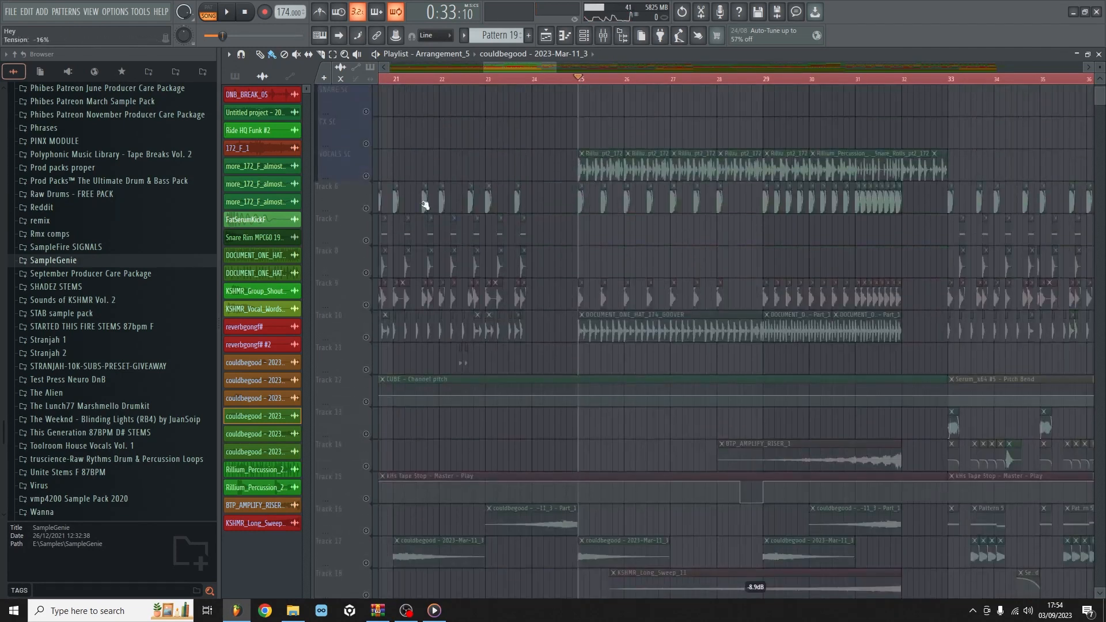
pyautogui.click(370, 207)
pyautogui.rightClick(367, 208)
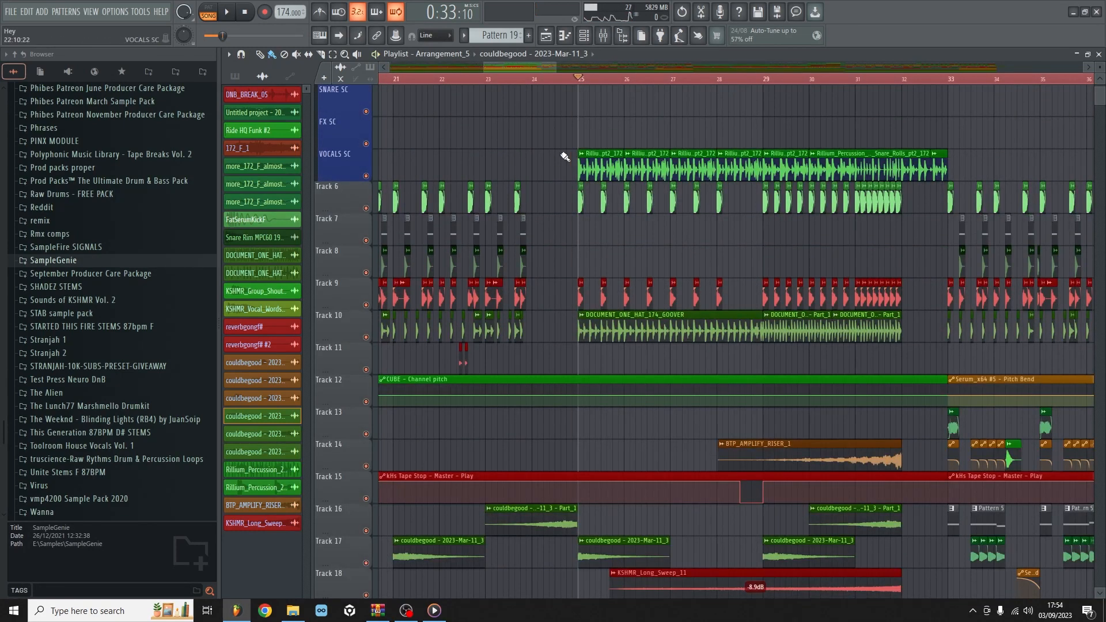
pyautogui.press('space')
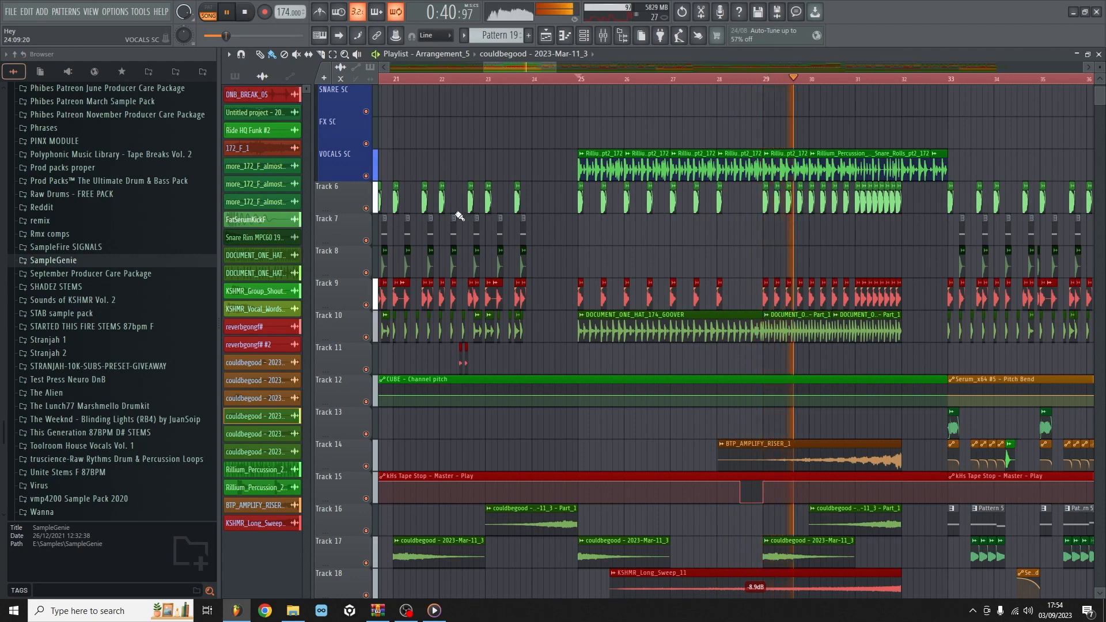
# Stop the build-up playback and set the song position back to bar 25
pyautogui.scroll(-4, 507, 222)
pyautogui.press('space')
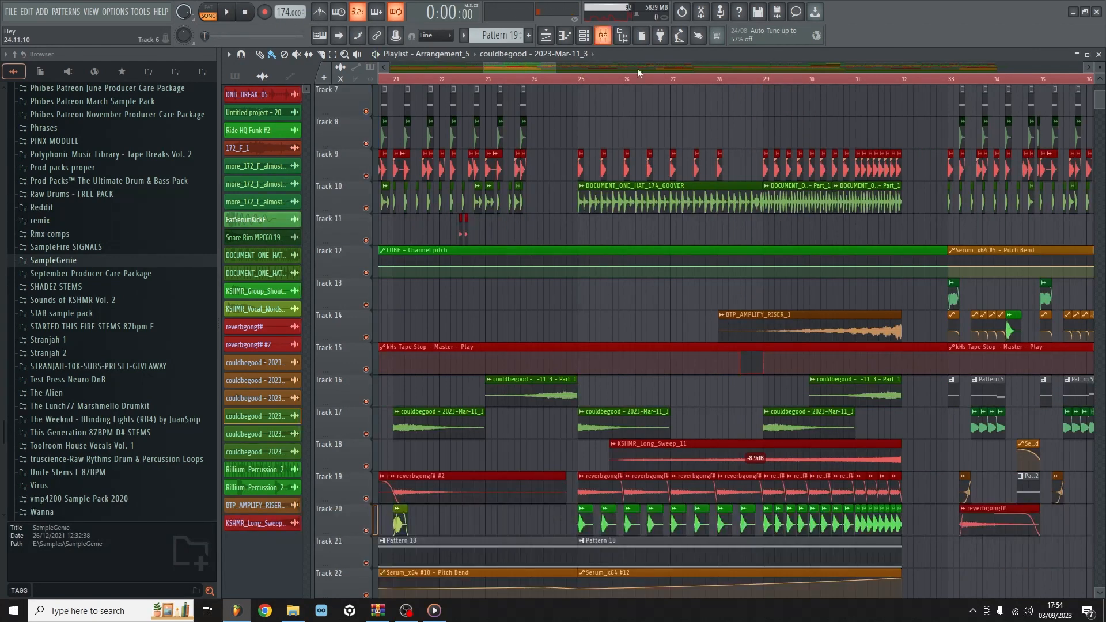
pyautogui.scroll(4, 616, 86)
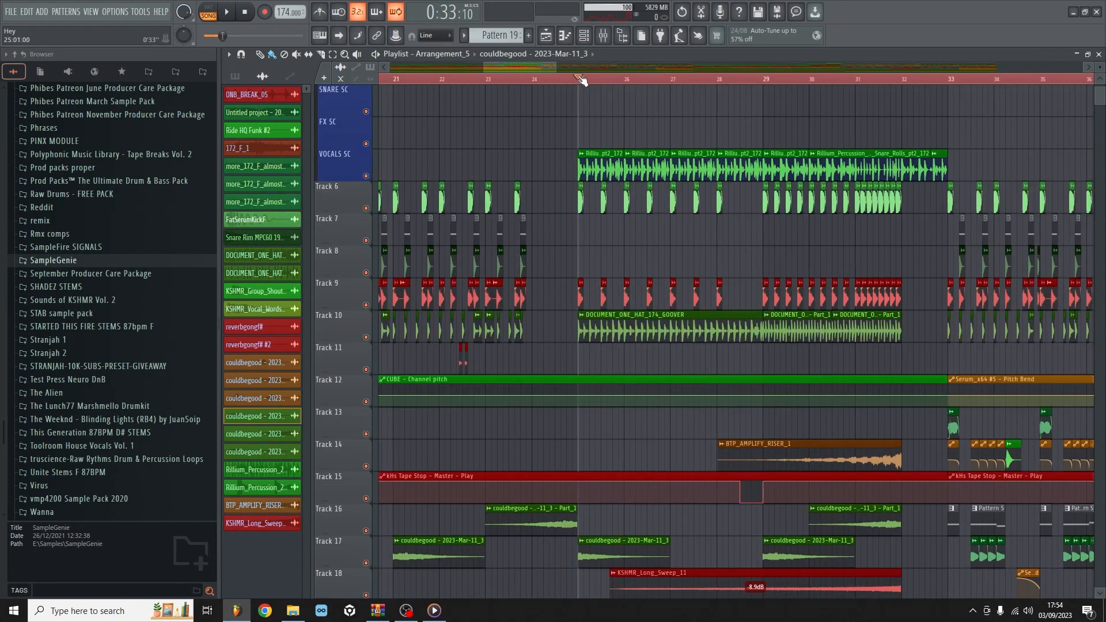
pyautogui.scroll(-10, 576, 152)
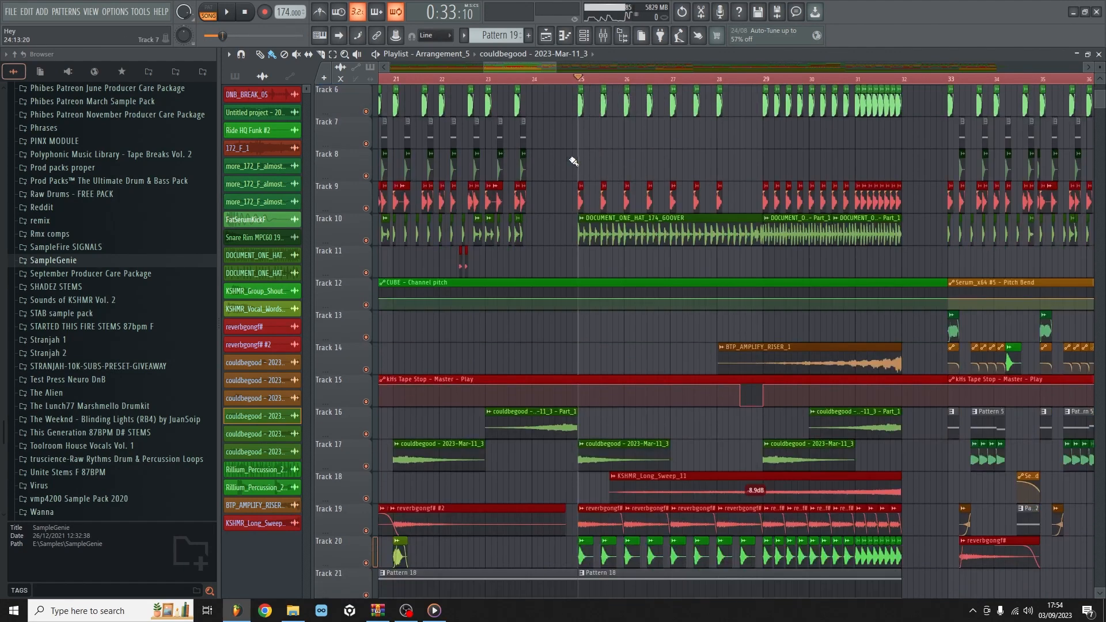
pyautogui.scroll(2, 759, 89)
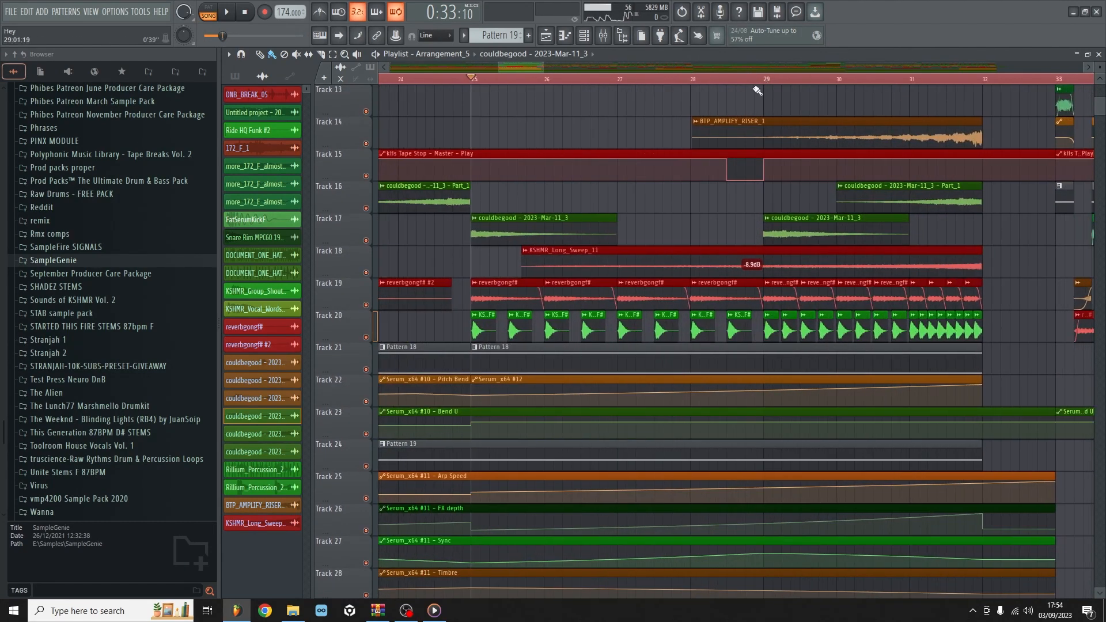
# Solo Track 20, play its KSHMR vocal clips from bar 25 to the end of the build-up, and stop
pyautogui.rightClick(368, 338)
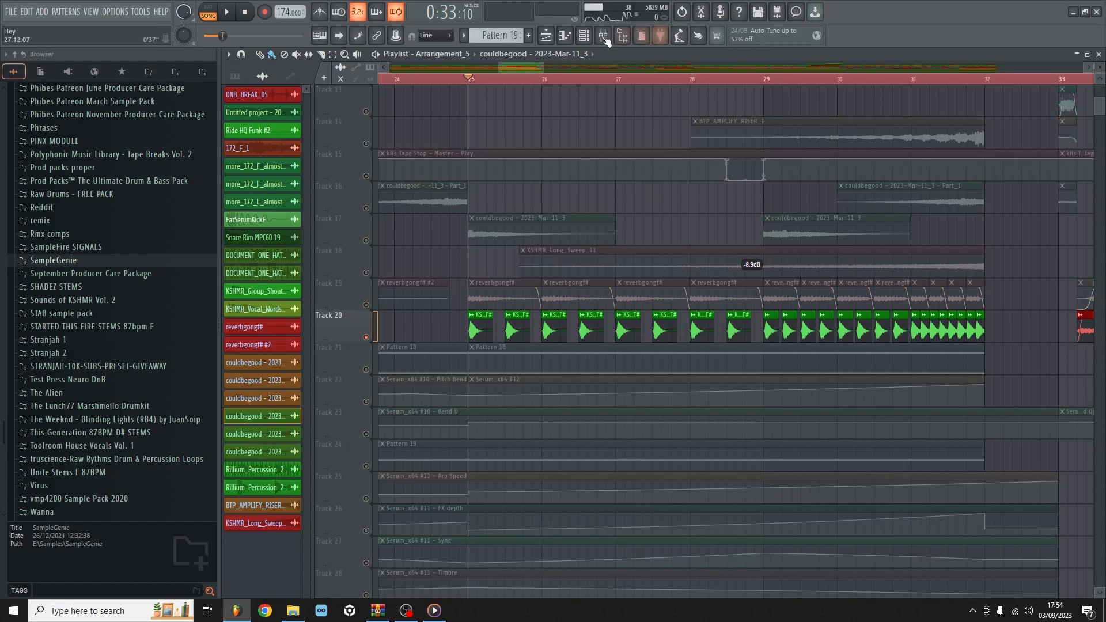
pyautogui.scroll(8, 500, 138)
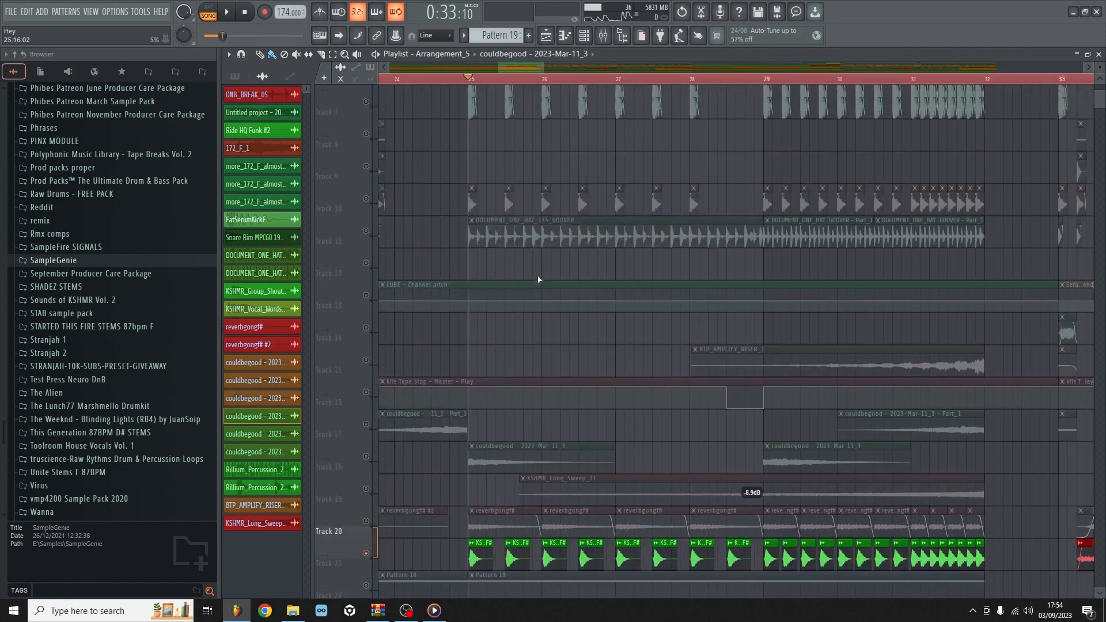
pyautogui.scroll(-2, 548, 357)
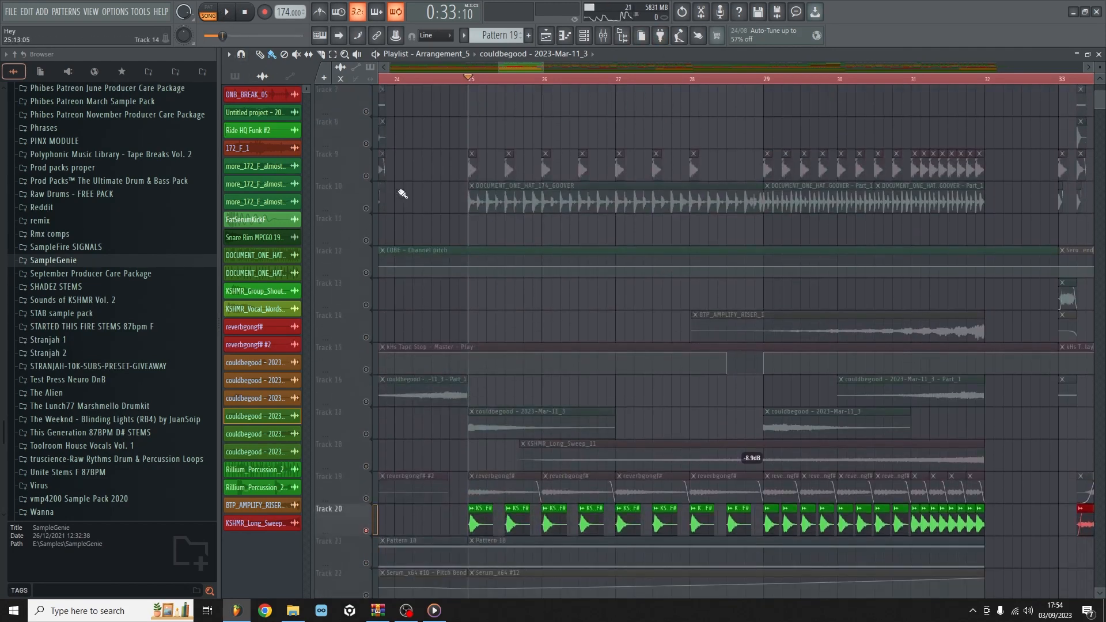
pyautogui.click(237, 10)
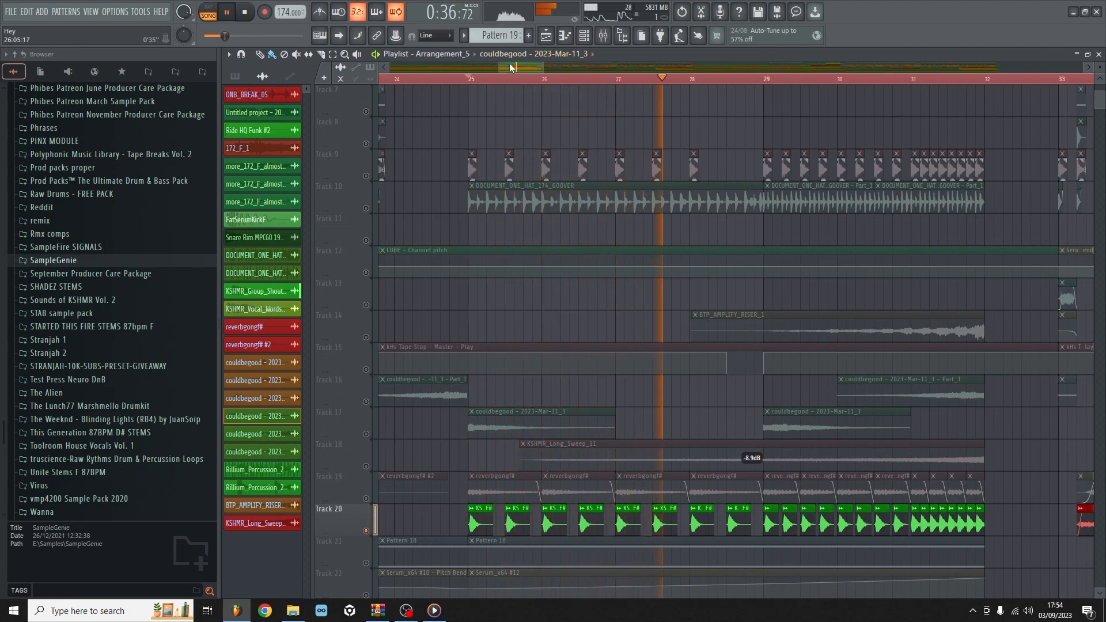
pyautogui.moveTo(509, 64); pyautogui.dragTo(519, 68)
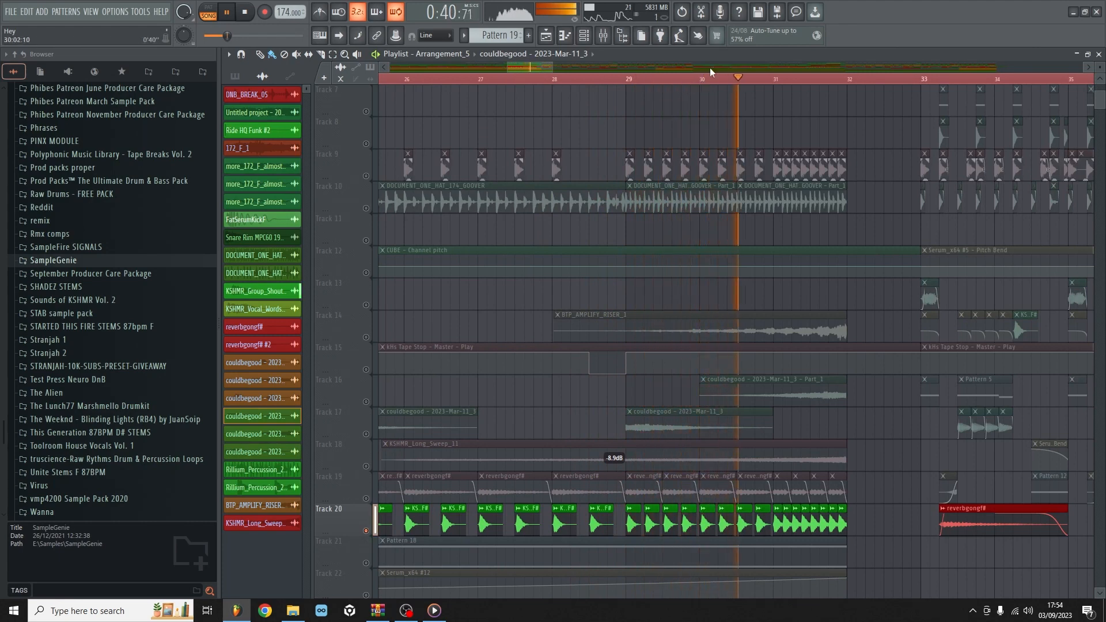
pyautogui.scroll(-3, 710, 70)
pyautogui.scroll(-6, 701, 203)
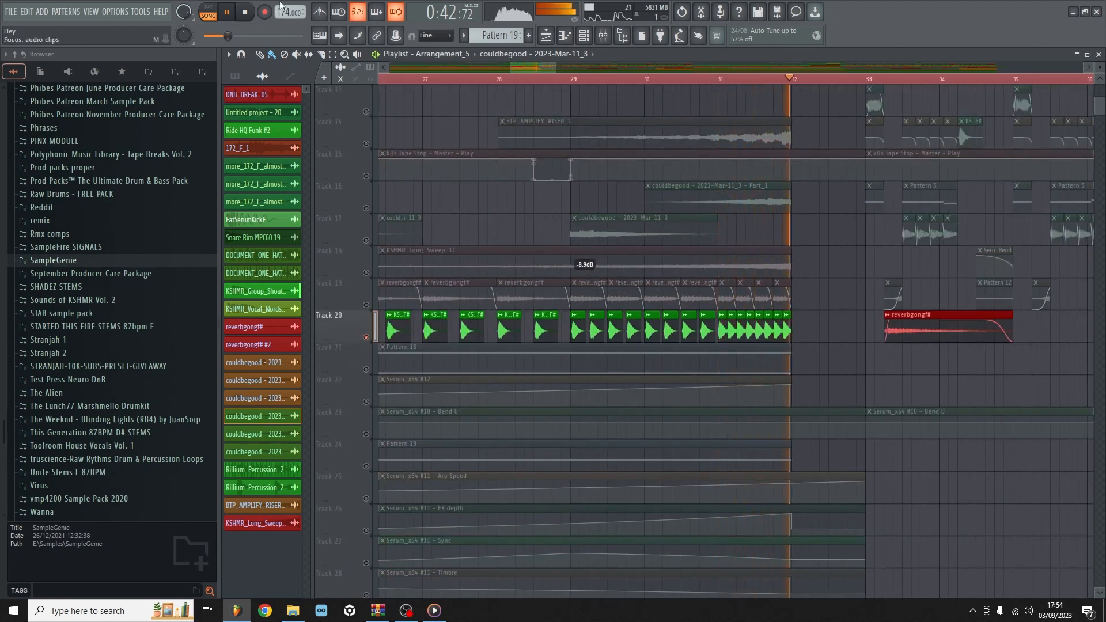
pyautogui.click(247, 12)
# Clear the solo and mute Track 19, Track 18 and the hat clips on Track 10
pyautogui.scroll(-1, 417, 409)
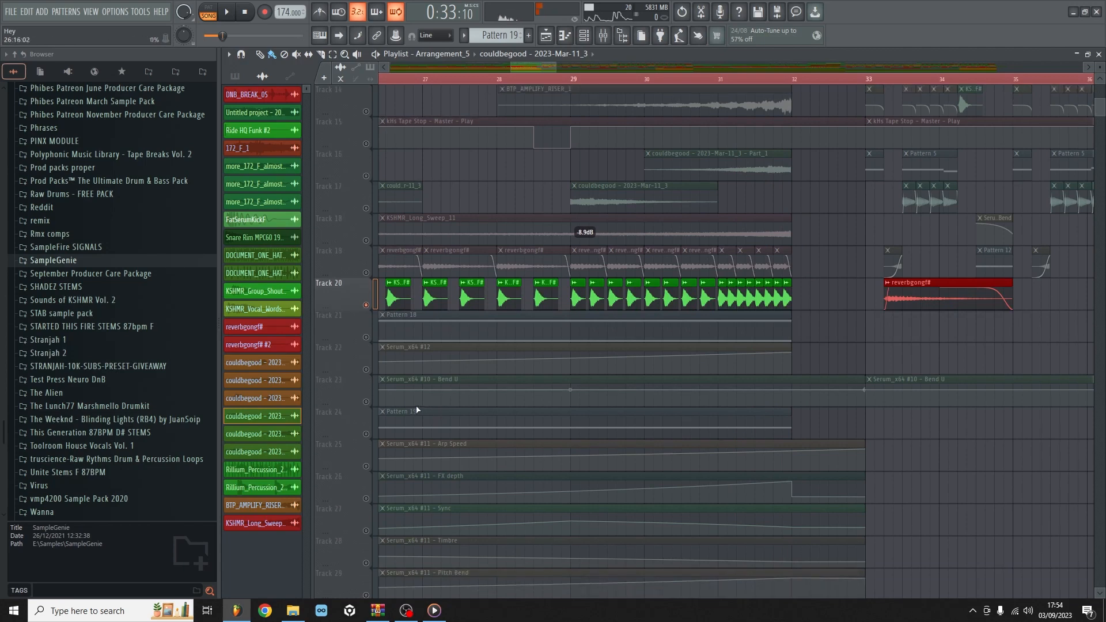
pyautogui.rightClick(367, 370)
pyautogui.rightClick(367, 370)
pyautogui.click(368, 274)
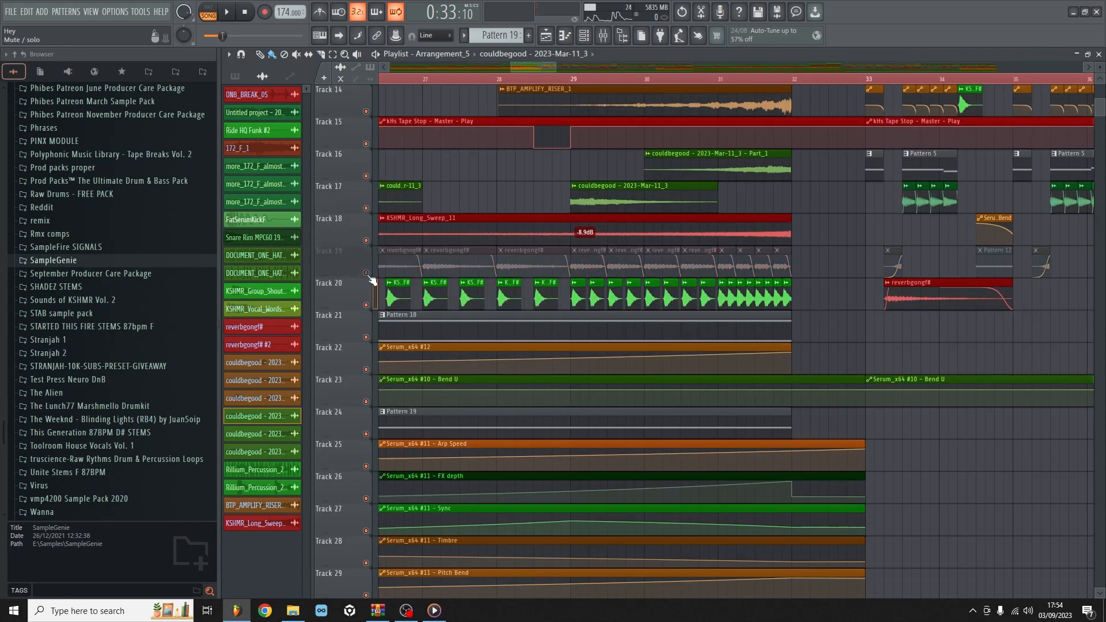
pyautogui.click(367, 242)
pyautogui.scroll(7, 373, 231)
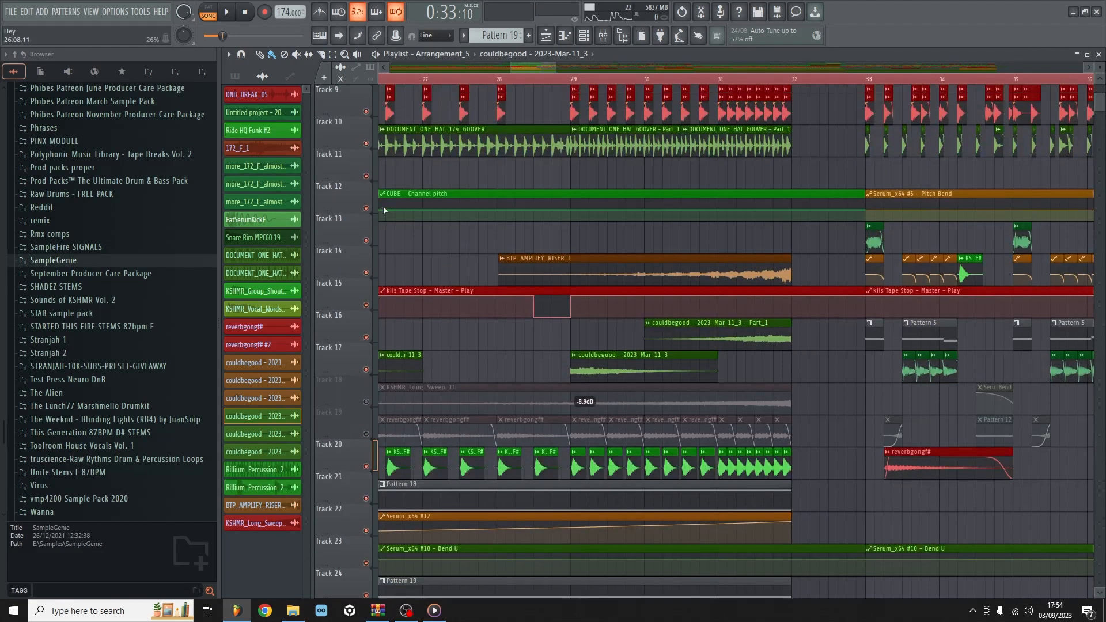
pyautogui.click(367, 209)
pyautogui.scroll(-6, 630, 257)
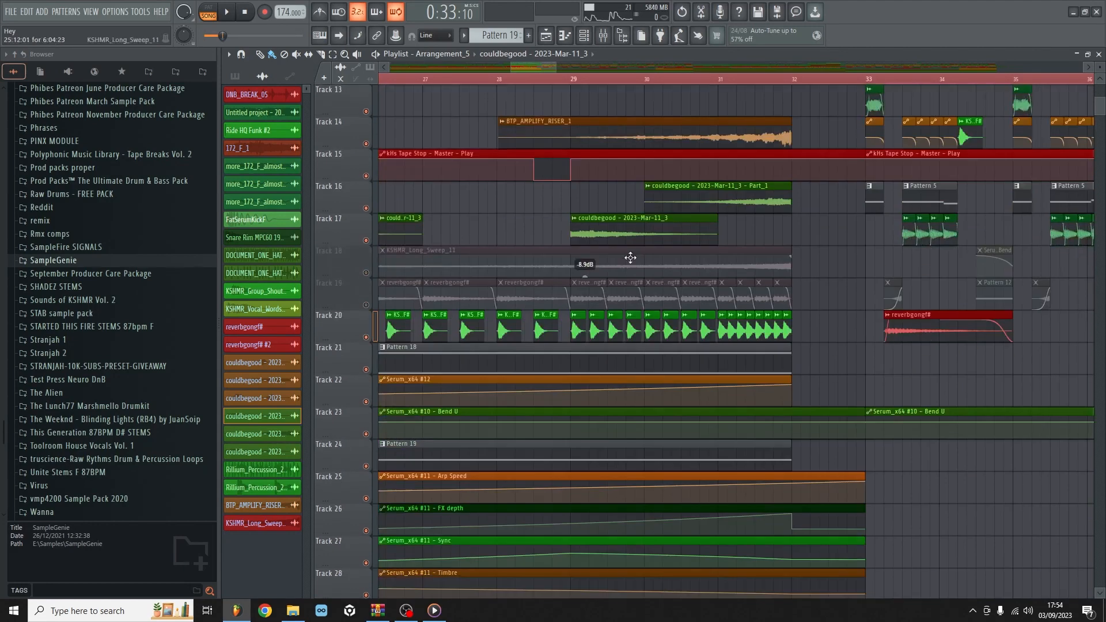
# Play the build-up from bar 25, mute Pattern 18 on Track 21 and Pattern 19 on Track 24 during playback, and stop
pyautogui.scroll(-2, 529, 68)
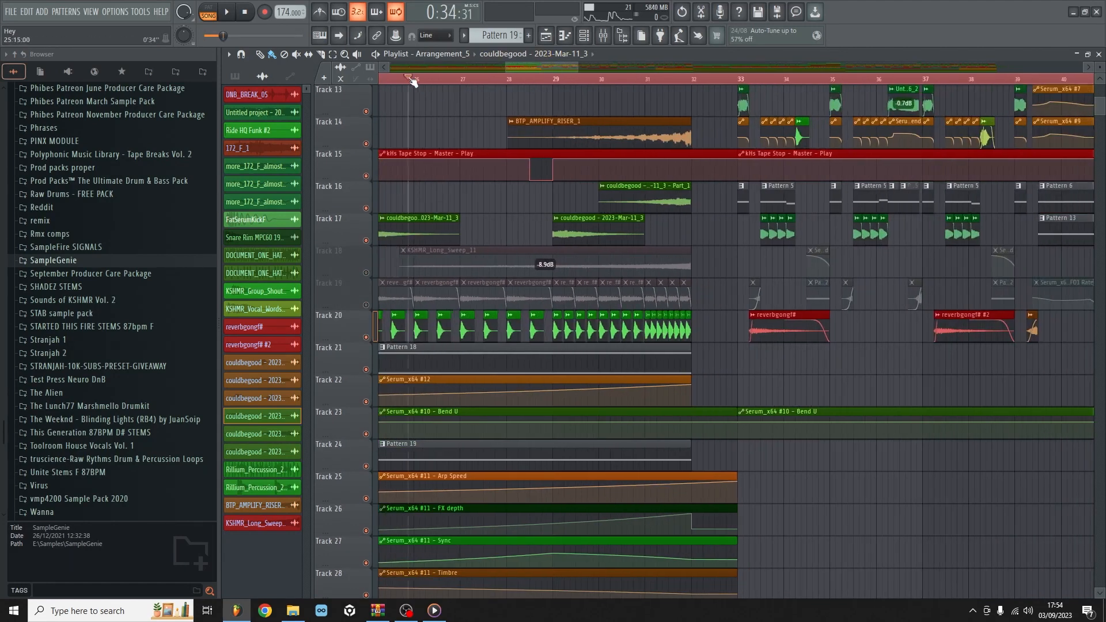
pyautogui.moveTo(517, 69); pyautogui.dragTo(496, 63)
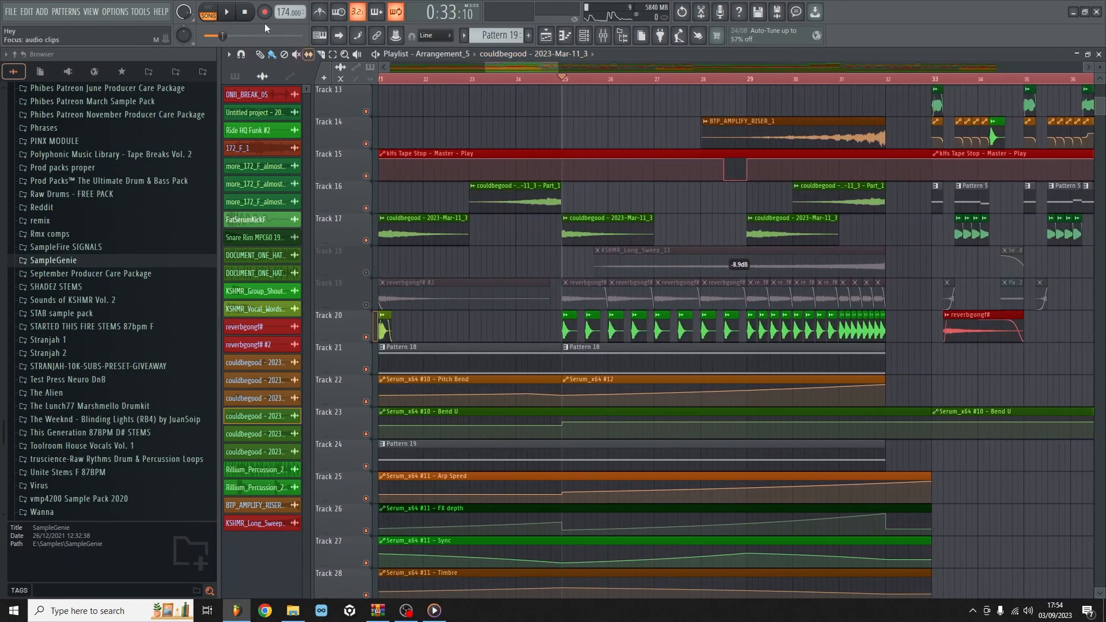
pyautogui.click(227, 13)
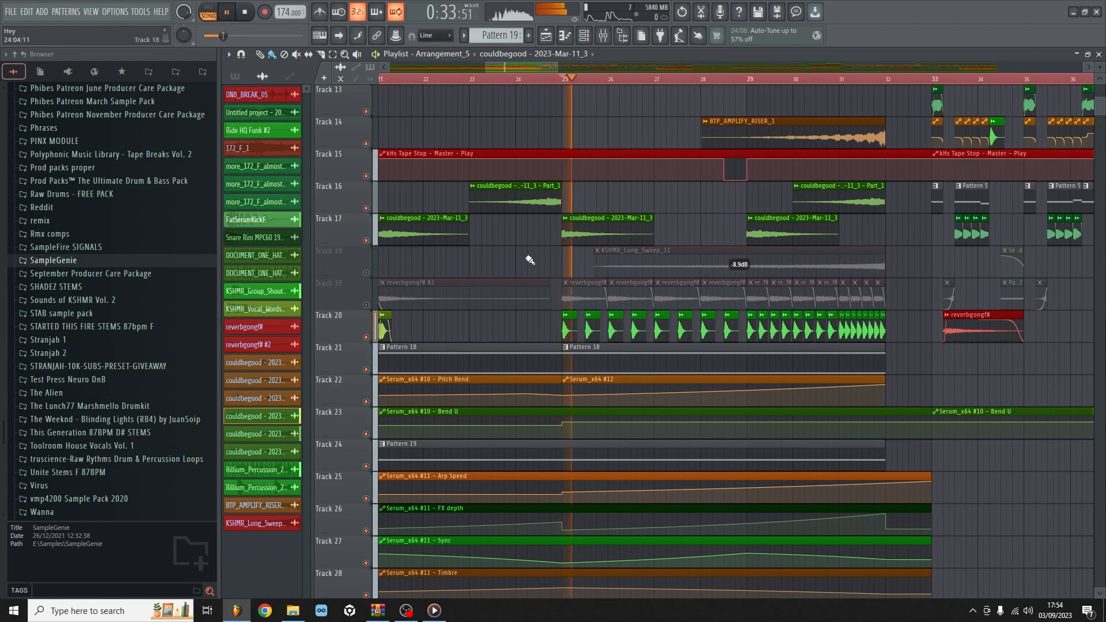
pyautogui.click(367, 370)
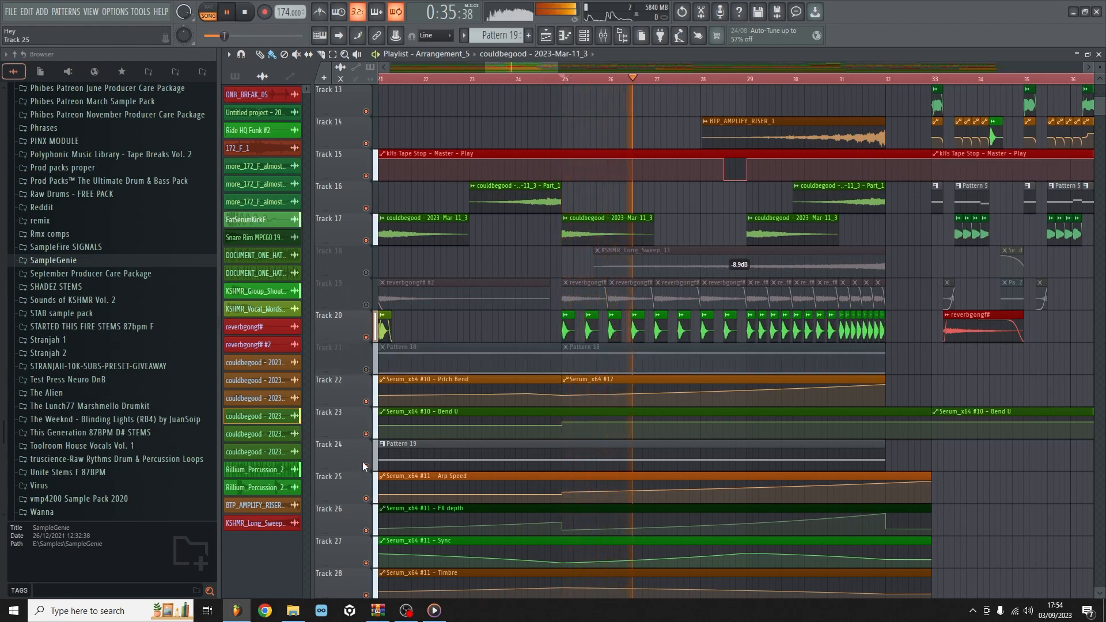
pyautogui.click(366, 466)
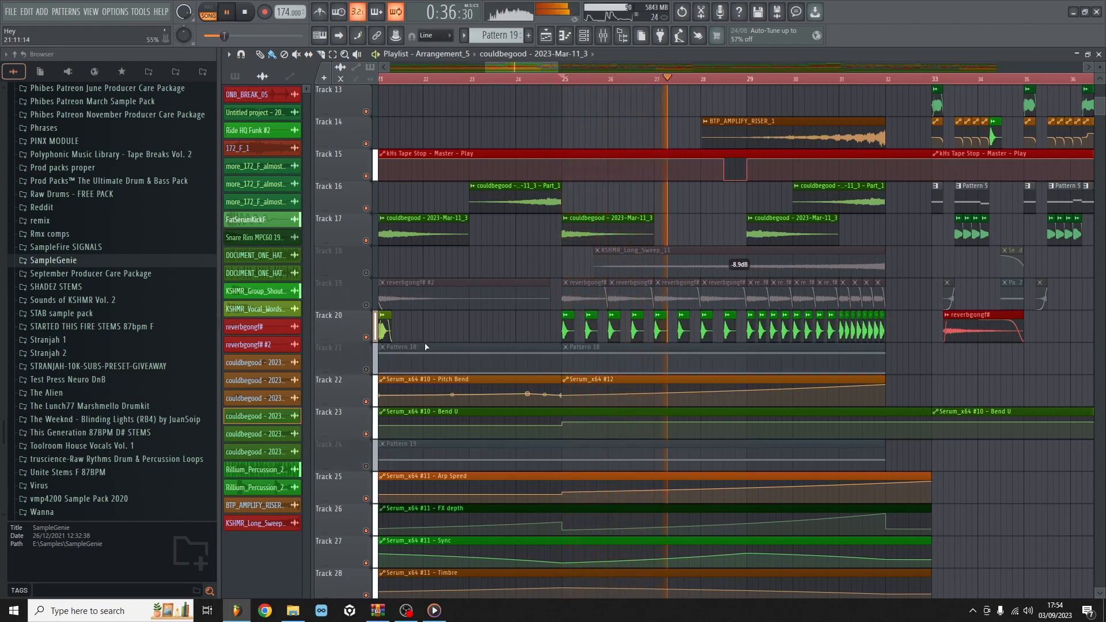
pyautogui.click(232, 12)
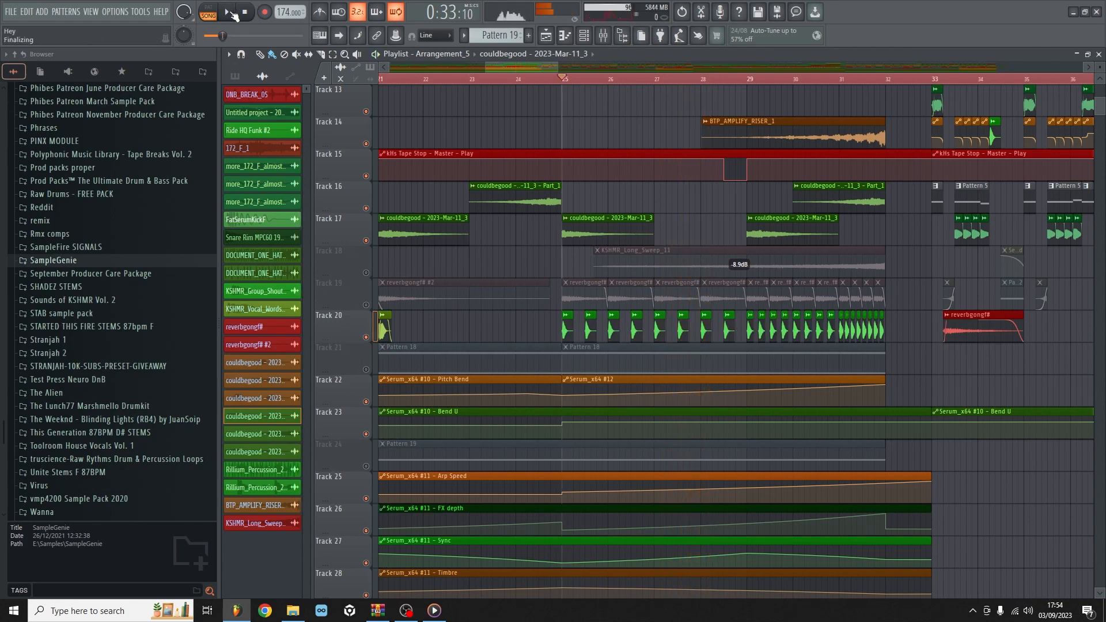
# Play the build-up again from bar 25 with both pattern tracks muted, up to about bar 31, and stop
pyautogui.click(229, 13)
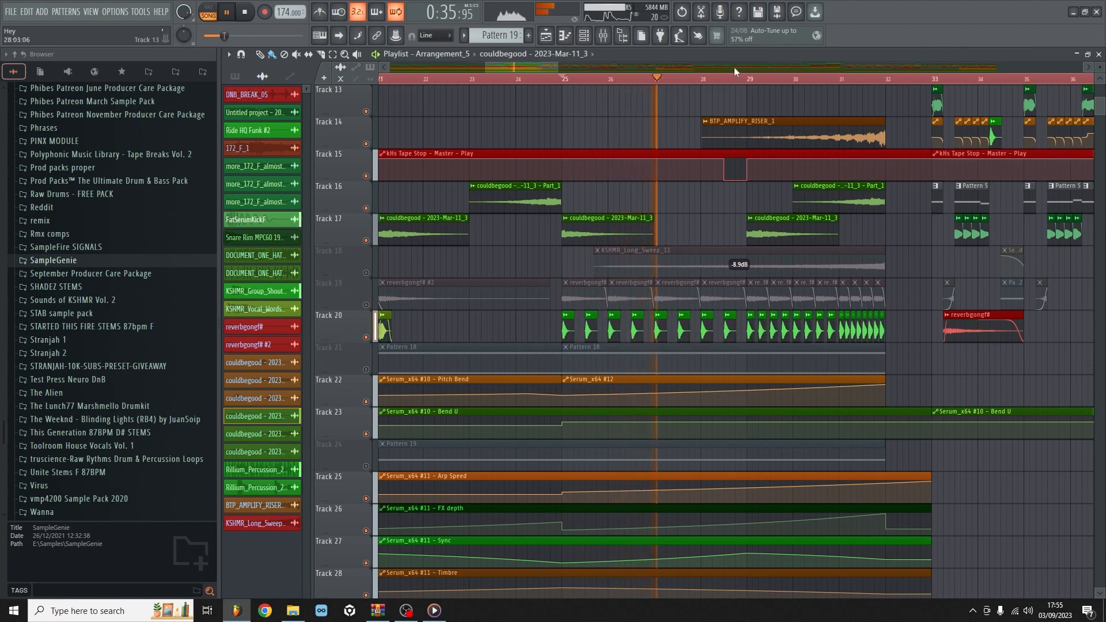
pyautogui.scroll(-3, 735, 68)
pyautogui.scroll(-1, 734, 67)
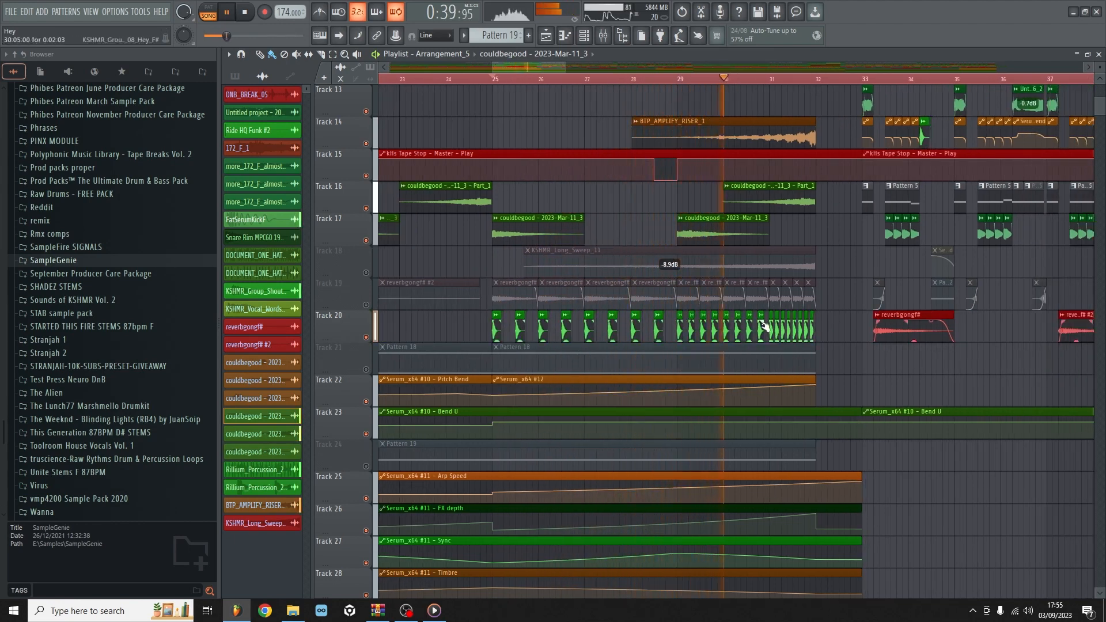
pyautogui.scroll(2, 766, 375)
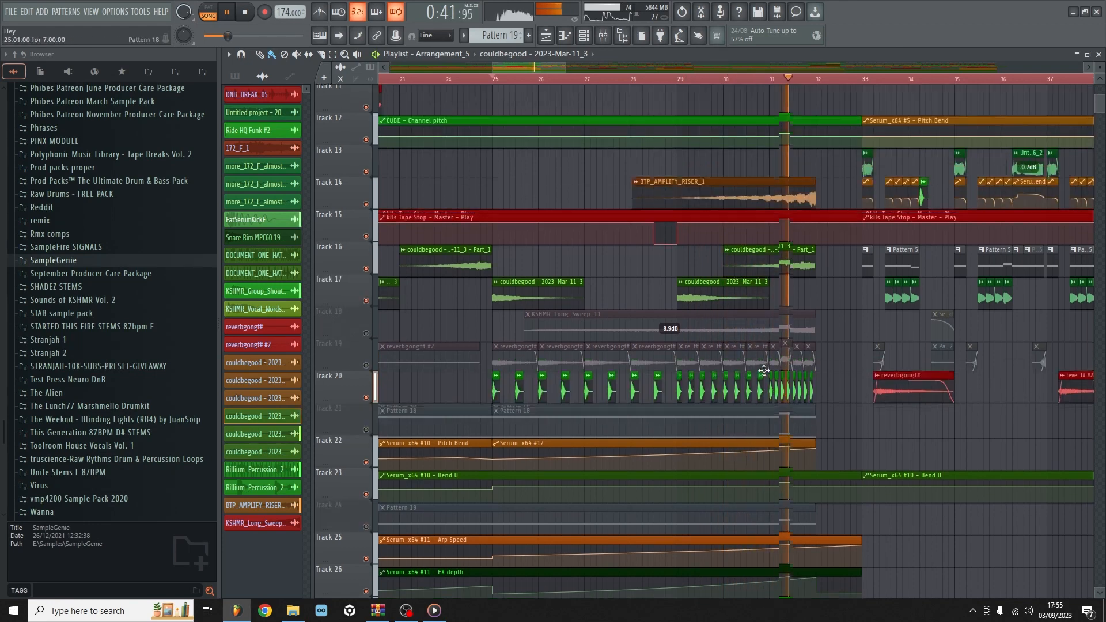
pyautogui.click(246, 15)
# Review the build-up's clips and automation lanes, and unmute the reverbgongf# clips on Track 19
pyautogui.scroll(-5, 689, 323)
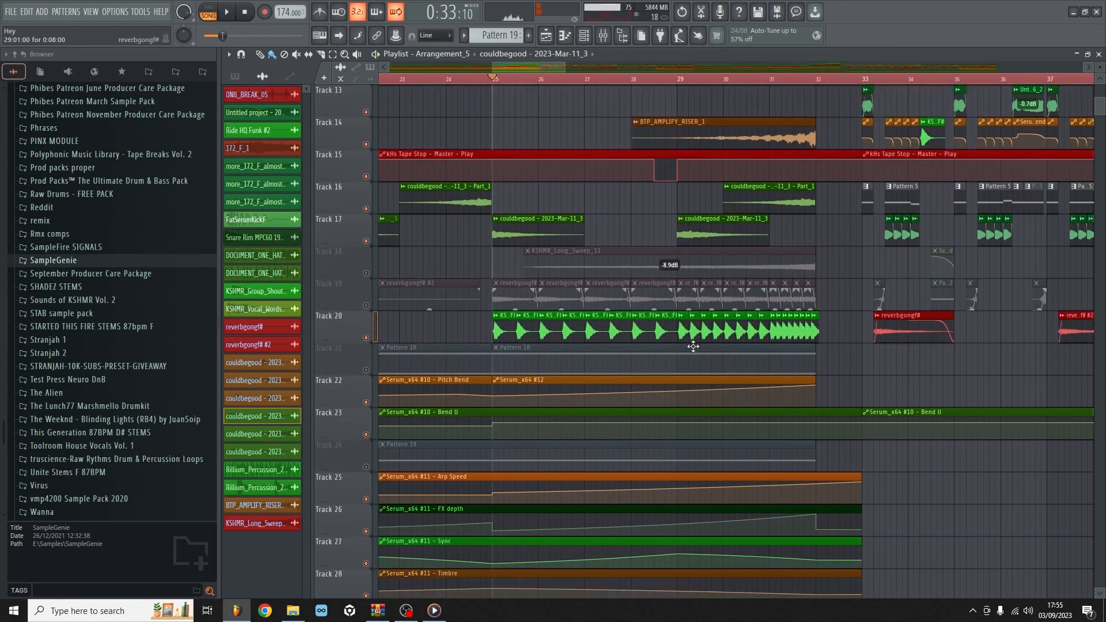
pyautogui.scroll(-3, 687, 317)
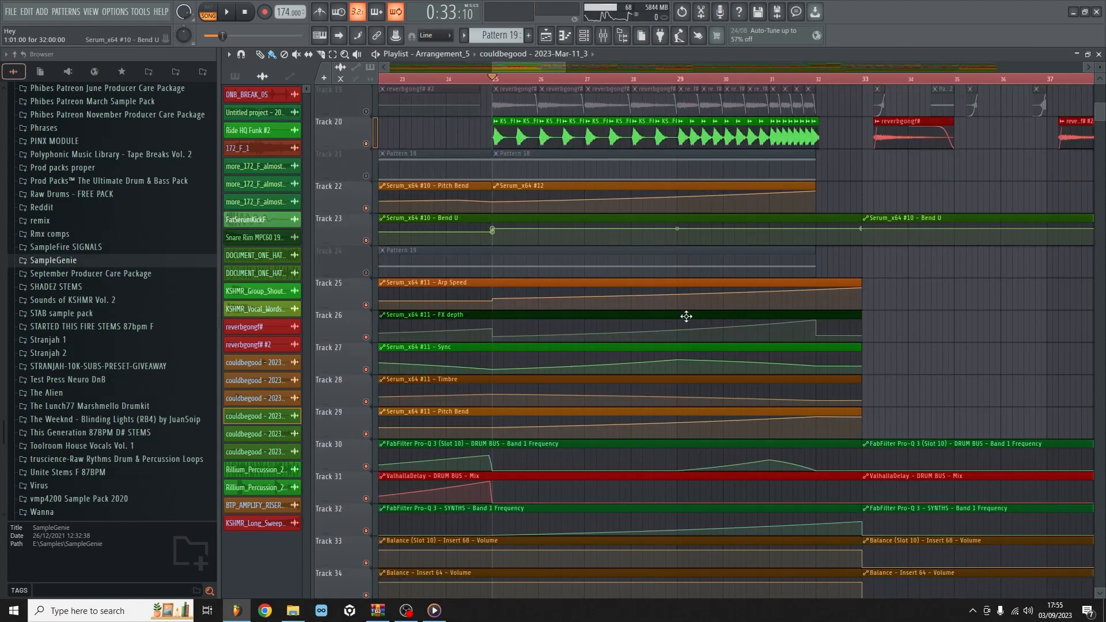
pyautogui.scroll(-1, 686, 317)
pyautogui.scroll(7, 685, 309)
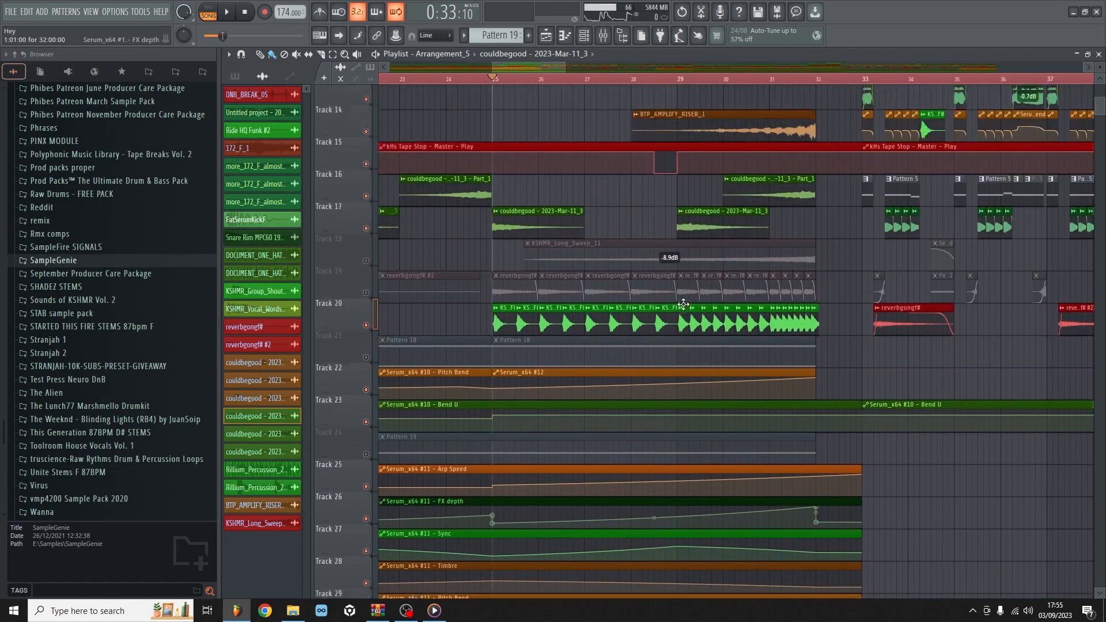
pyautogui.scroll(3, 683, 305)
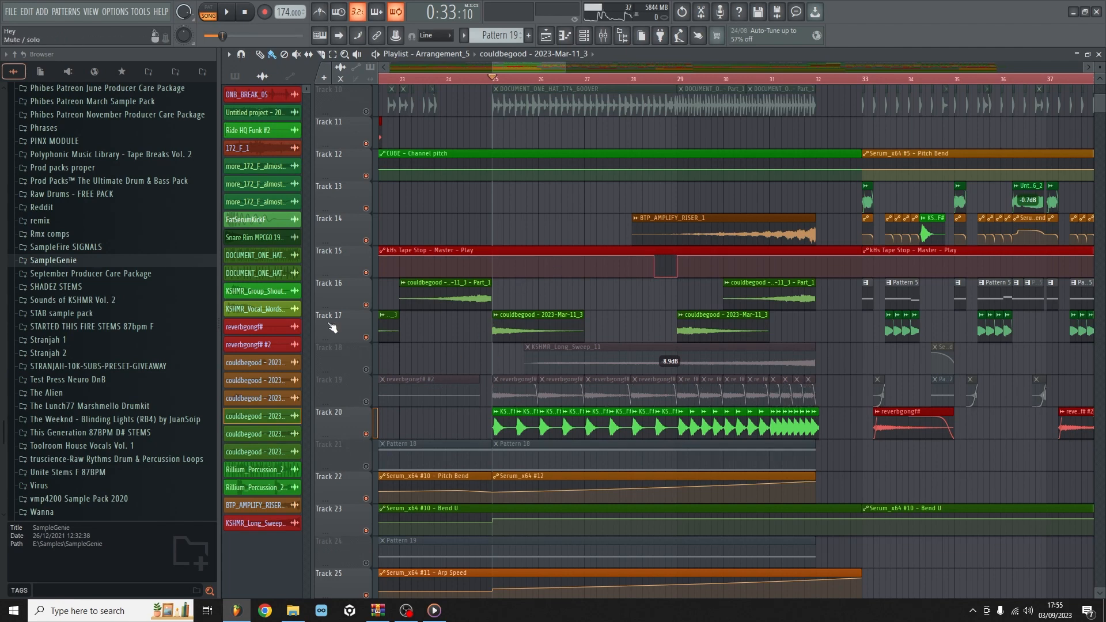
pyautogui.click(368, 401)
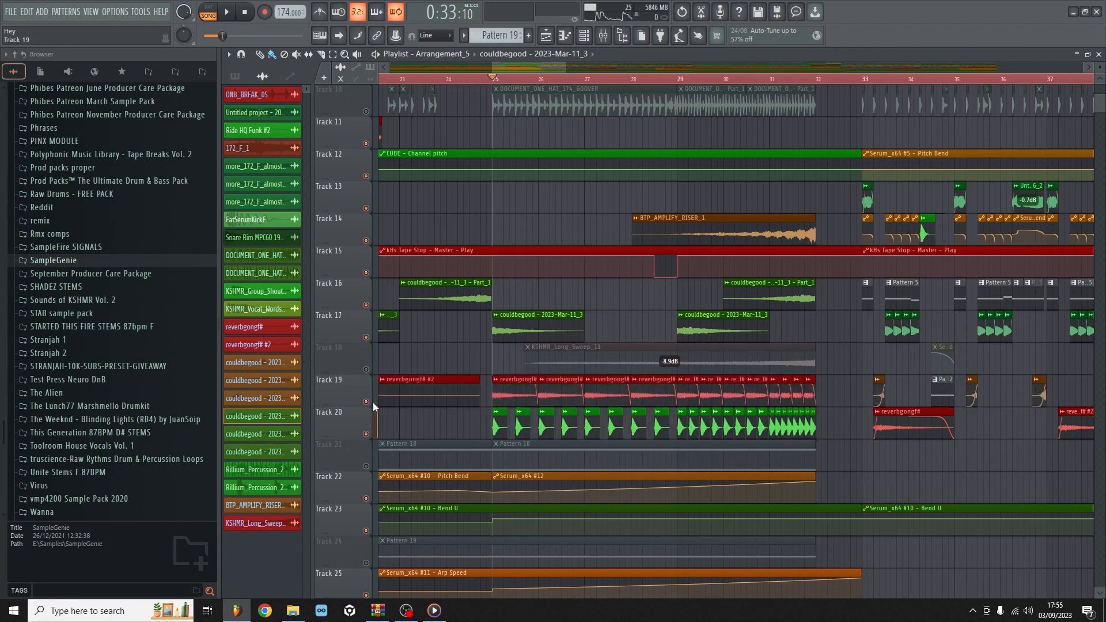
# Solo Track 18, enable Track 14 alongside it, and play the KSHMR_Long_Sweep_11 and BTP_AMPLIFY_RISER_1 clips from bar 25
pyautogui.rightClick(368, 400)
pyautogui.rightClick(367, 400)
pyautogui.rightClick(368, 400)
pyautogui.rightClick(366, 370)
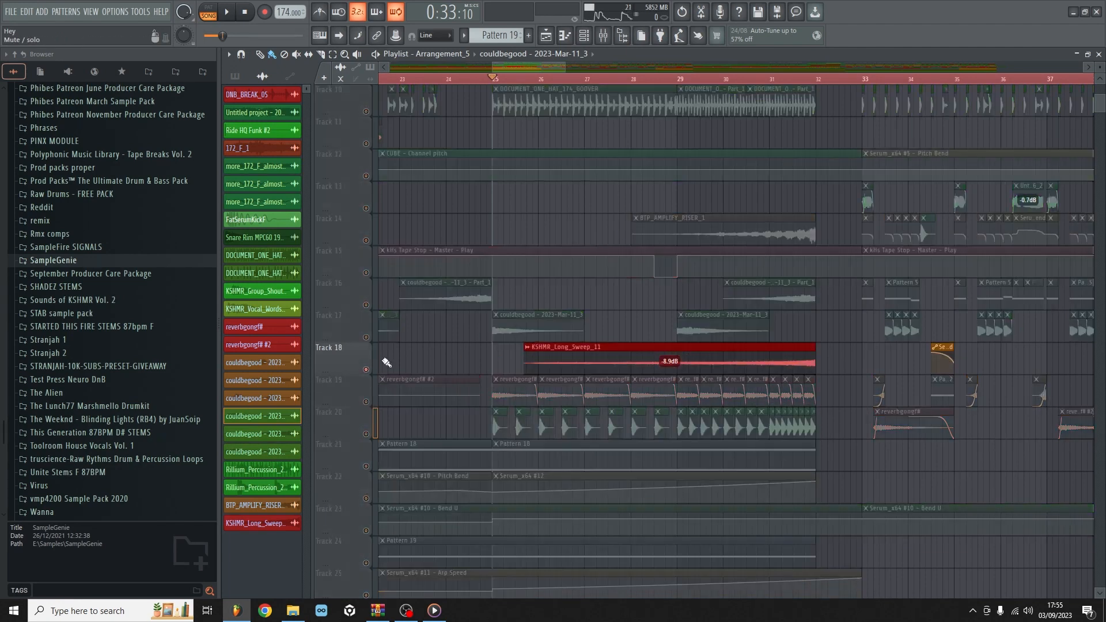
pyautogui.click(366, 241)
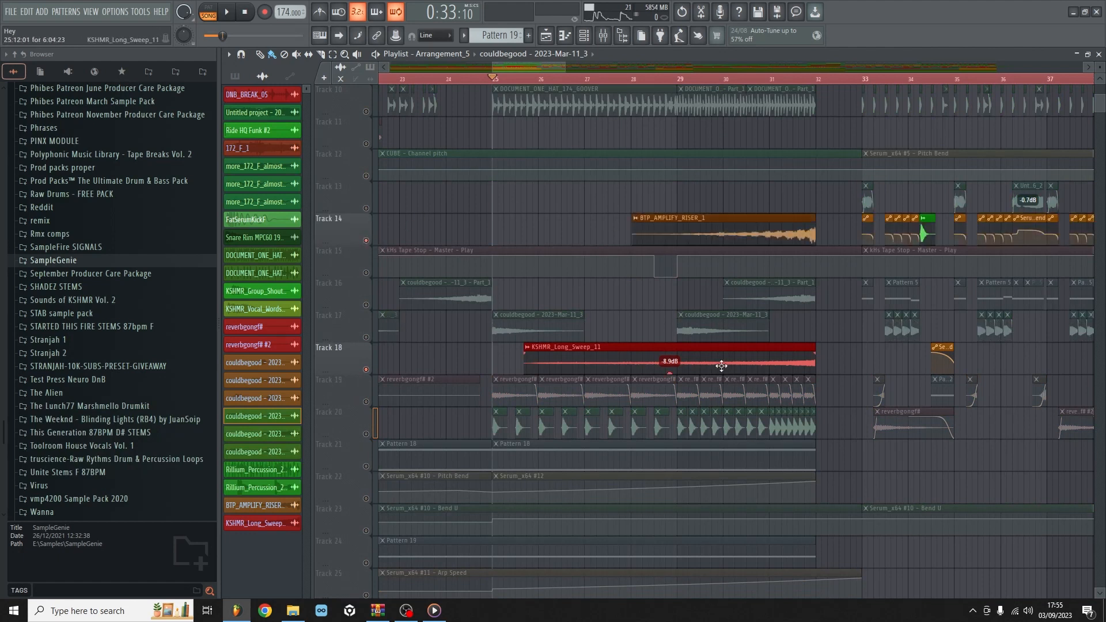
pyautogui.click(224, 14)
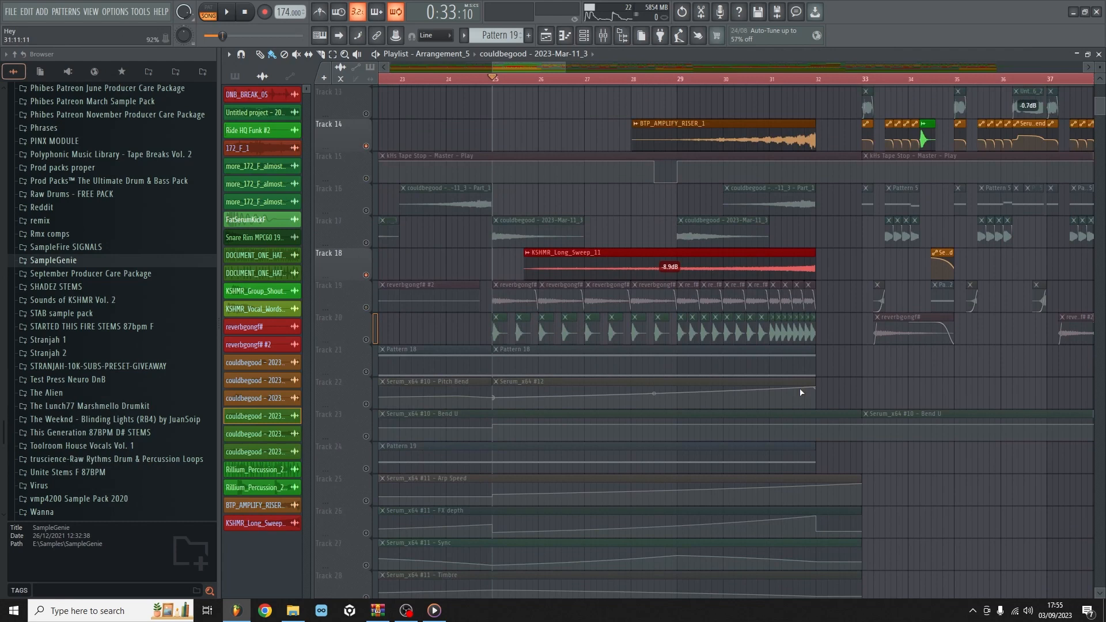
# Solo Track 20, enable Track 19, and mute Track 20 to leave only the reverbgongf# clips active
pyautogui.scroll(3, 801, 389)
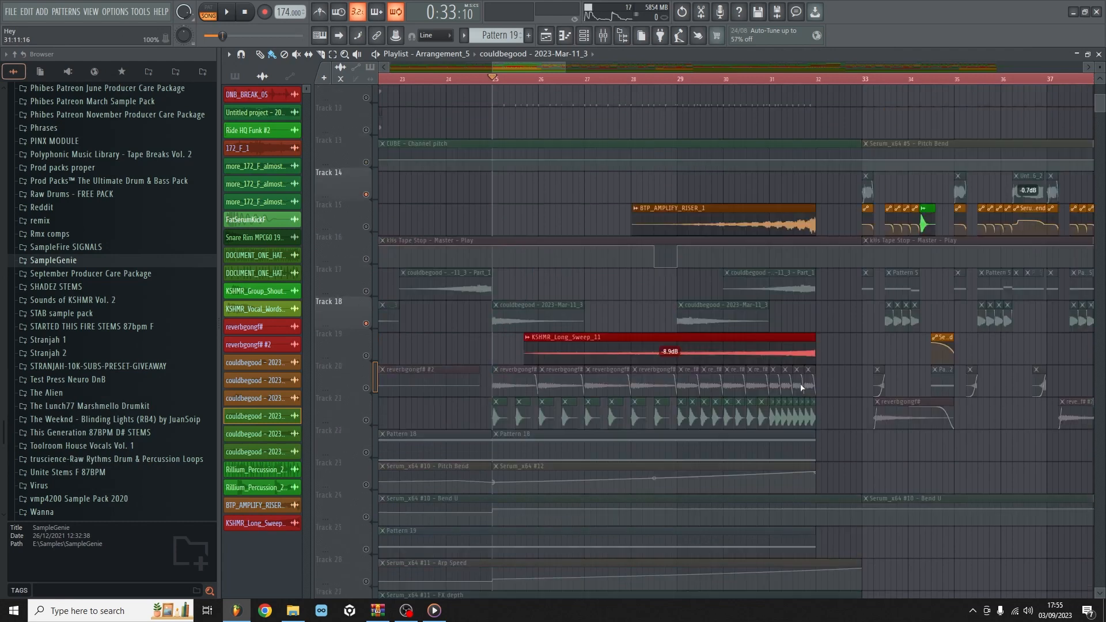
pyautogui.scroll(3, 801, 389)
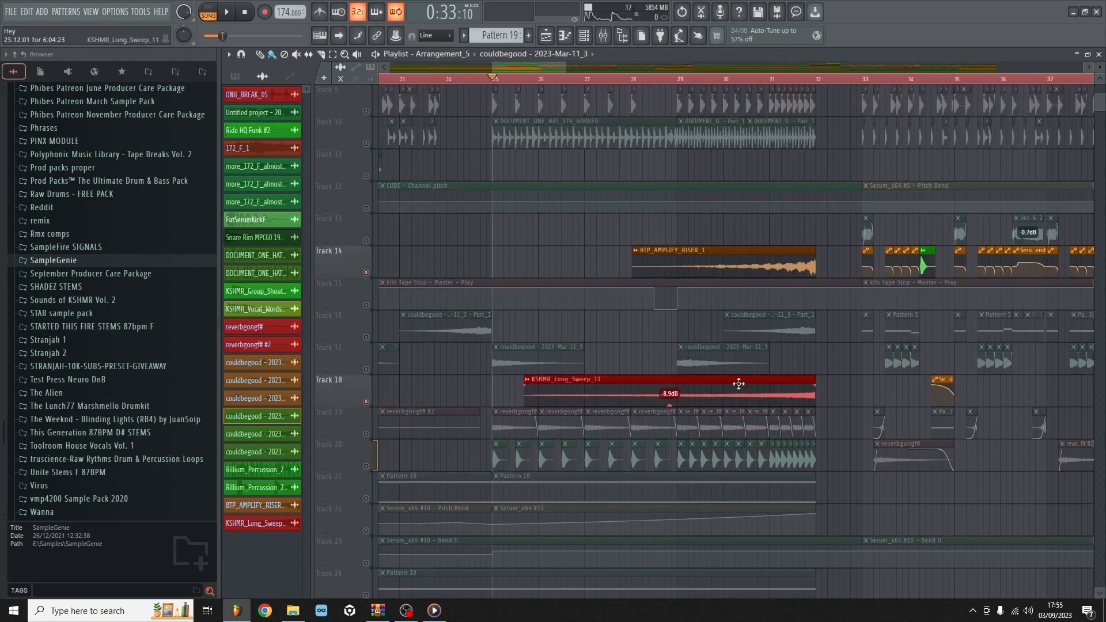
pyautogui.rightClick(366, 466)
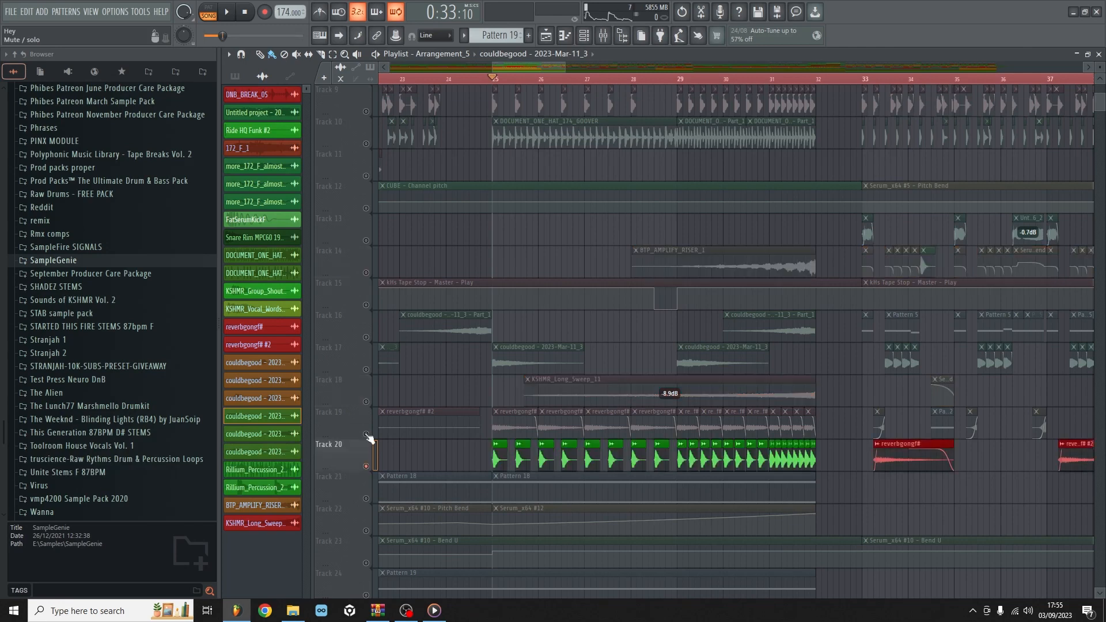
pyautogui.click(367, 435)
pyautogui.click(367, 467)
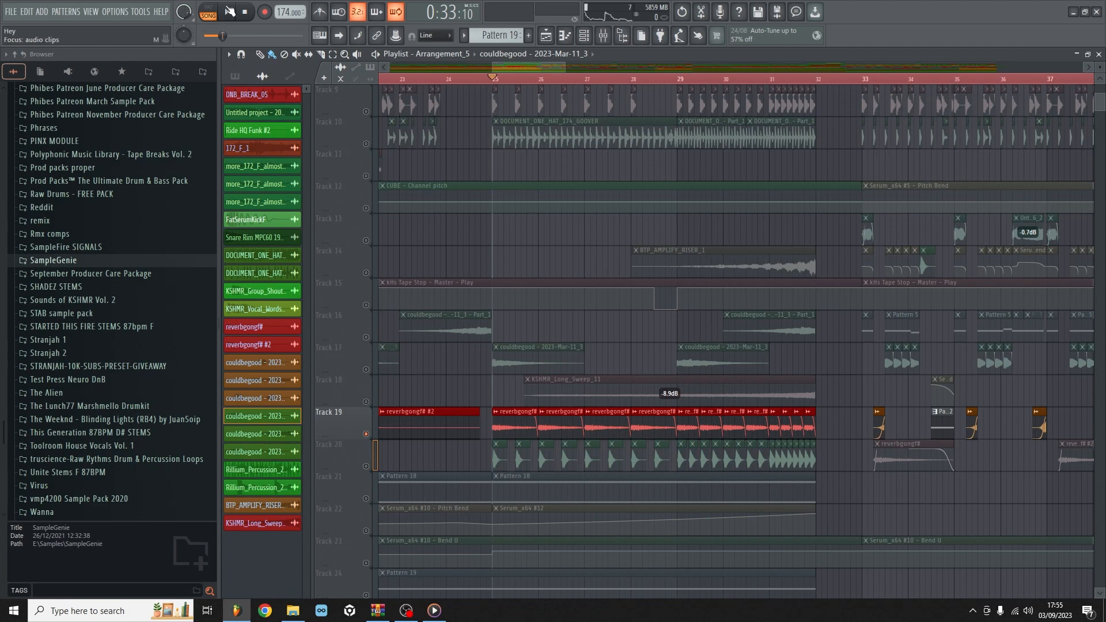
# Inspect the reverbgongf# clip's sampler settings, locate its source file in the browser's FX folder, and close the settings
pyautogui.doubleClick(504, 431)
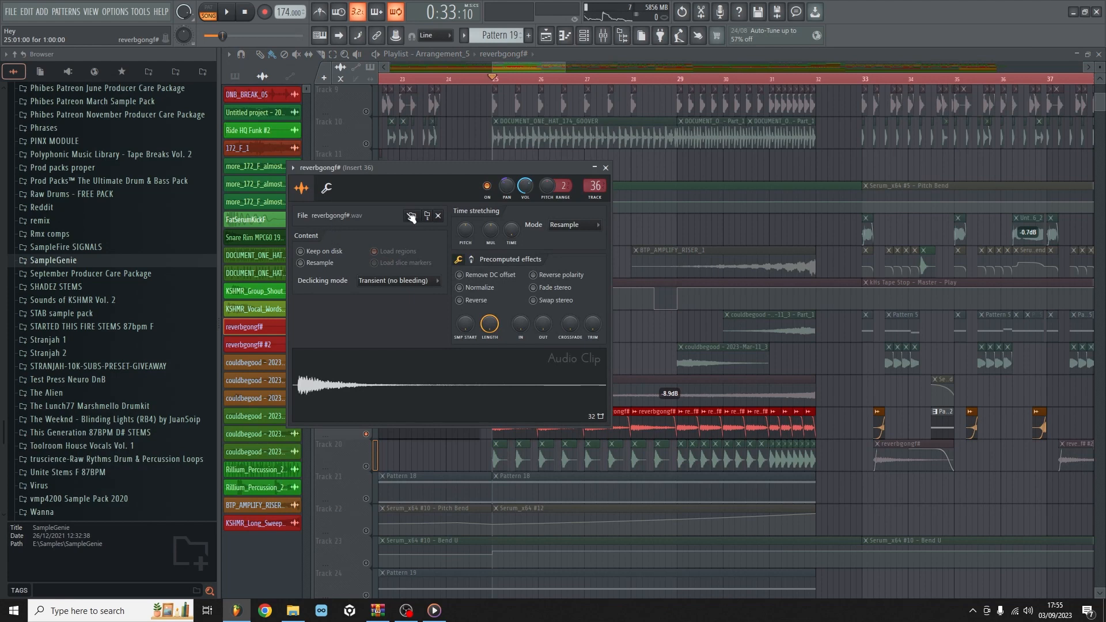
pyautogui.click(428, 217)
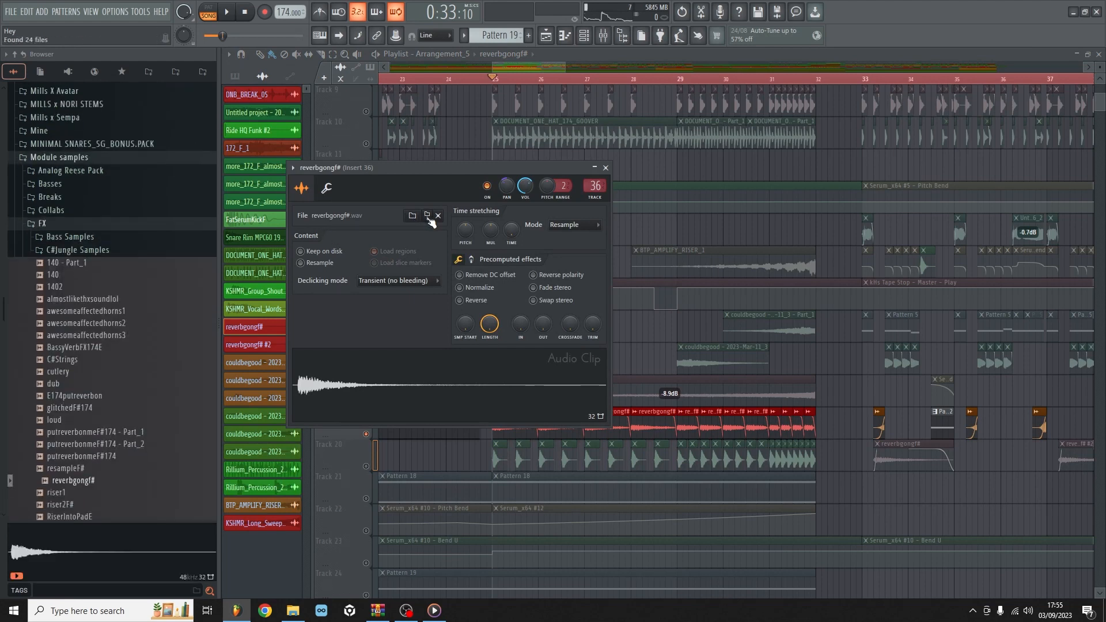
pyautogui.scroll(-3, 161, 374)
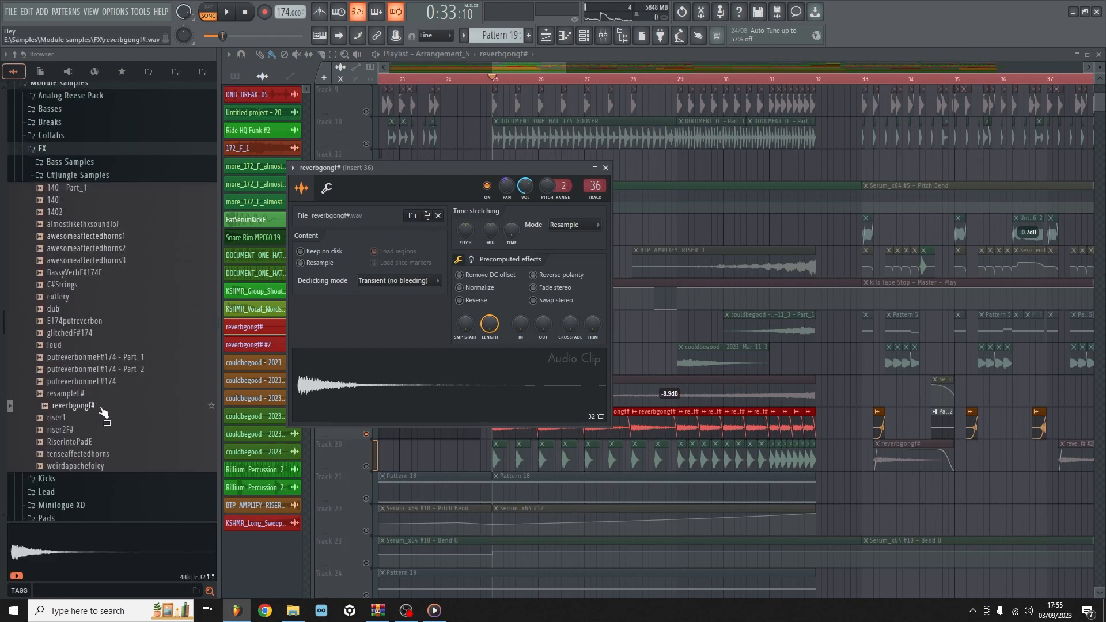
pyautogui.scroll(3, 51, 246)
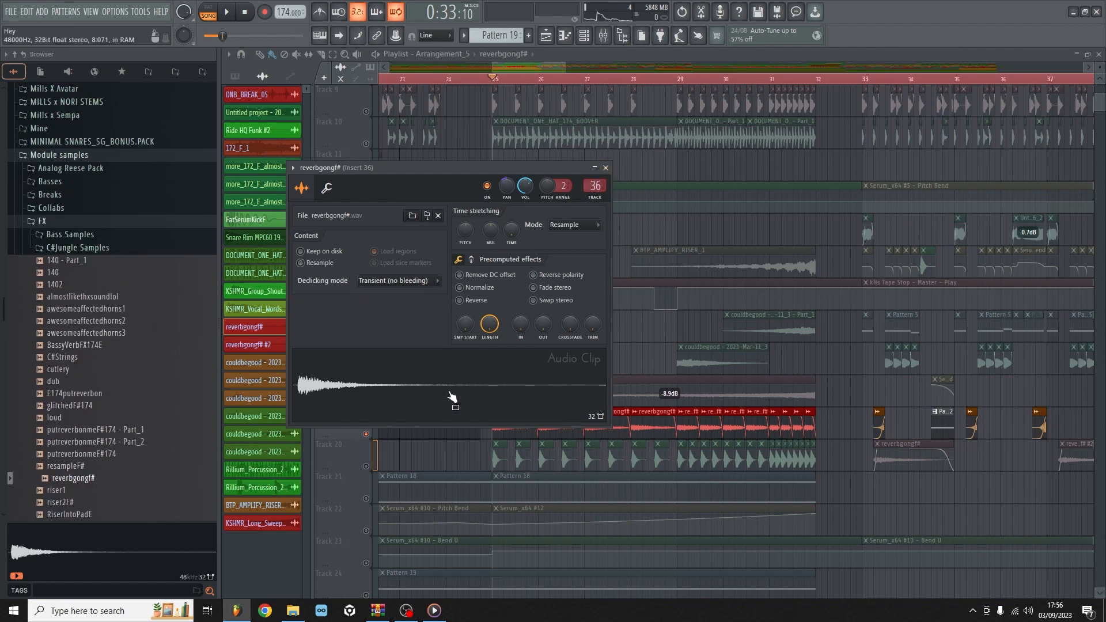
pyautogui.click(605, 168)
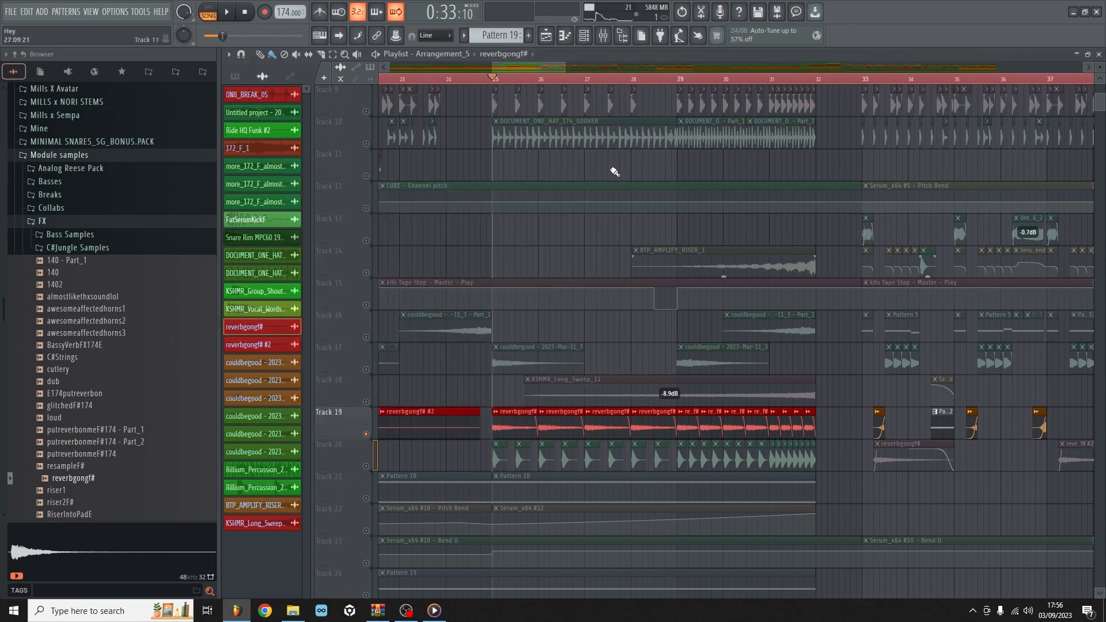
# Enable Track 13 alongside Track 19, start playback from bar 25, and stop it shortly after
pyautogui.scroll(-4, 576, 402)
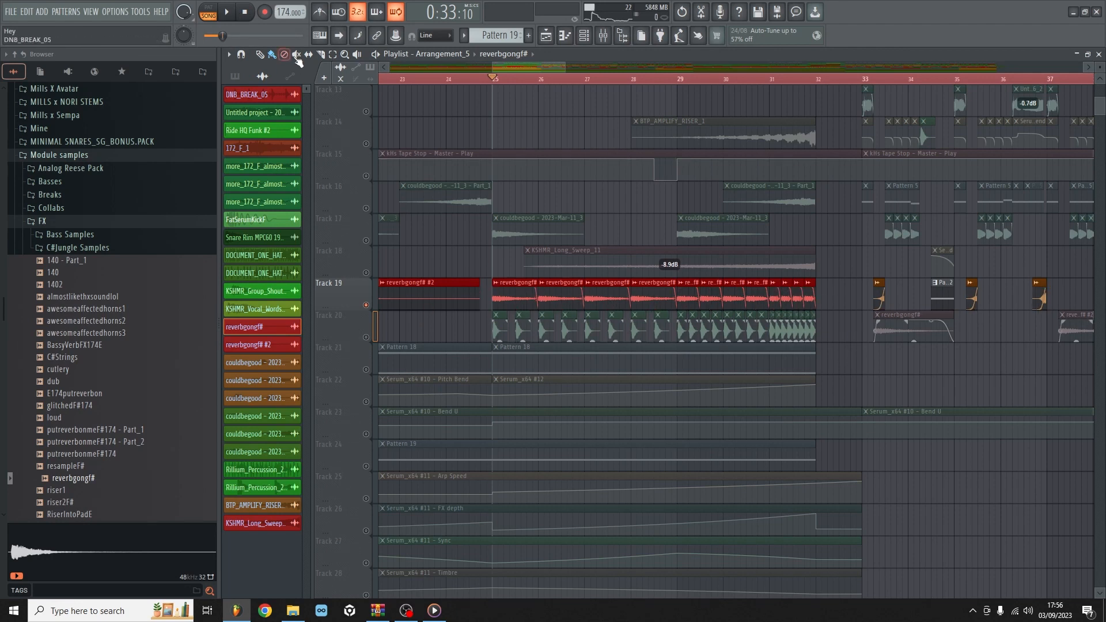
pyautogui.click(366, 112)
pyautogui.click(230, 11)
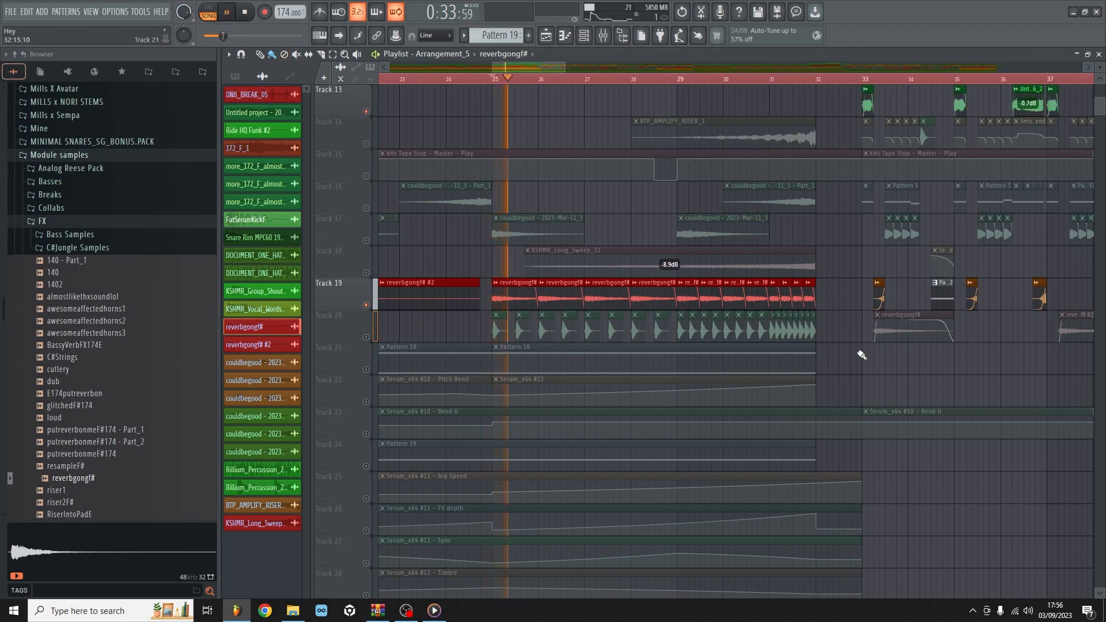
pyautogui.press('space')
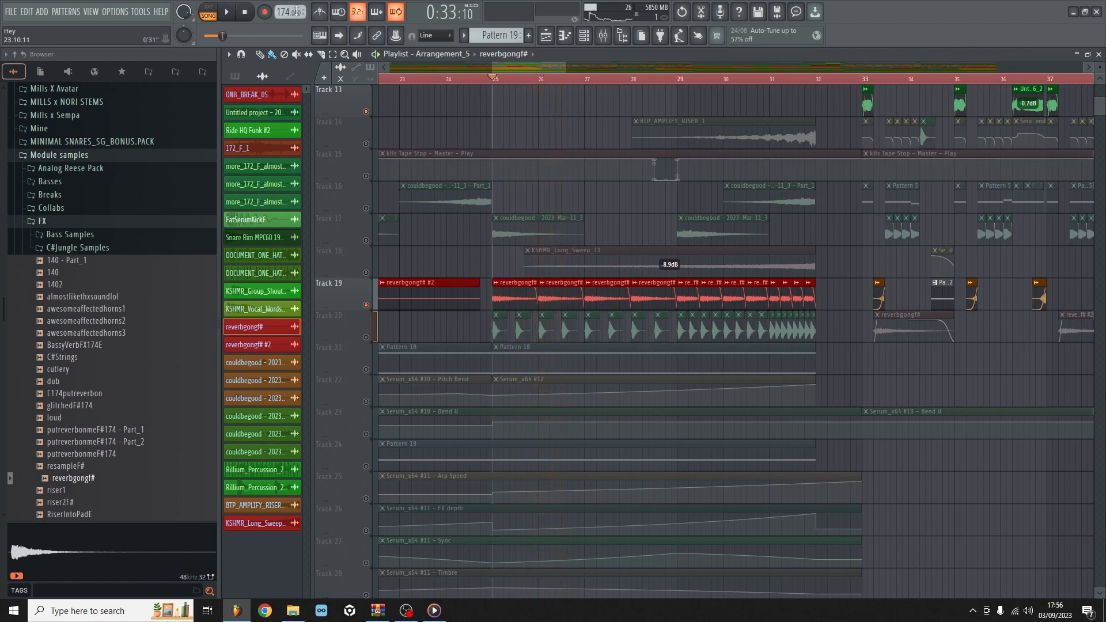
# Unmute the DRUM BUS in the mixer and play Track 19's reverbgongf# clips from bar 25 to just before bar 33
pyautogui.click(604, 36)
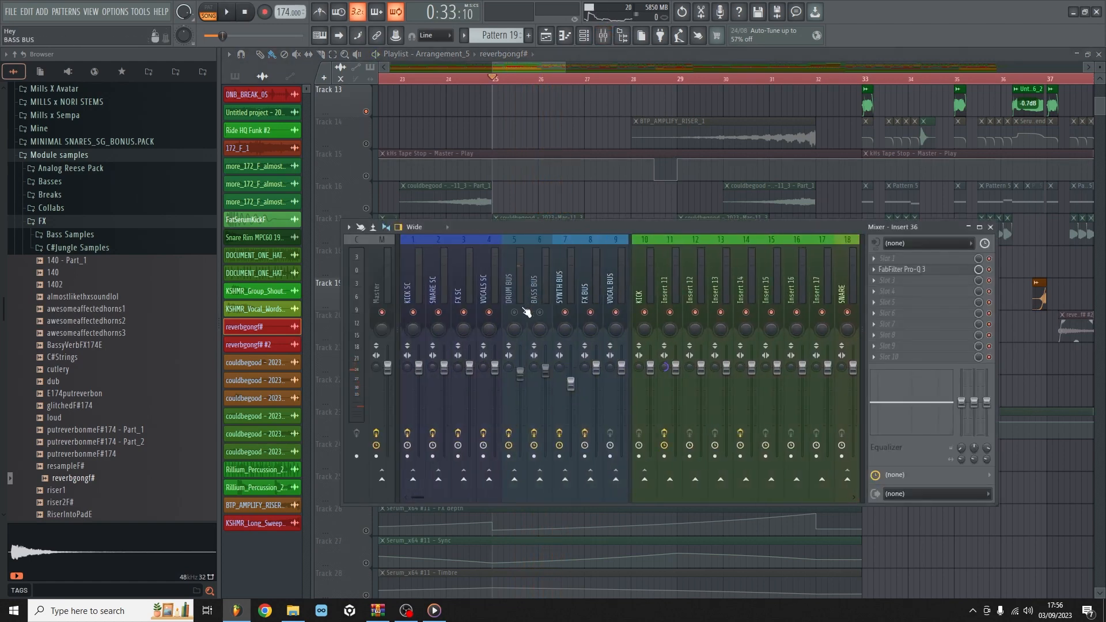
pyautogui.click(225, 11)
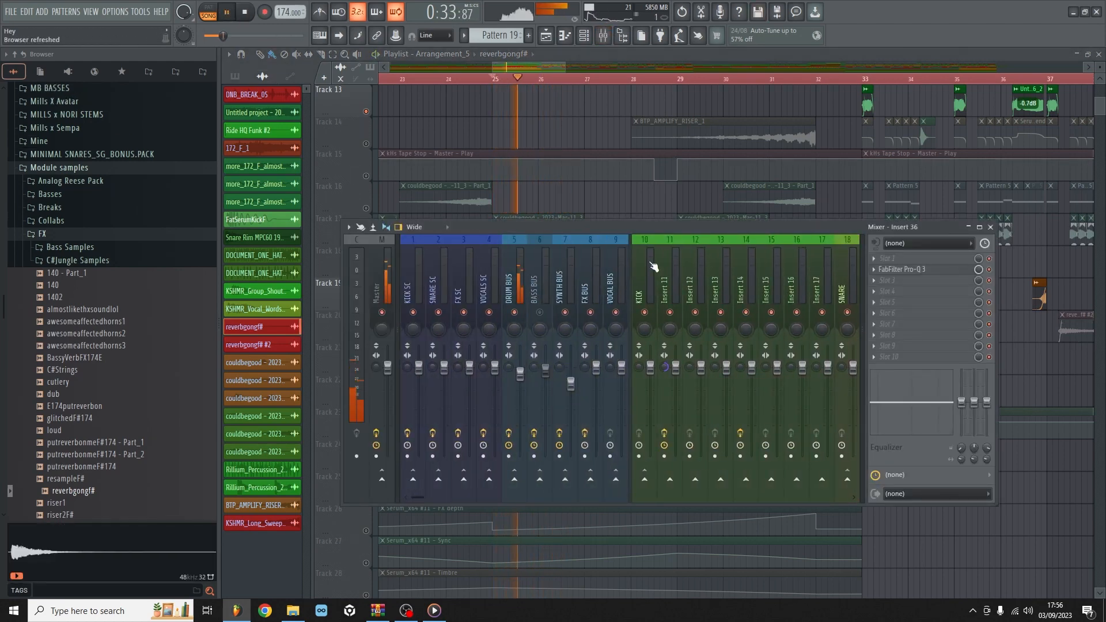
pyautogui.moveTo(641, 226); pyautogui.dragTo(645, 400)
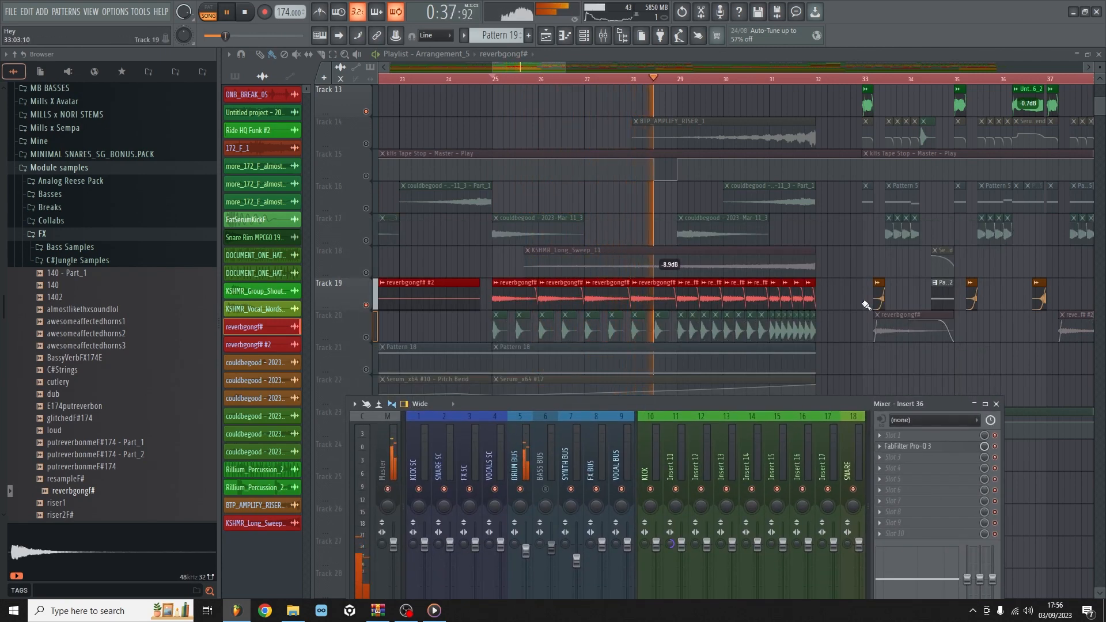
pyautogui.rightClick(844, 288)
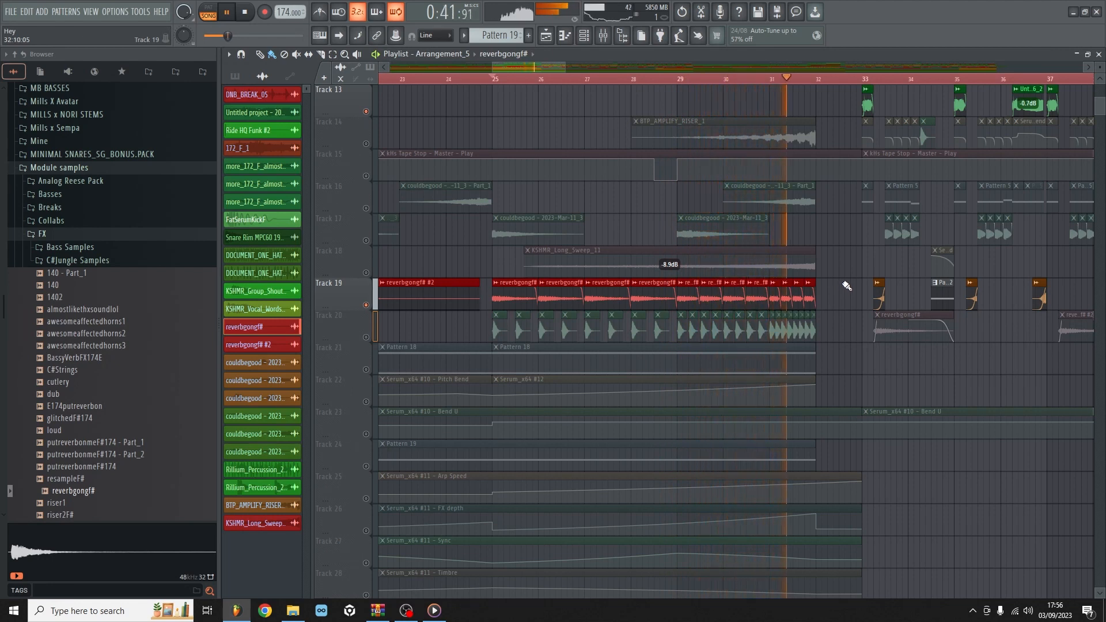
pyautogui.click(229, 11)
# Enable Tracks 20 and 9 alongside the reverbgongf# clips and start playback from bar 25
pyautogui.click(367, 338)
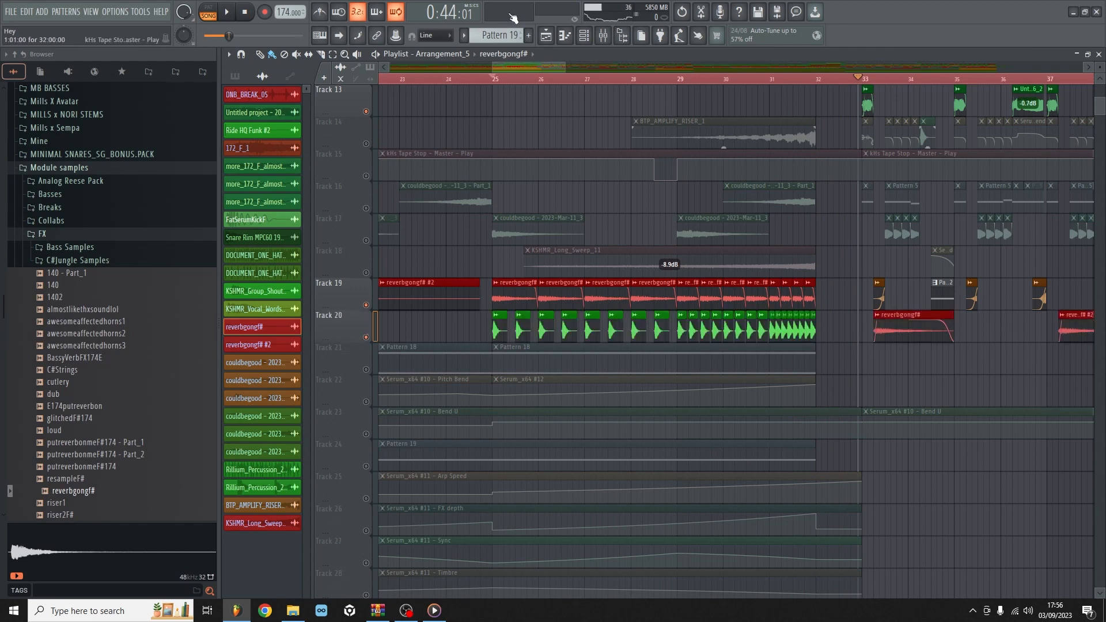
pyautogui.scroll(4, 483, 164)
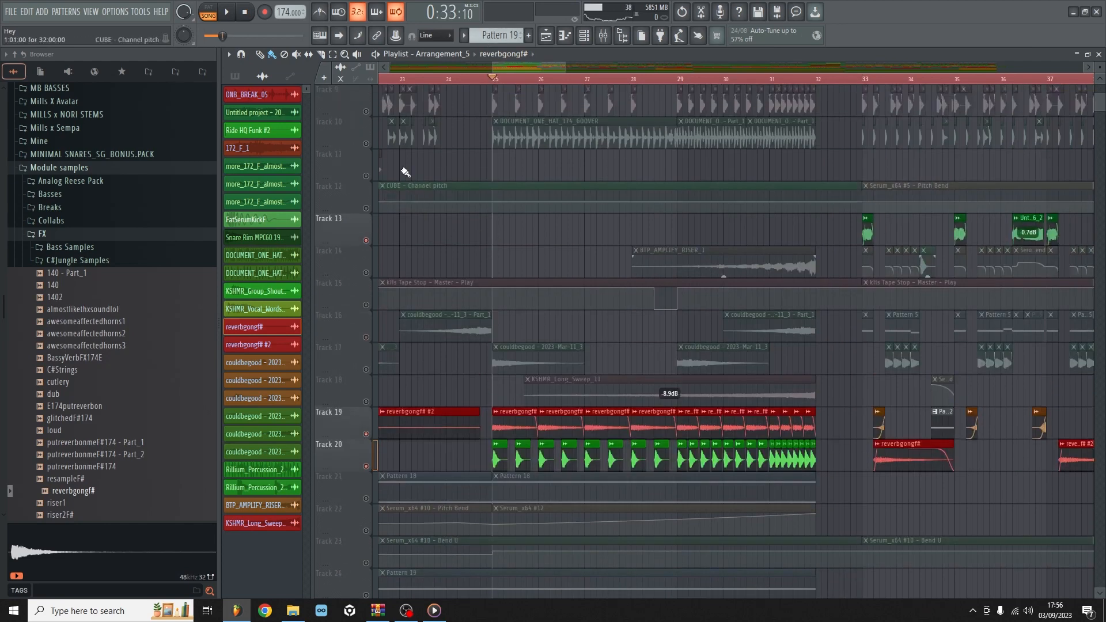
pyautogui.click(366, 111)
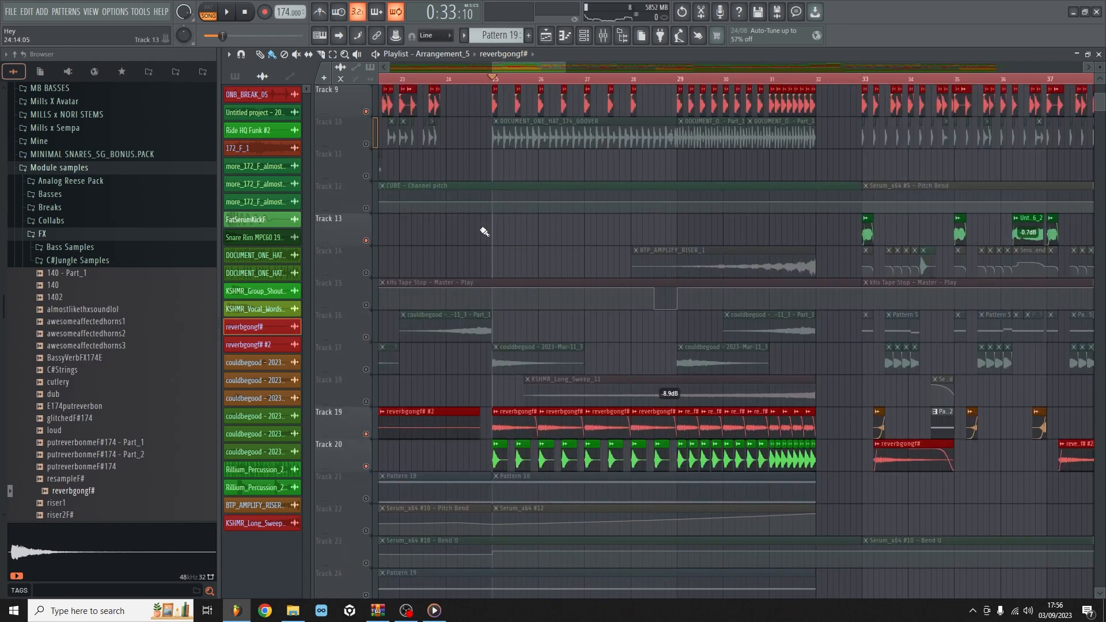
pyautogui.press('space')
# Add Track 6 to the running playback, listen to the layered build-up until about bar 32, and stop
pyautogui.scroll(7, 610, 257)
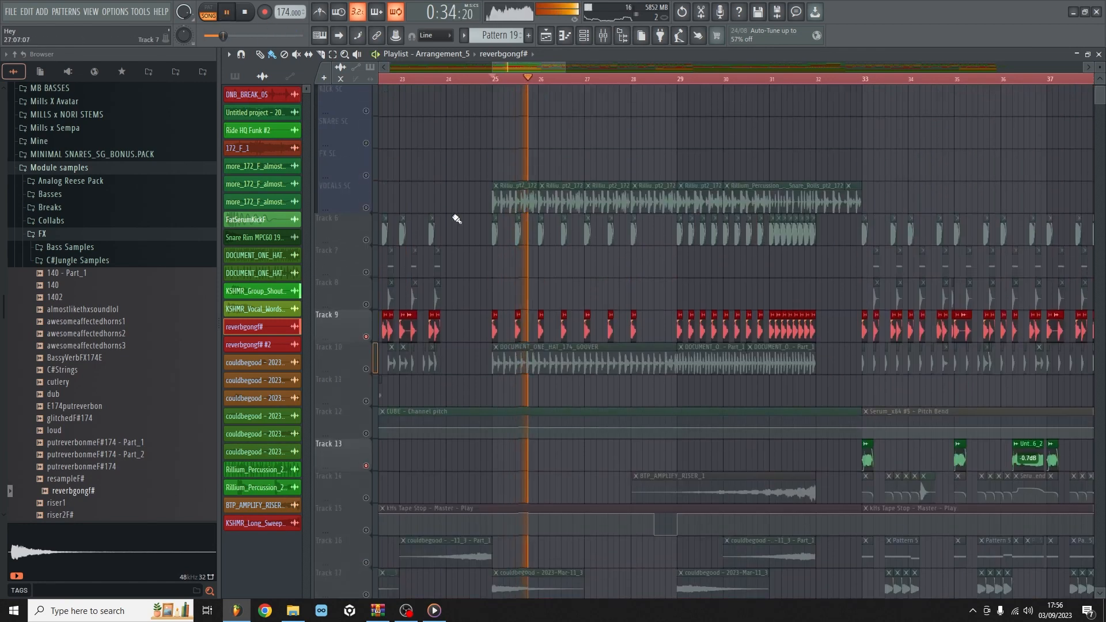
pyautogui.click(366, 240)
pyautogui.scroll(-3, 530, 176)
pyautogui.keyDown('ctrl'); pyautogui.scroll(3, 530, 176); pyautogui.keyUp('ctrl')
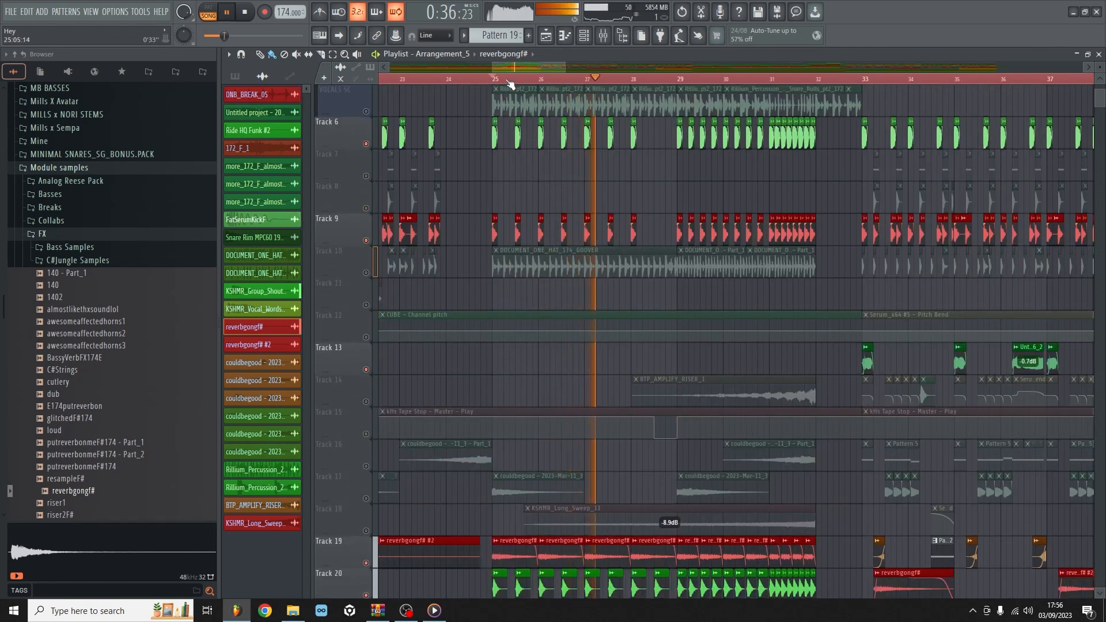
pyautogui.scroll(4, 530, 176)
pyautogui.keyDown('ctrl'); pyautogui.scroll(-2, 518, 178); pyautogui.keyUp('ctrl')
pyautogui.keyDown('ctrl'); pyautogui.scroll(-3, 760, 293); pyautogui.keyUp('ctrl')
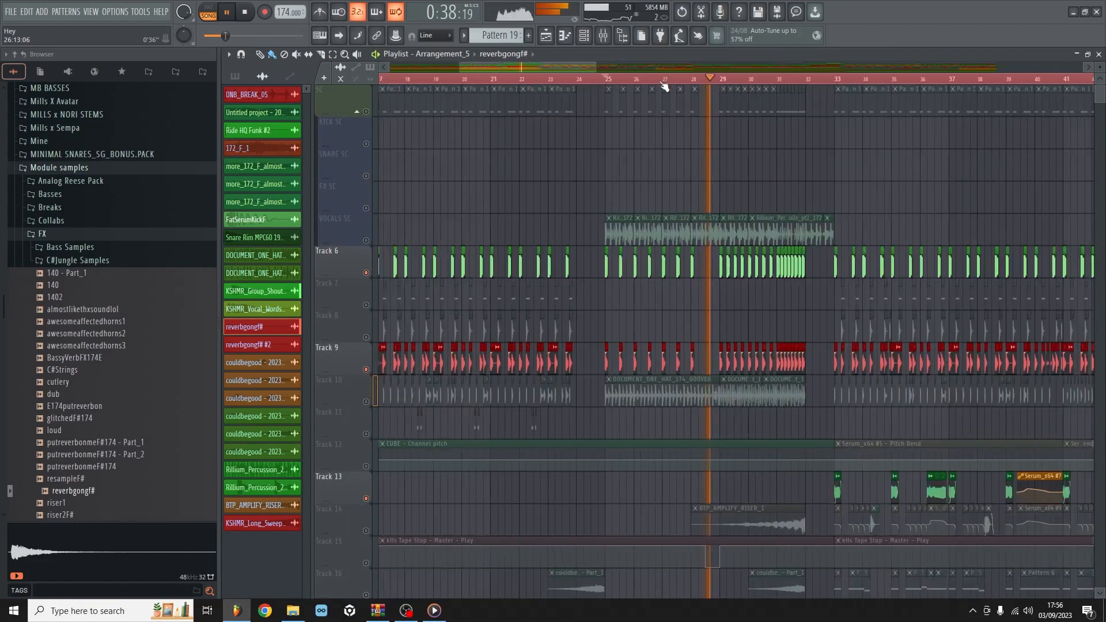
pyautogui.scroll(-10, 760, 293)
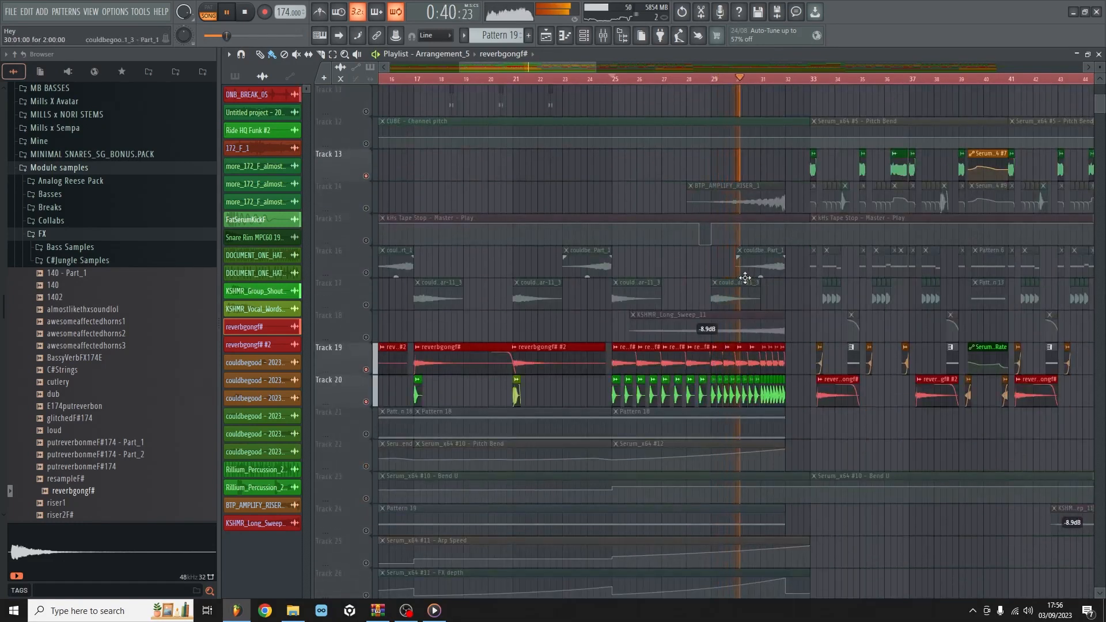
pyautogui.scroll(-1, 743, 275)
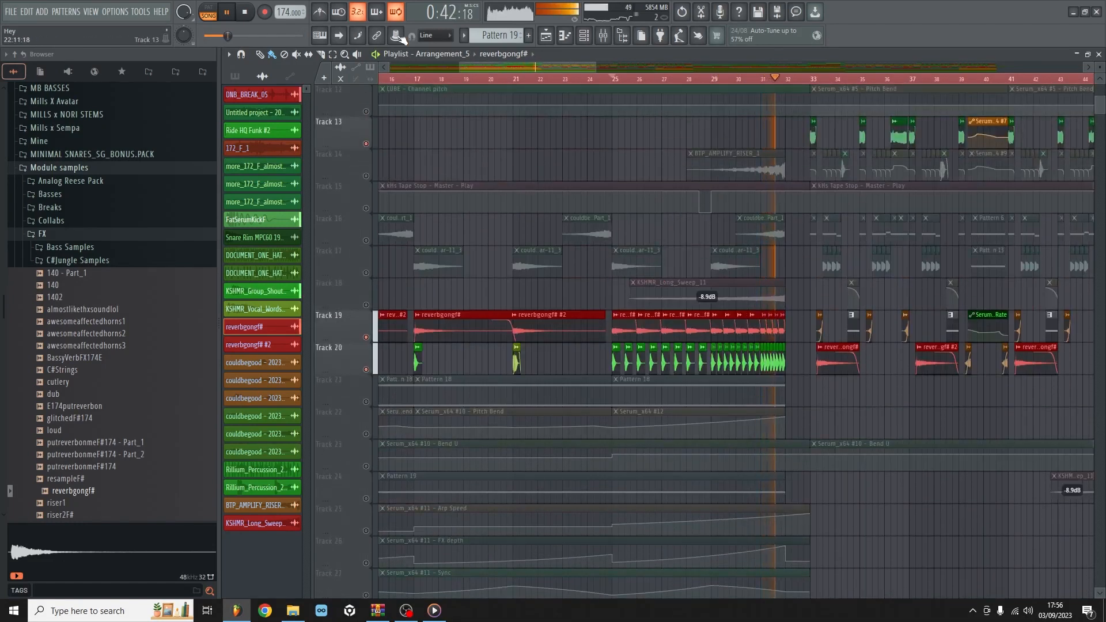
pyautogui.click(245, 13)
# Solo the VOCALS SC track and play its Rillium_Percussion_23_Snare_Rolls clips from bar 25 to about bar 33
pyautogui.scroll(6, 744, 277)
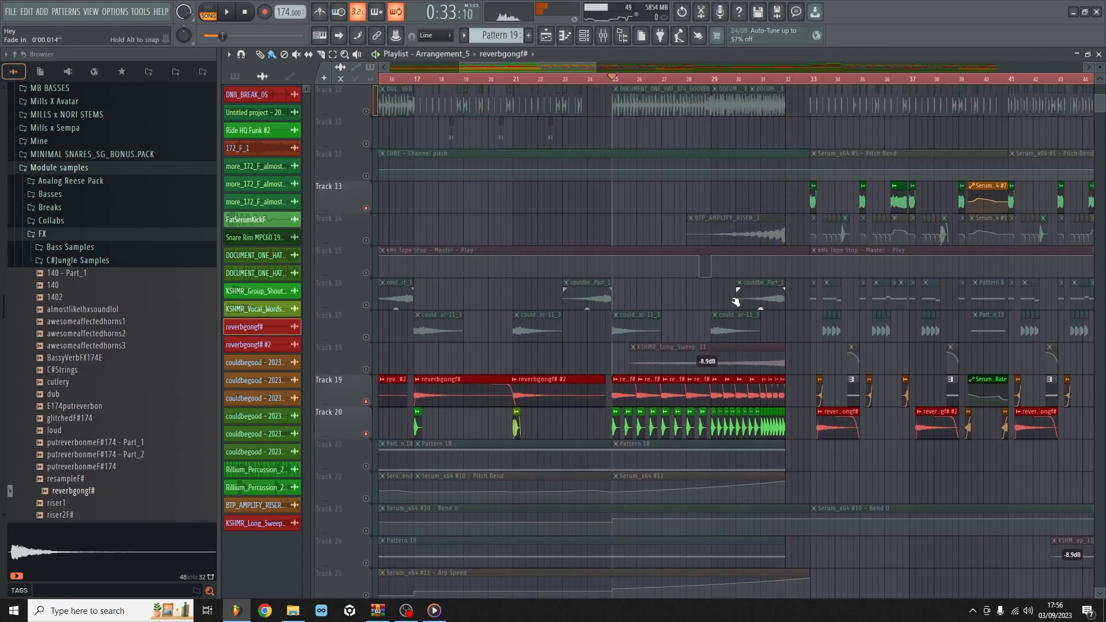
pyautogui.scroll(1, 710, 295)
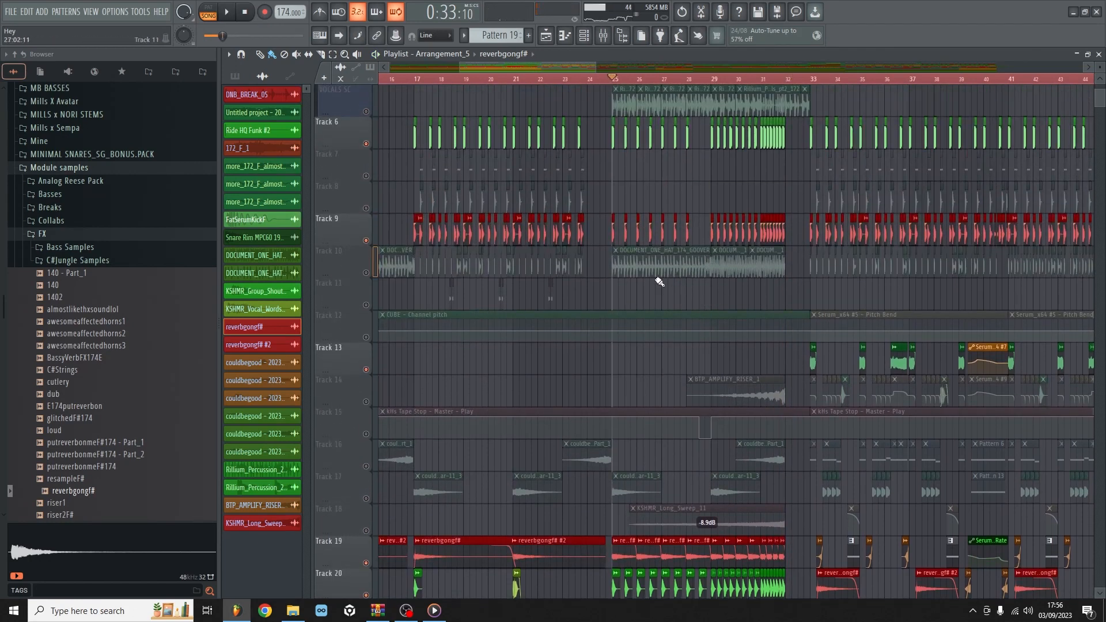
pyautogui.scroll(3, 722, 97)
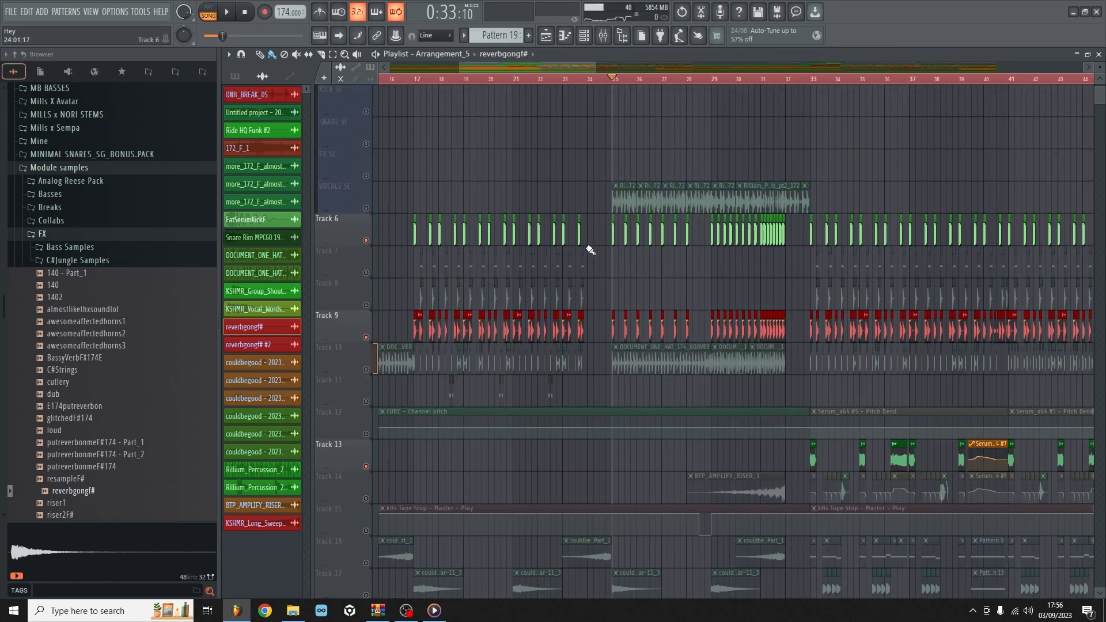
pyautogui.keyDown('ctrl'); pyautogui.click(366, 209); pyautogui.keyUp('ctrl')
pyautogui.scroll(3, 656, 75)
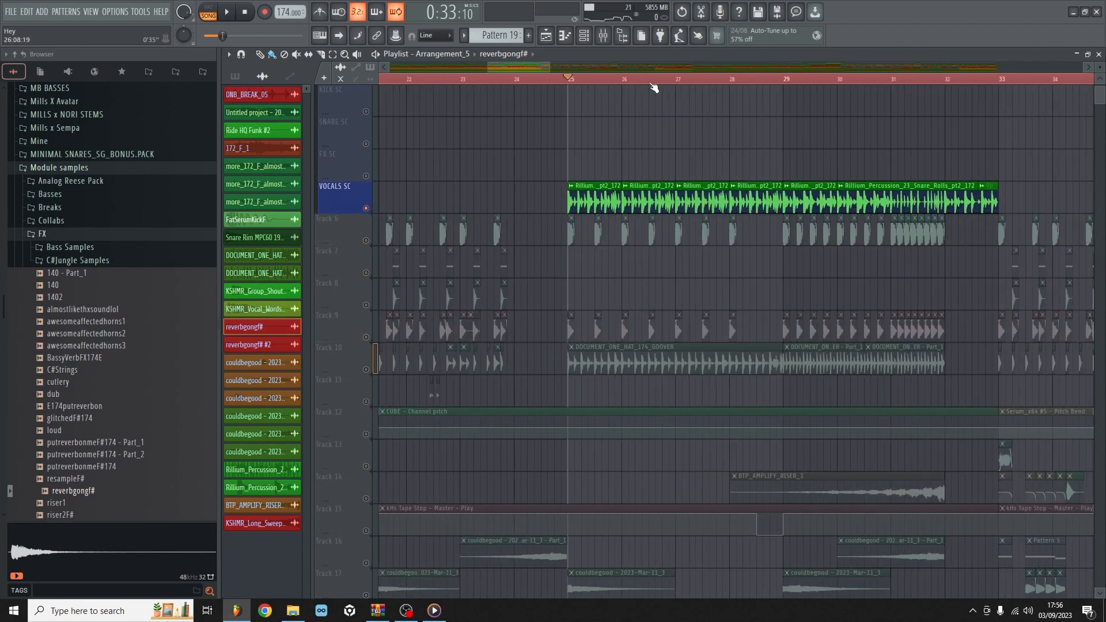
pyautogui.scroll(-1, 654, 81)
pyautogui.scroll(1, 647, 82)
pyautogui.scroll(1, 647, 82)
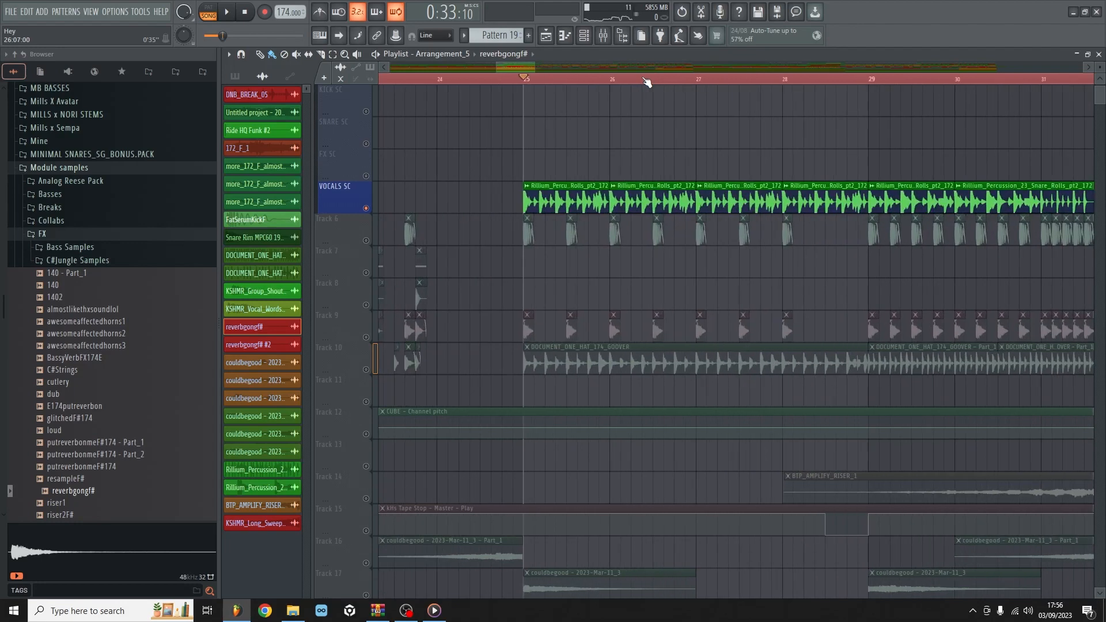
pyautogui.press('space')
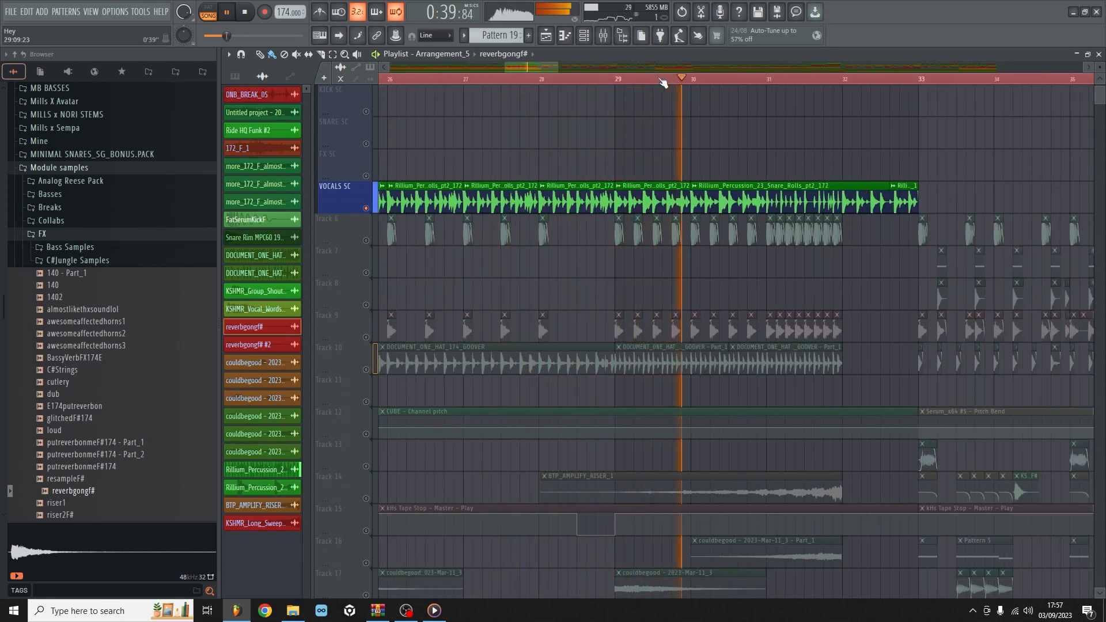
pyautogui.scroll(-3, 663, 82)
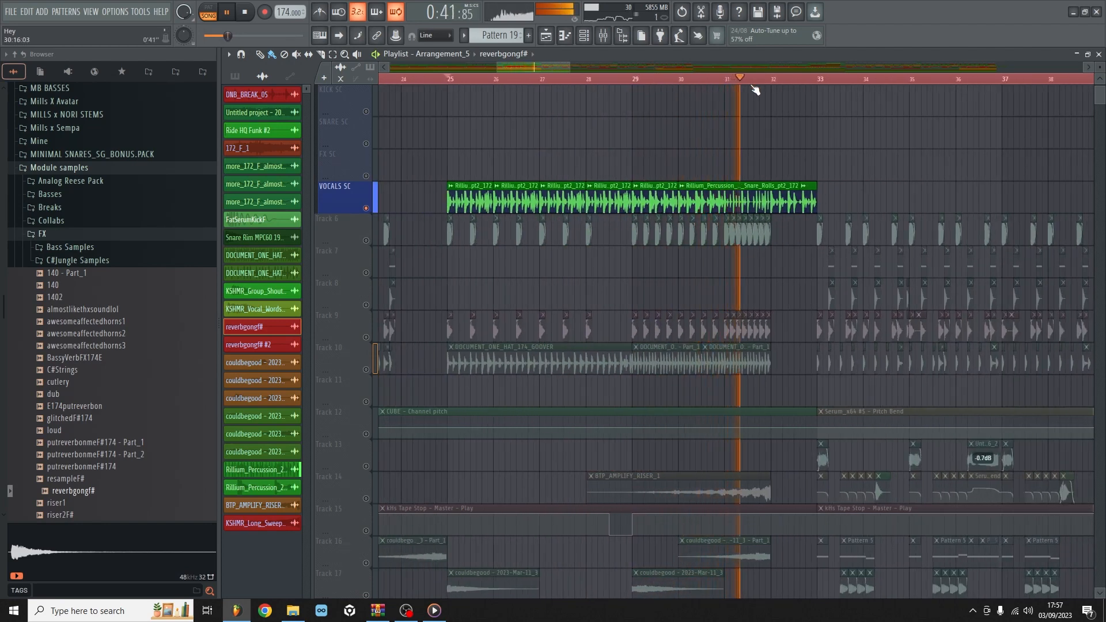
pyautogui.scroll(3, 775, 79)
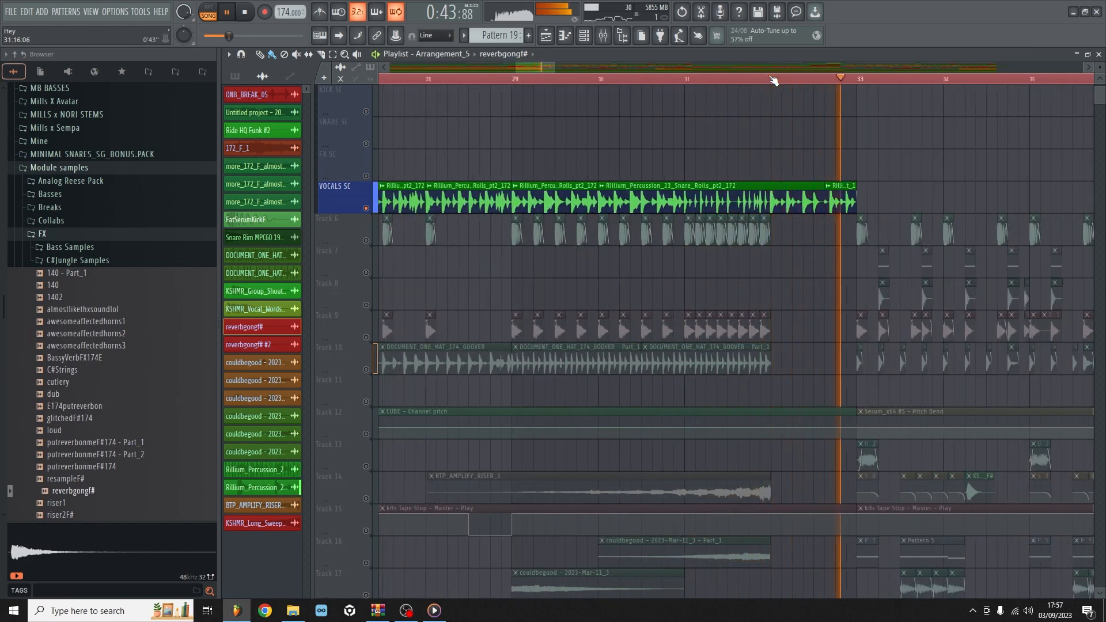
pyautogui.press('space')
# Enable Tracks 6, 9 and 10 alongside the VOCALS SC snare-roll clips
pyautogui.scroll(-3, 775, 79)
pyautogui.scroll(-2, 774, 80)
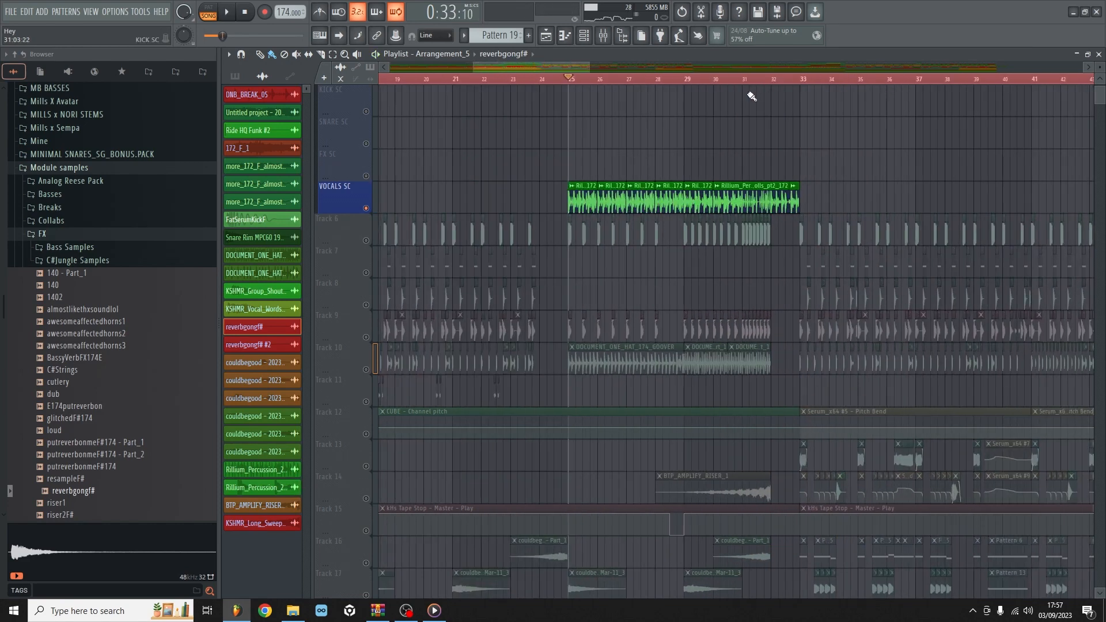
pyautogui.click(366, 242)
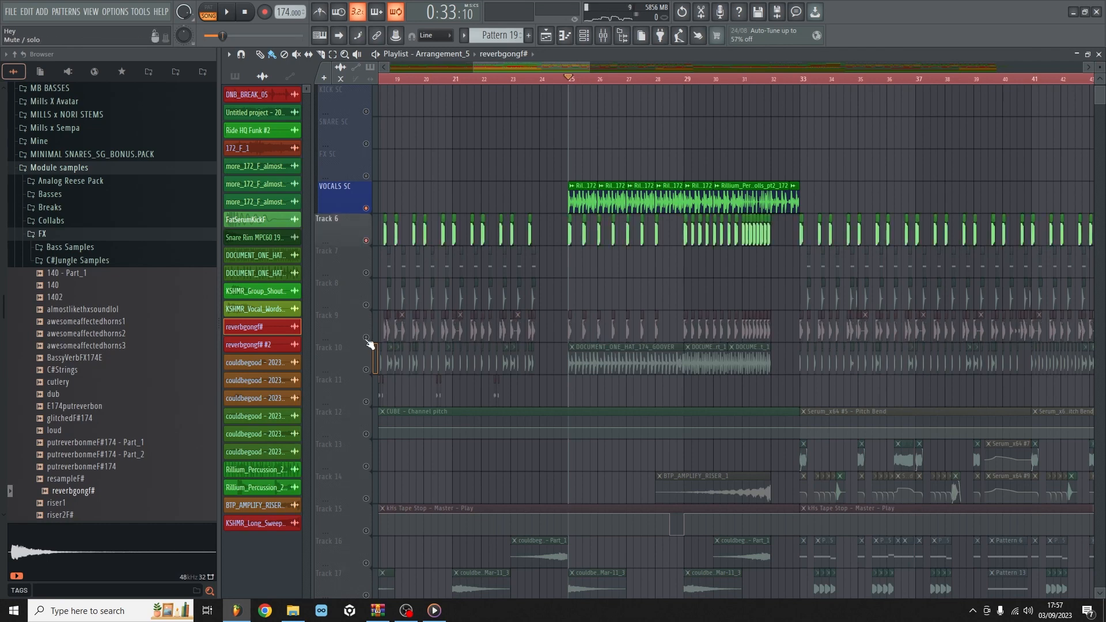
pyautogui.click(367, 338)
pyautogui.click(367, 370)
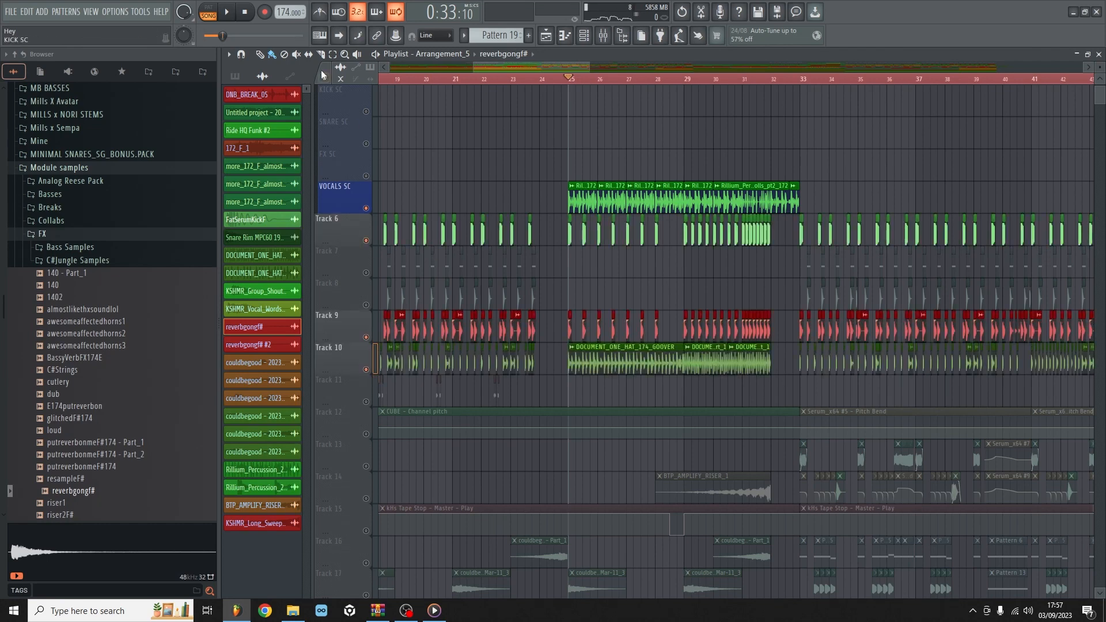
pyautogui.scroll(-3, 704, 366)
pyautogui.scroll(3, 689, 84)
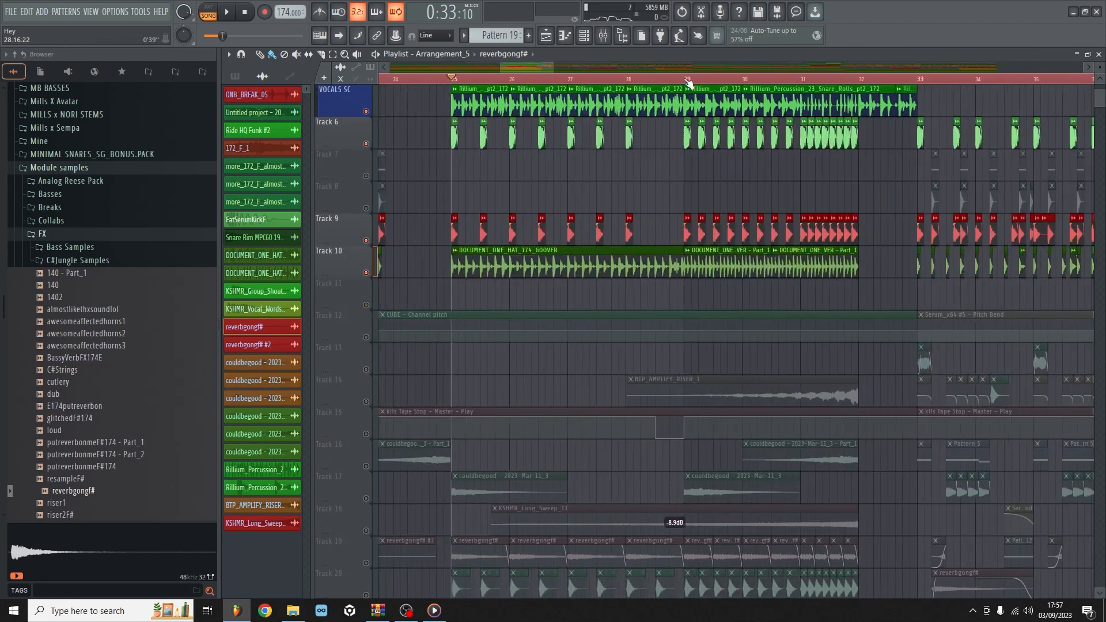
# Solo Track 10 and play its DOCUMENT_ONE_HAT_174_GOOVER hat clip from bar 25 to about bar 29
pyautogui.scroll(1, 689, 85)
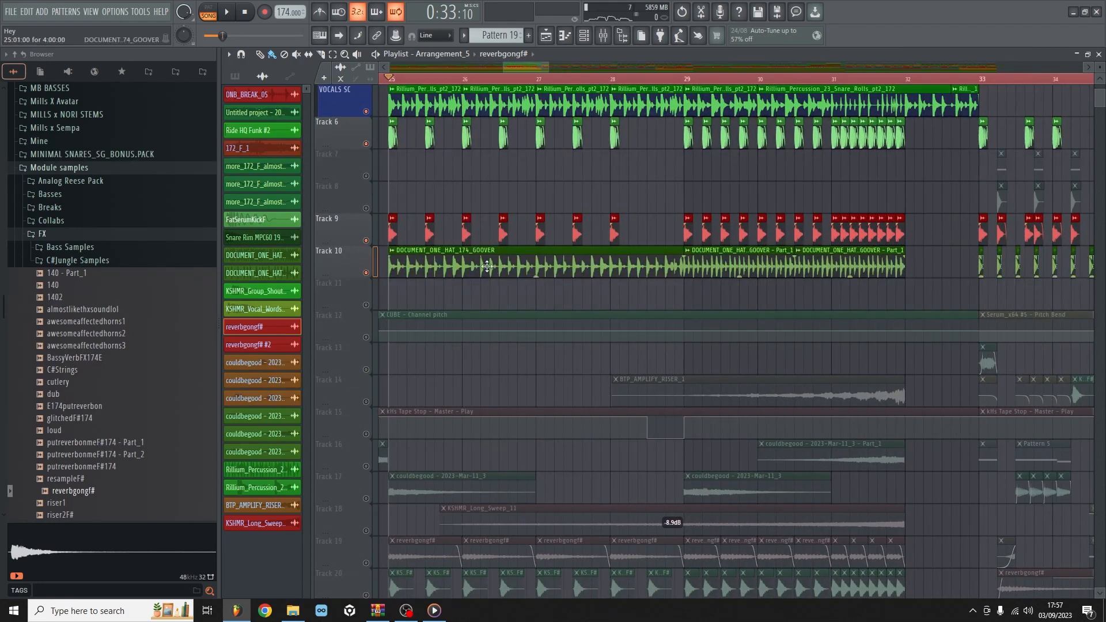
pyautogui.rightClick(366, 273)
pyautogui.click(226, 17)
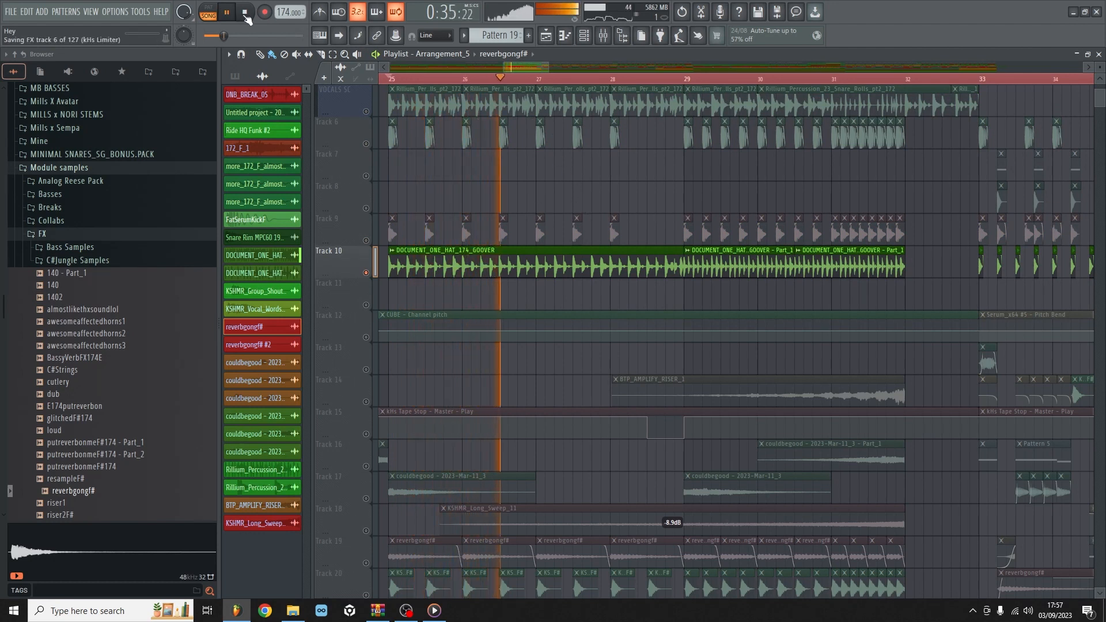
pyautogui.press('space')
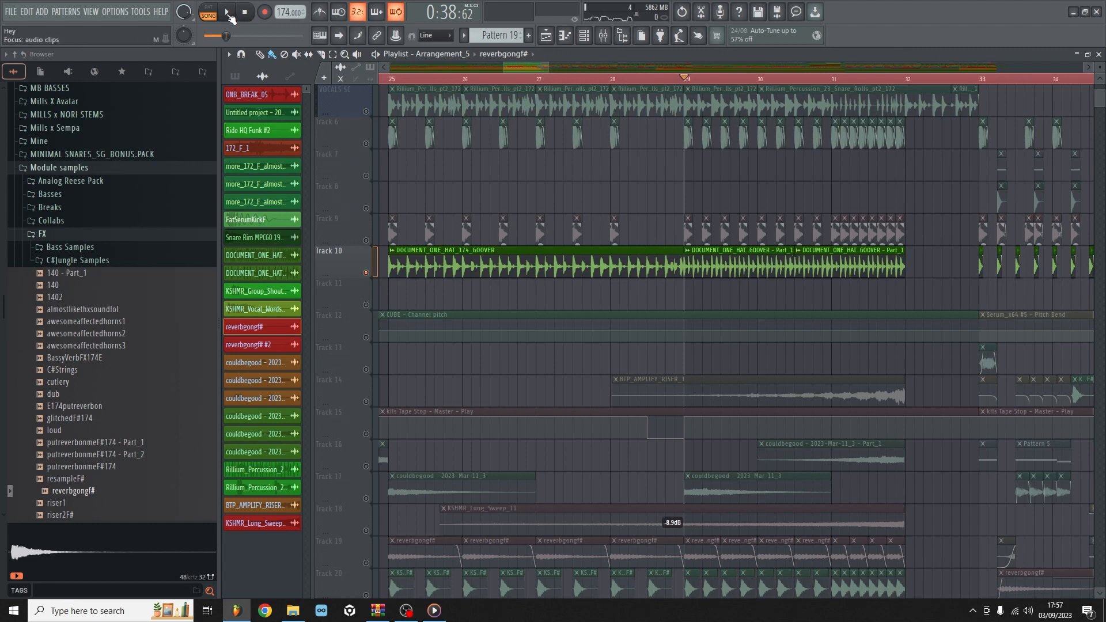
# Play Track 10's hat clips from bar 29 to about bar 31 and enable Tracks 19 and 20 alongside them
pyautogui.click(229, 12)
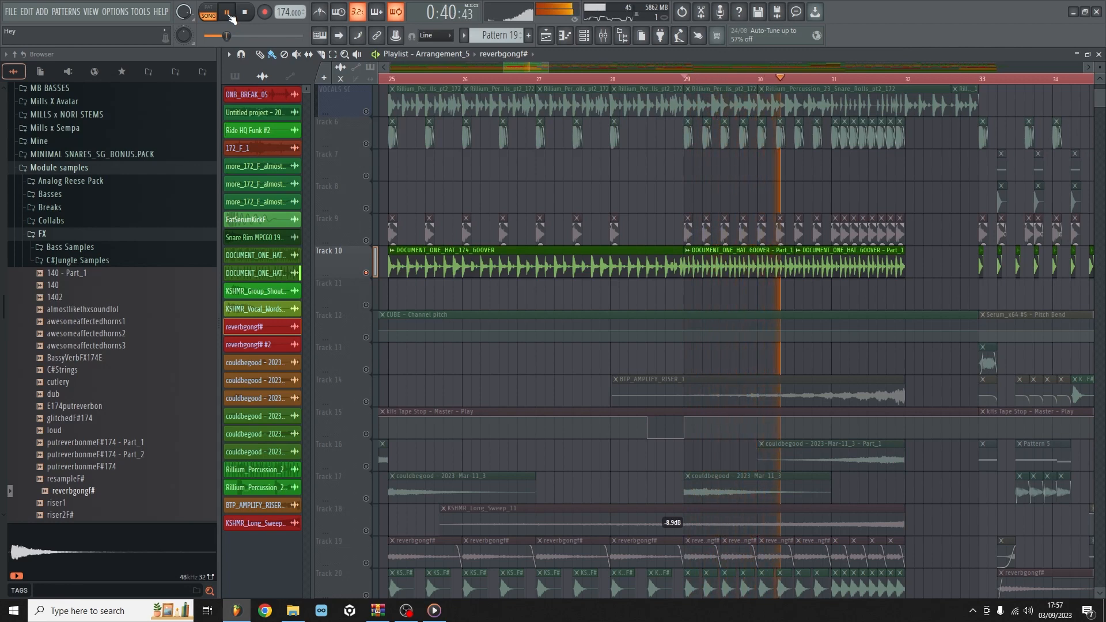
pyautogui.click(366, 563)
pyautogui.click(366, 596)
pyautogui.scroll(-1, 432, 455)
pyautogui.scroll(-1, 432, 455)
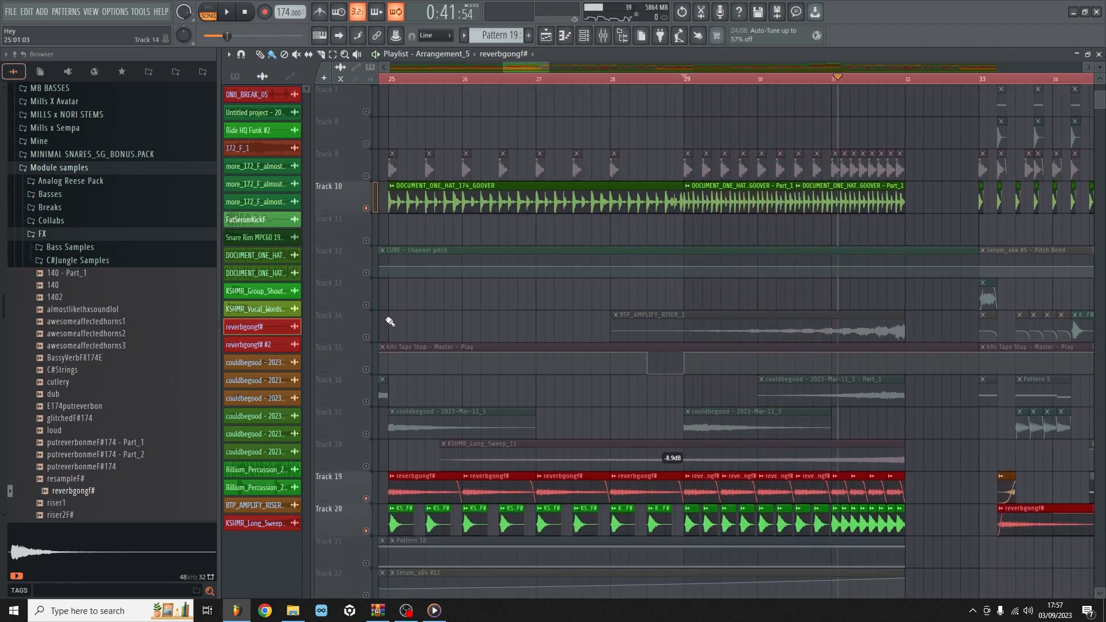
# Enable the Track 14 riser, Track 9, Track 6 and the VOCALS SC snare-roll clips alongside the active layers
pyautogui.click(367, 338)
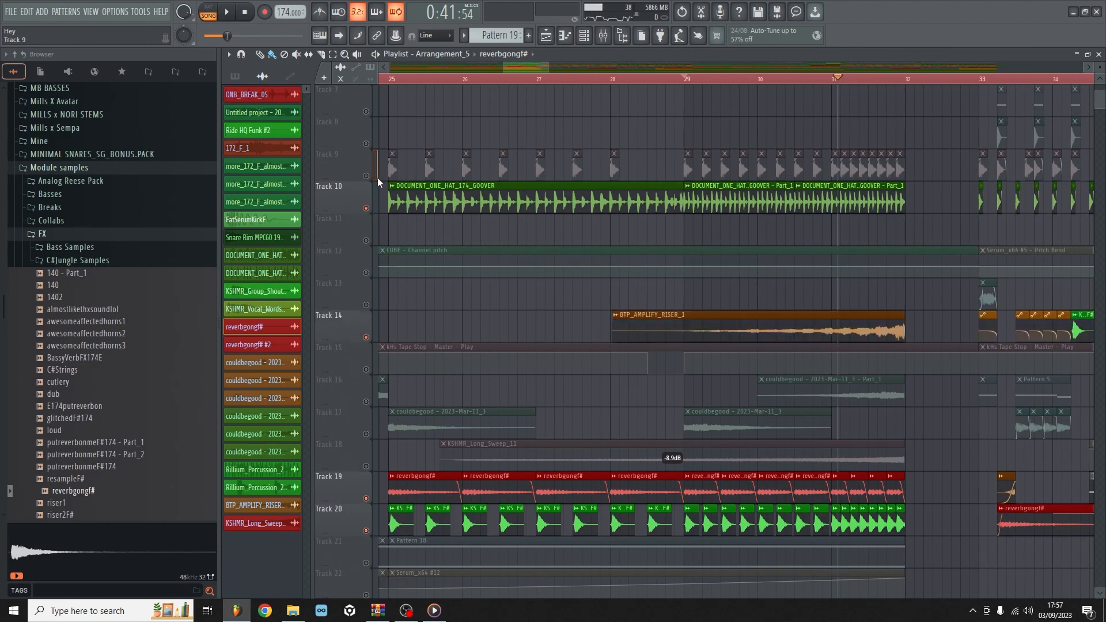
pyautogui.click(367, 176)
pyautogui.scroll(5, 371, 190)
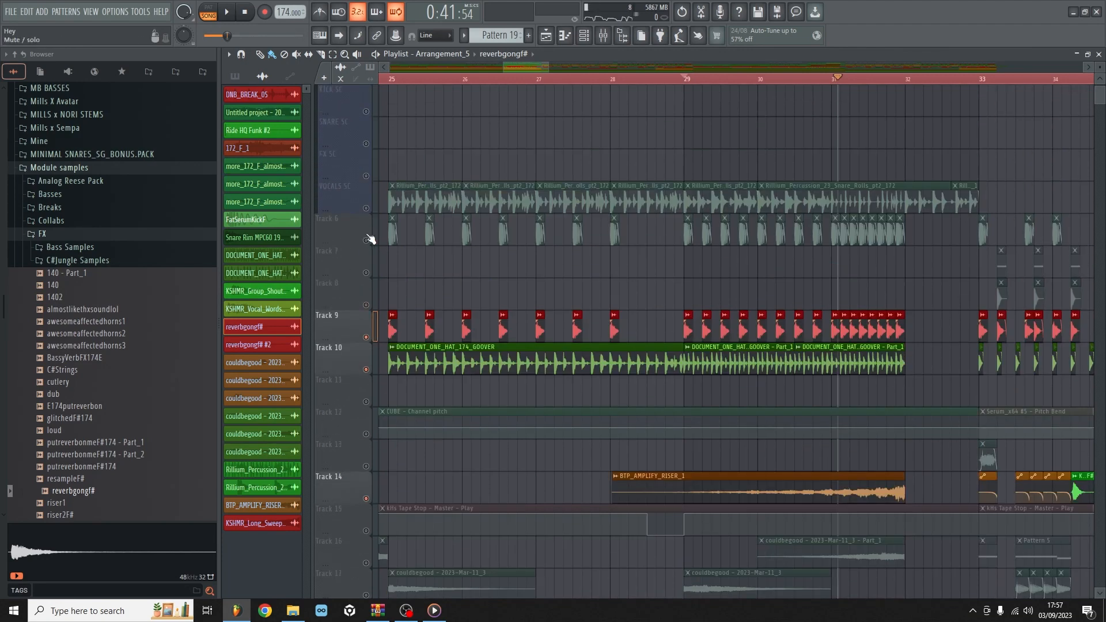
pyautogui.click(366, 208)
# Play the enabled build-up layers from bar 29 to about bar 31 and stop
pyautogui.click(686, 80)
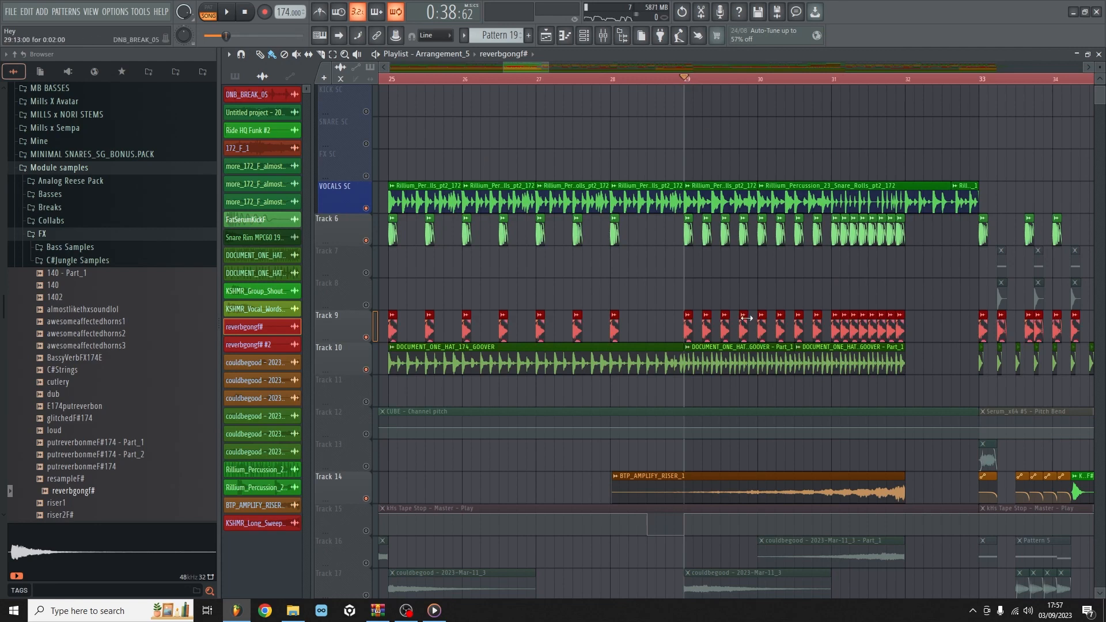
pyautogui.press('space')
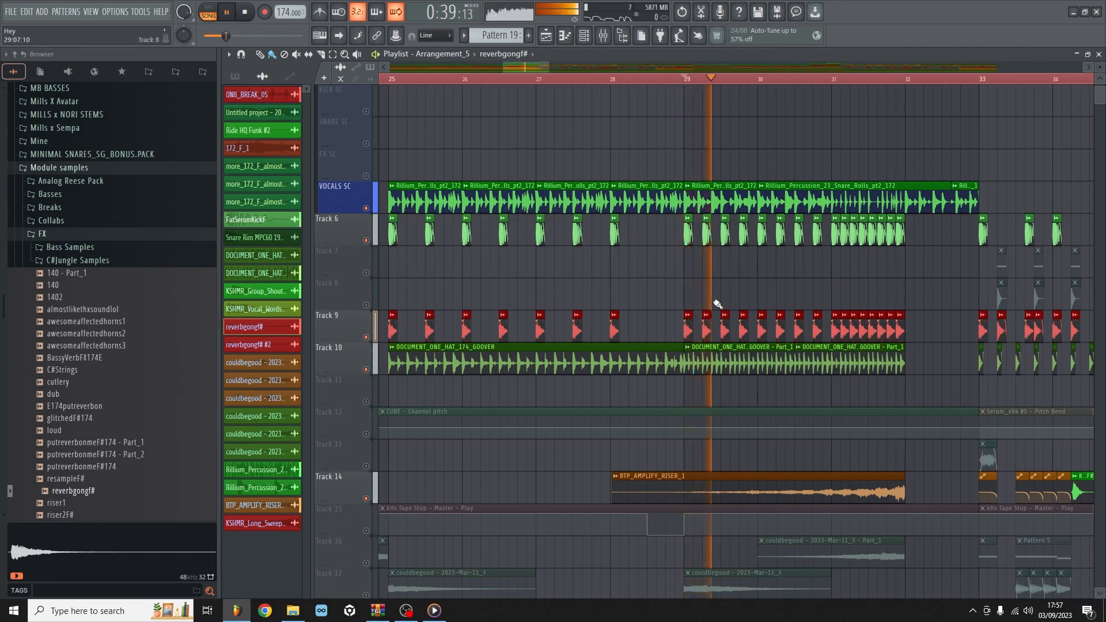
pyautogui.scroll(-2, 717, 309)
pyautogui.scroll(3, 714, 288)
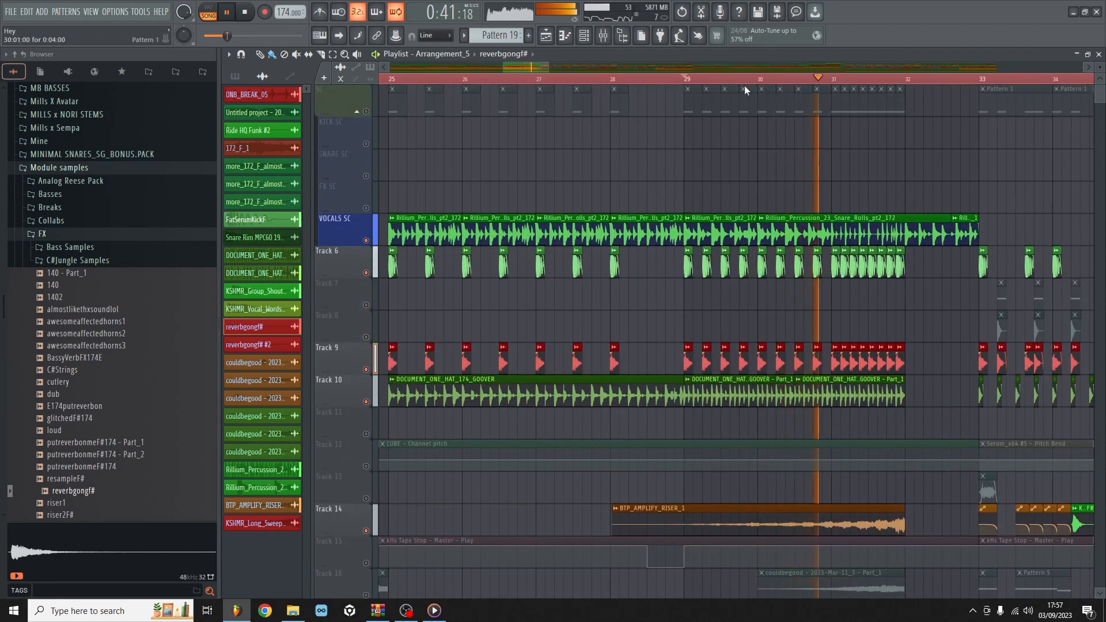
pyautogui.scroll(-10, 473, 442)
pyautogui.press('space')
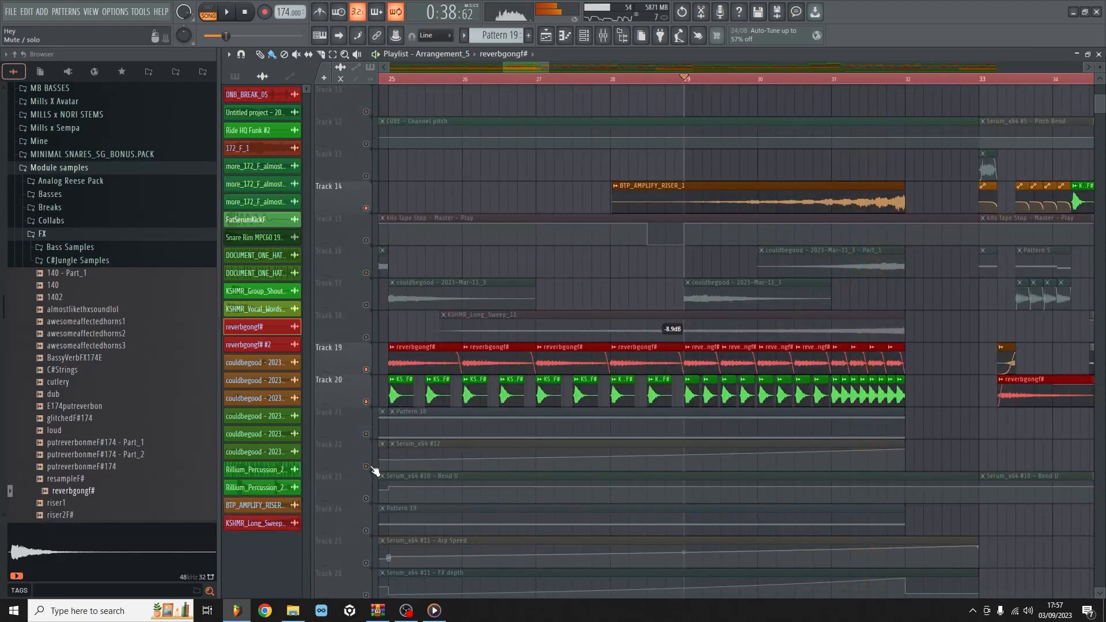
# Restore all playlist tracks, and mute the Pattern 18 and Pattern 19 tracks, Tracks 21 and 24
pyautogui.scroll(-3, 374, 472)
pyautogui.scroll(6, 605, 375)
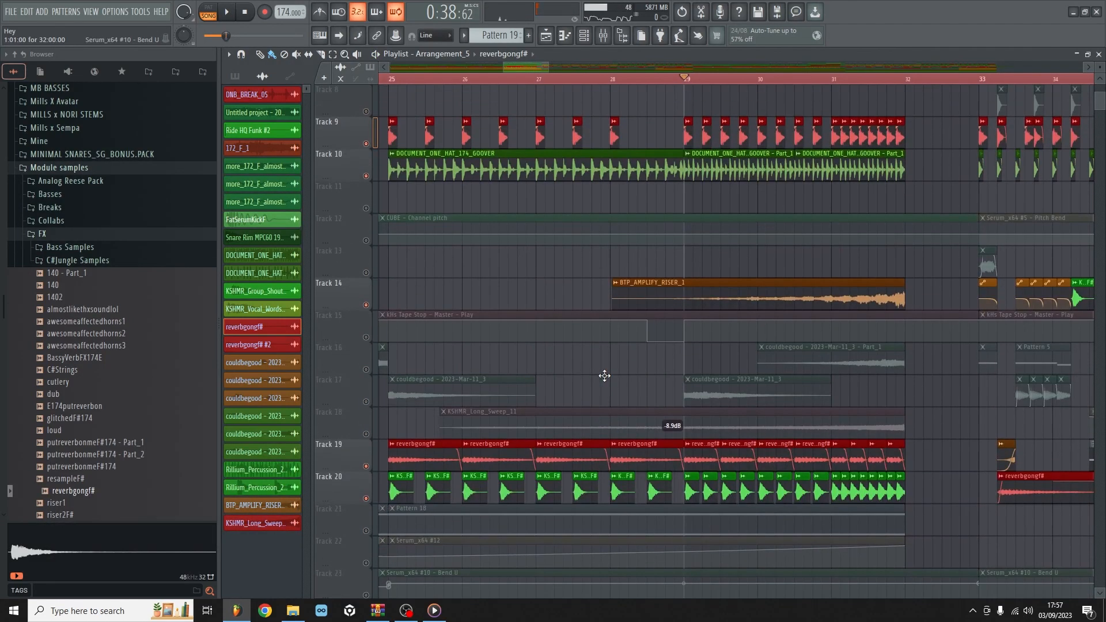
pyautogui.scroll(7, 573, 347)
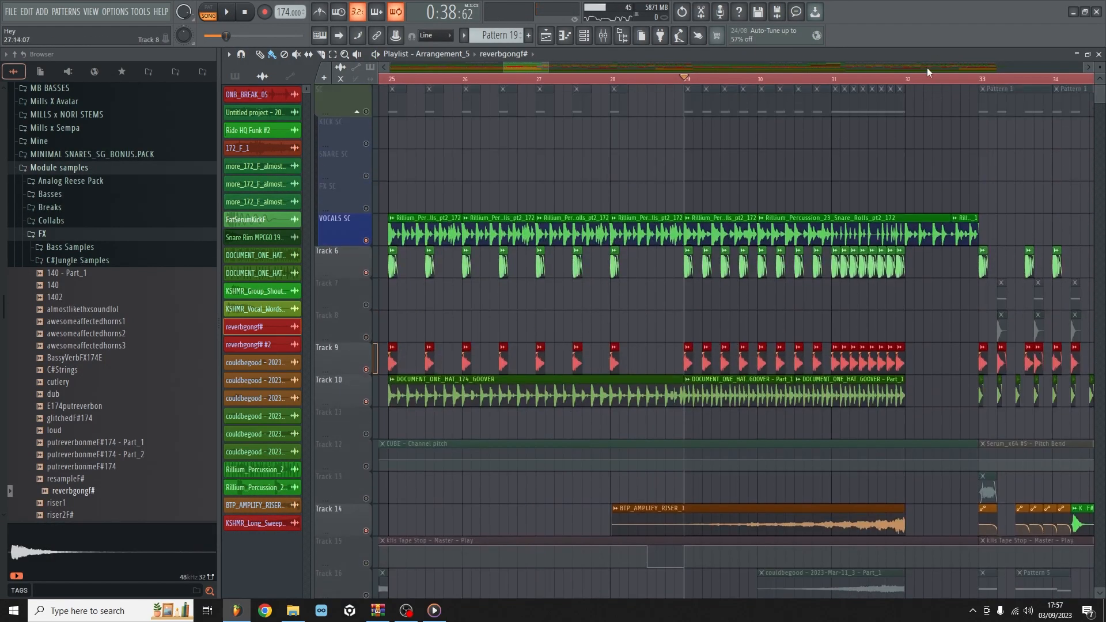
pyautogui.scroll(-4, 656, 84)
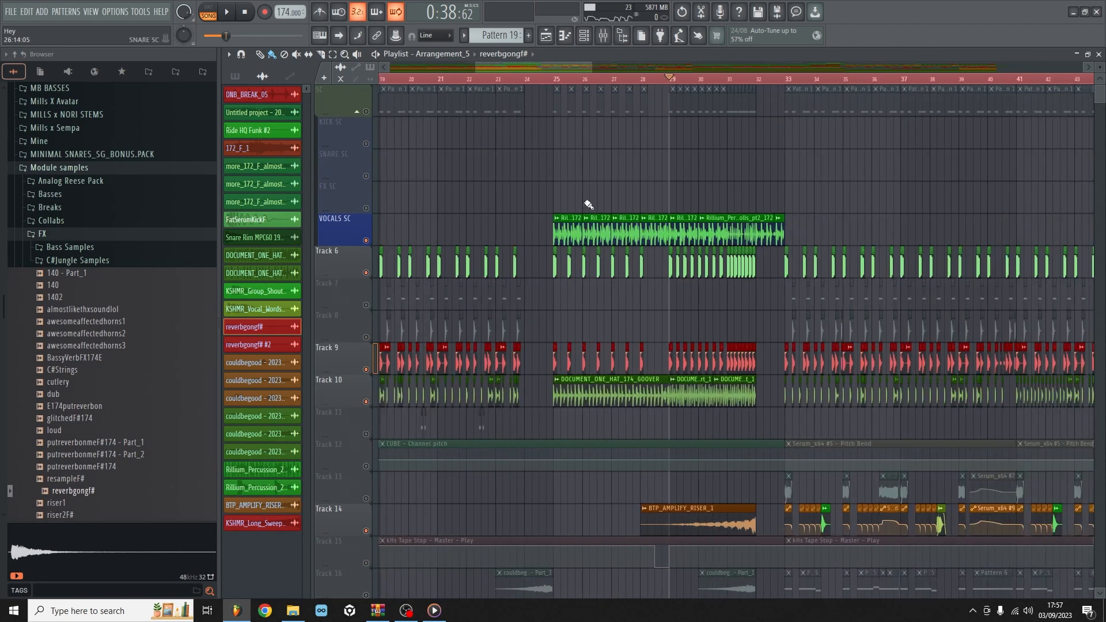
pyautogui.scroll(-9, 585, 205)
pyautogui.scroll(-5, 453, 194)
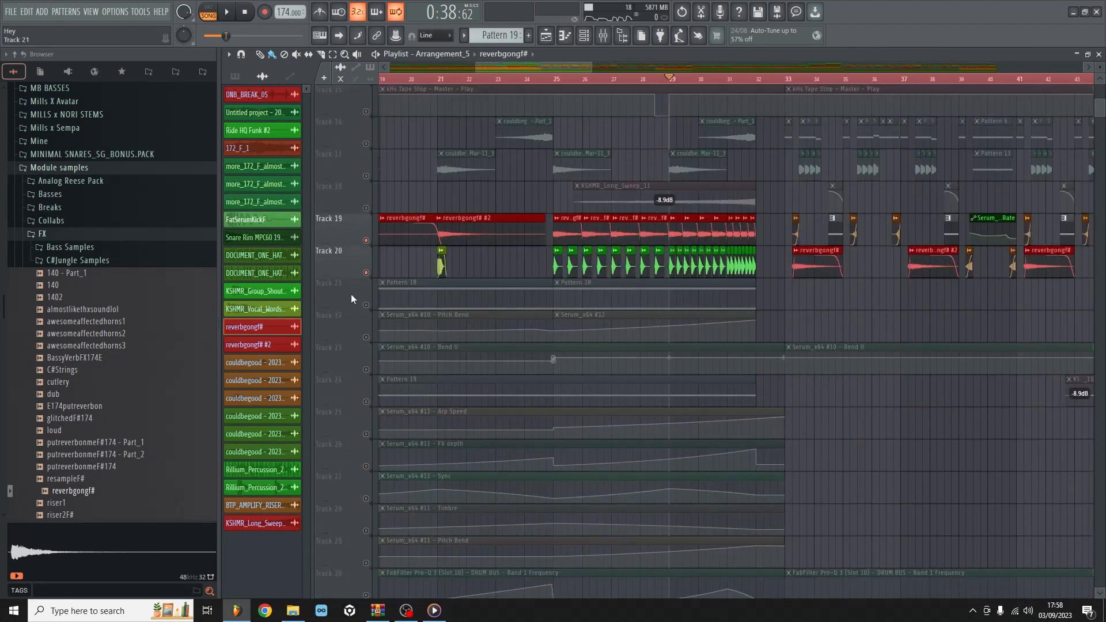
pyautogui.keyDown('ctrl'); pyautogui.click(366, 305); pyautogui.keyUp('ctrl')
pyautogui.keyDown('ctrl'); pyautogui.click(367, 306); pyautogui.keyUp('ctrl')
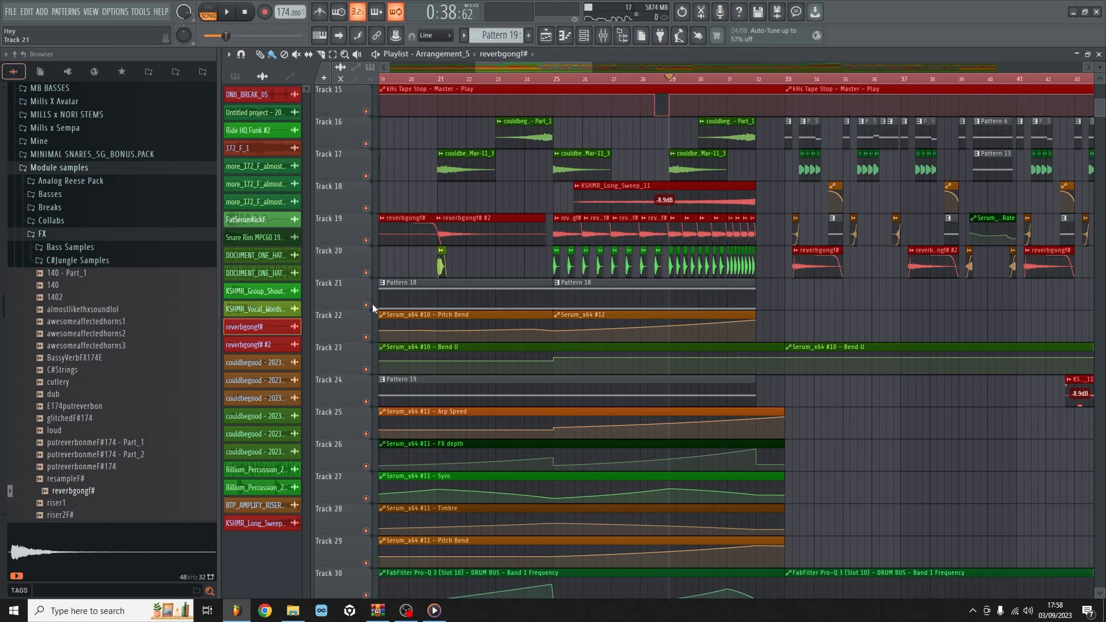
pyautogui.click(366, 306)
pyautogui.click(367, 402)
# Play the build-up from bar 29 to about bar 33 with Tracks 21 and 24 muted, and stop
pyautogui.scroll(-5, 519, 323)
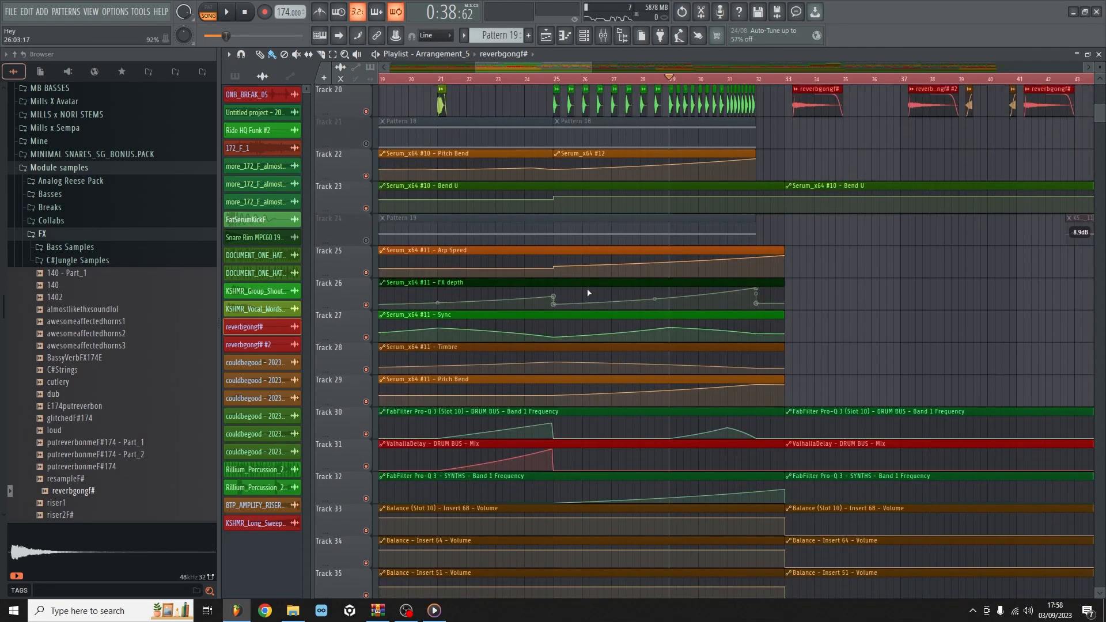
pyautogui.scroll(-4, 588, 294)
pyautogui.press('space')
pyautogui.scroll(5, 588, 293)
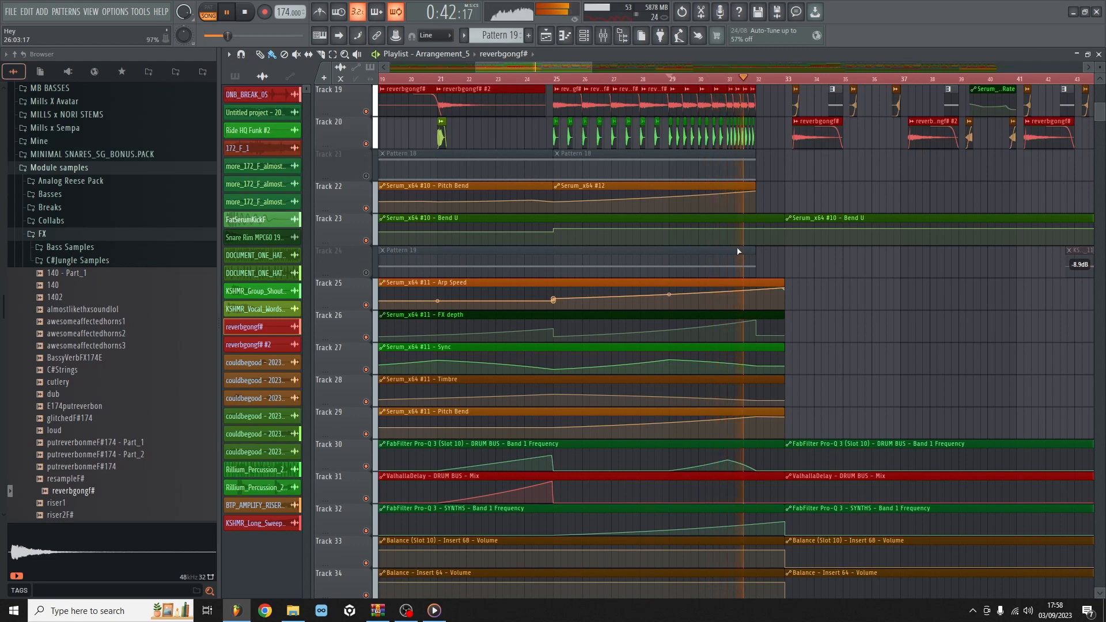
pyautogui.scroll(7, 749, 219)
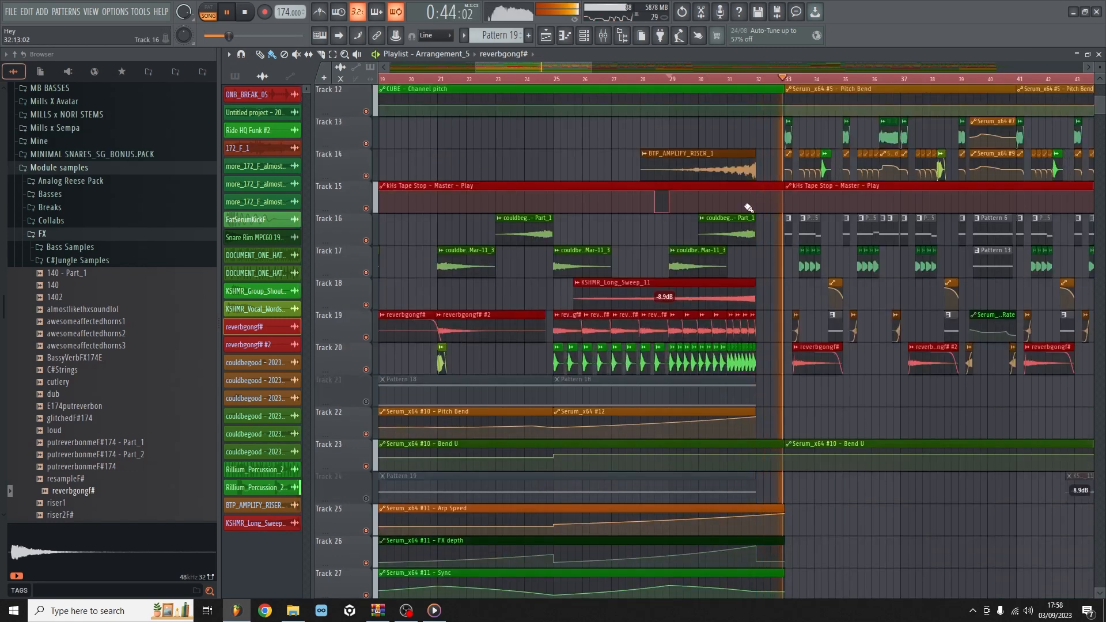
pyautogui.press('space')
# Examine the build-up's layers and the automation clips on Tracks 25 to 38, including the DRUM BUS Band 1 Frequency clip
pyautogui.scroll(-4, 684, 182)
pyautogui.scroll(15, 726, 173)
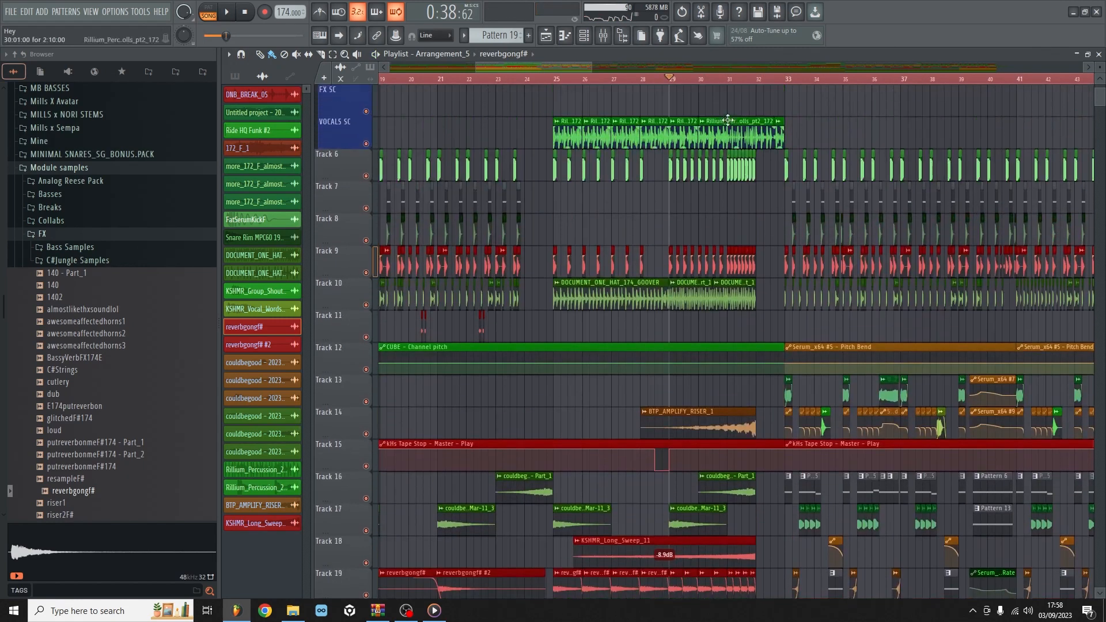
pyautogui.scroll(-6, 731, 133)
pyautogui.scroll(-12, 720, 190)
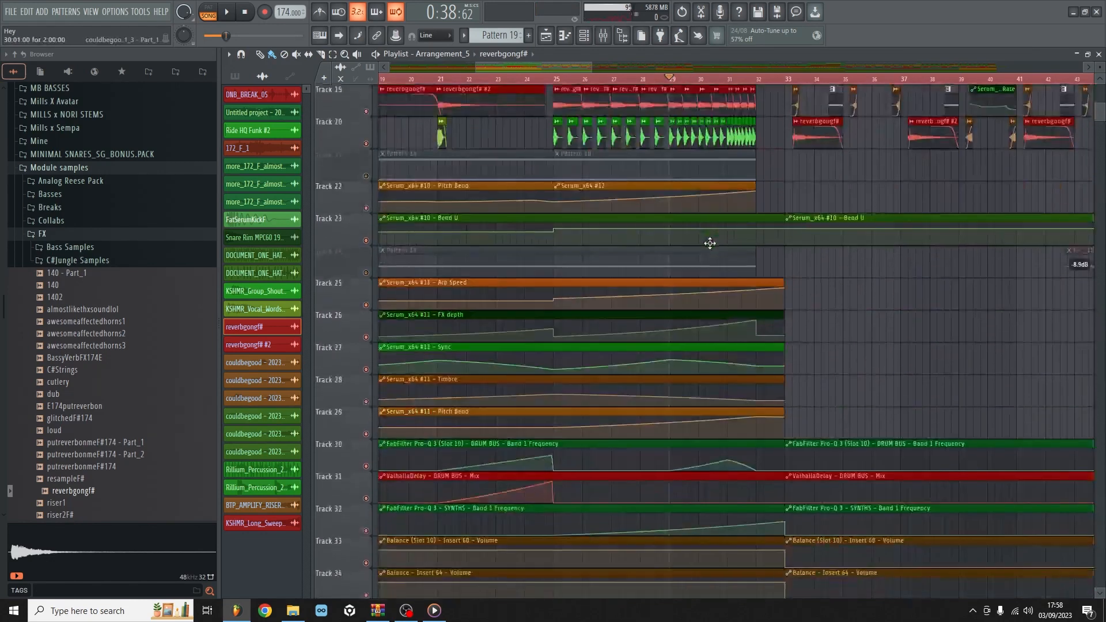
pyautogui.scroll(-7, 446, 226)
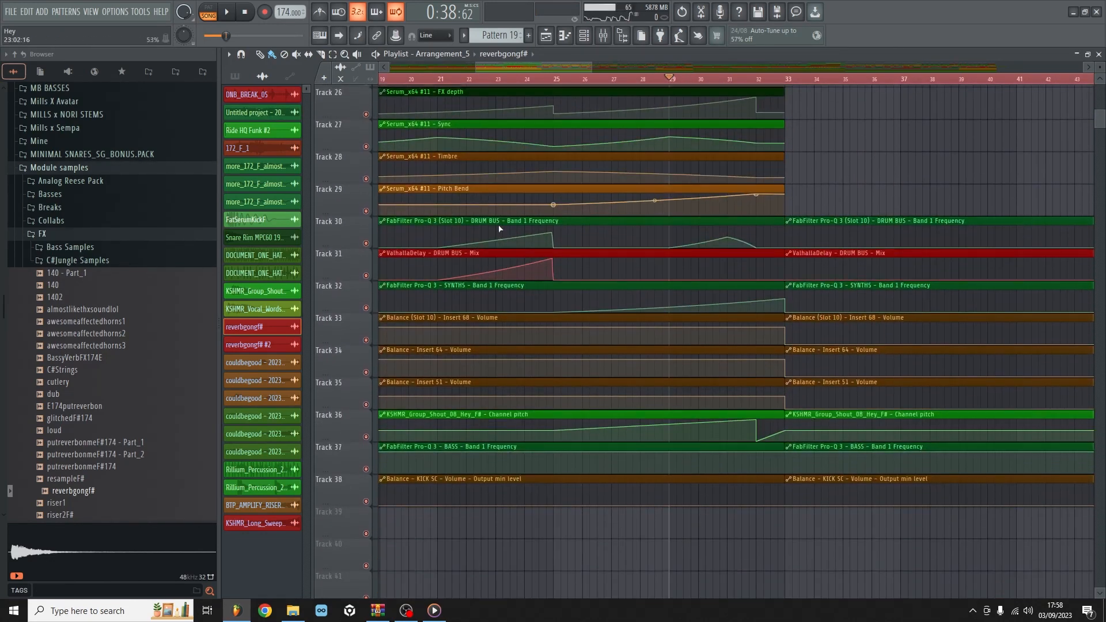
pyautogui.scroll(2, 713, 284)
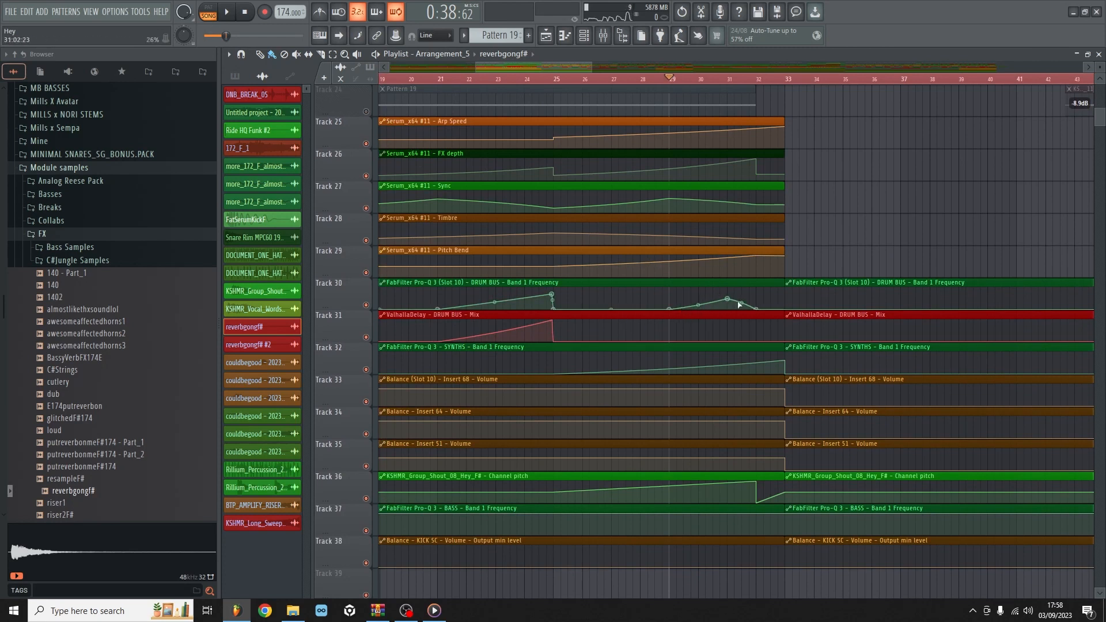
# Open FabFilter Pro-Q 3 on mixer Insert 36, play the build-up briefly from bar 29, and close the plugin
pyautogui.click(603, 35)
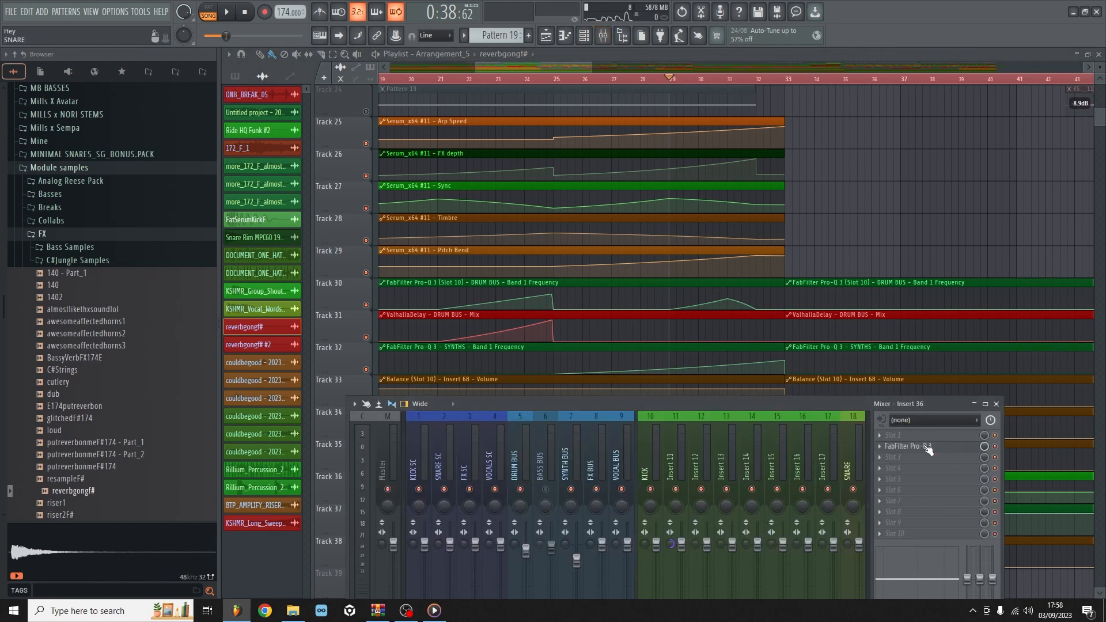
pyautogui.click(908, 447)
pyautogui.press('space')
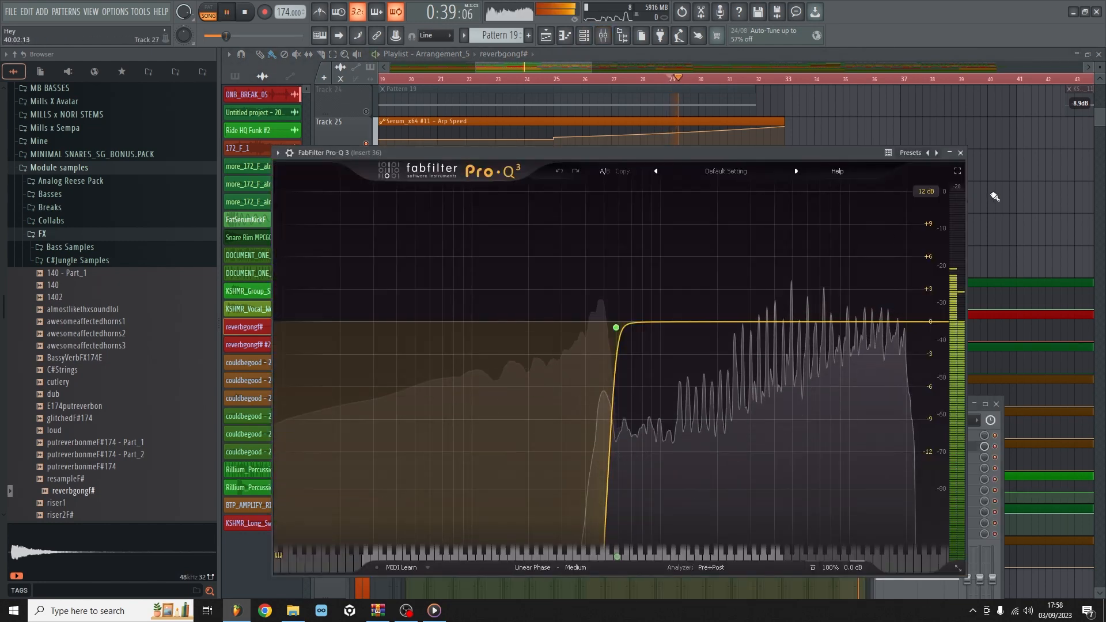
pyautogui.press('space')
pyautogui.click(961, 153)
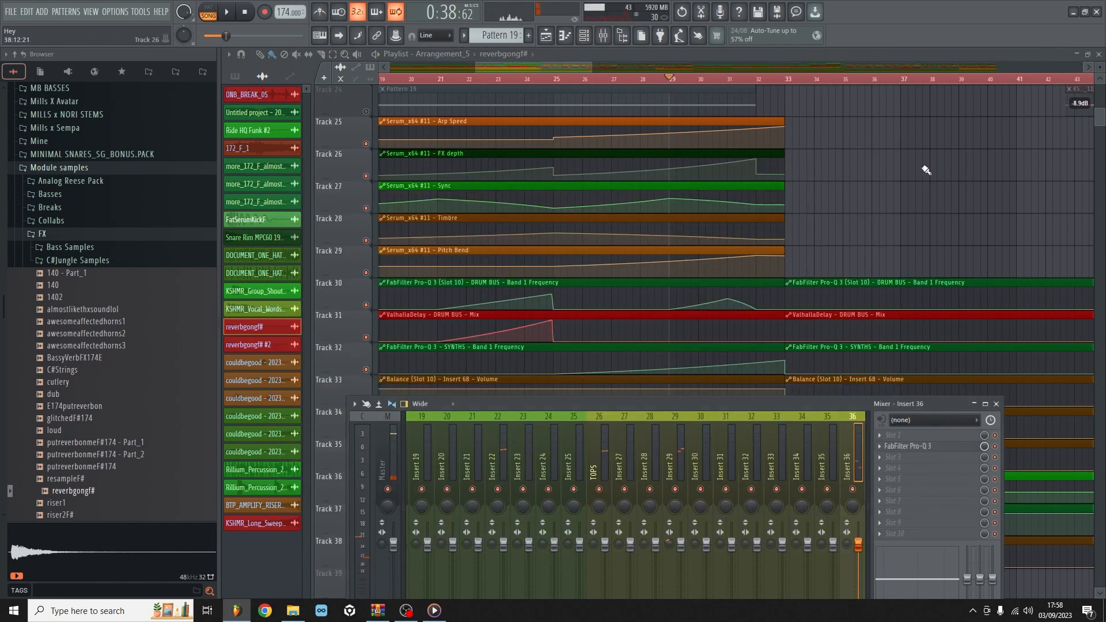
# Play the build-up from bar 29 to about bar 33 with the DRUM BUS FabFilter Pro-Q 3 open, and delete the stray Track 26 reverbgongf# clip
pyautogui.scroll(6, 510, 449)
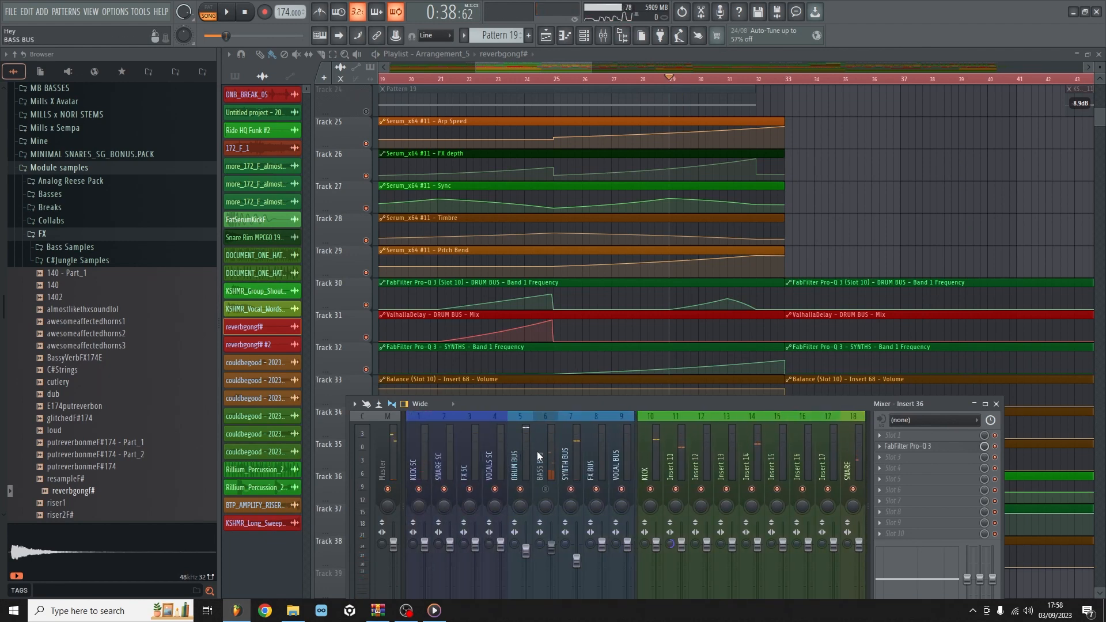
pyautogui.click(526, 449)
pyautogui.press('F9')
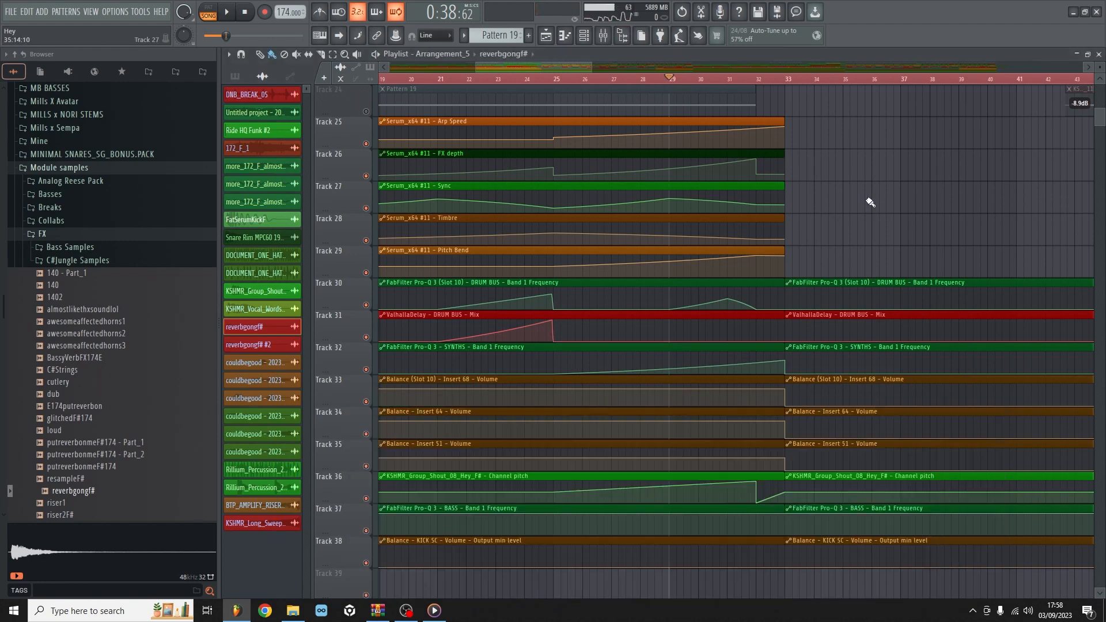
pyautogui.click(604, 36)
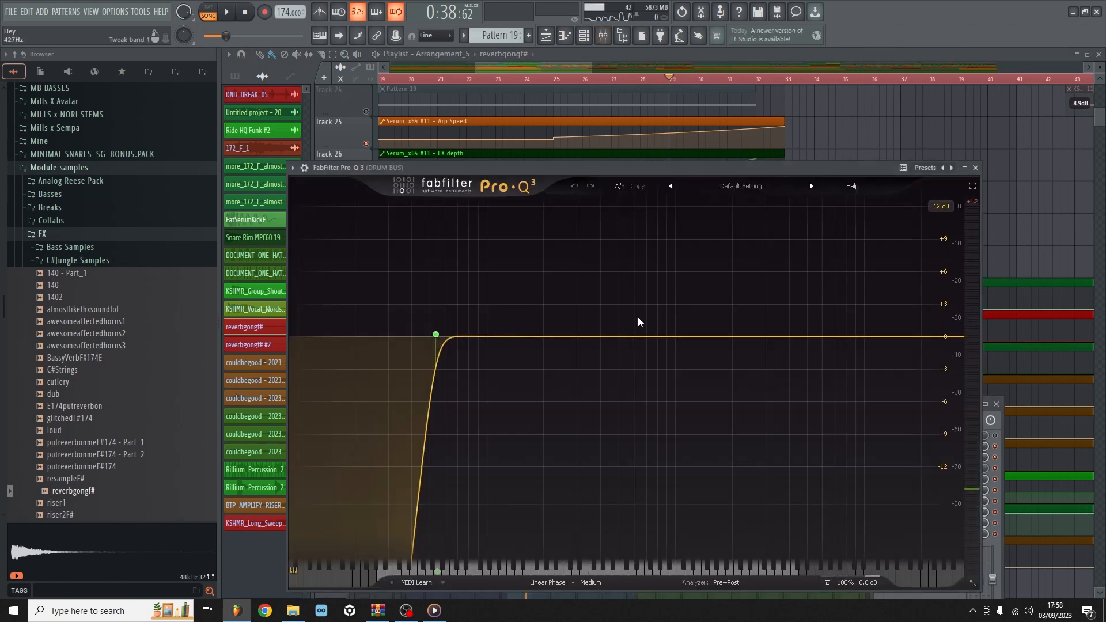
pyautogui.press('space')
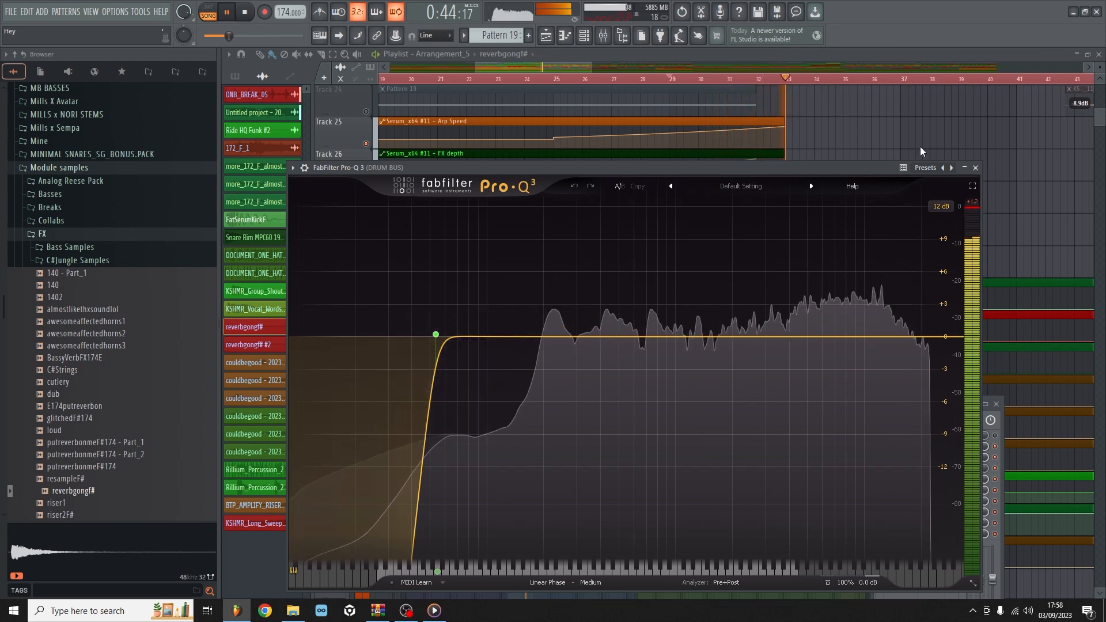
pyautogui.press('space')
pyautogui.click(992, 155)
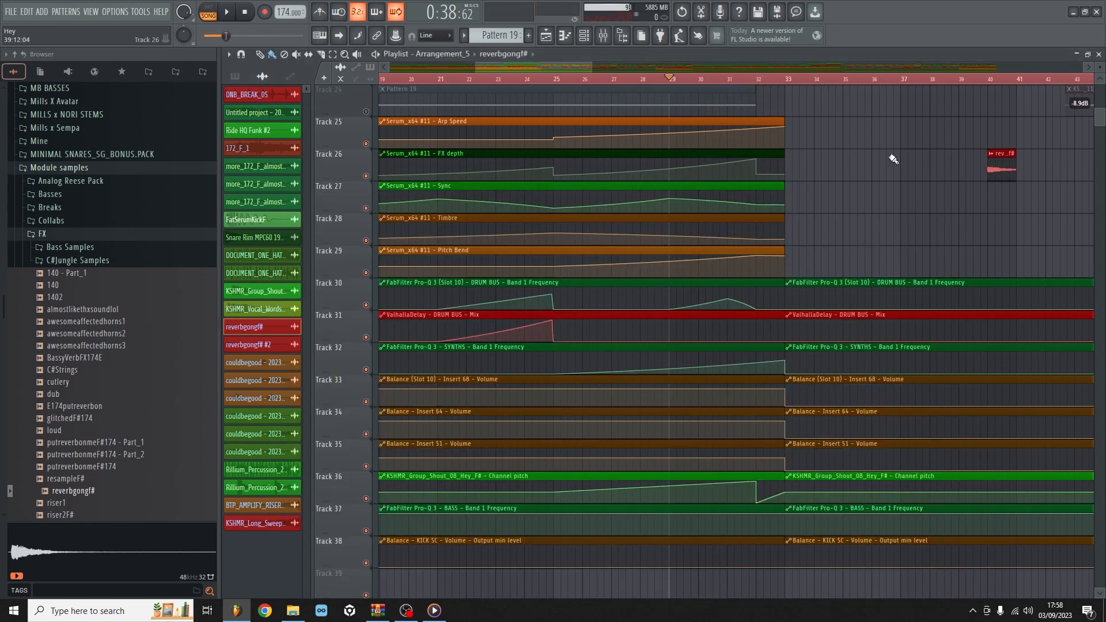
pyautogui.rightClick(997, 166)
# Solo Track 17, enable Track 16 alongside it, and play their couldbegood clips briefly from bar 1
pyautogui.scroll(8, 929, 189)
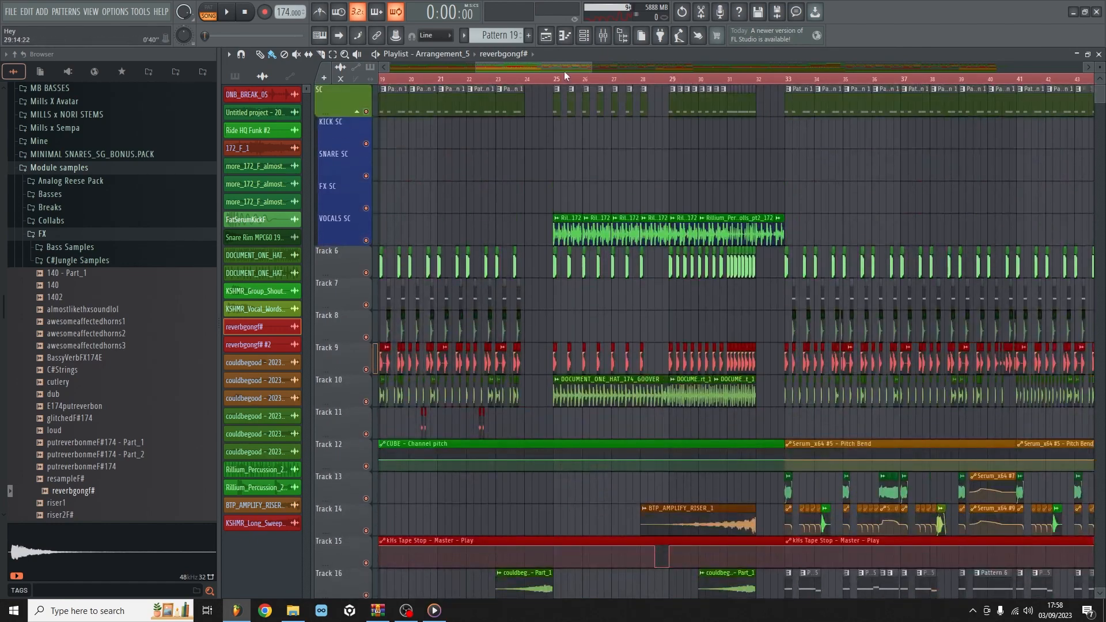
pyautogui.moveTo(565, 69); pyautogui.dragTo(474, 43)
pyautogui.scroll(-12, 559, 93)
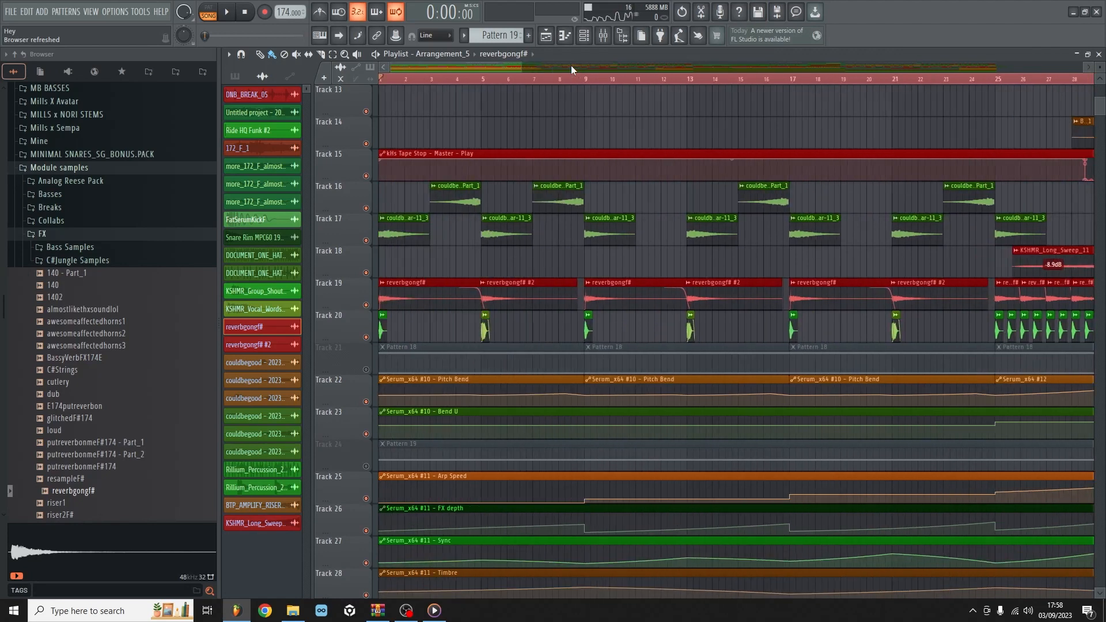
pyautogui.keyDown('ctrl'); pyautogui.click(368, 241); pyautogui.keyUp('ctrl')
pyautogui.click(367, 208)
pyautogui.scroll(-3, 374, 212)
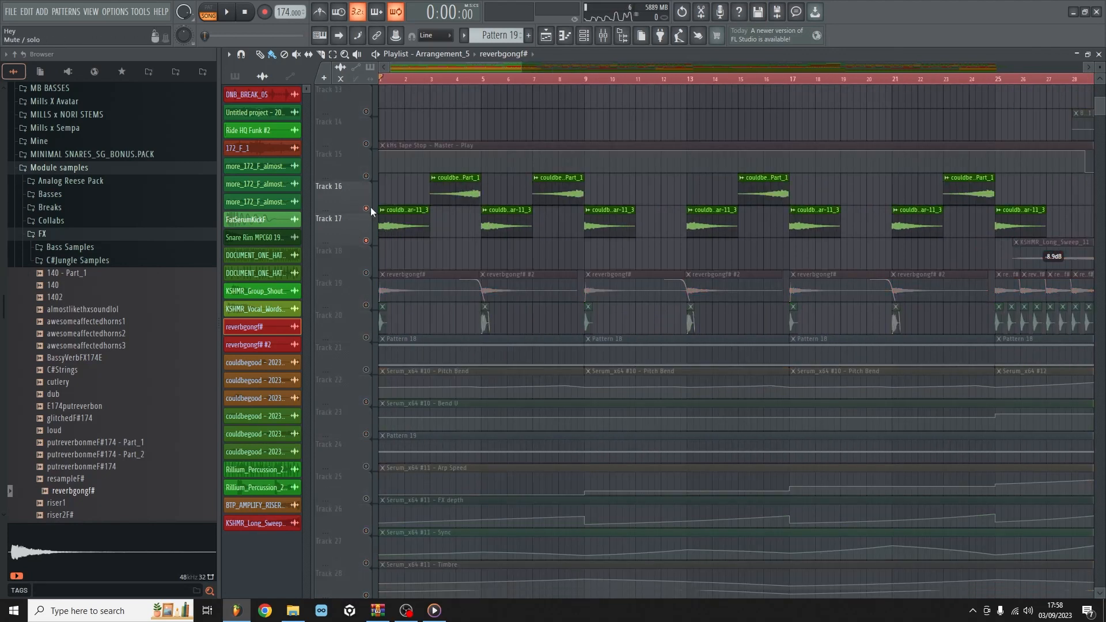
pyautogui.scroll(4, 404, 230)
pyautogui.press('space')
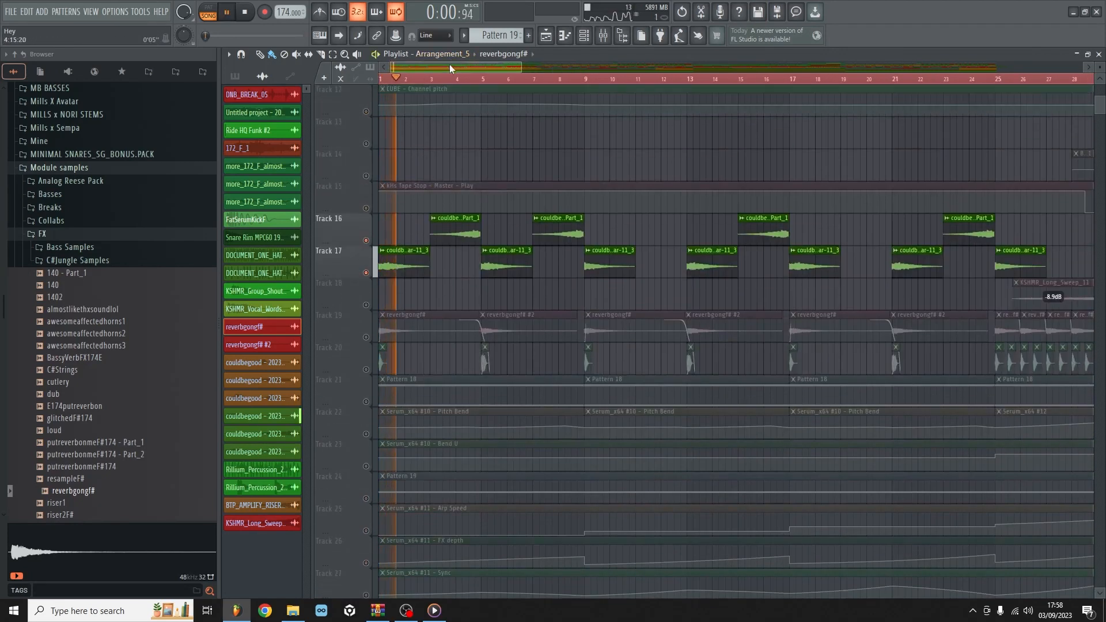
pyautogui.press('space')
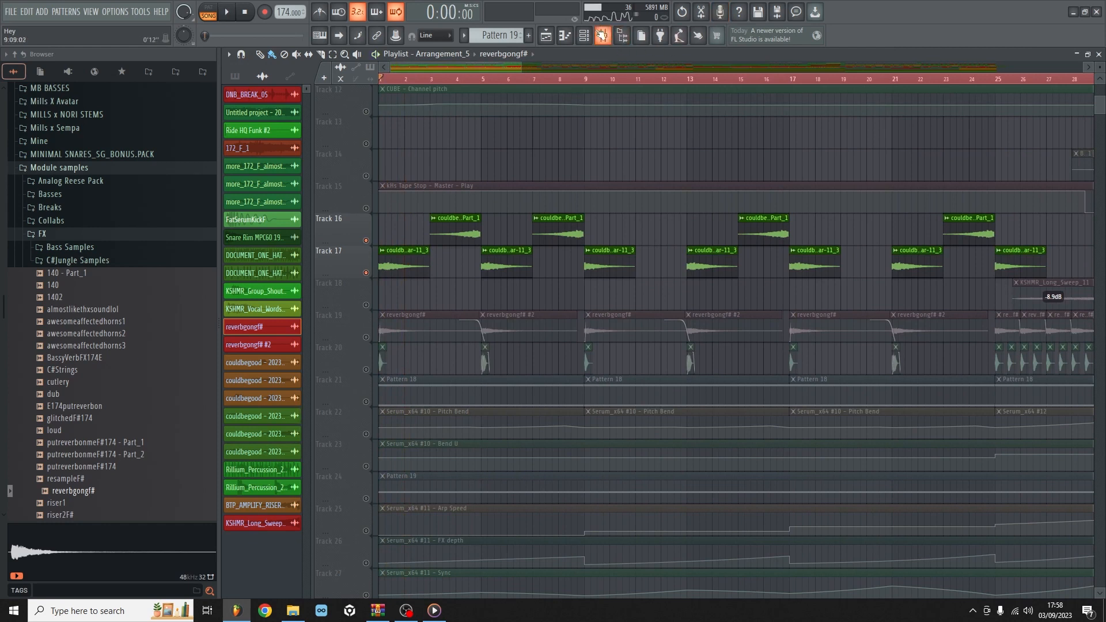
# Mute the DRUM BUS in the mixer, play soloed Tracks 16 and 17 briefly from bar 1, and restore the other tracks
pyautogui.click(602, 35)
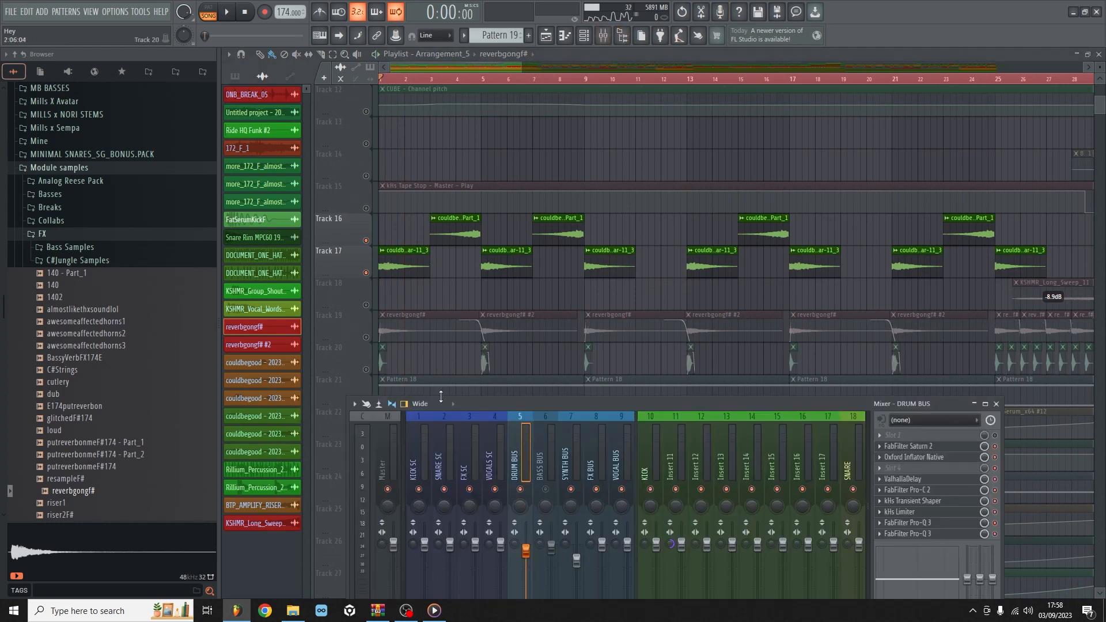
pyautogui.click(523, 490)
pyautogui.press('space')
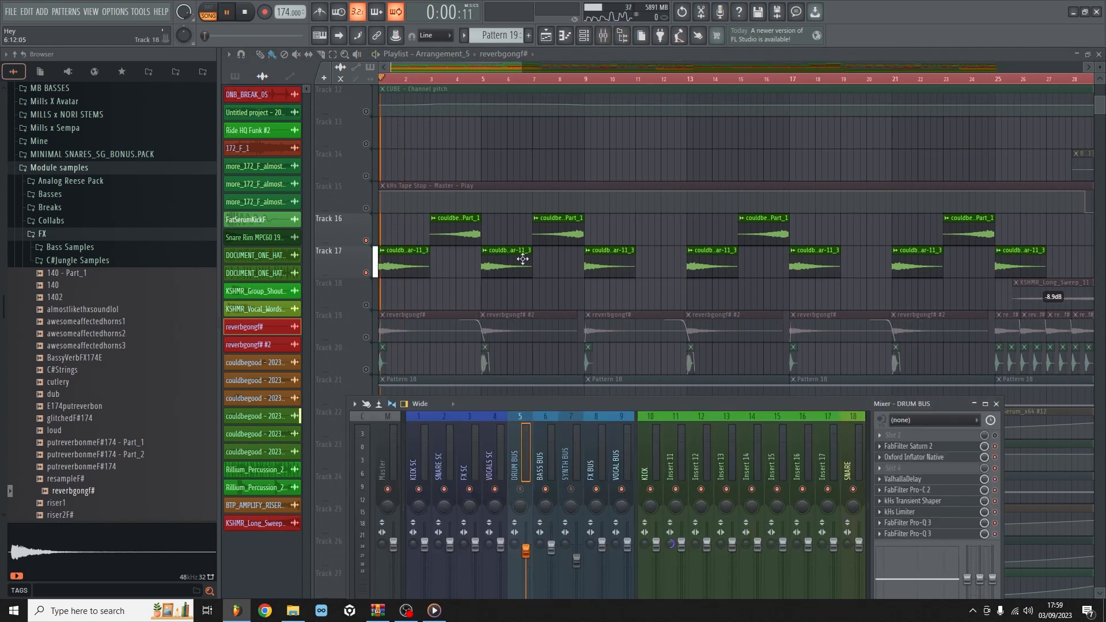
pyautogui.press('space')
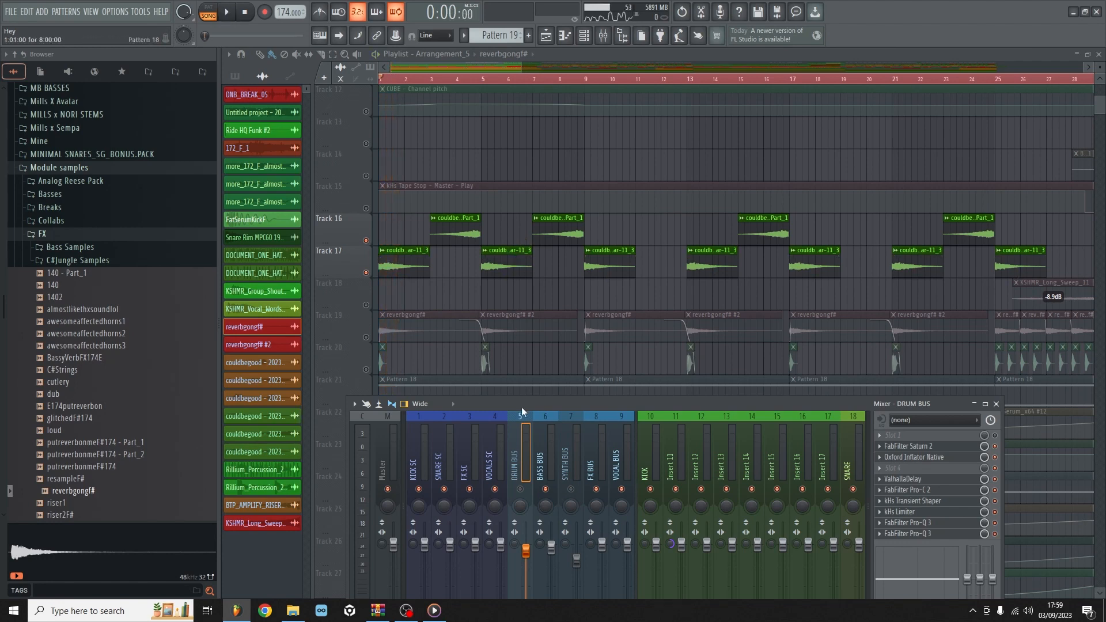
pyautogui.rightClick(539, 498)
pyautogui.press('F9')
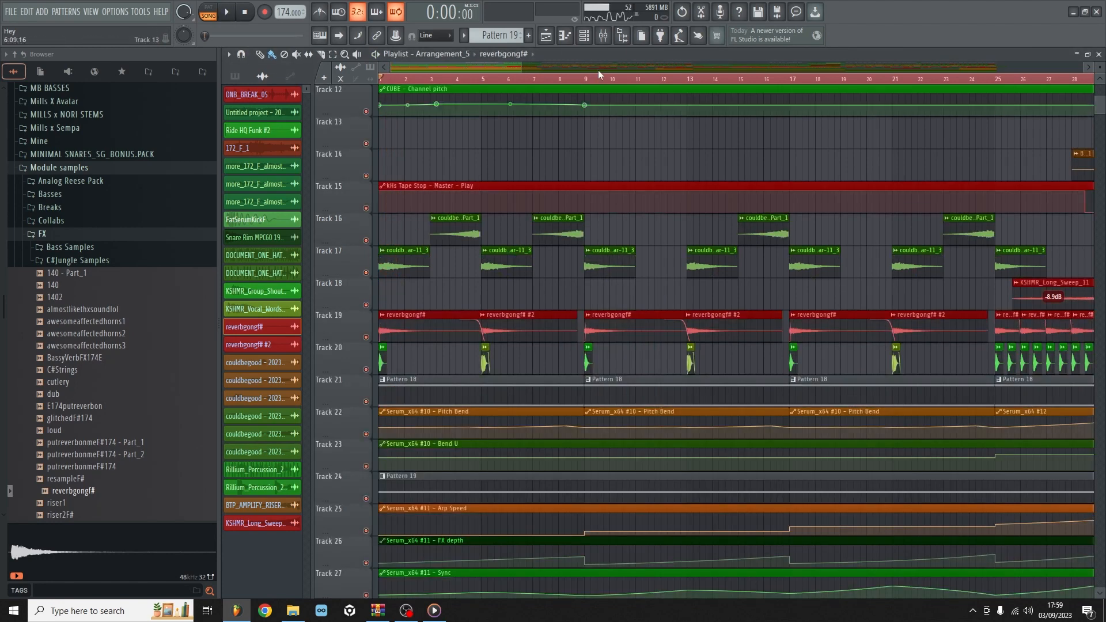
# Play the intro's full set of tracks from bar 1 to about bar 5 with the mixer open
pyautogui.click(603, 38)
pyautogui.press('space')
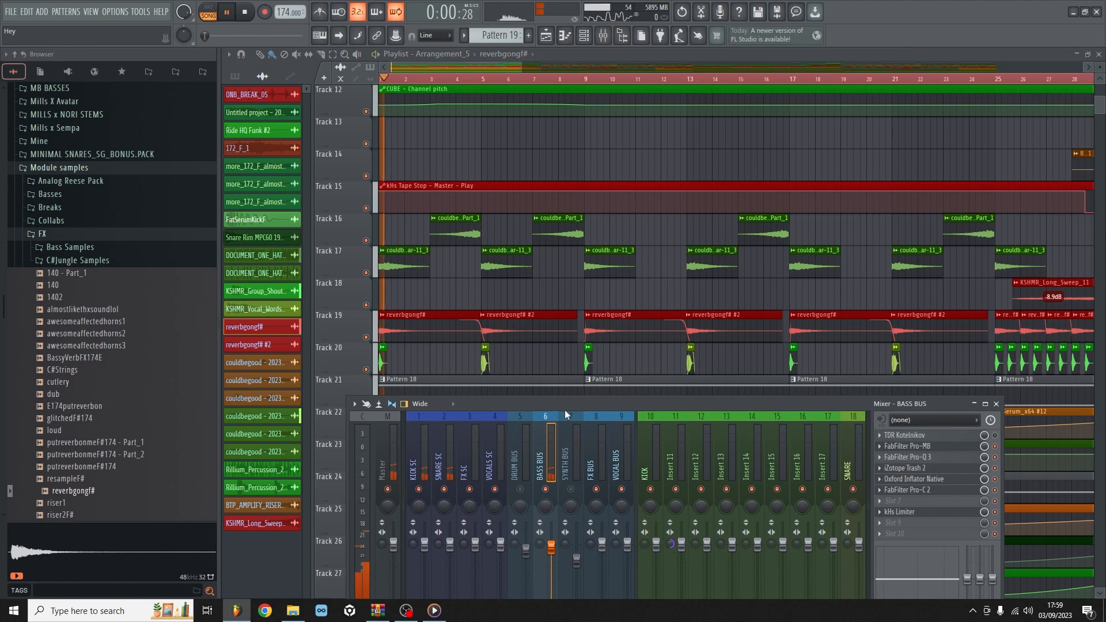
pyautogui.scroll(5, 466, 173)
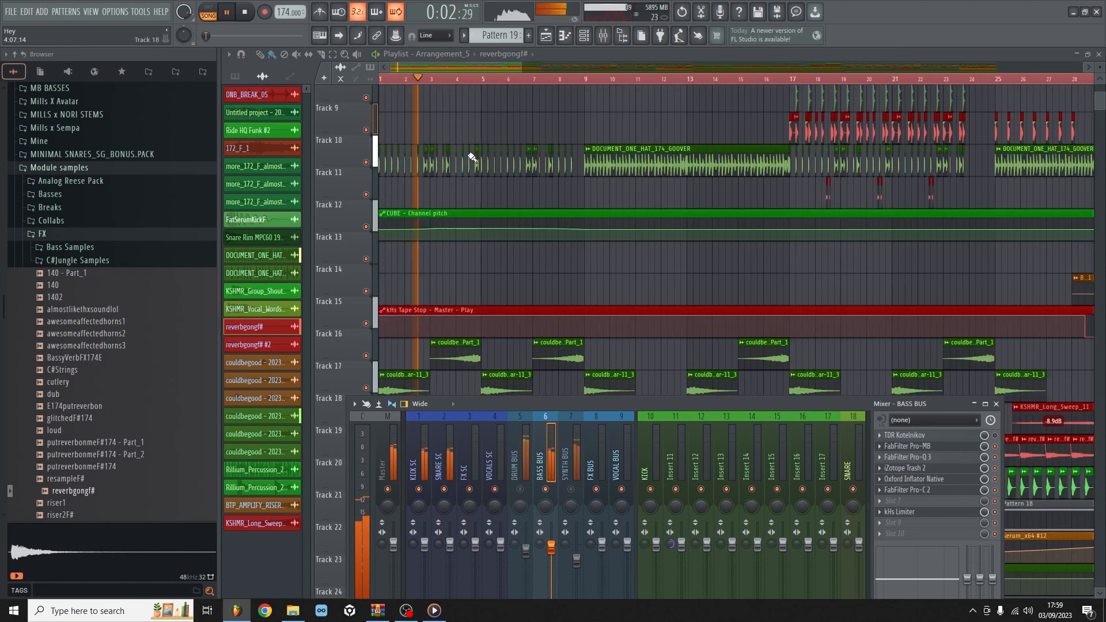
pyautogui.scroll(-6, 464, 173)
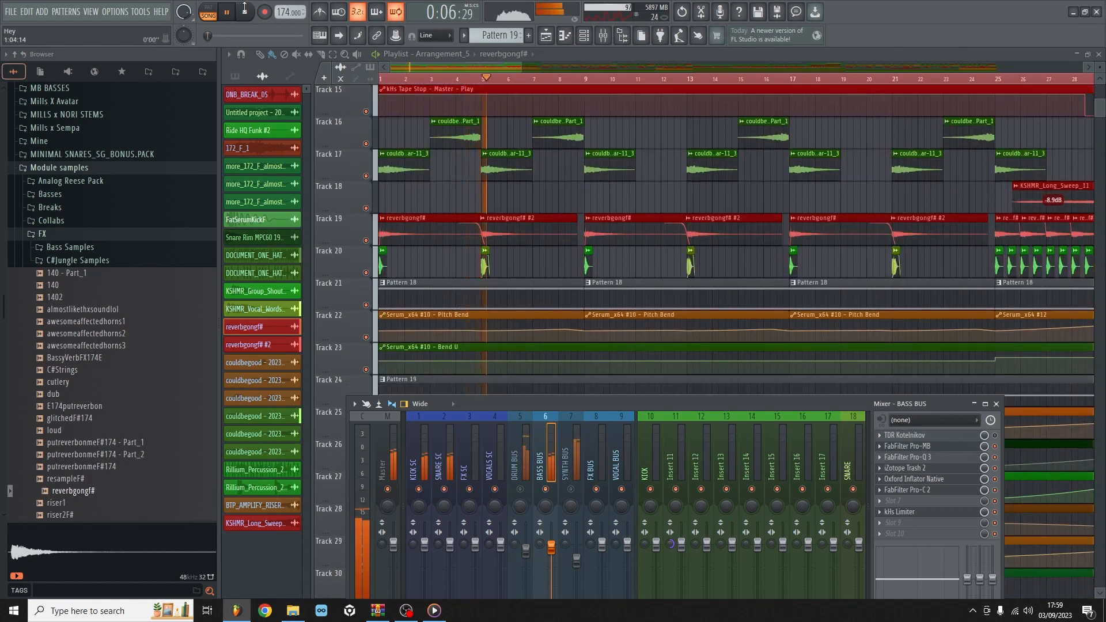
pyautogui.press('space')
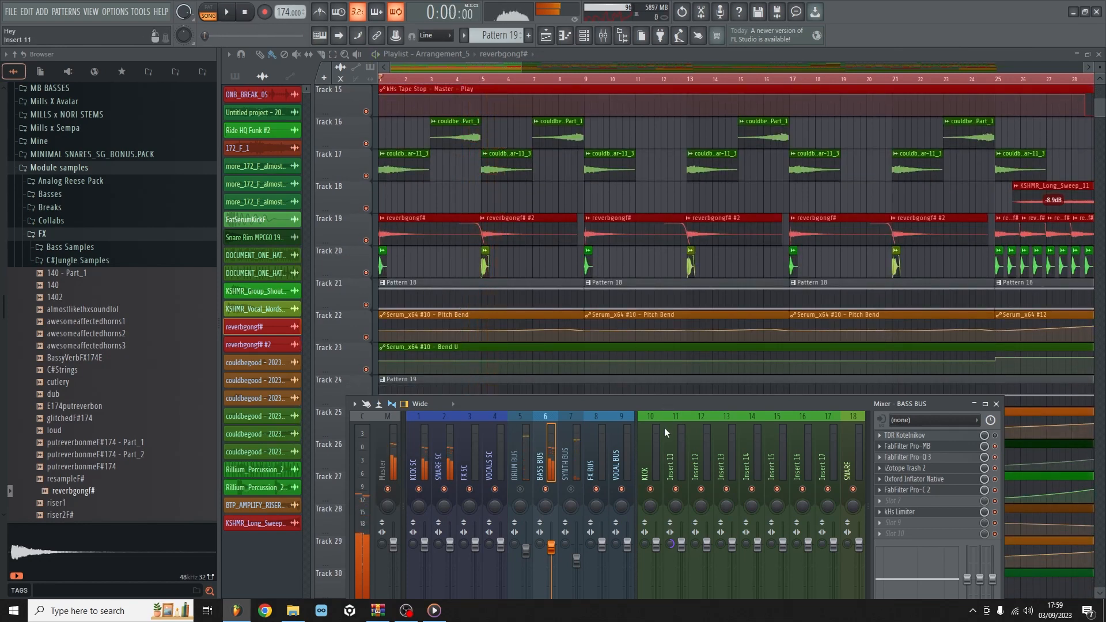
# Select mixer Insert 51 to show its effect chain and routing, play the intro briefly from bar 1, and close the mixer
pyautogui.scroll(-10, 663, 428)
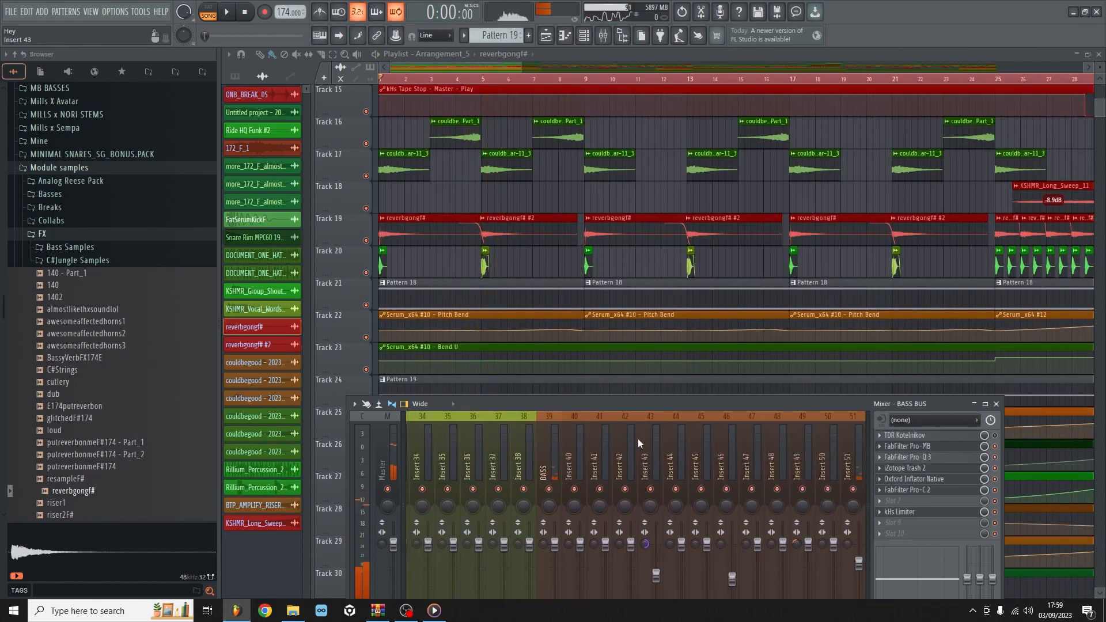
pyautogui.scroll(-3, 638, 438)
pyautogui.click(704, 458)
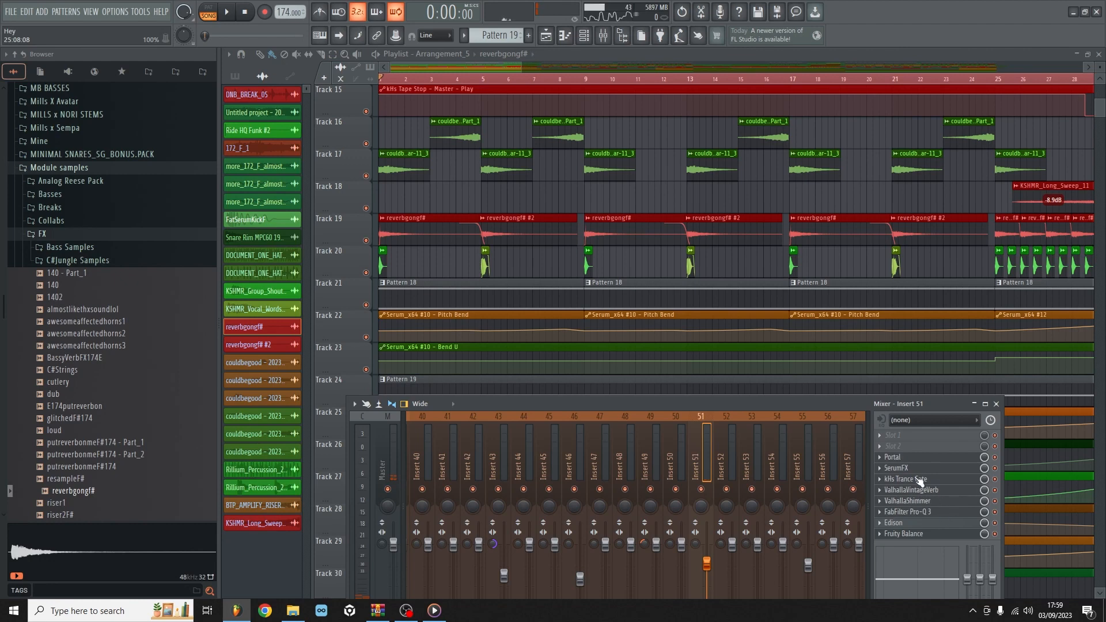
pyautogui.moveTo(740, 403); pyautogui.dragTo(763, 150)
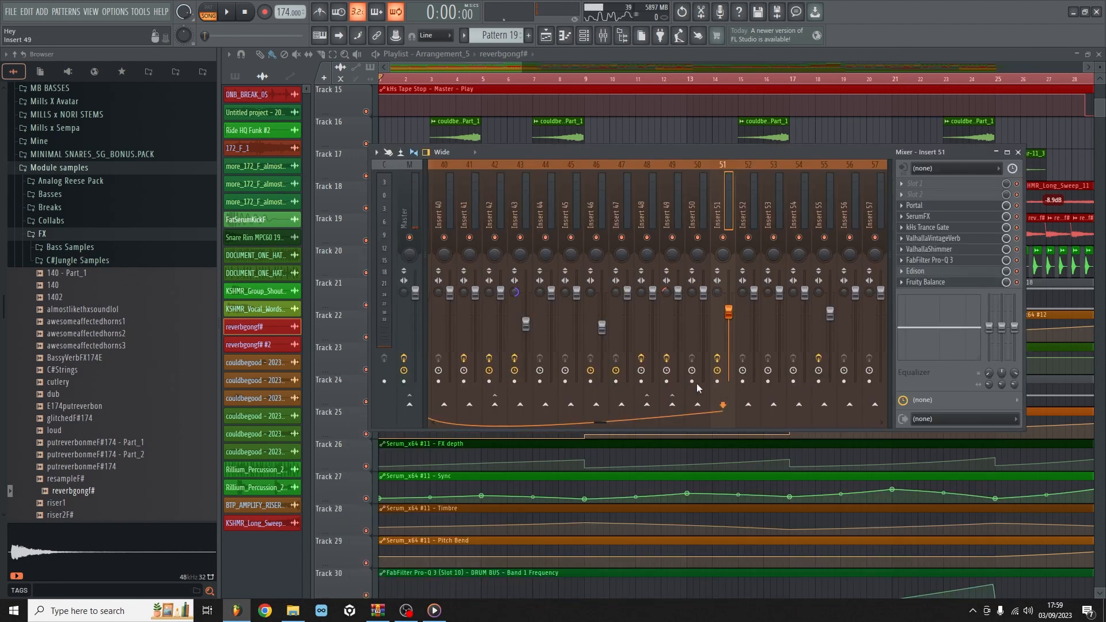
pyautogui.click(226, 10)
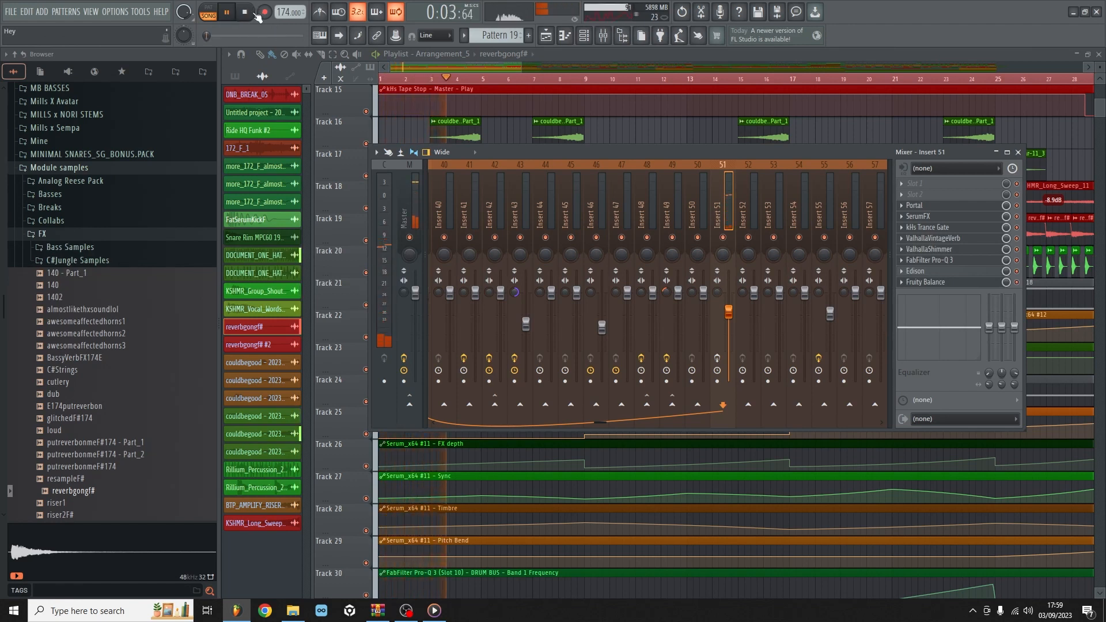
pyautogui.press('space')
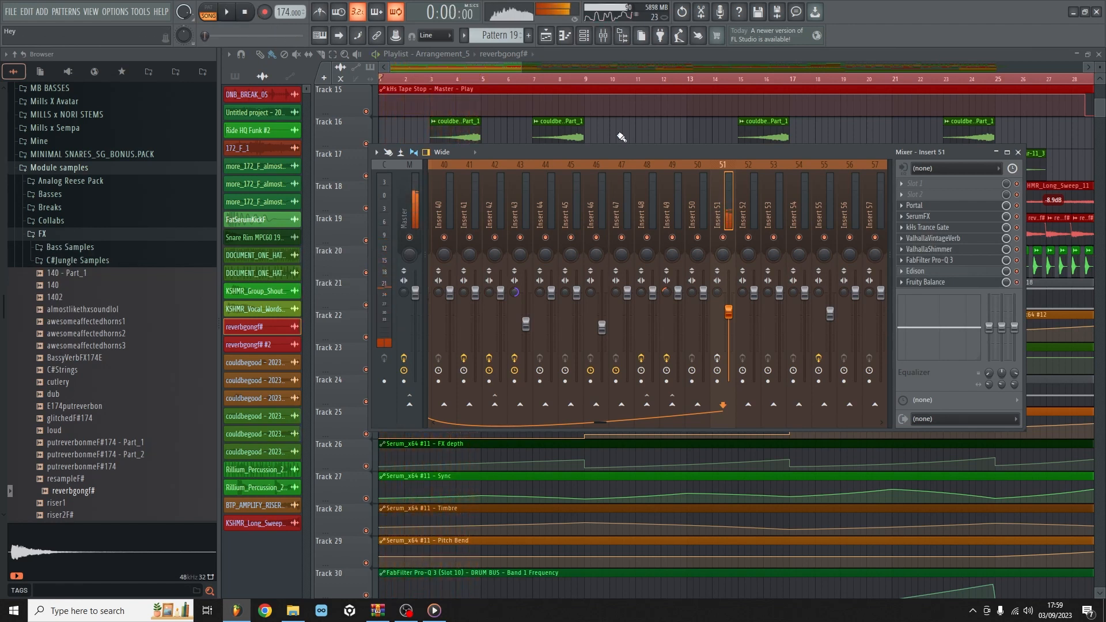
pyautogui.press('F9')
# Solo Track 13, play its clips briefly from bar 33, and restore the other tracks
pyautogui.scroll(-5, 527, 79)
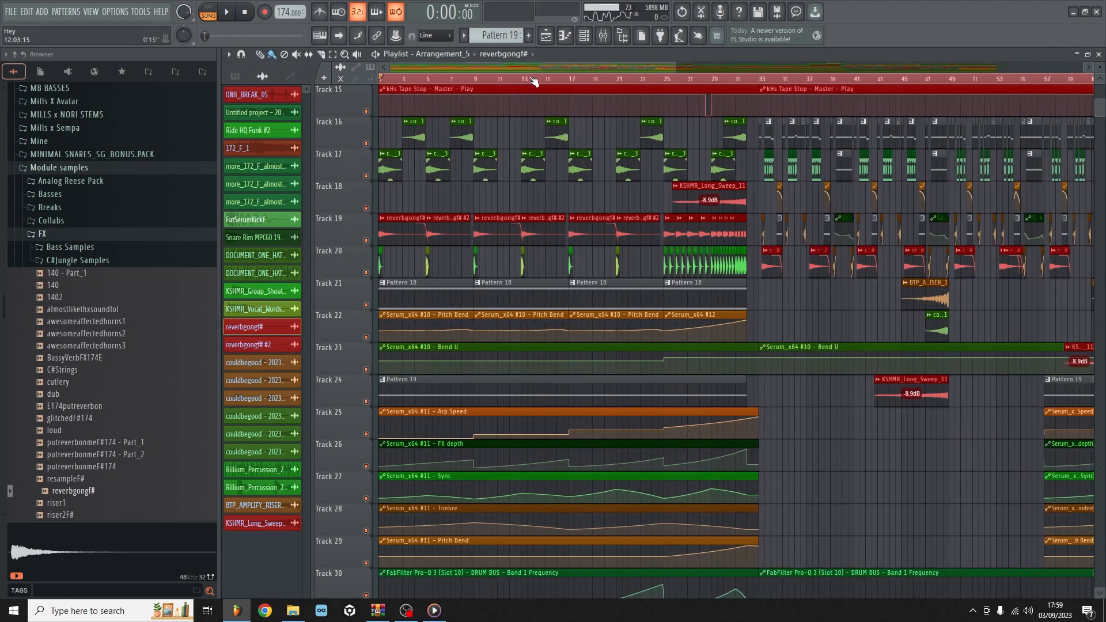
pyautogui.scroll(8, 792, 81)
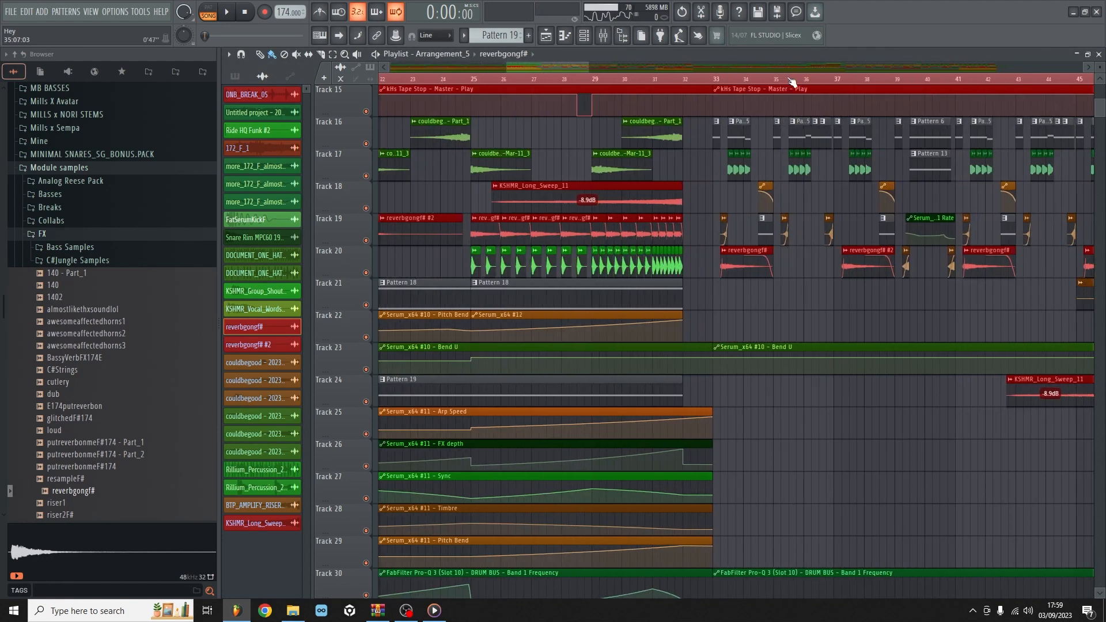
pyautogui.scroll(5, 646, 125)
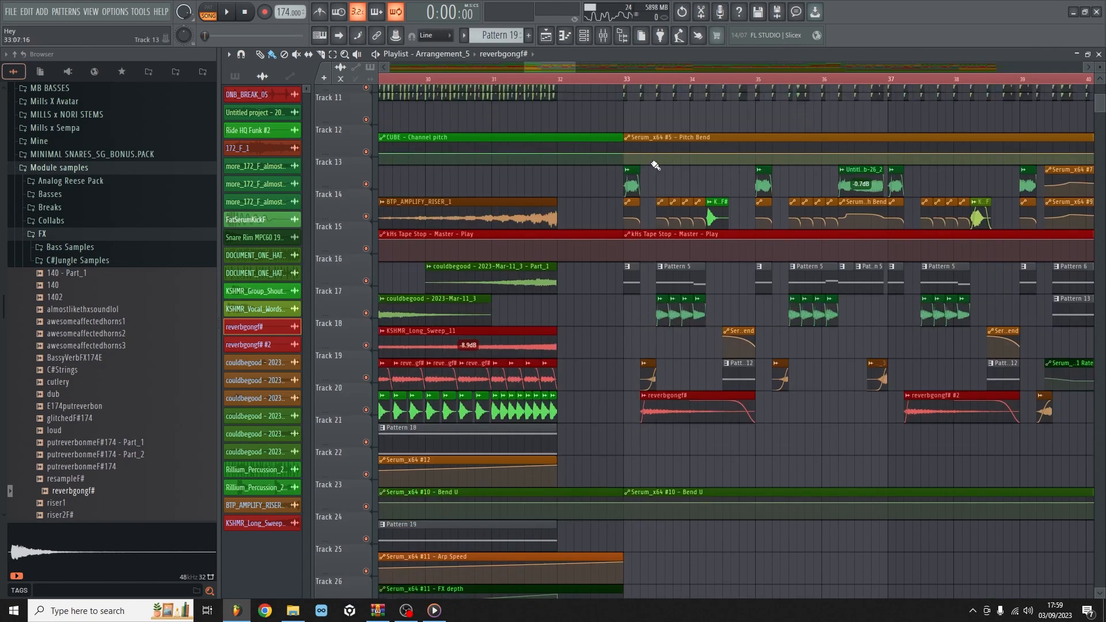
pyautogui.click(628, 81)
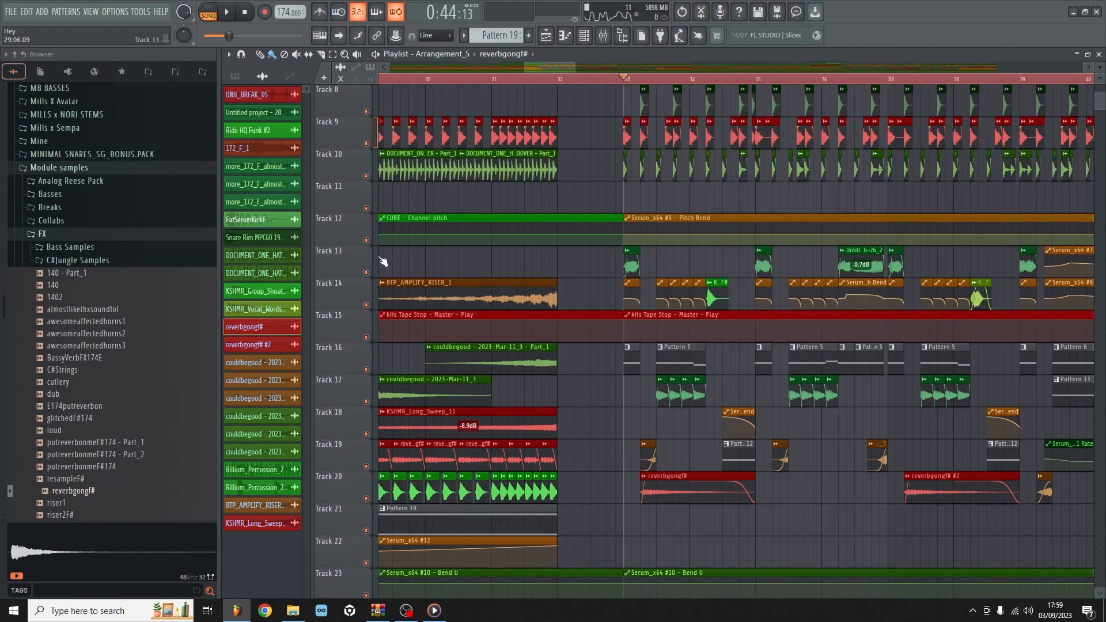
pyautogui.rightClick(366, 273)
pyautogui.press('space')
pyautogui.press('space')
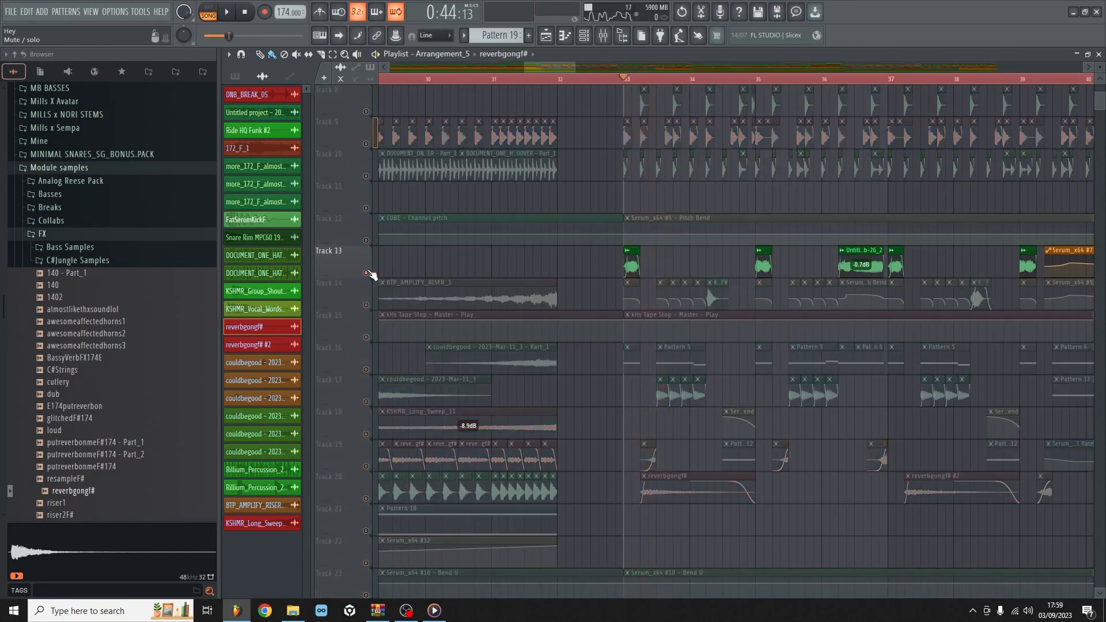
pyautogui.press('space')
pyautogui.press('space')
pyautogui.rightClick(367, 273)
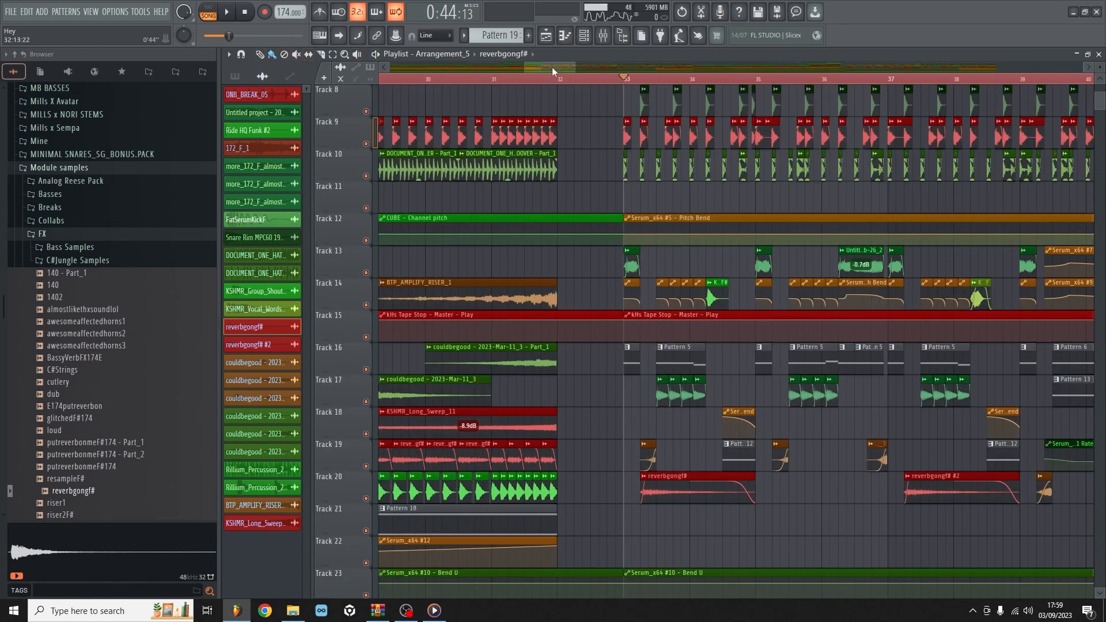
# Return to the intro at bar 1 and view the effect chain on mixer Insert 51, closing the mixer again
pyautogui.moveTo(552, 67); pyautogui.dragTo(418, 67)
pyautogui.click(404, 79)
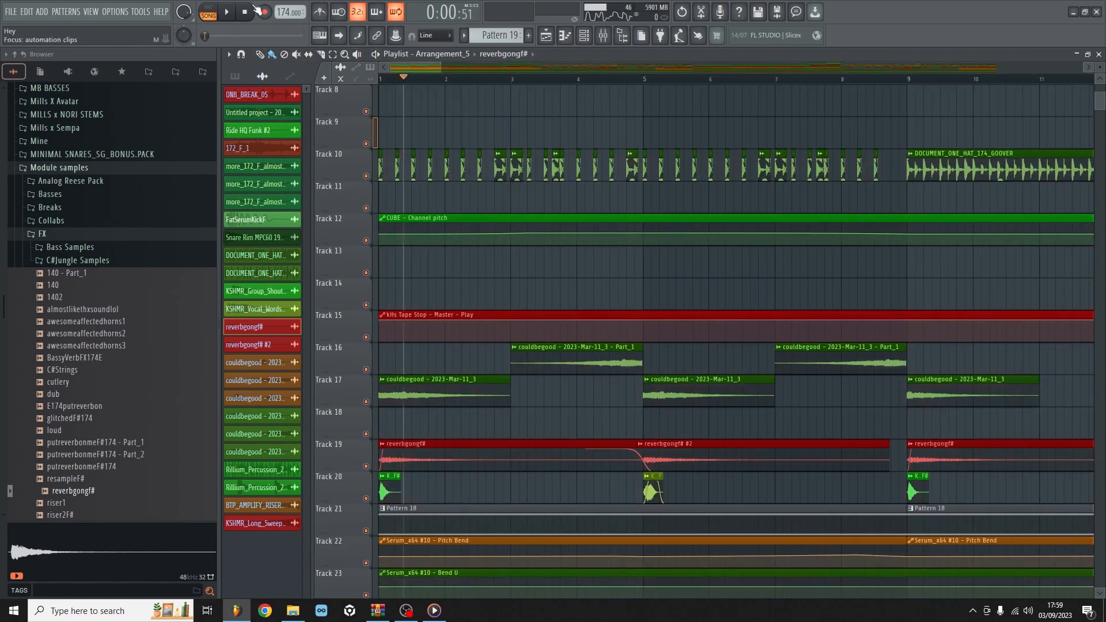
pyautogui.click(604, 36)
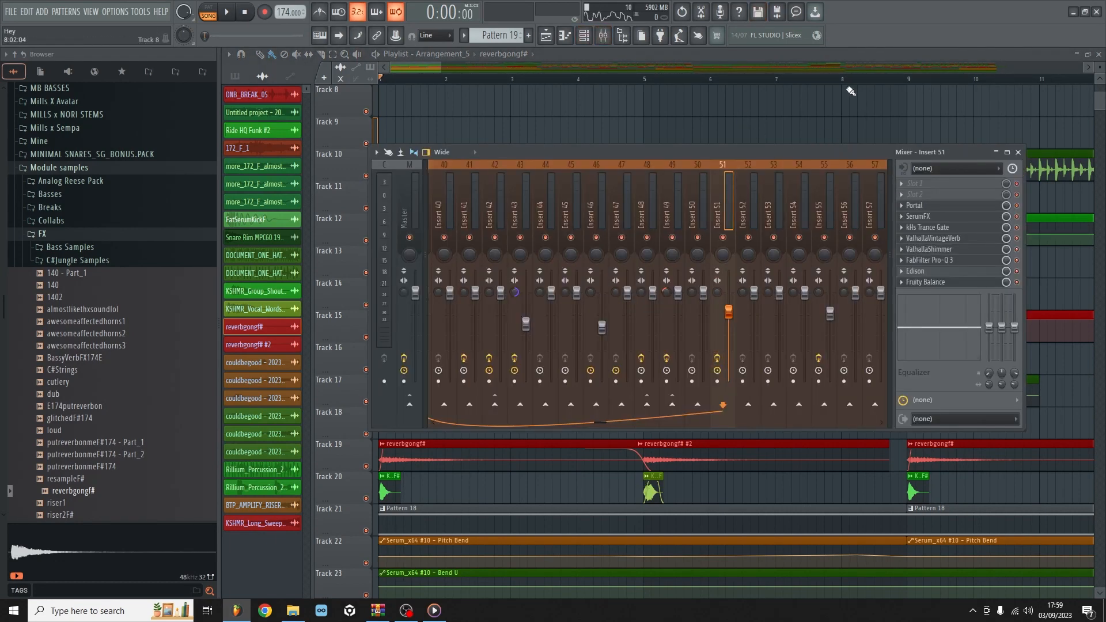
pyautogui.scroll(-5, 880, 82)
pyautogui.press('F9')
# Examine the layers and automation clips on Tracks 11 to 31 from the intro through the build-up and past the drop
pyautogui.scroll(-5, 672, 165)
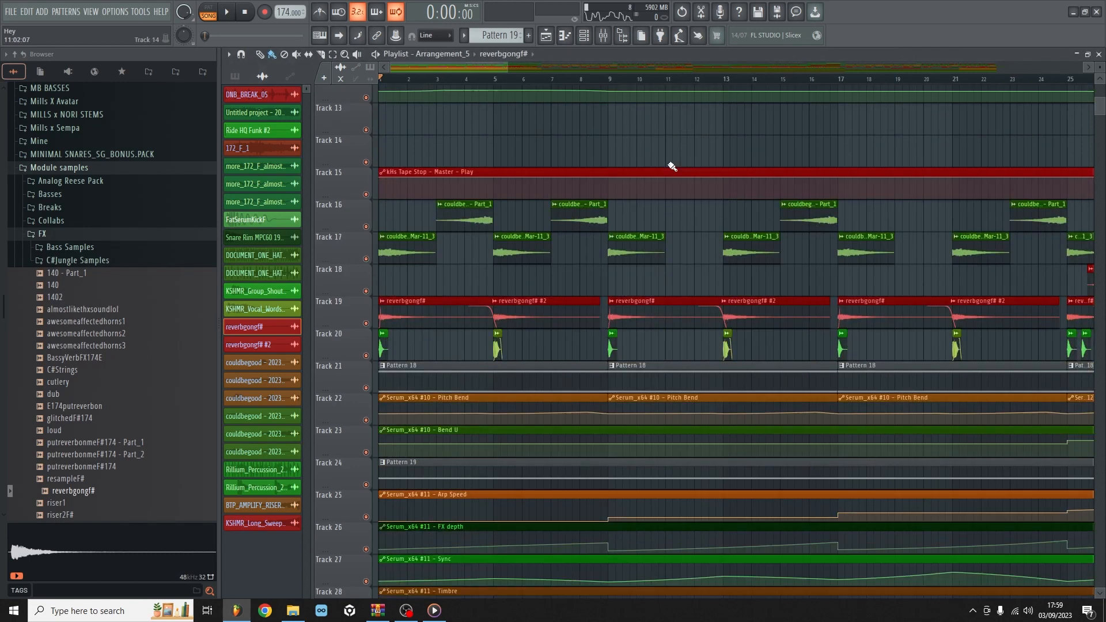
pyautogui.scroll(-2, 585, 170)
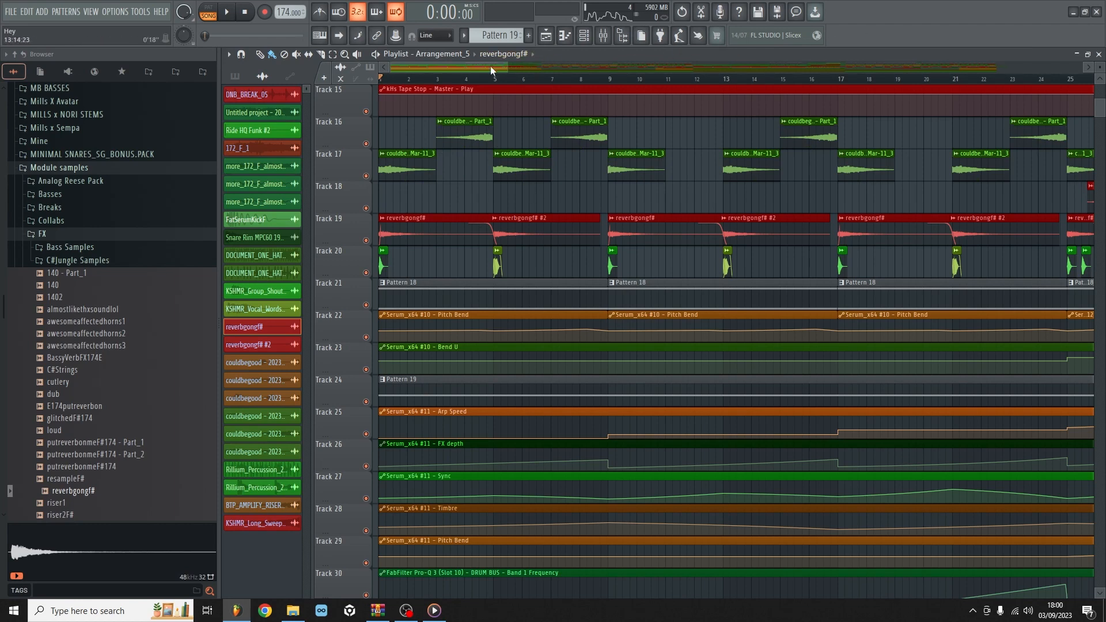
pyautogui.moveTo(490, 66); pyautogui.dragTo(556, 75)
pyautogui.scroll(4, 625, 71)
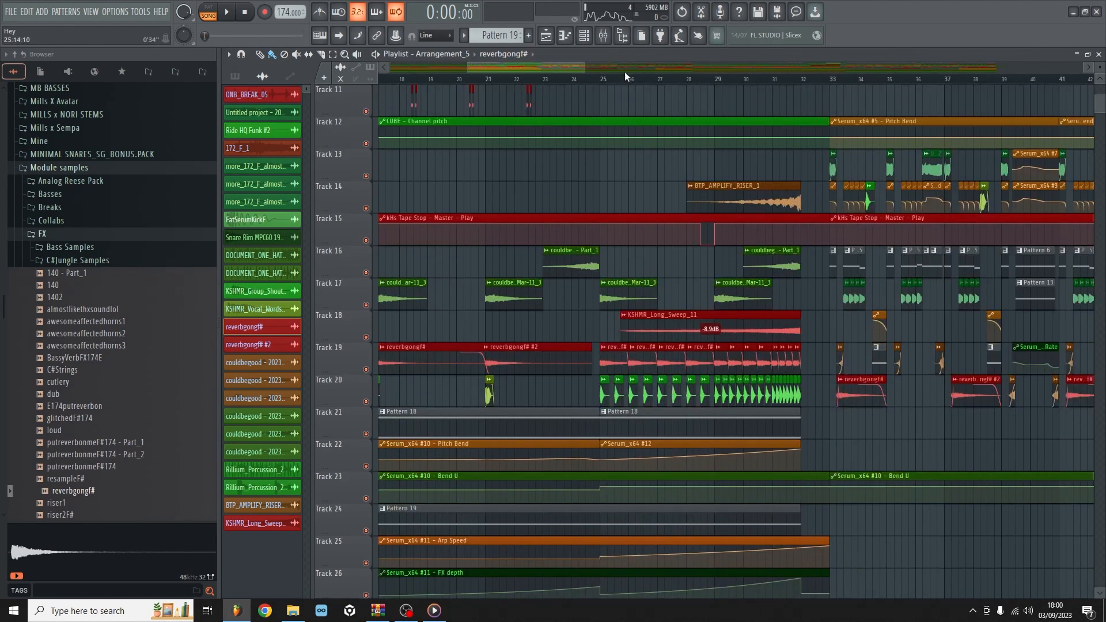
pyautogui.scroll(-5, 652, 81)
pyautogui.scroll(1, 558, 230)
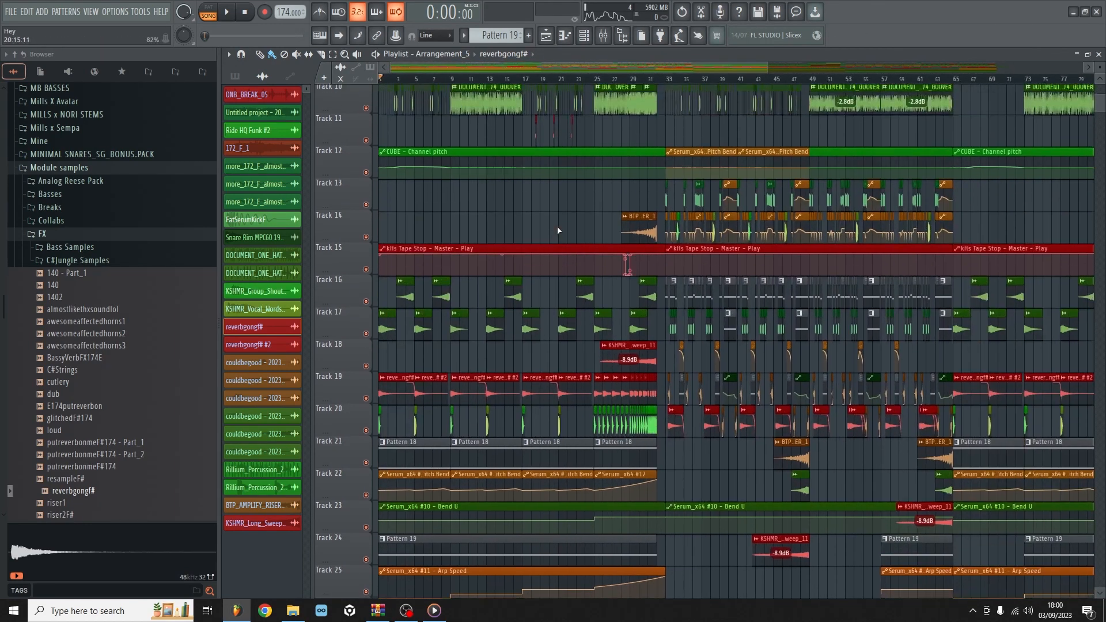
pyautogui.scroll(-6, 558, 231)
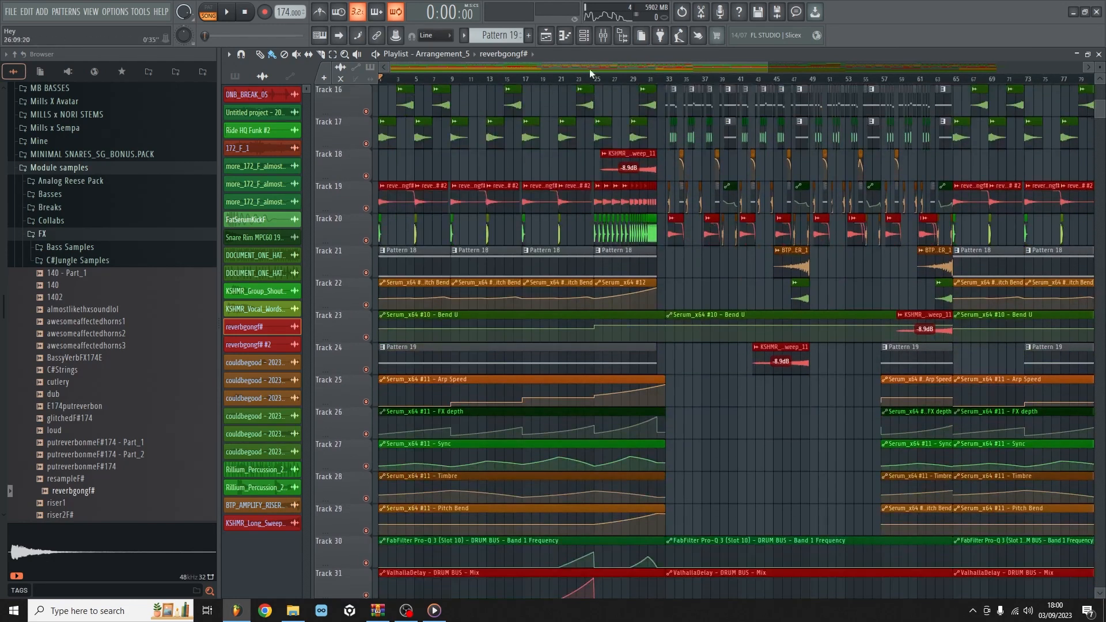
pyautogui.scroll(5, 595, 80)
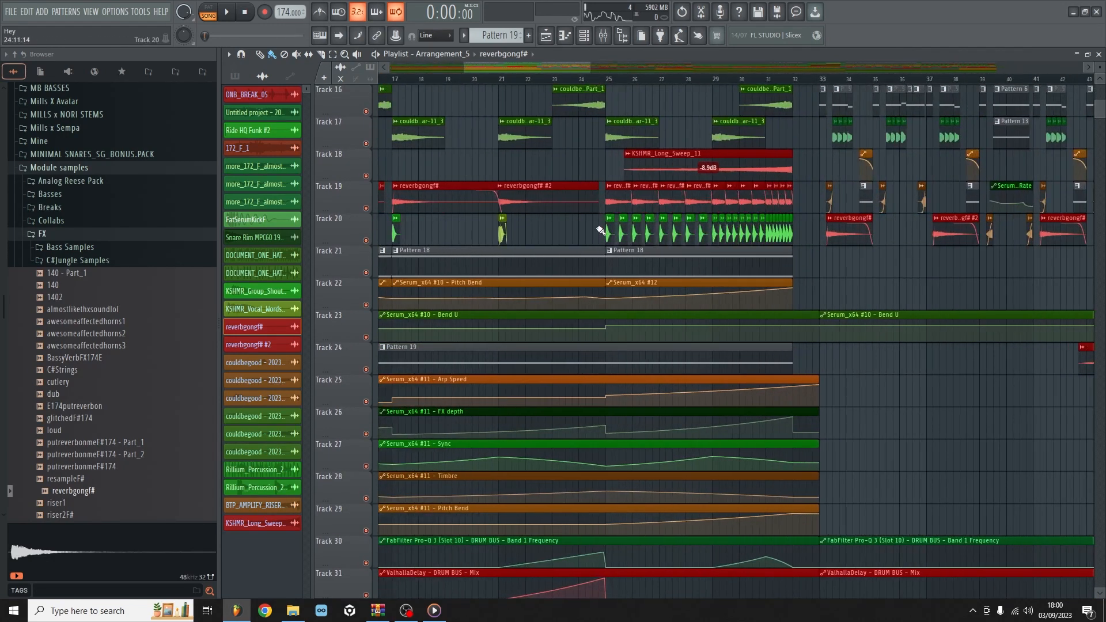
# Solo Track 20 with Track 19 enabled, play their build-up clips briefly from bar 25, and restore all tracks
pyautogui.rightClick(368, 240)
pyautogui.click(366, 208)
pyautogui.scroll(7, 360, 173)
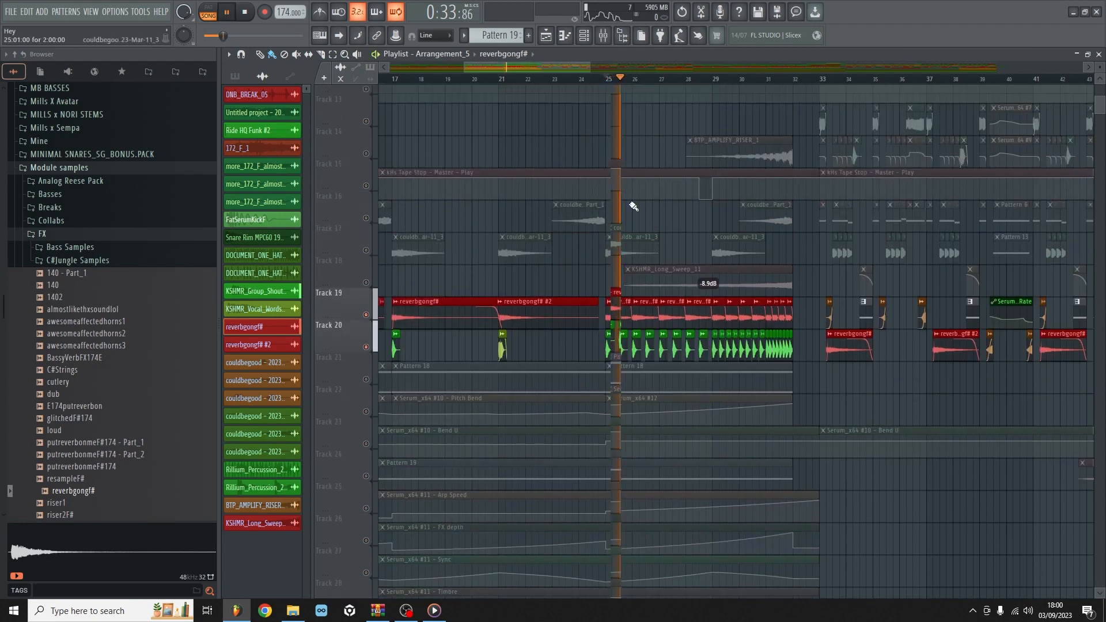
pyautogui.rightClick(366, 143)
pyautogui.rightClick(366, 144)
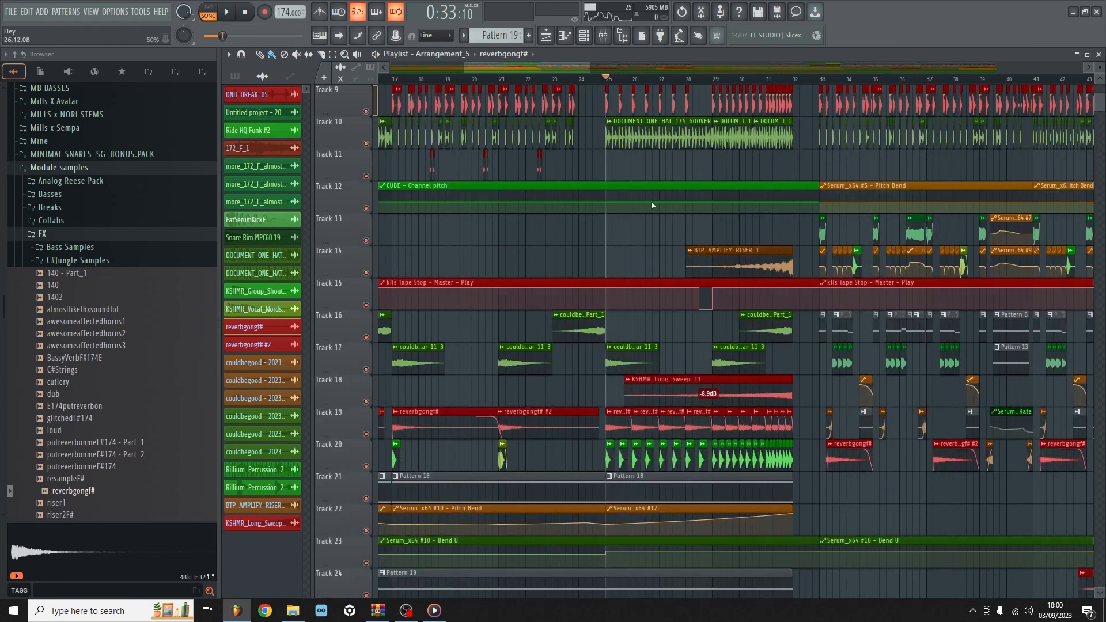
# Place the playhead at the kHs Tape Stop dip in bar 28 and view the mixer briefly
pyautogui.scroll(-6, 656, 204)
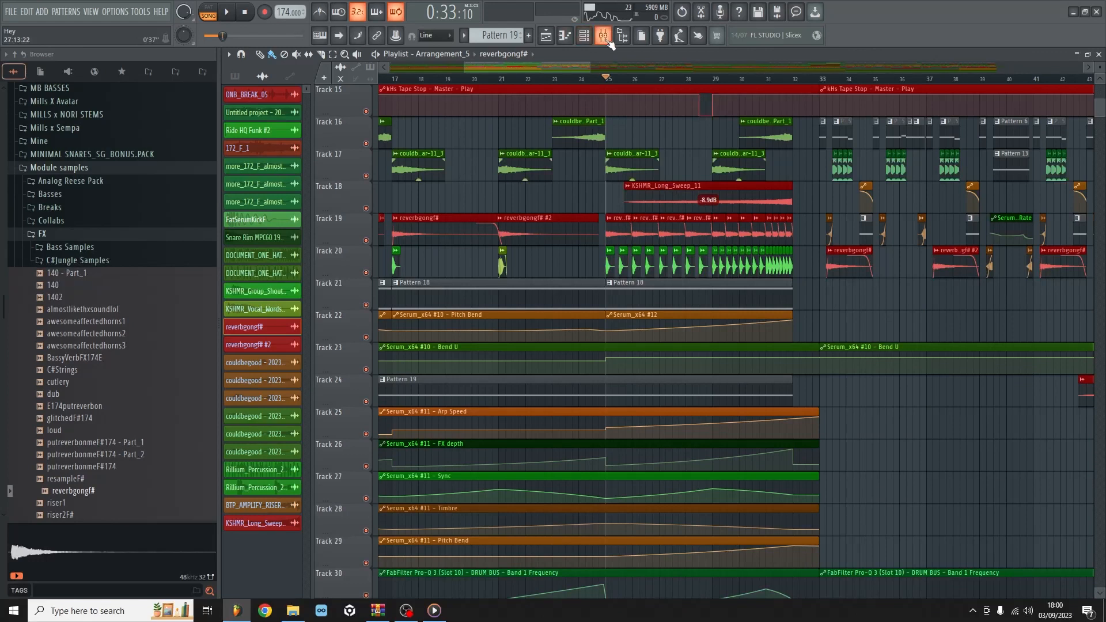
pyautogui.click(706, 79)
pyautogui.scroll(2, 705, 80)
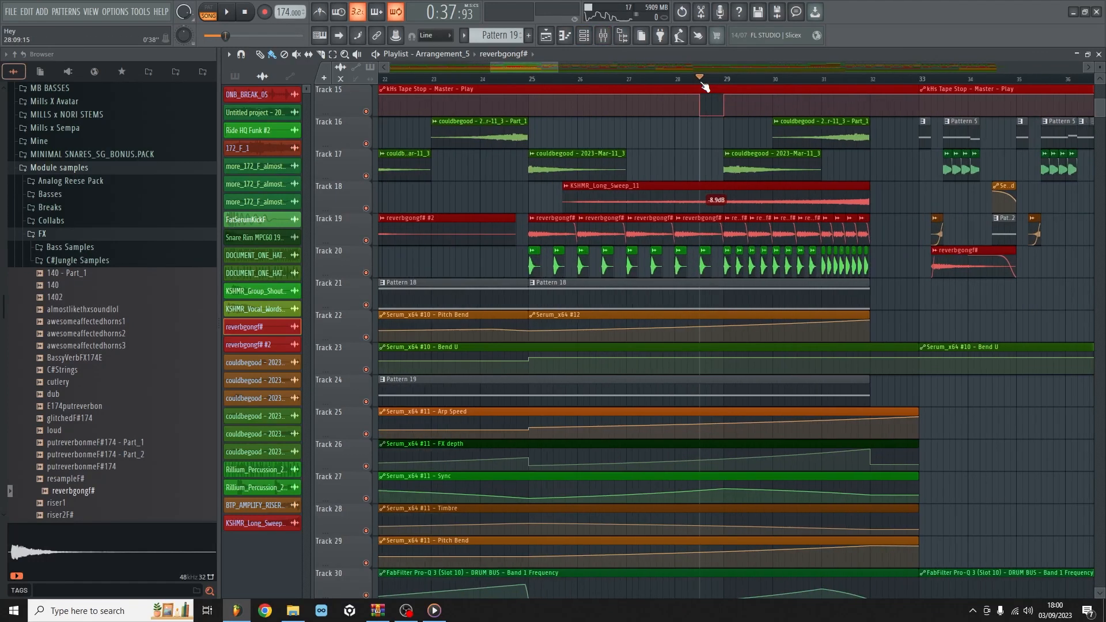
pyautogui.click(611, 40)
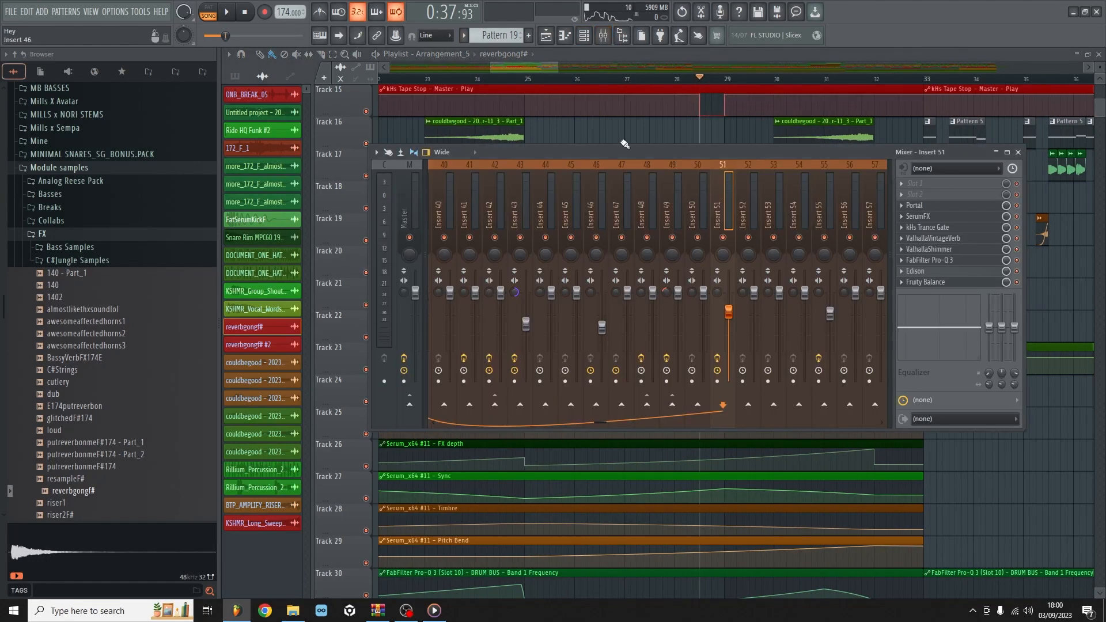
pyautogui.press('F9')
# Switch to Media Player with the Hey track, close it, and view build-up Tracks 7 to 22 in the FL Studio playlist
pyautogui.click(435, 611)
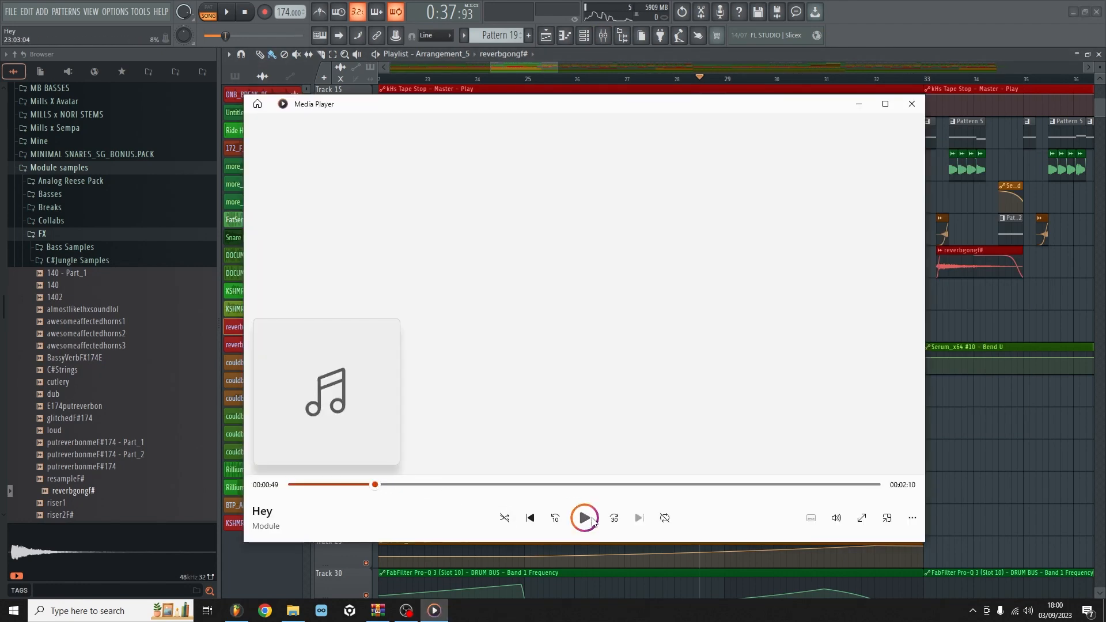
pyautogui.click(904, 111)
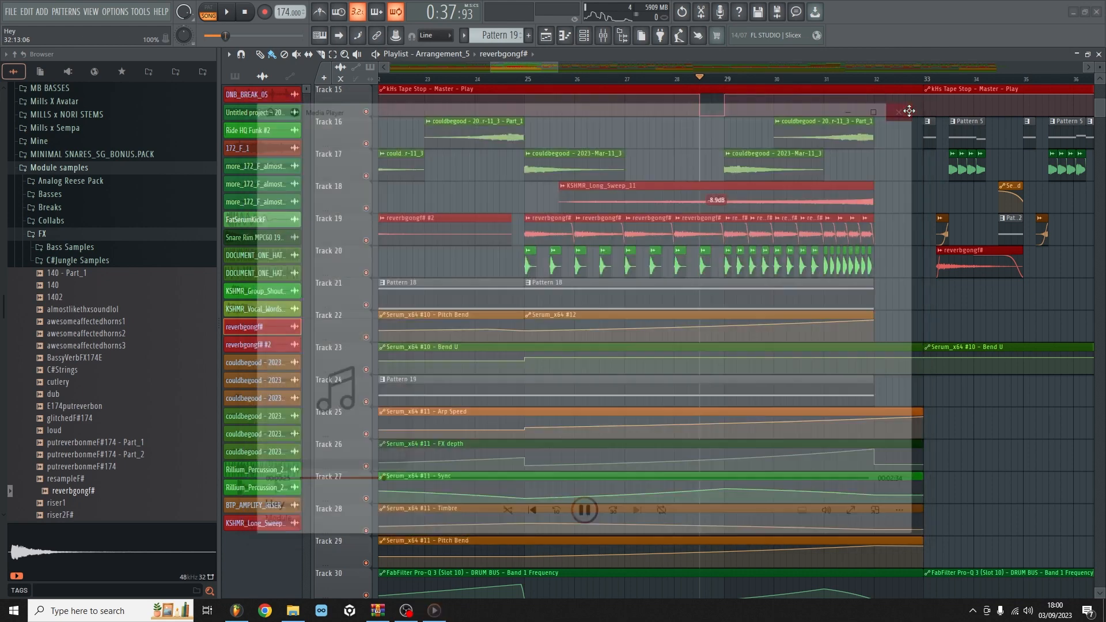
pyautogui.scroll(8, 411, 377)
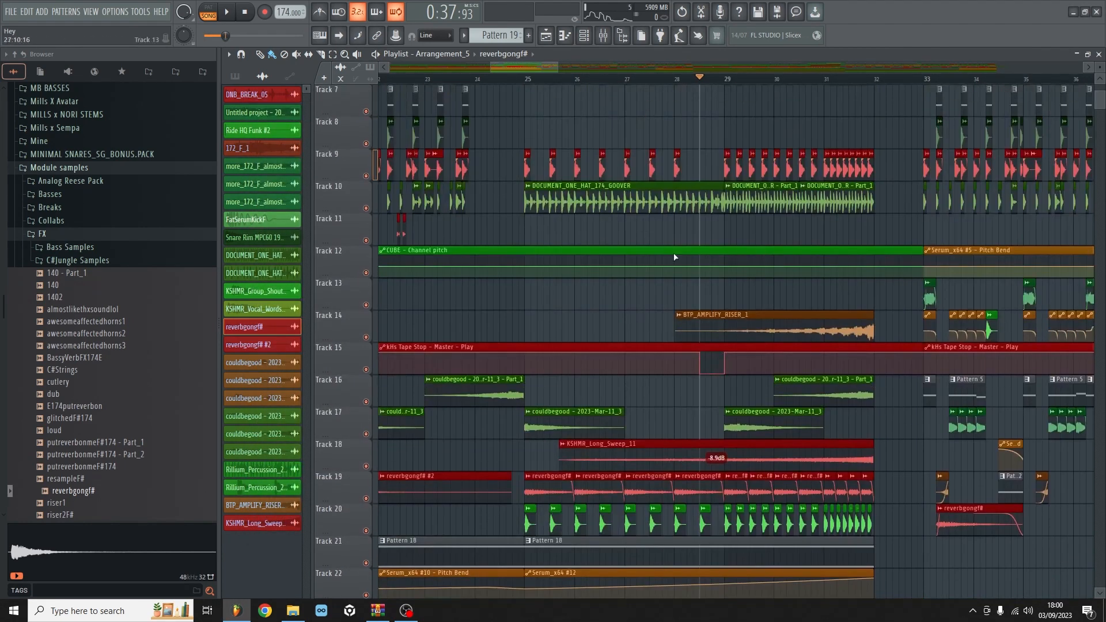
# Play the build-up from bar 25 through the kHs Tape Stop dip and stop playback
pyautogui.click(530, 81)
pyautogui.press('space')
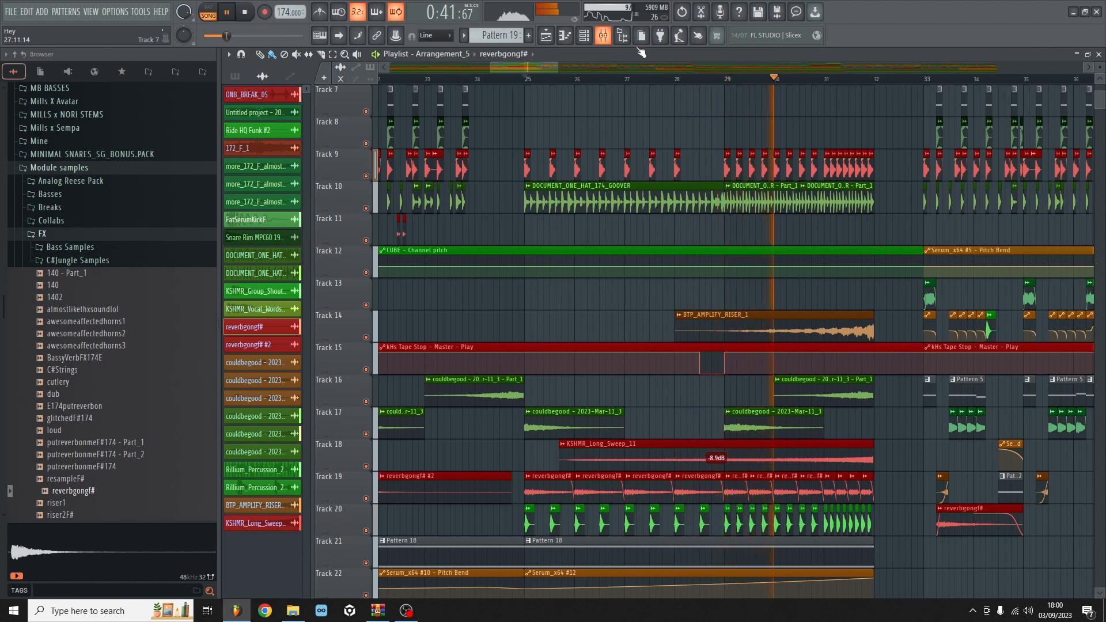
pyautogui.click(247, 14)
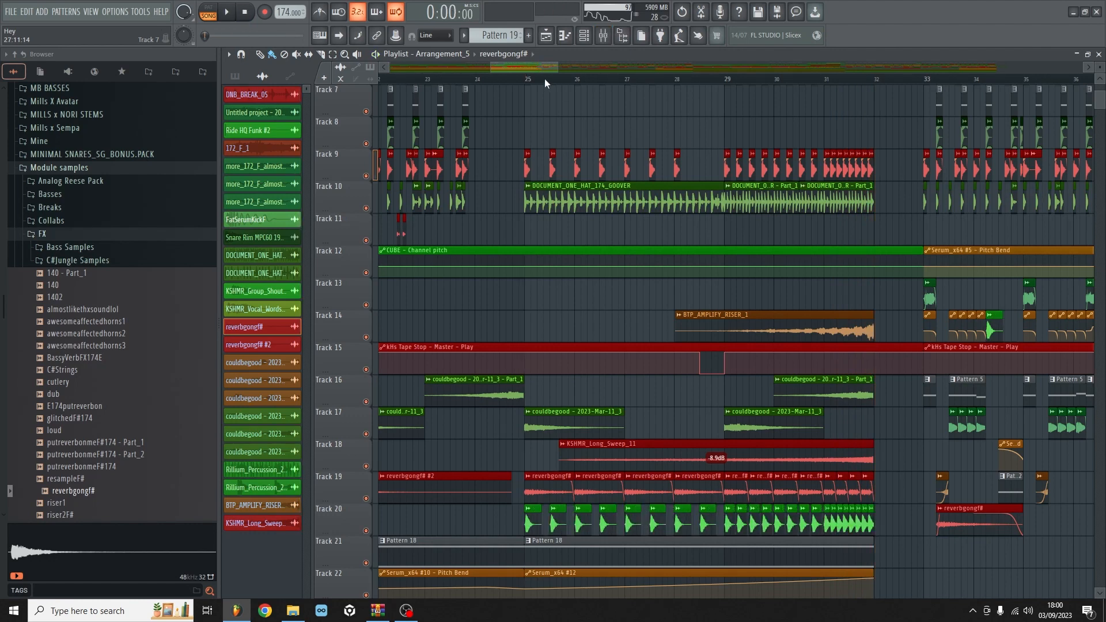
# Place the playhead at bar 28 and view the kHs Tape Stop effect on the Master mixer track
pyautogui.click(675, 79)
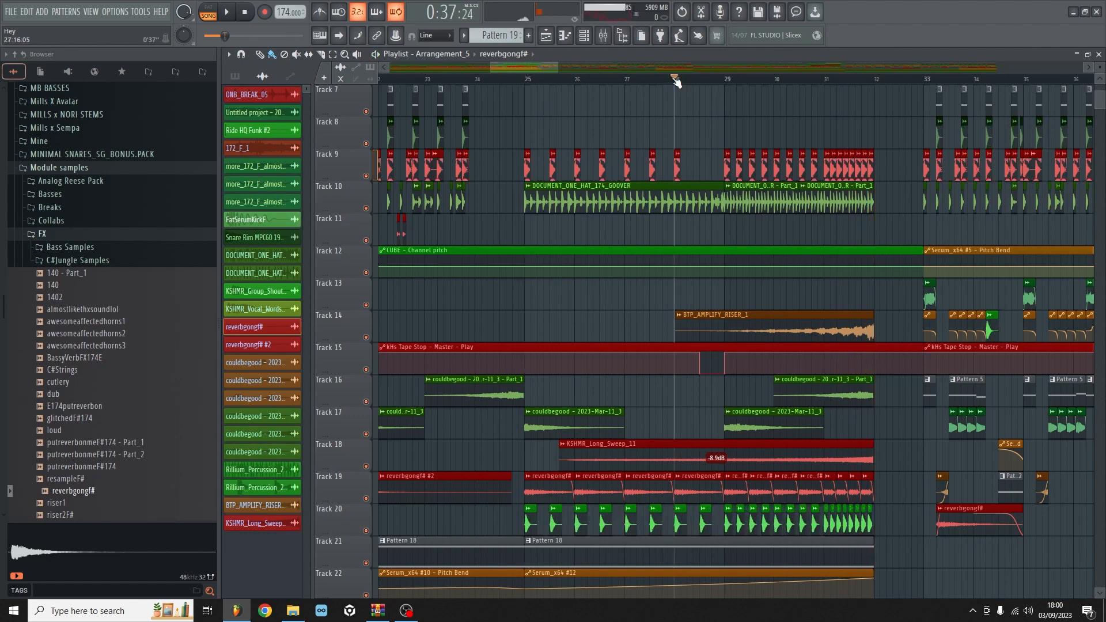
pyautogui.click(605, 35)
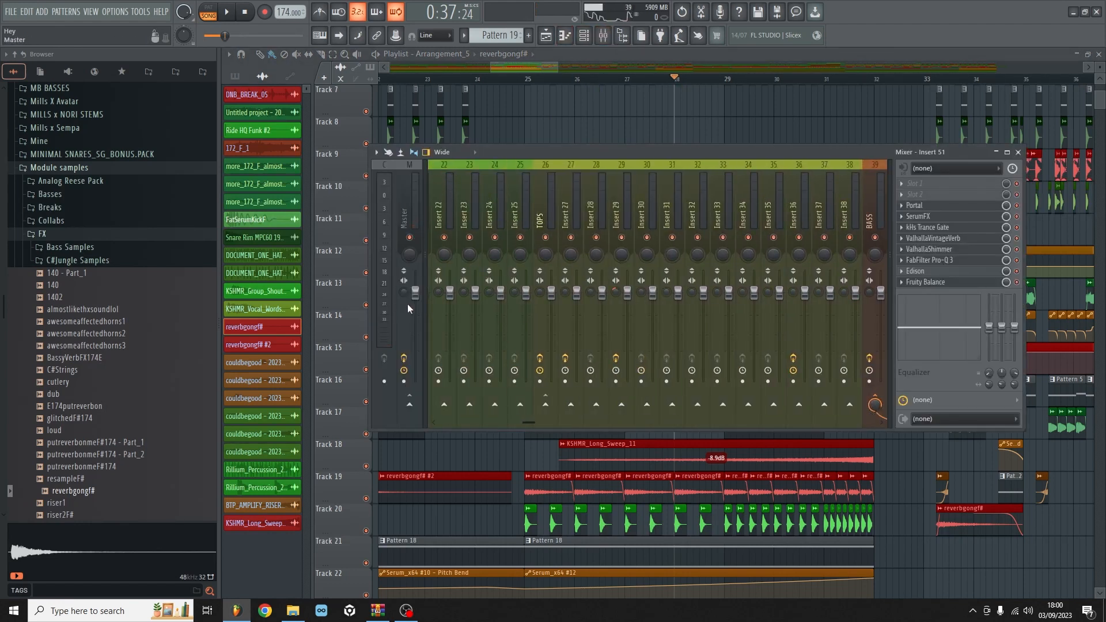
pyautogui.click(416, 216)
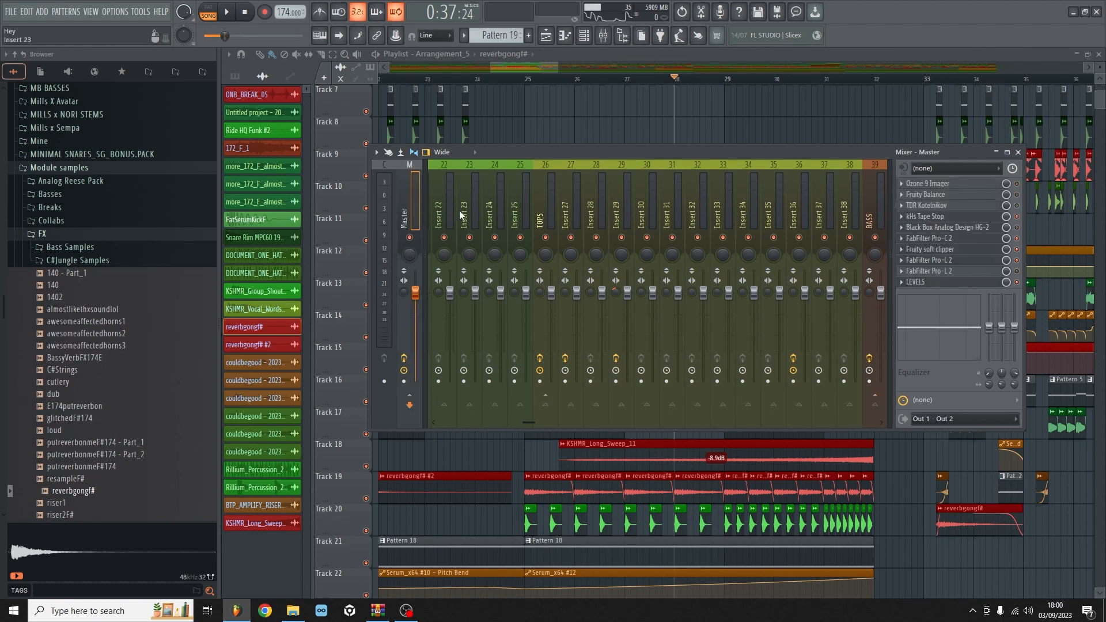
pyautogui.click(951, 217)
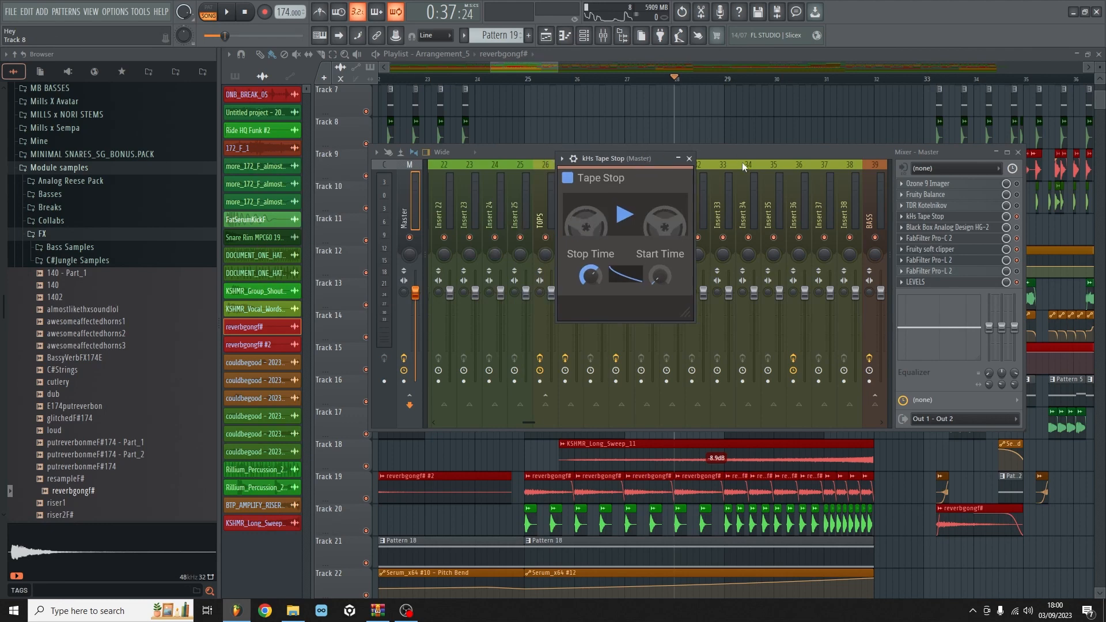
pyautogui.click(725, 317)
pyautogui.click(400, 195)
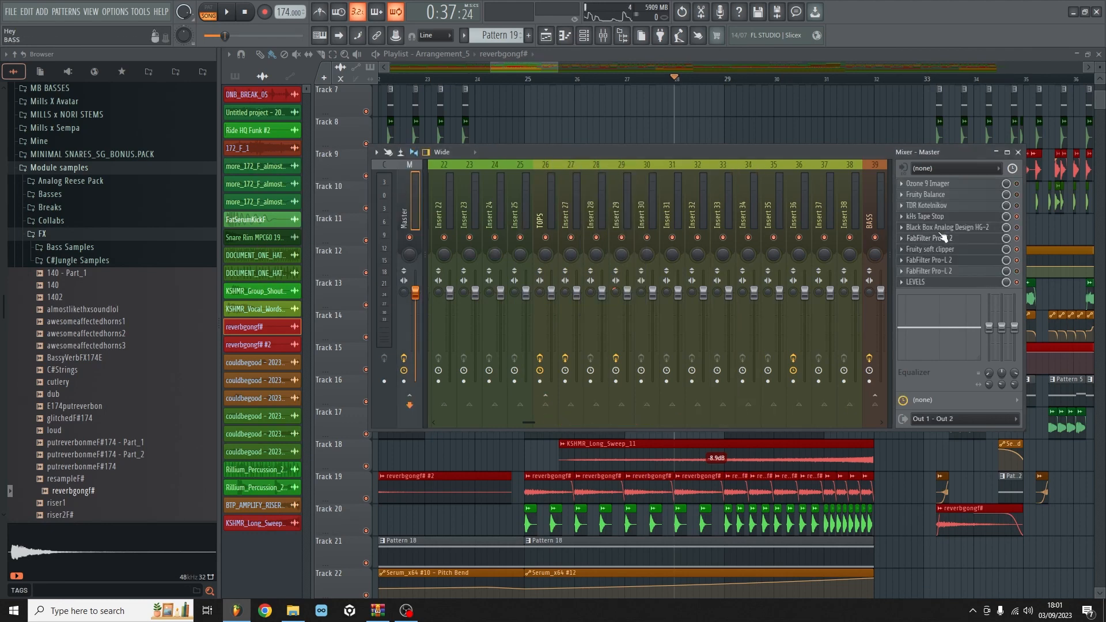
# Reopen the Master's kHs Tape Stop, move the mixer below its Track 15 automation clip, and close both after viewing
pyautogui.click(957, 217)
pyautogui.moveTo(948, 144); pyautogui.dragTo(946, 193)
pyautogui.moveTo(702, 201); pyautogui.dragTo(676, 415)
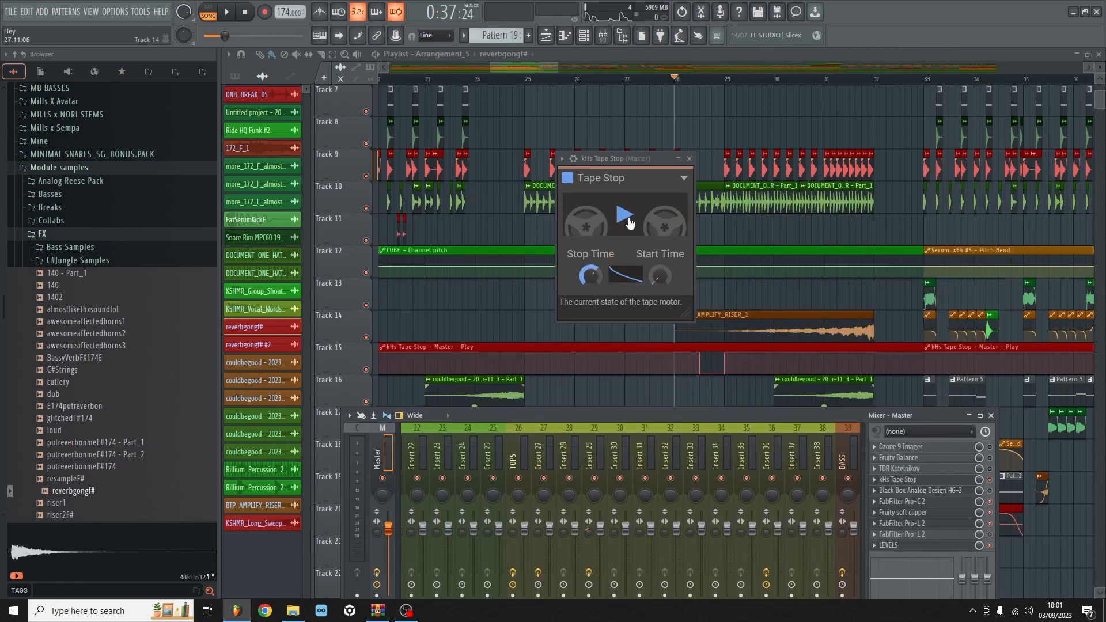
pyautogui.rightClick(724, 284)
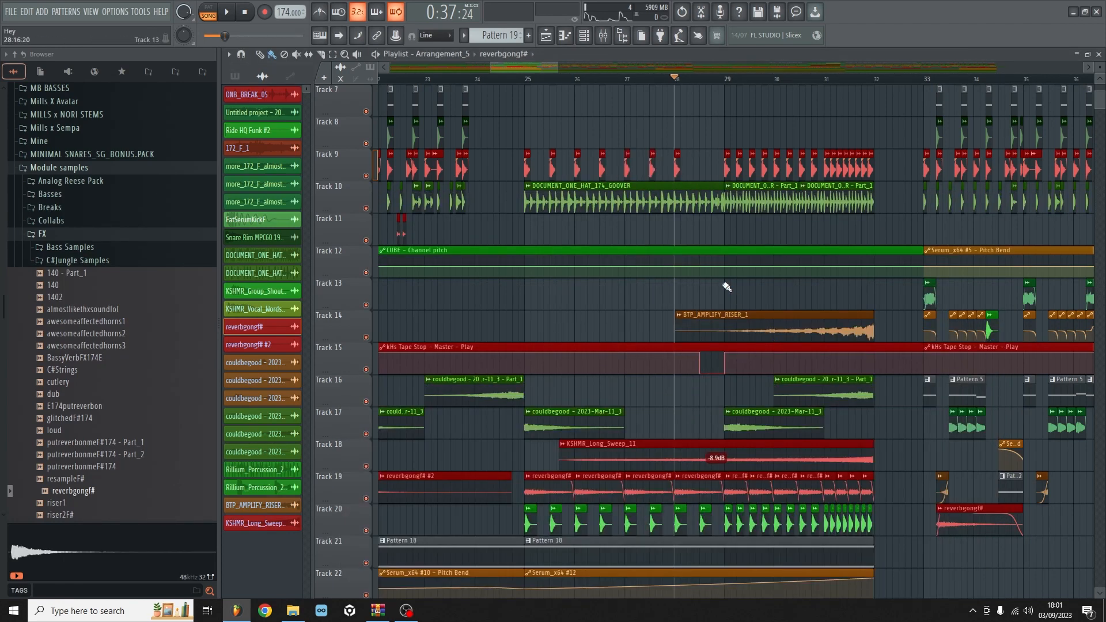
# Play from the kHs Tape Stop dip in bar 28 to the end of the build-up with the mixer open, and stop
pyautogui.click(700, 80)
pyautogui.scroll(-4, 687, 300)
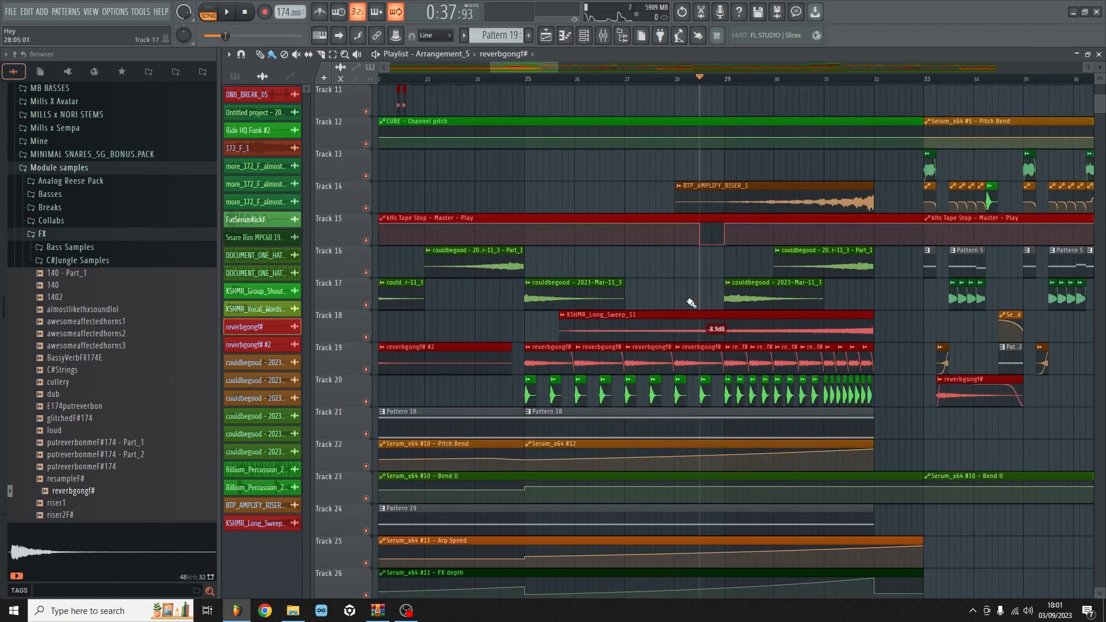
pyautogui.scroll(4, 691, 303)
pyautogui.click(603, 36)
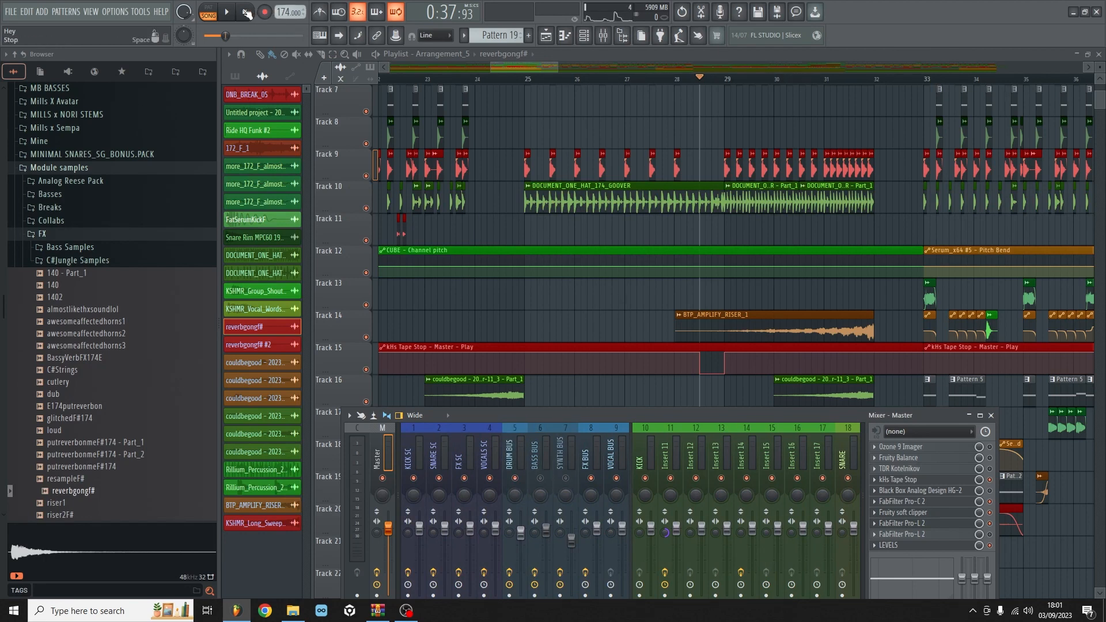
pyautogui.click(225, 12)
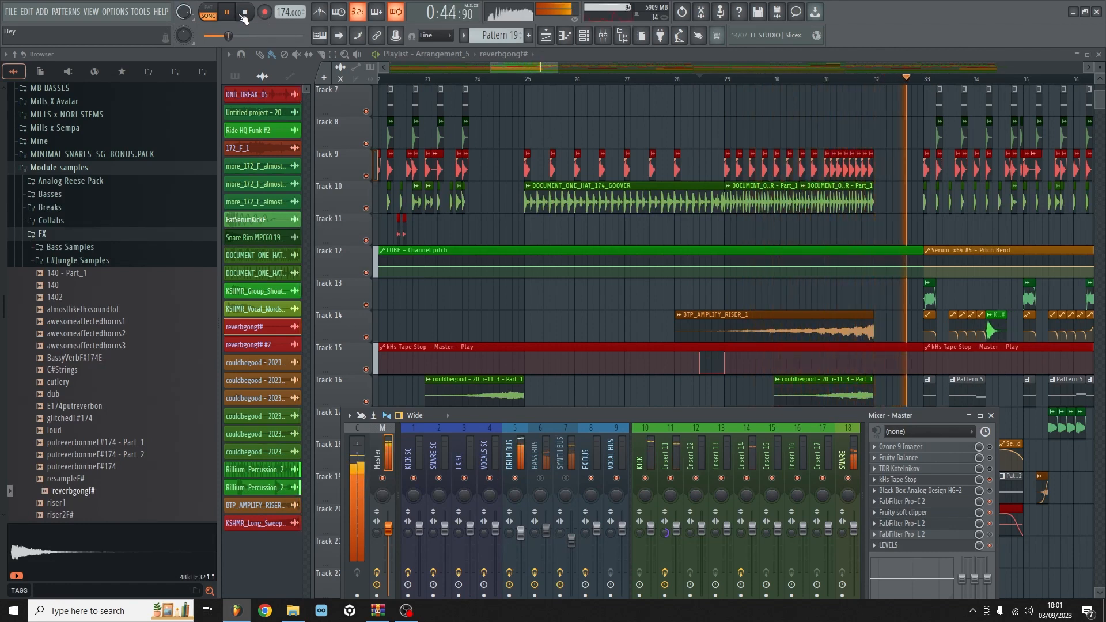
pyautogui.click(232, 13)
pyautogui.click(244, 13)
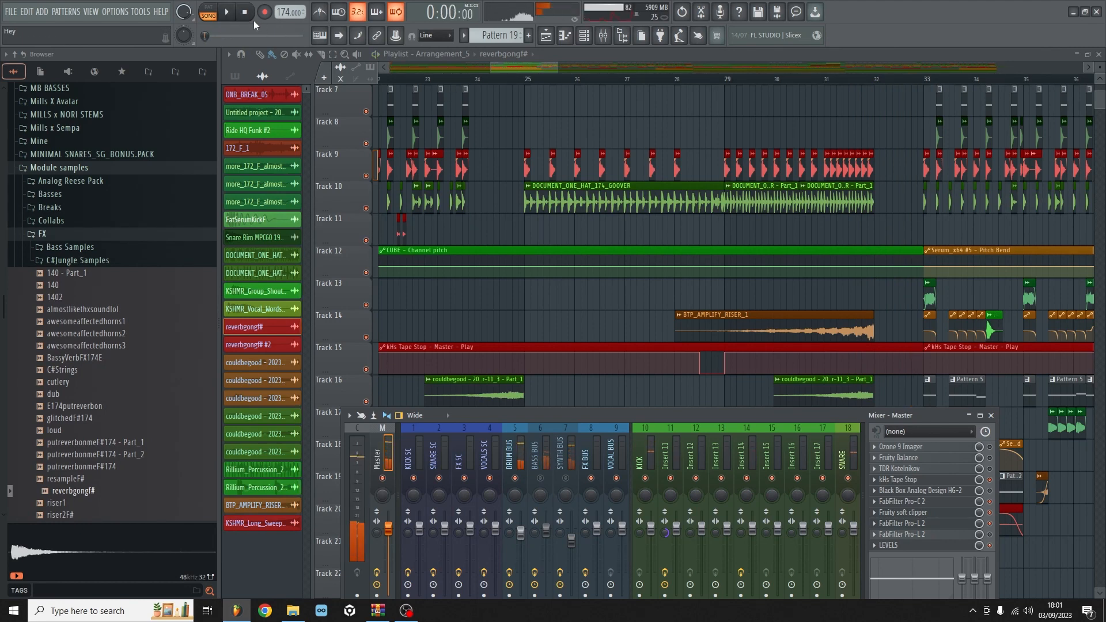
# Close the mixer and examine the full arrangement from the sidechain tracks down to the automation on Track 38
pyautogui.scroll(-10, 518, 137)
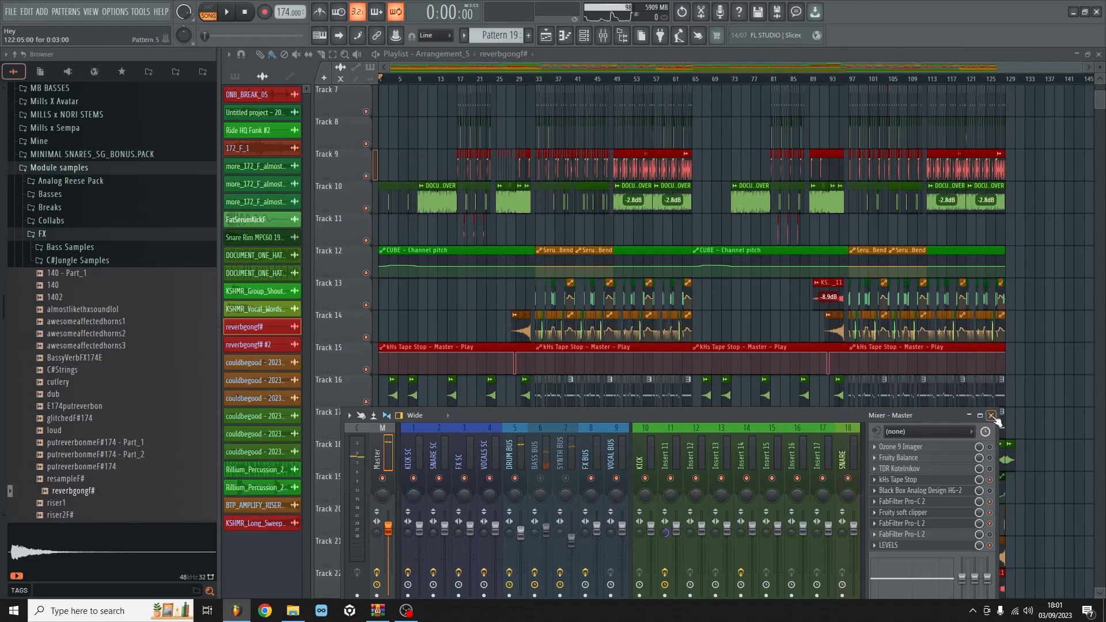
pyautogui.click(992, 416)
pyautogui.scroll(-7, 836, 368)
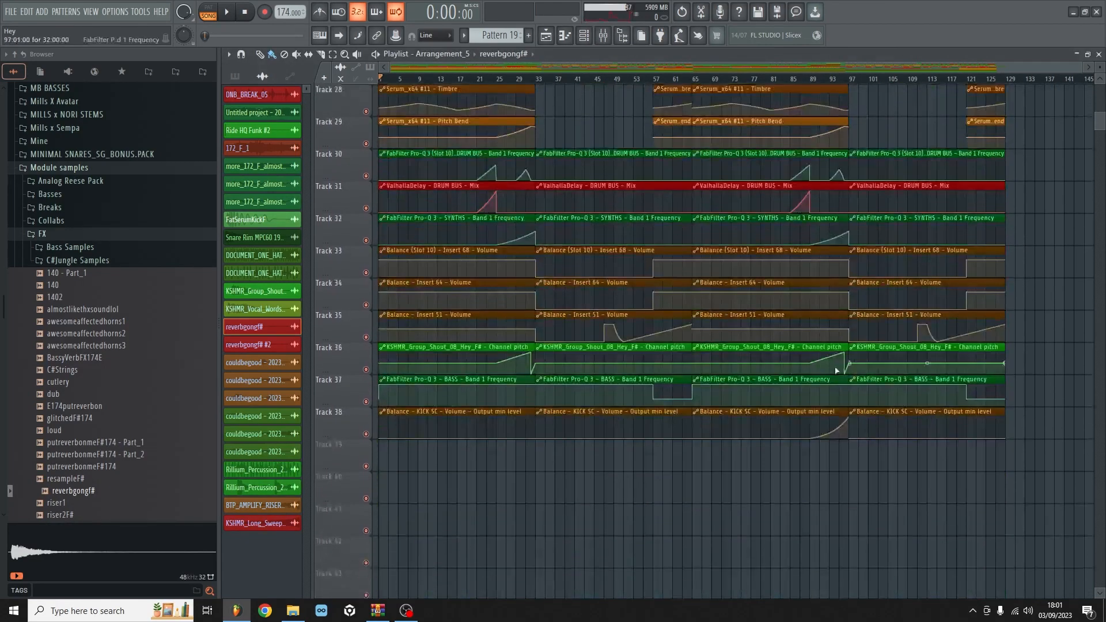
pyautogui.scroll(8, 822, 354)
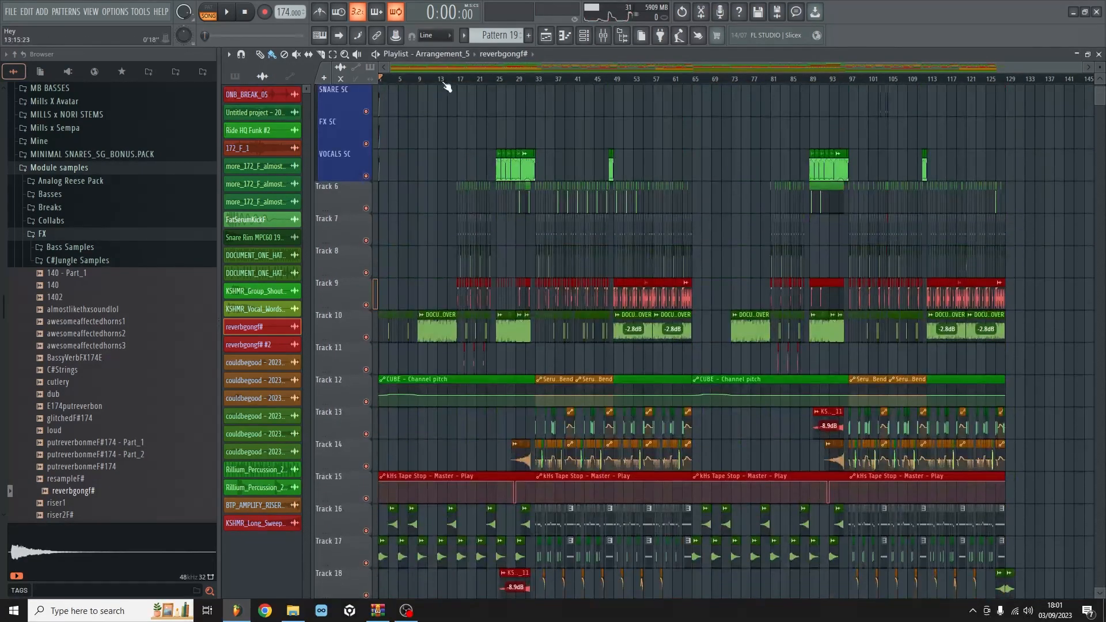
pyautogui.scroll(5, 444, 80)
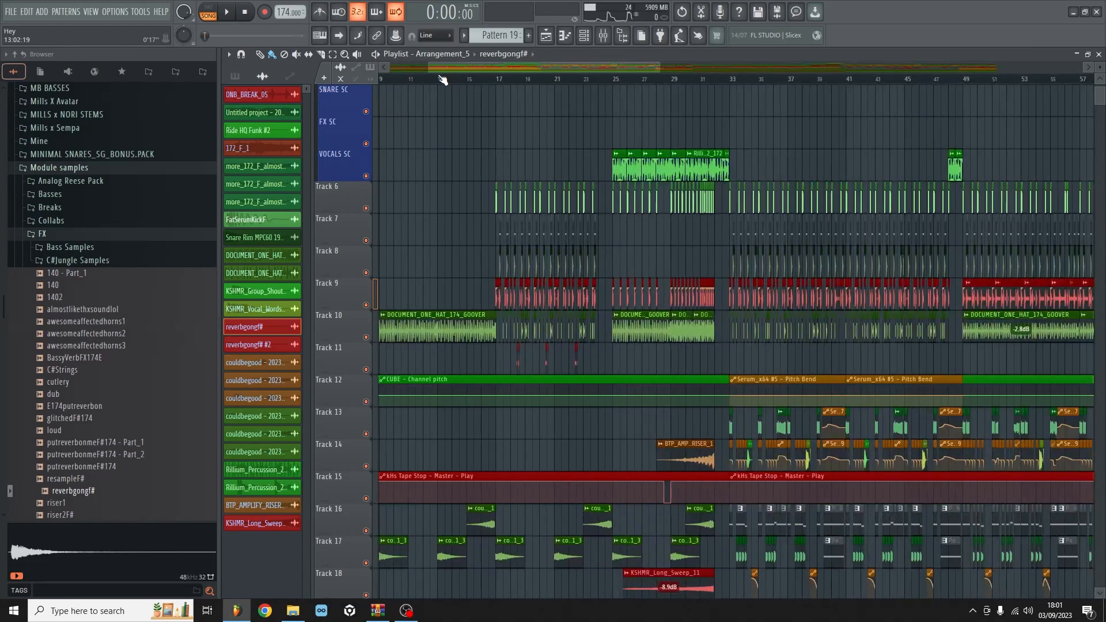
pyautogui.scroll(-2, 444, 79)
pyautogui.scroll(-1, 403, 123)
pyautogui.scroll(-2, 454, 223)
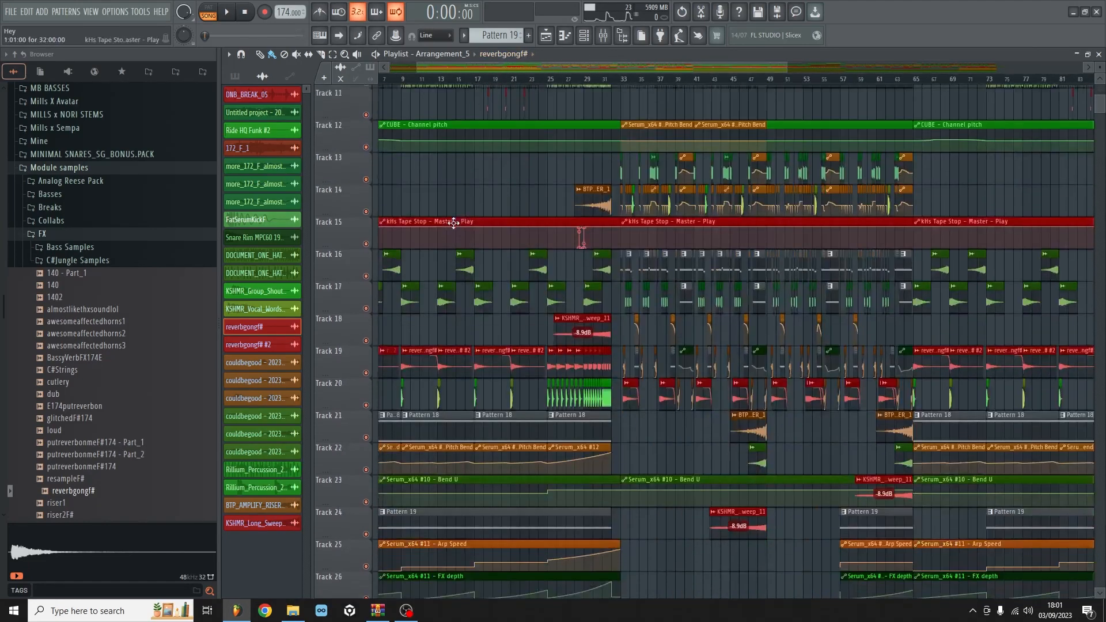
# Collapse the Module samples browser folder and examine the build-up and drop layers around bars 21 to 49
pyautogui.click(35, 168)
pyautogui.scroll(-3, 611, 172)
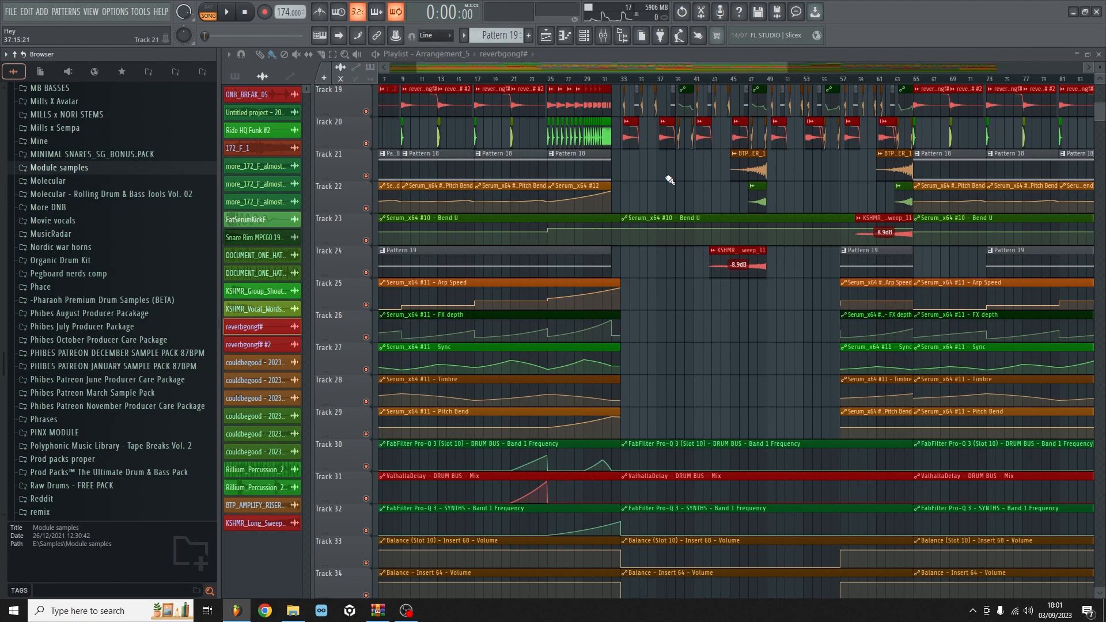
pyautogui.scroll(7, 669, 180)
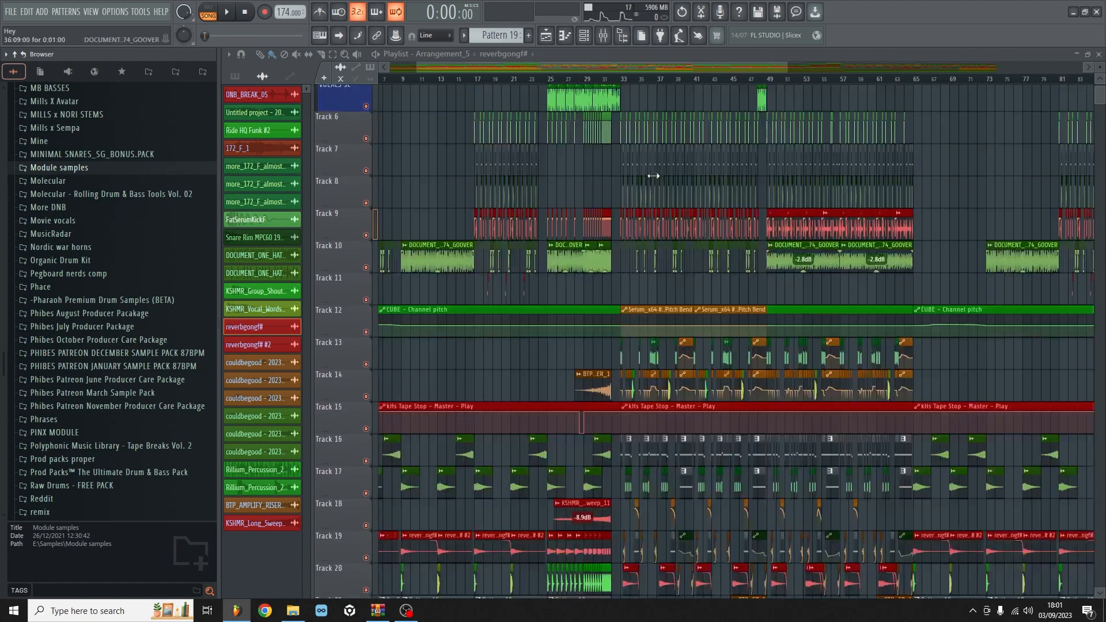
pyautogui.scroll(5, 584, 80)
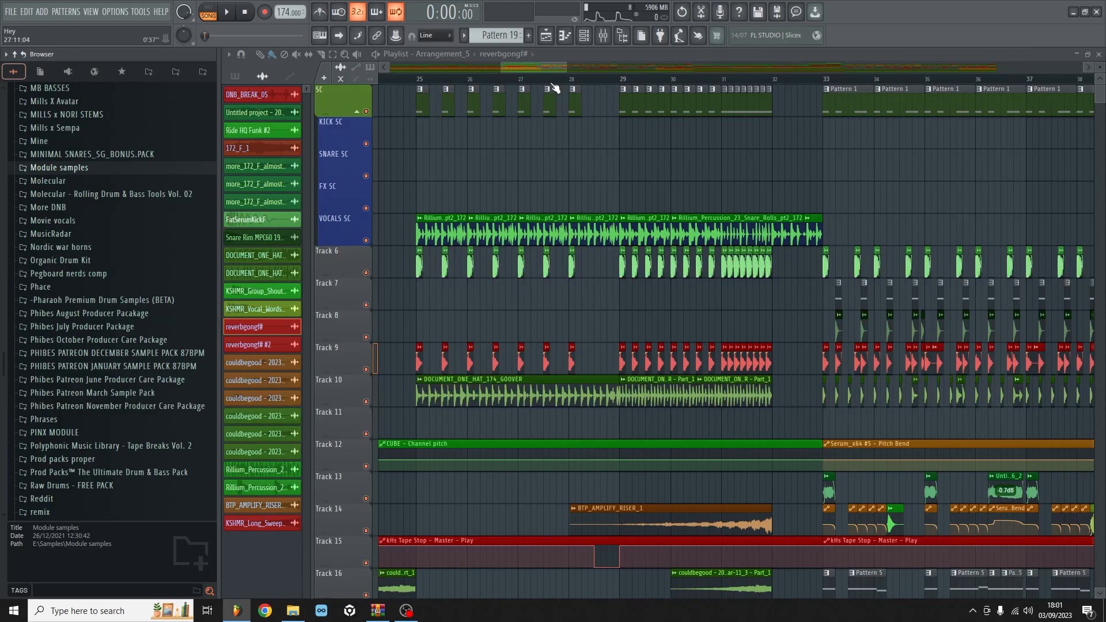
pyautogui.scroll(-2, 568, 84)
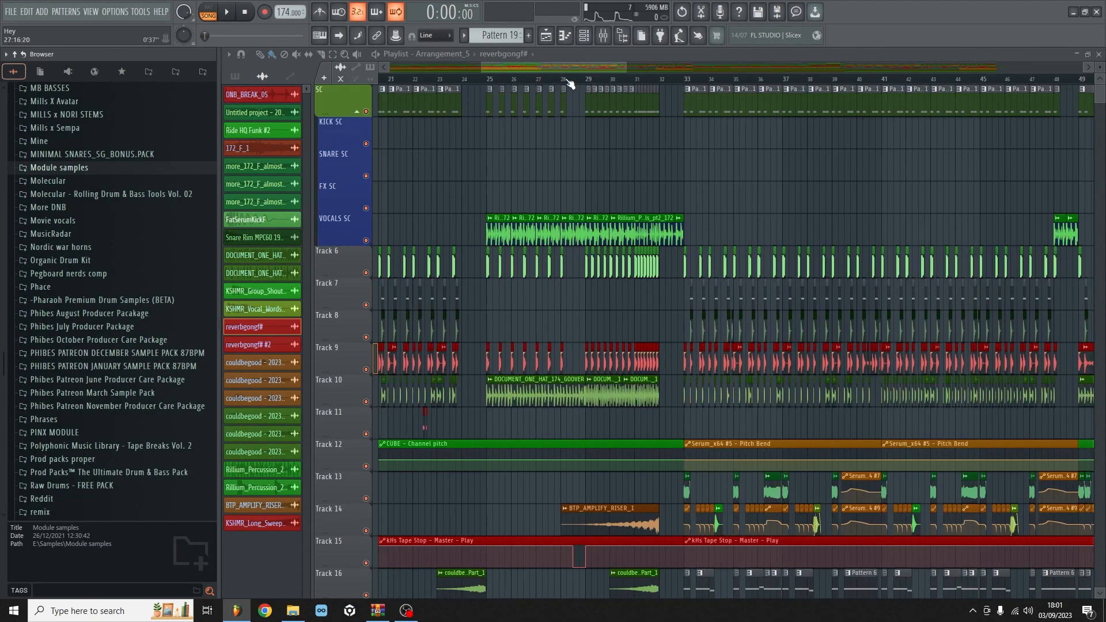
pyautogui.scroll(-4, 585, 98)
pyautogui.scroll(-3, 613, 134)
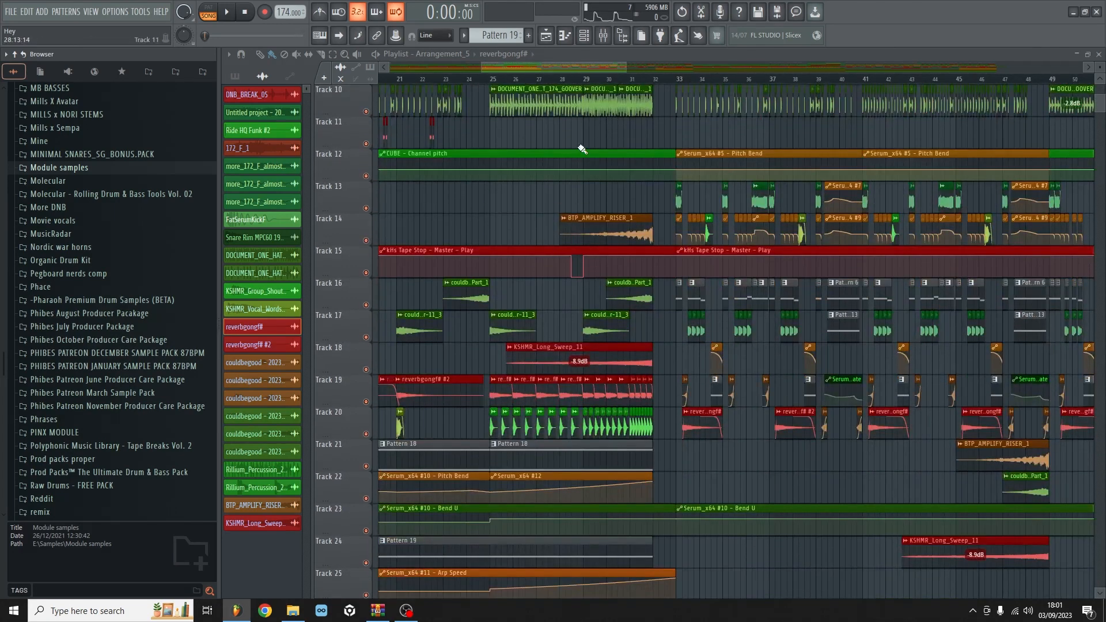
# Examine the intro and build-up layers from bar 1, including the automation clips down to Track 38
pyautogui.moveTo(514, 68); pyautogui.dragTo(404, 70)
pyautogui.scroll(-3, 407, 79)
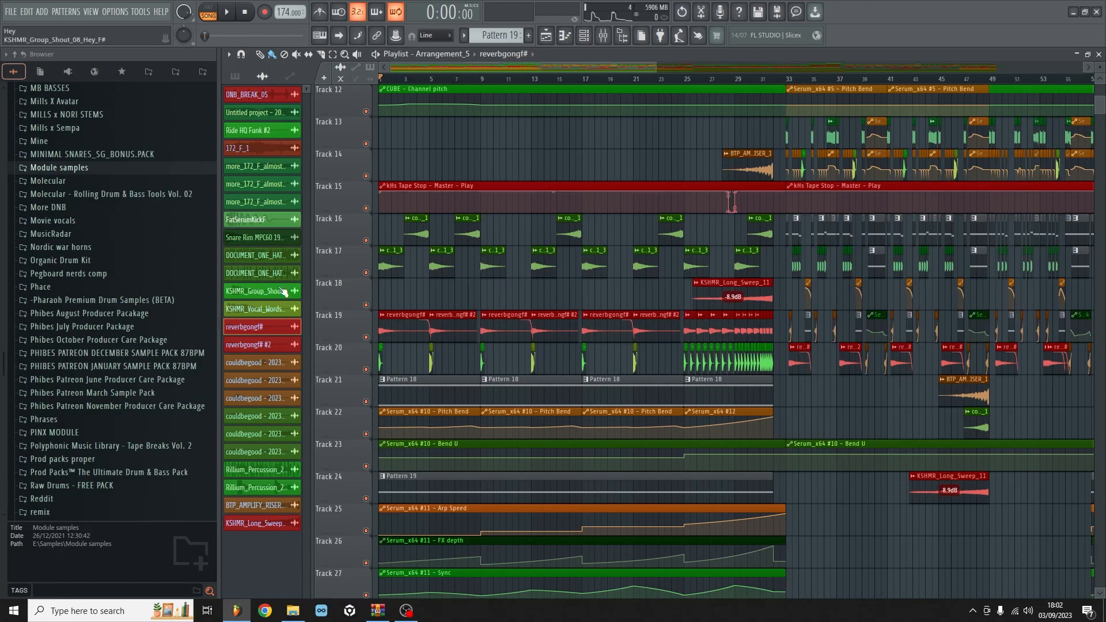
pyautogui.scroll(2, 455, 219)
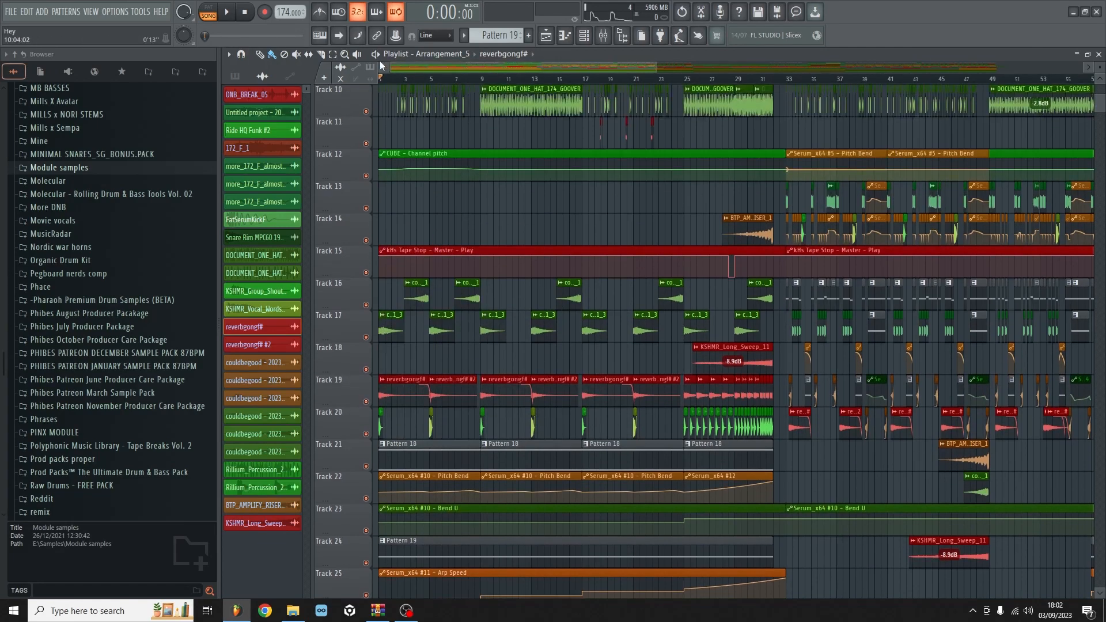
pyautogui.scroll(-10, 495, 212)
pyautogui.scroll(13, 495, 212)
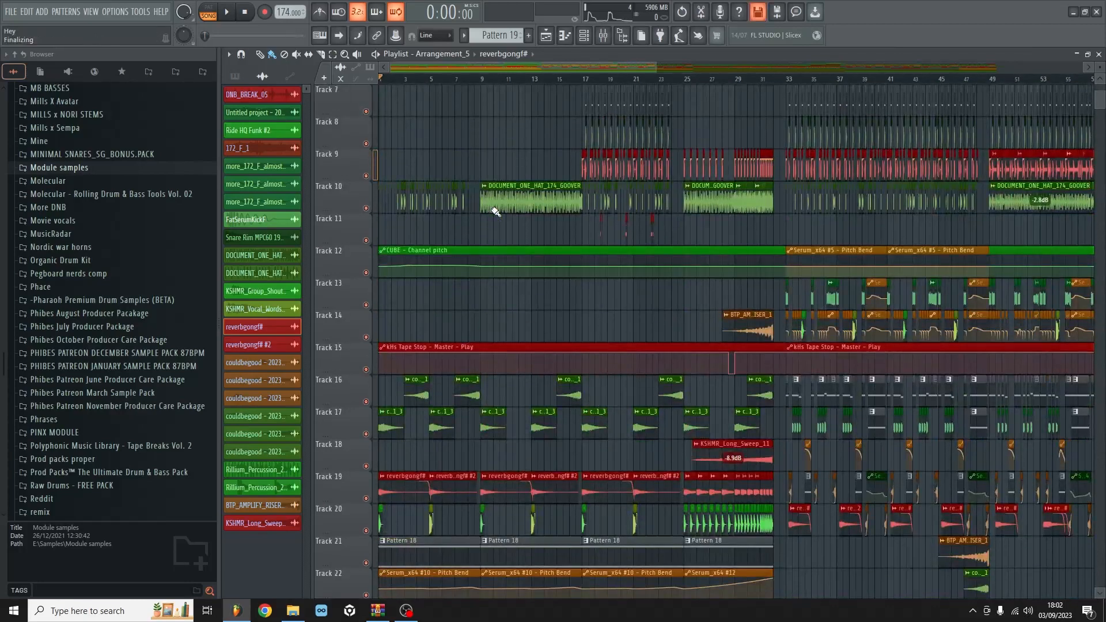
pyautogui.scroll(-4, 496, 212)
pyautogui.scroll(-4, 496, 212)
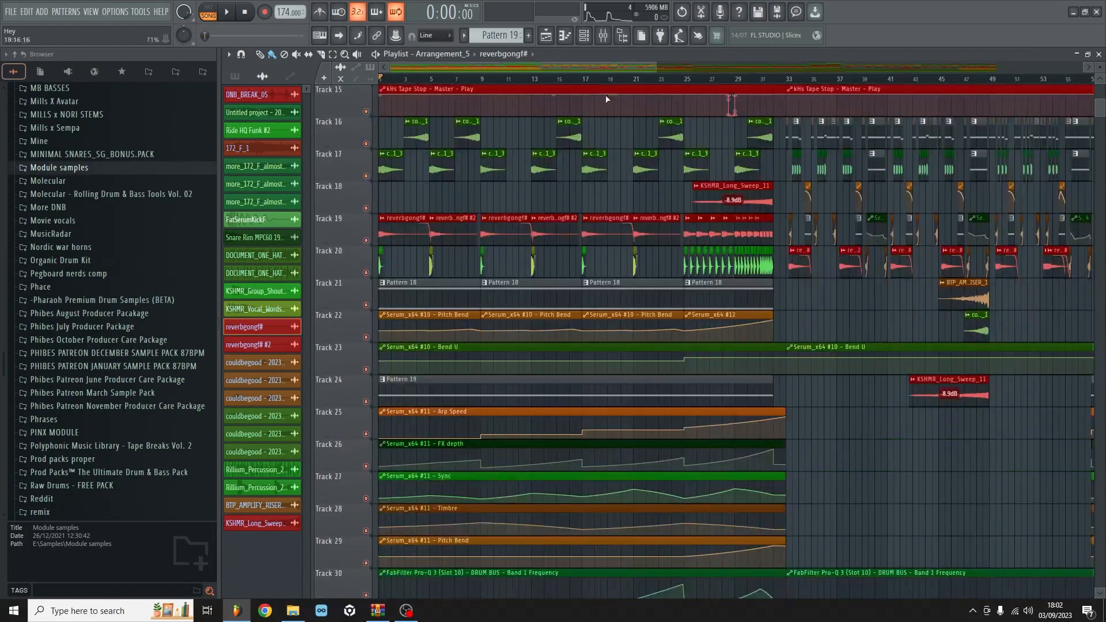
pyautogui.scroll(-12, 511, 166)
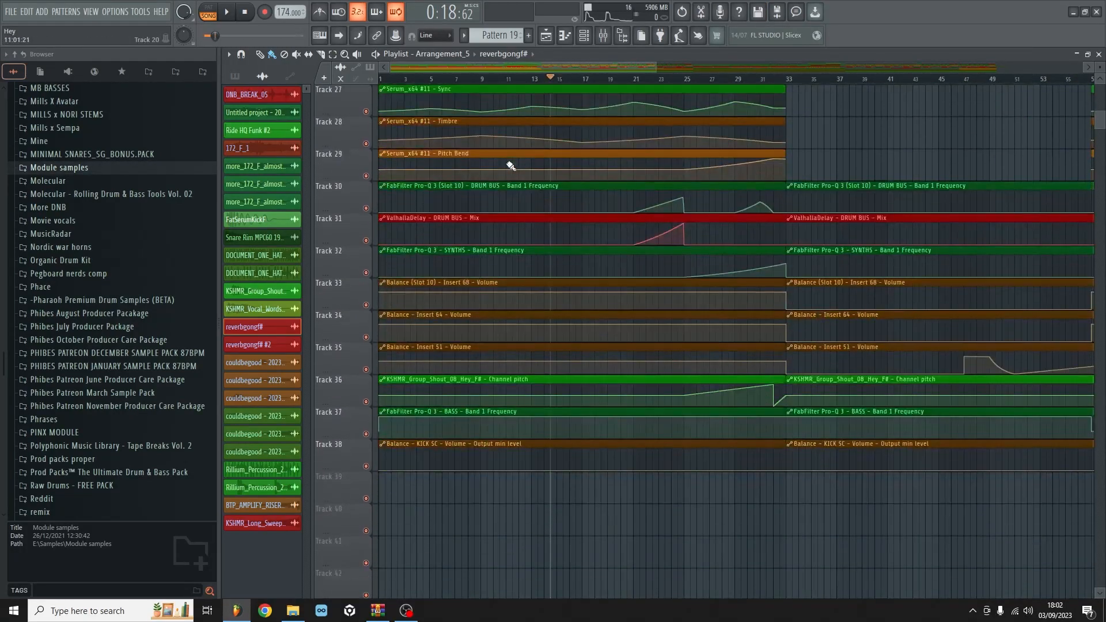
pyautogui.scroll(3, 665, 96)
# Place the playhead at bar 24 by the DRUM BUS automation ramps and view the mixer briefly
pyautogui.click(673, 81)
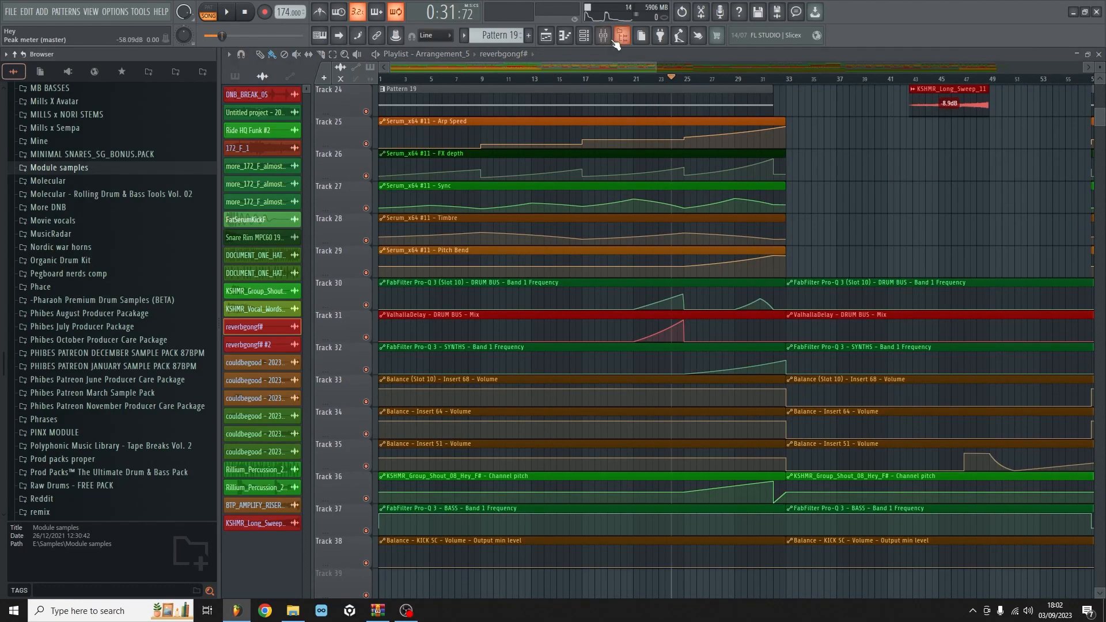
pyautogui.click(603, 35)
pyautogui.scroll(11, 686, 96)
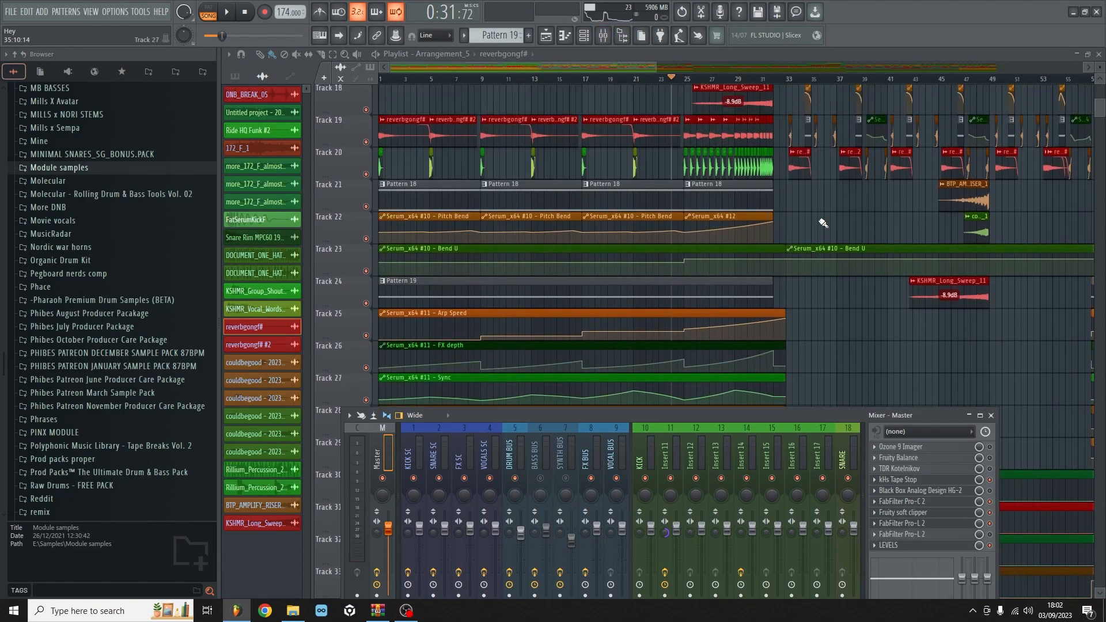
# Play briefly from bar 21, where the FabFilter Pro-Q 3 and ValhallaDelay DRUM BUS automation ramps begin, and stop
pyautogui.click(638, 82)
pyautogui.scroll(-7, 639, 451)
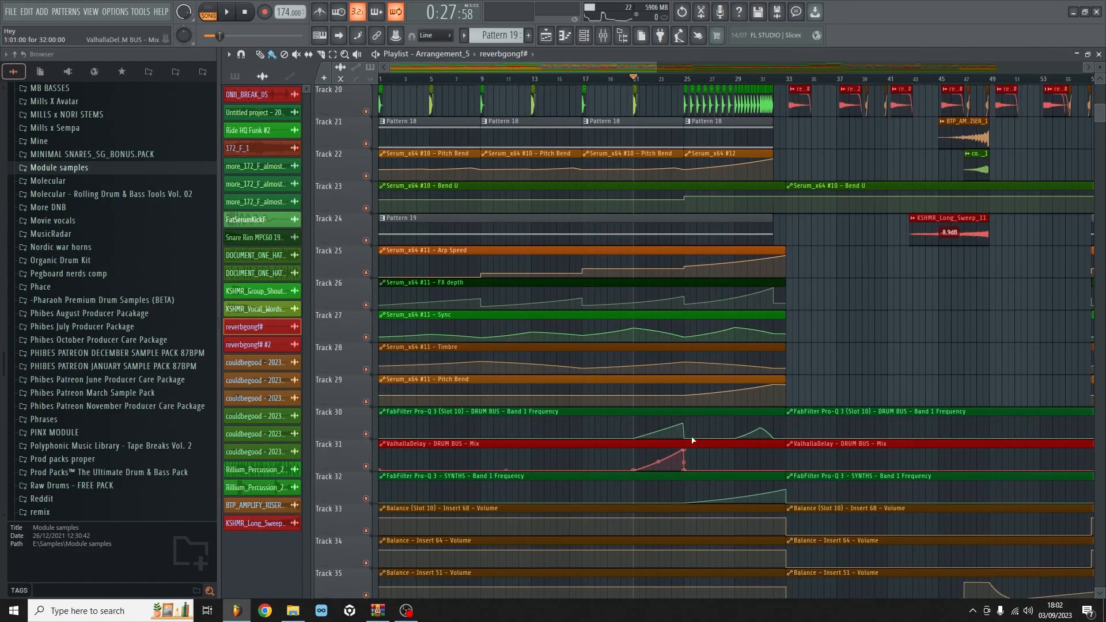
pyautogui.press('space')
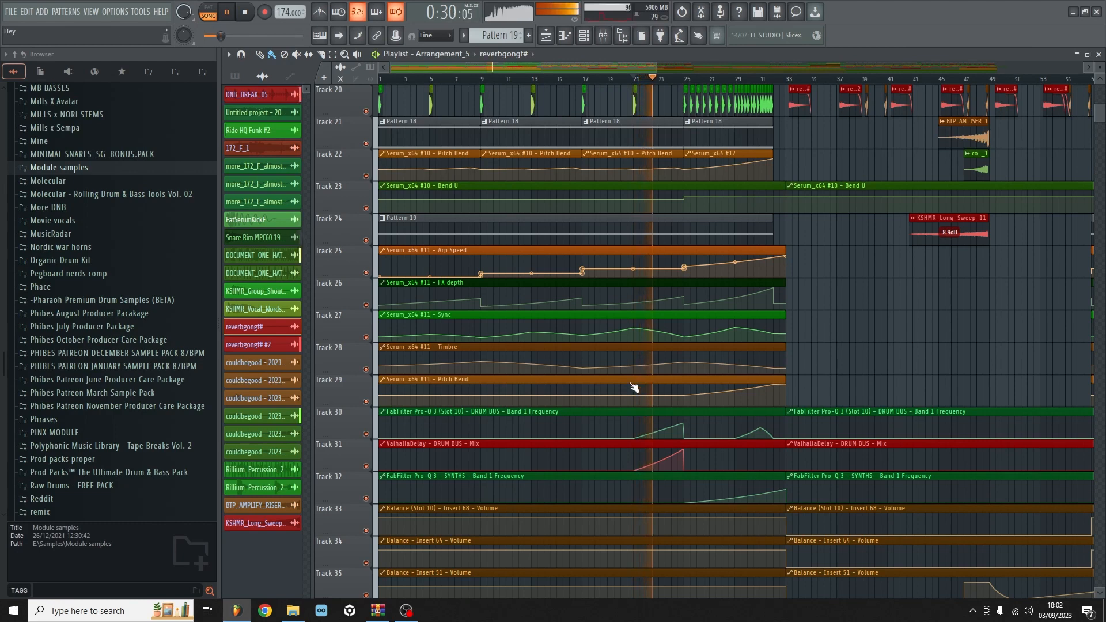
pyautogui.scroll(-3, 576, 345)
pyautogui.click(247, 13)
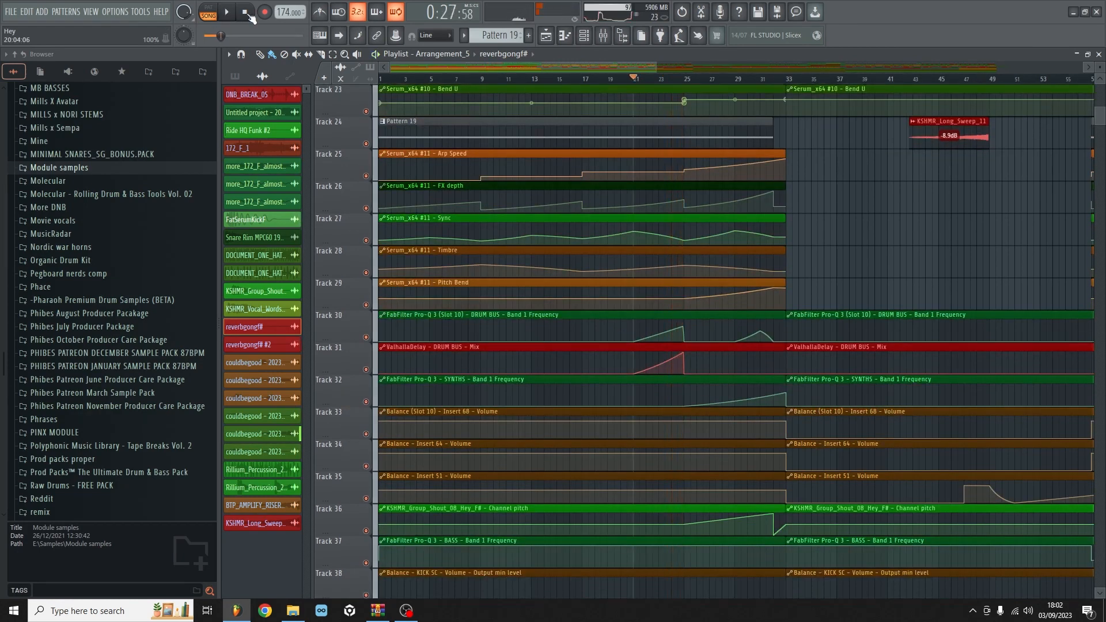
pyautogui.click(247, 13)
# View a wider span of the arrangement and place the playhead at bar 24, just before the build-up
pyautogui.scroll(5, 627, 80)
pyautogui.scroll(-3, 627, 79)
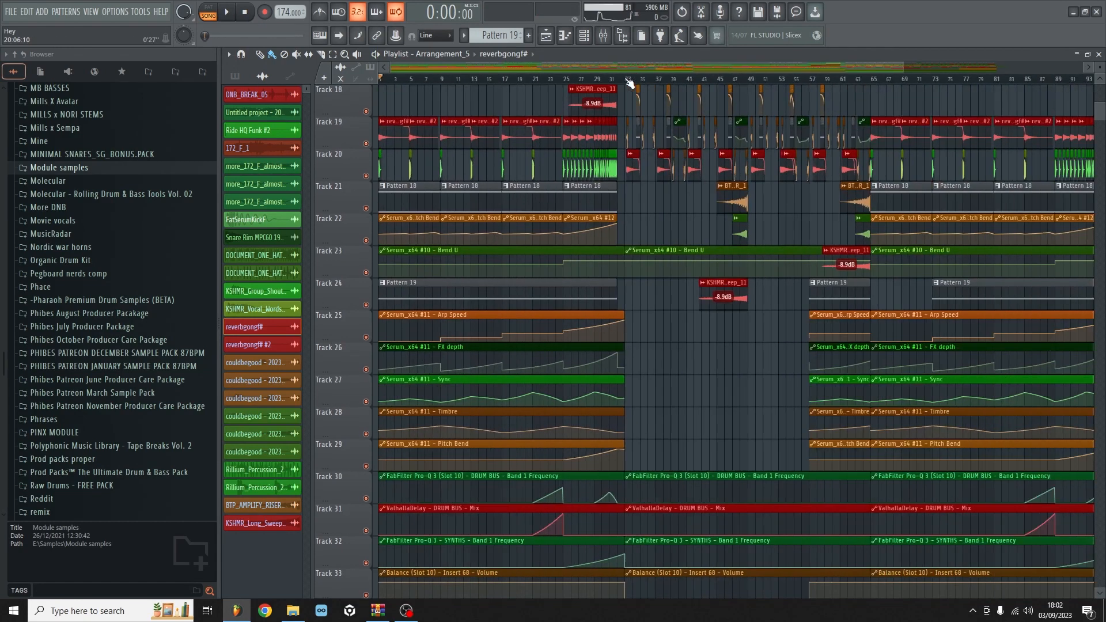
pyautogui.scroll(6, 568, 104)
pyautogui.click(543, 79)
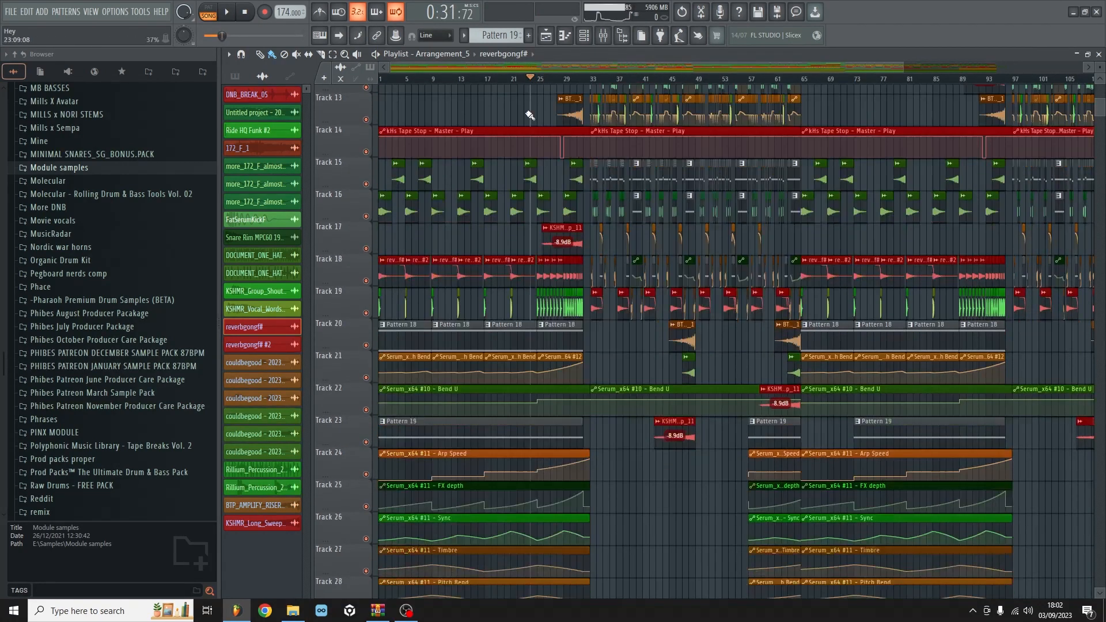
# Place the playhead at bar 25, at the peak of the ValhallaDelay DRUM BUS ramp, and view the automation clips down to Track 38
pyautogui.scroll(-6, 539, 93)
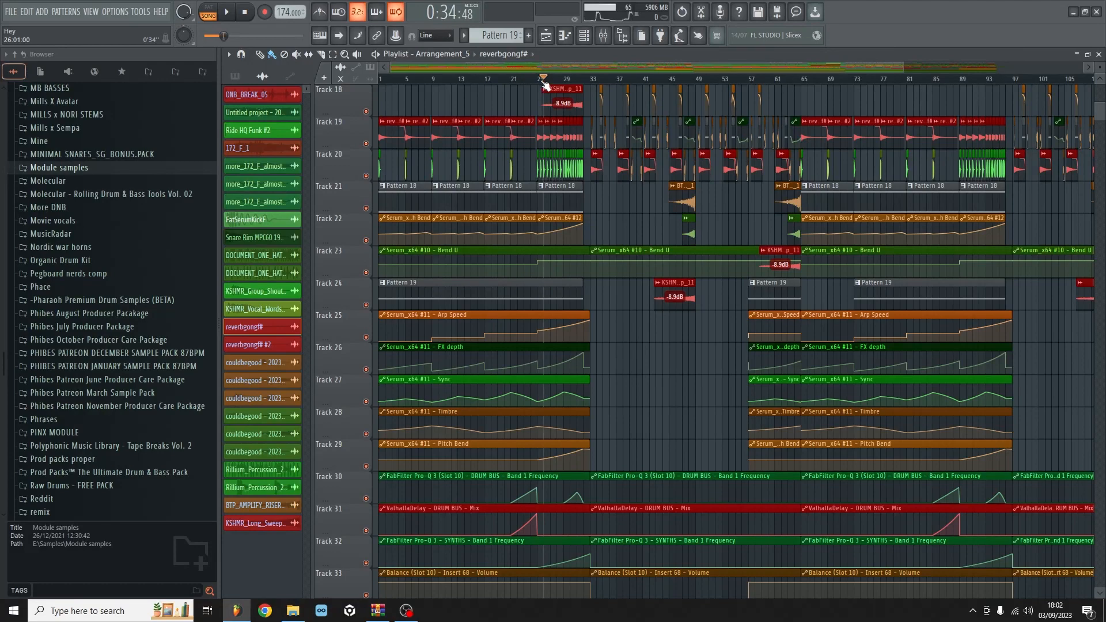
pyautogui.click(536, 79)
pyautogui.scroll(-13, 568, 101)
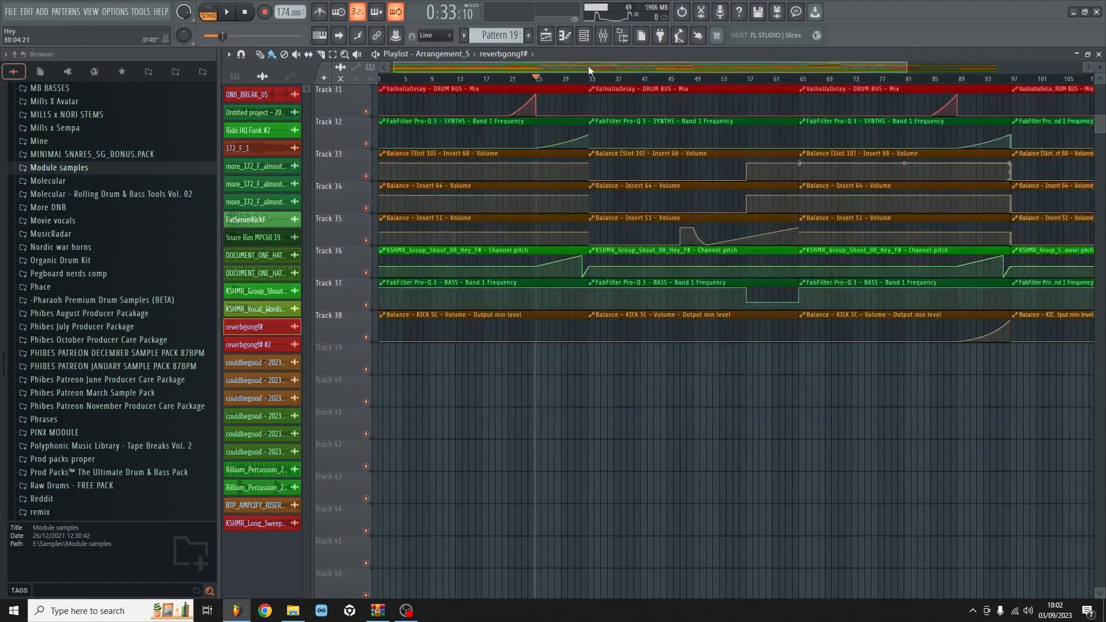
# Place the playhead at bar 65, where the second intro starts, and examine its build-up layers and automation down to Track 37
pyautogui.moveTo(589, 67); pyautogui.dragTo(831, 49)
pyautogui.scroll(20, 766, 109)
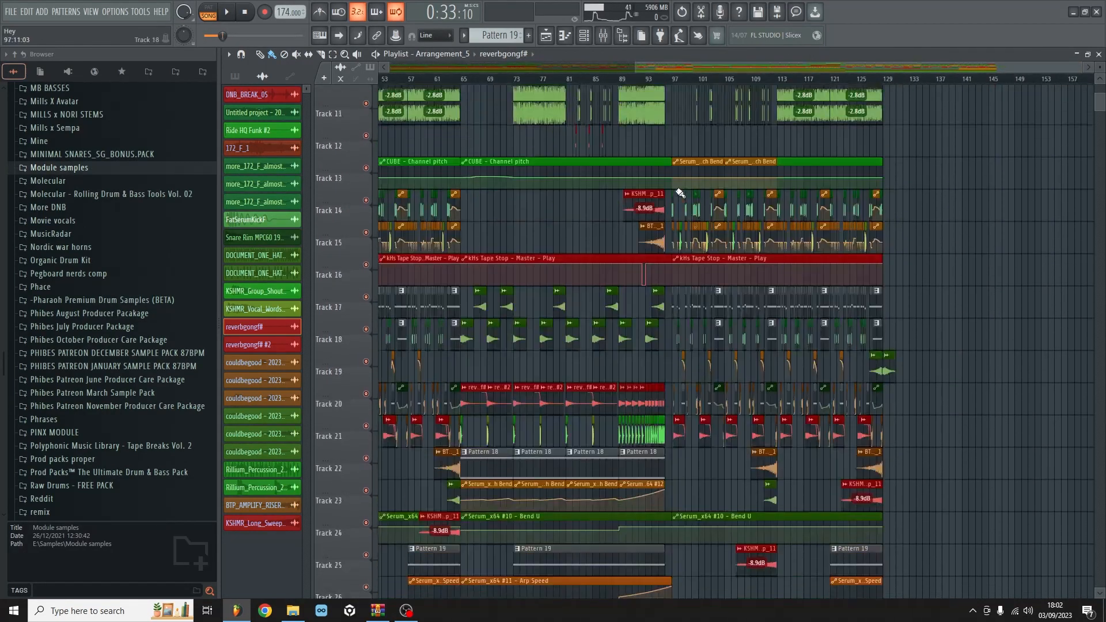
pyautogui.scroll(6, 680, 192)
pyautogui.moveTo(689, 79); pyautogui.dragTo(799, 218)
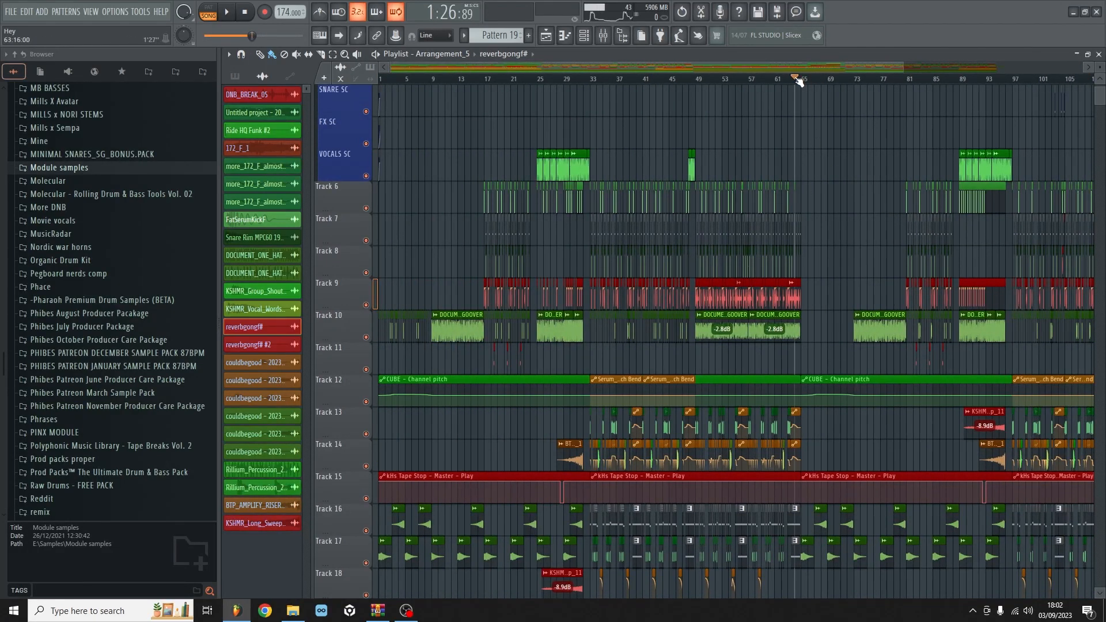
pyautogui.moveTo(798, 82); pyautogui.dragTo(849, 68)
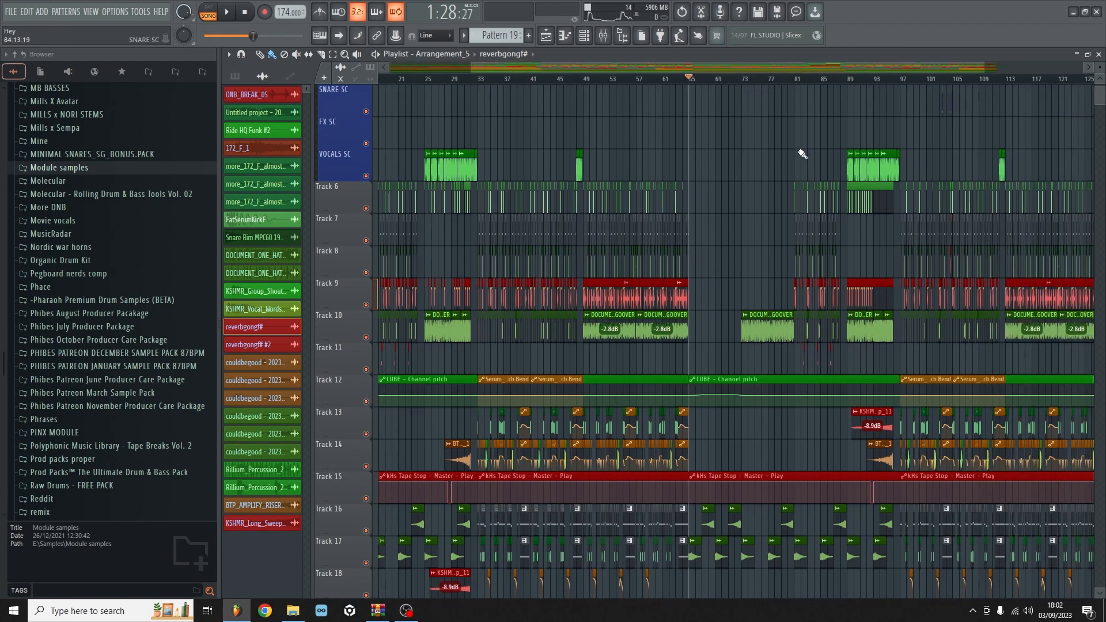
pyautogui.scroll(-3, 797, 158)
pyautogui.scroll(-5, 849, 78)
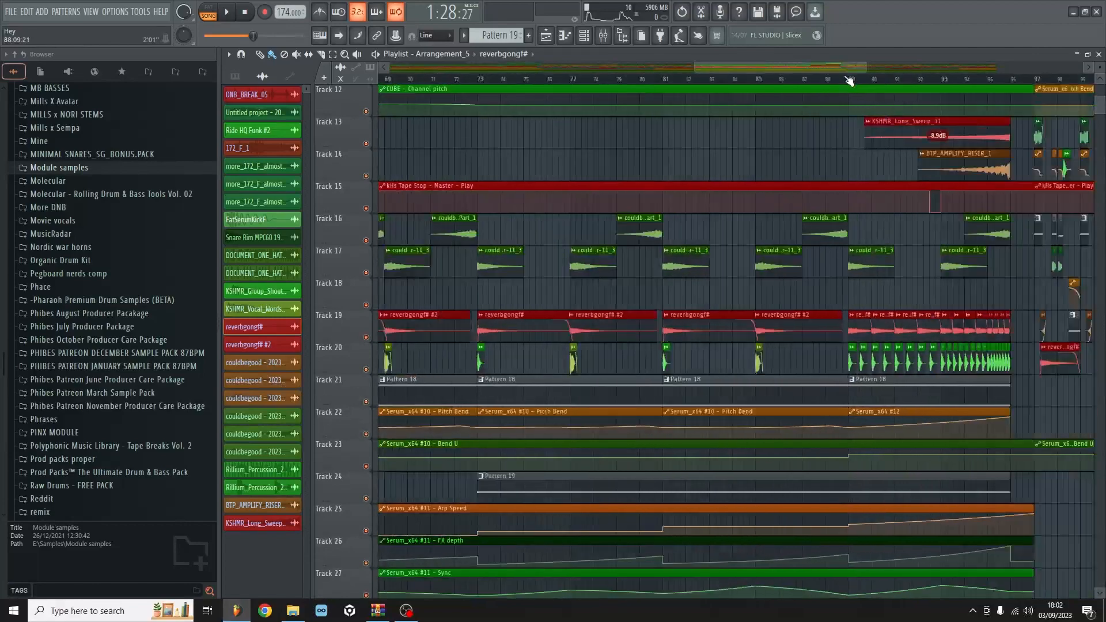
pyautogui.scroll(-4, 725, 249)
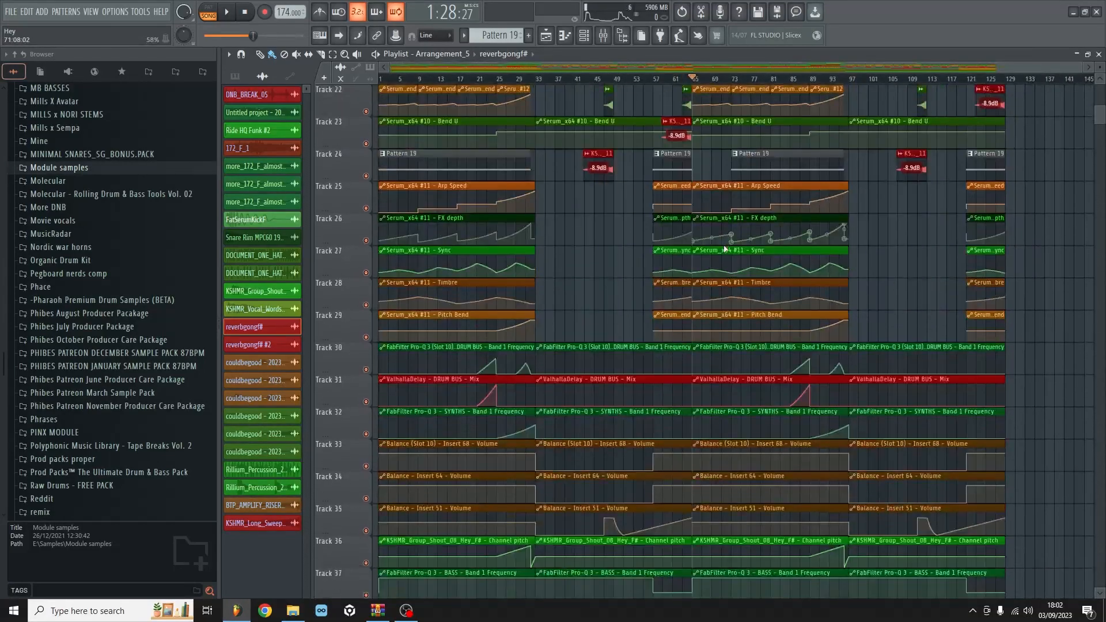
pyautogui.scroll(2, 541, 202)
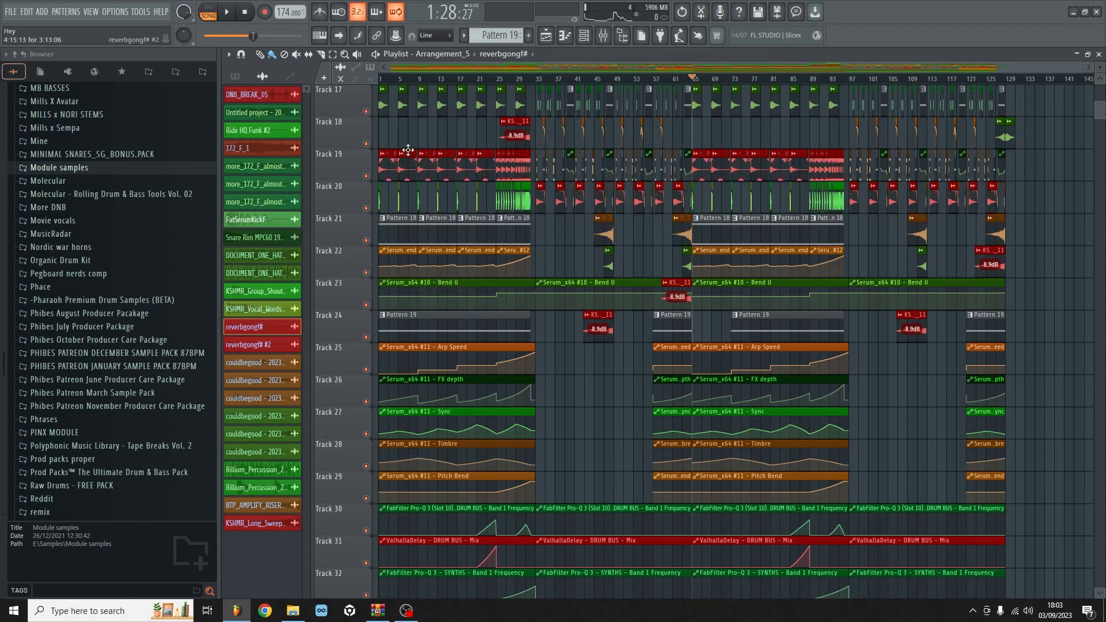
# Examine the first build-up's layers around bars 21 to 33, from the Serum automation clips up to the drum and VOCALS SC tracks
pyautogui.scroll(-2, 409, 149)
pyautogui.scroll(3, 441, 82)
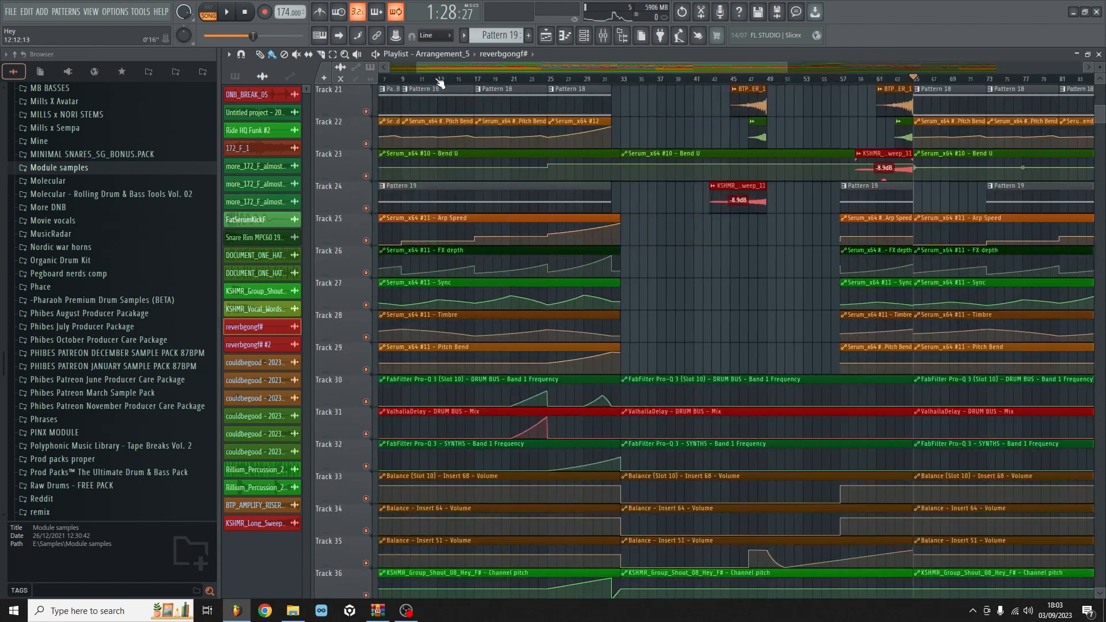
pyautogui.scroll(1, 412, 121)
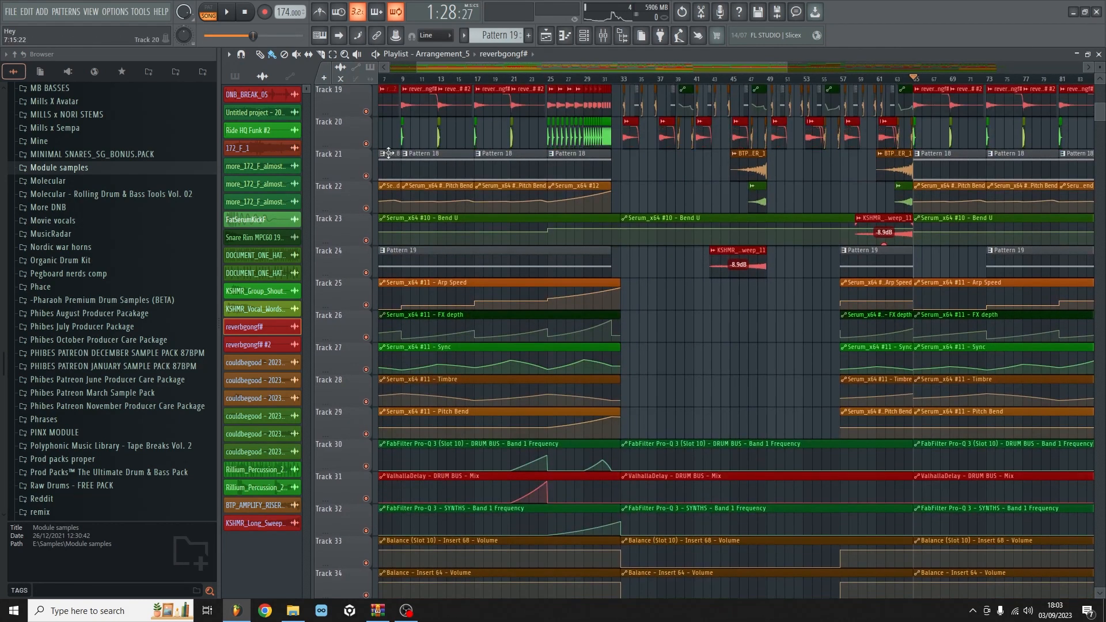
pyautogui.scroll(4, 556, 136)
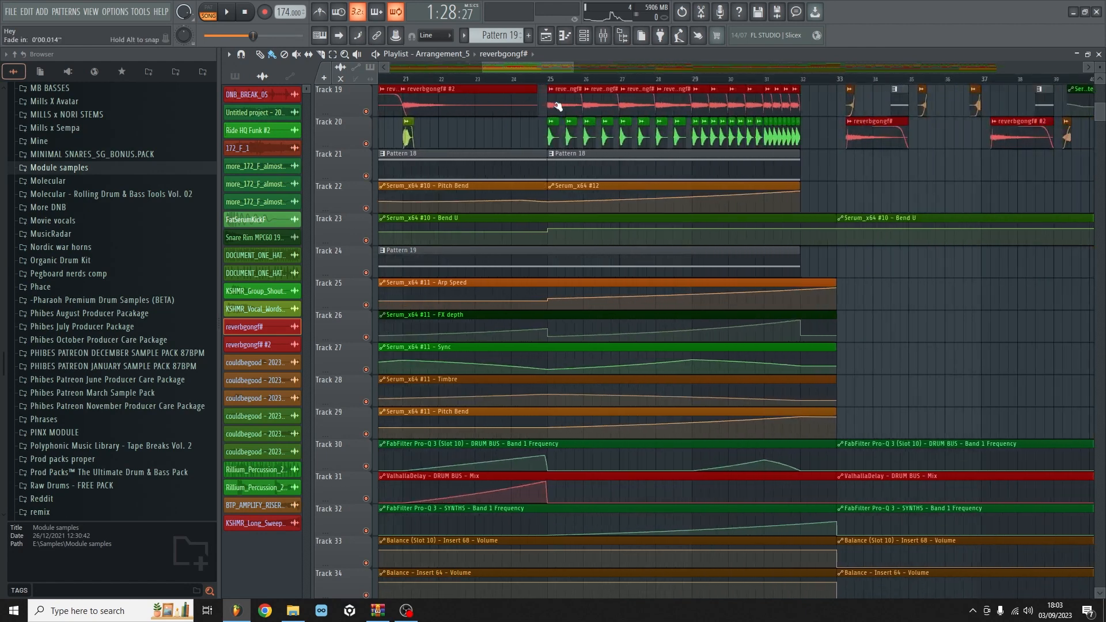
pyautogui.scroll(2, 447, 136)
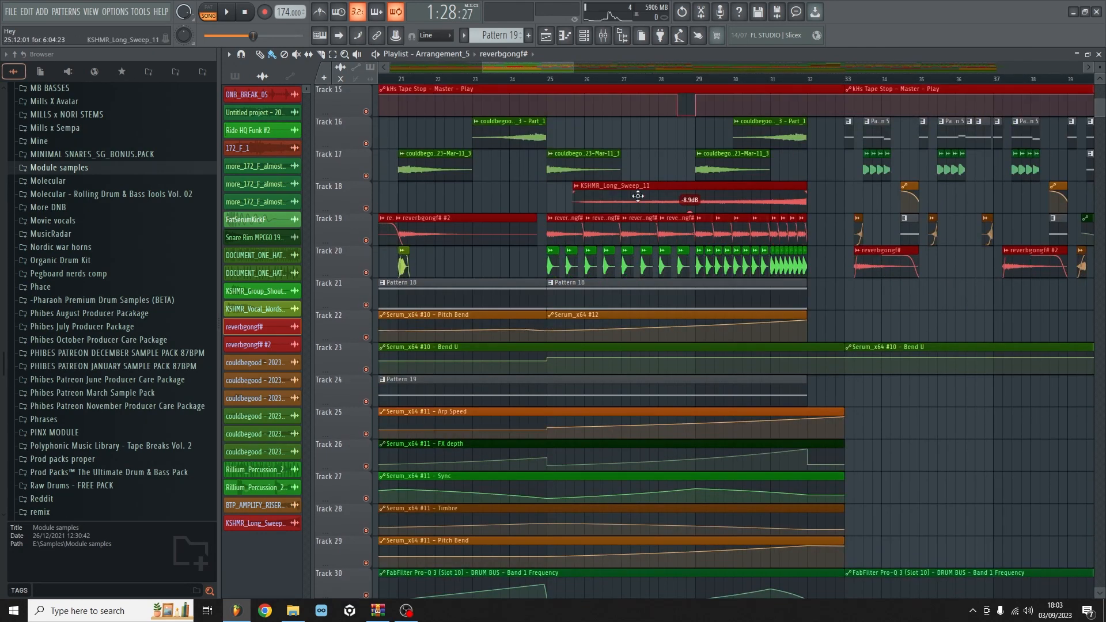
pyautogui.scroll(3, 636, 190)
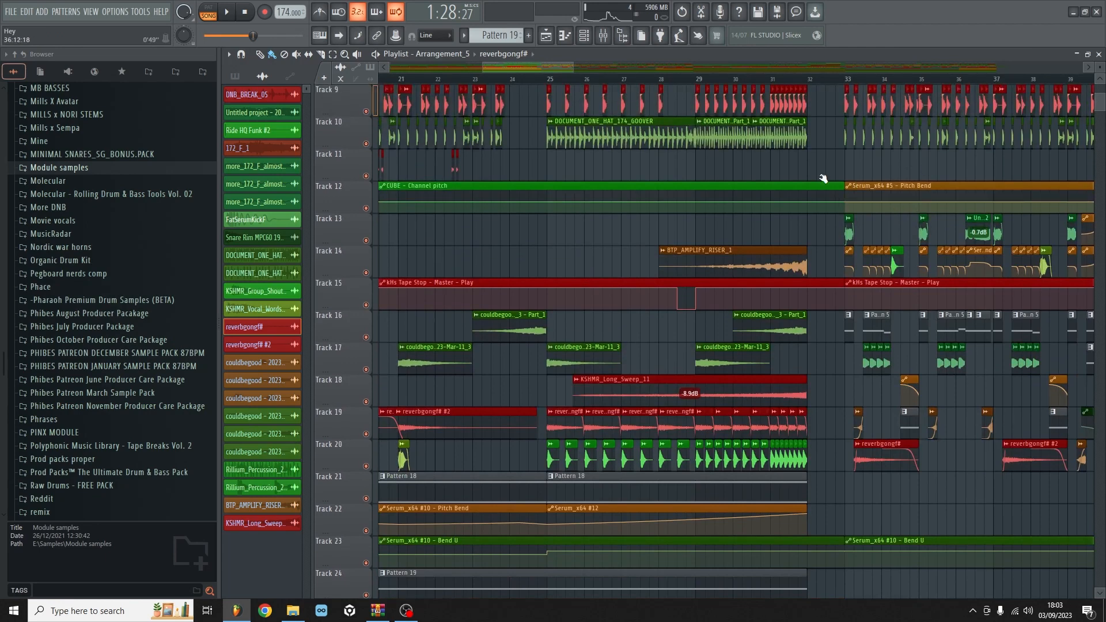
pyautogui.scroll(4, 743, 260)
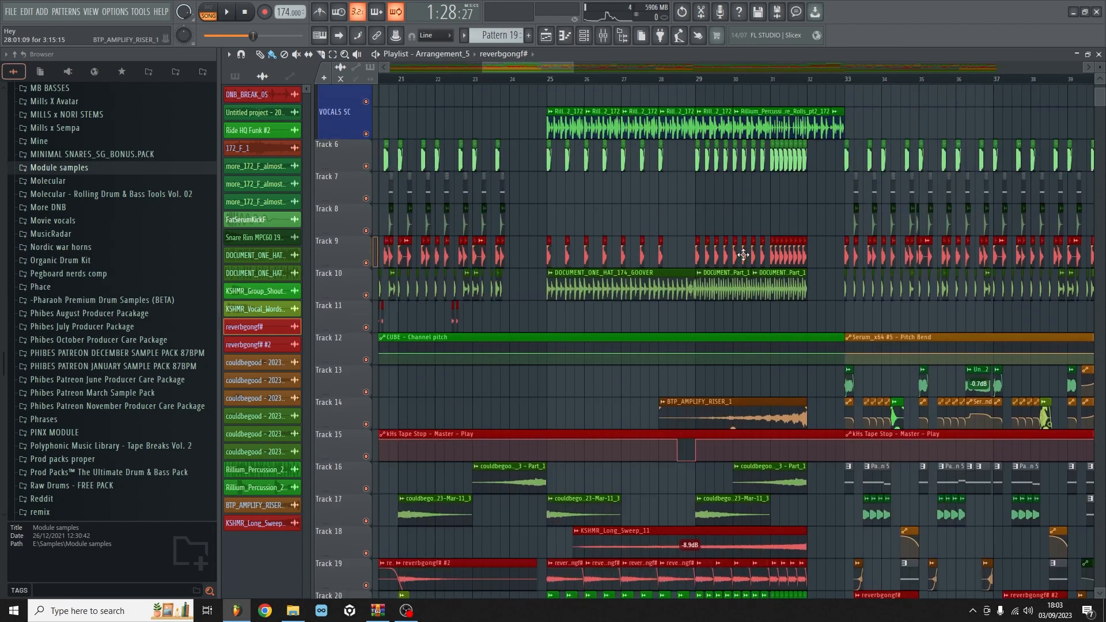
pyautogui.scroll(-8, 771, 86)
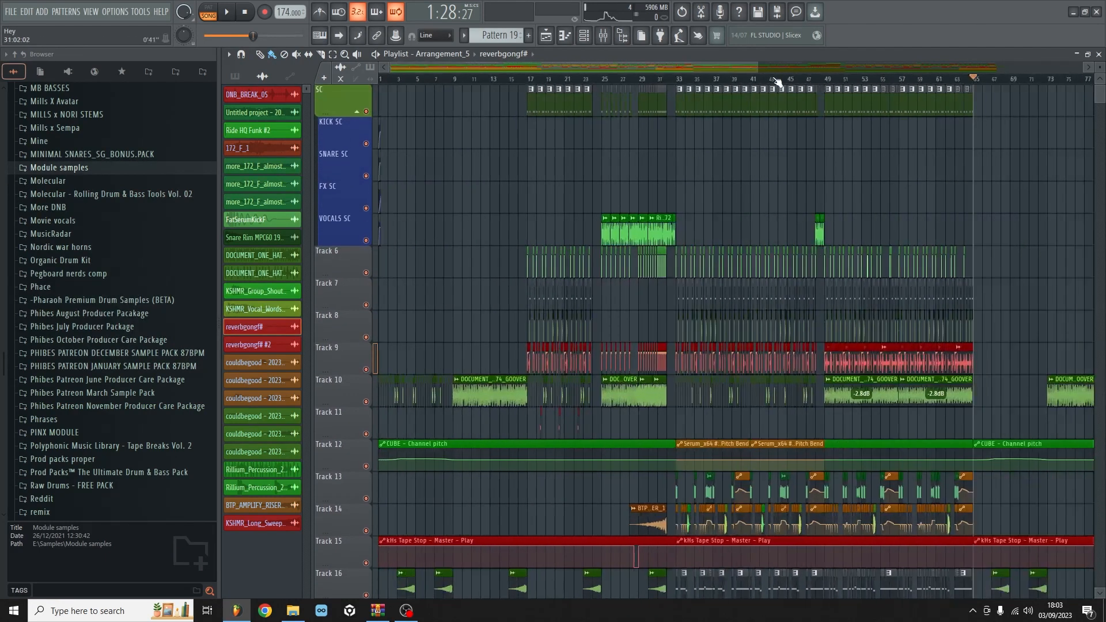
# Return the playhead to the start of the song and collapse the SC track group
pyautogui.click(251, 14)
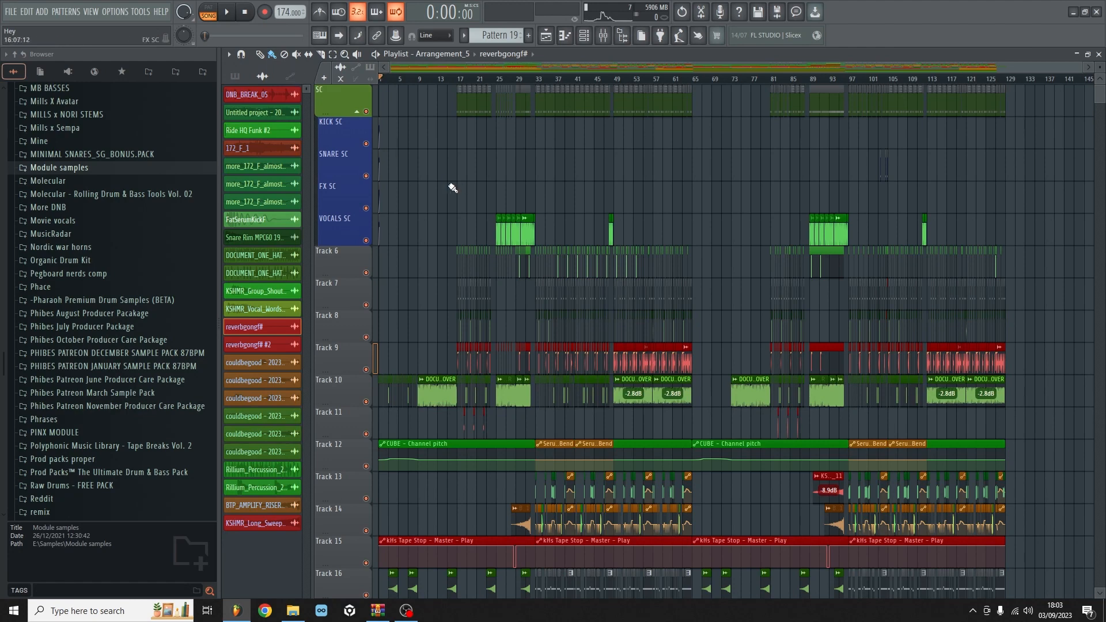
pyautogui.click(360, 113)
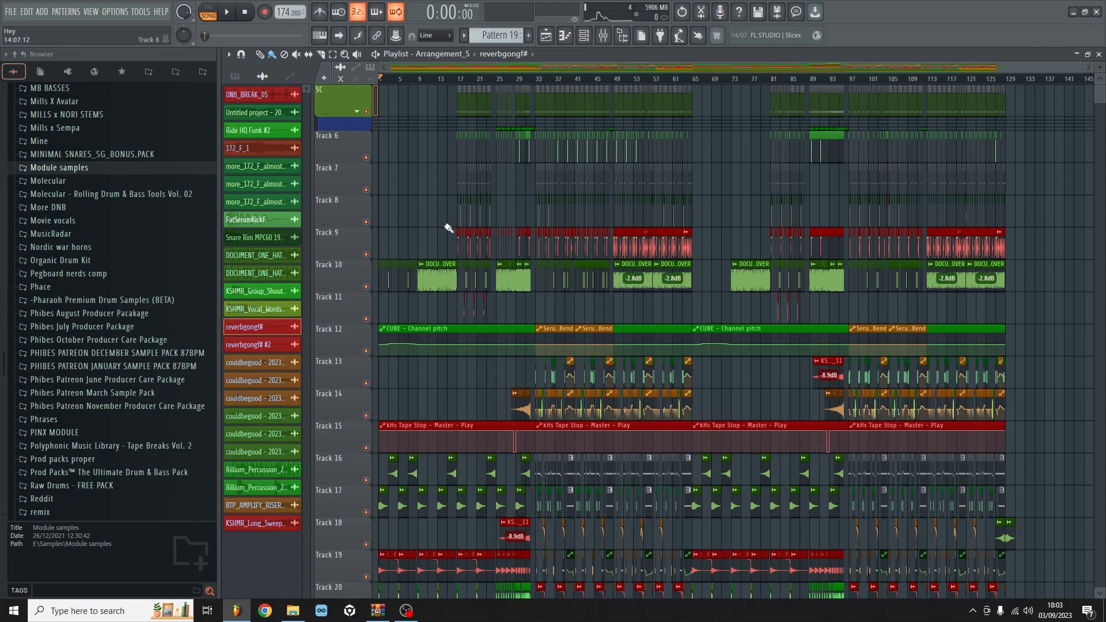
# Review the whole arrangement from Track 6 down to the automation clips by Track 38, and switch to OBS
pyautogui.scroll(-5, 449, 229)
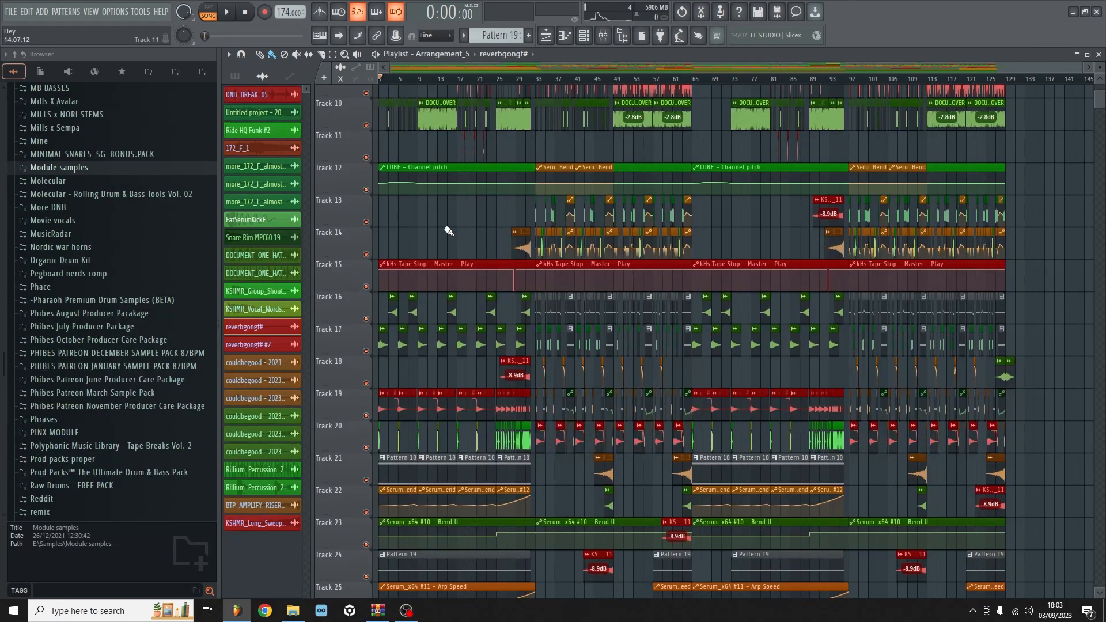
pyautogui.scroll(-4, 446, 232)
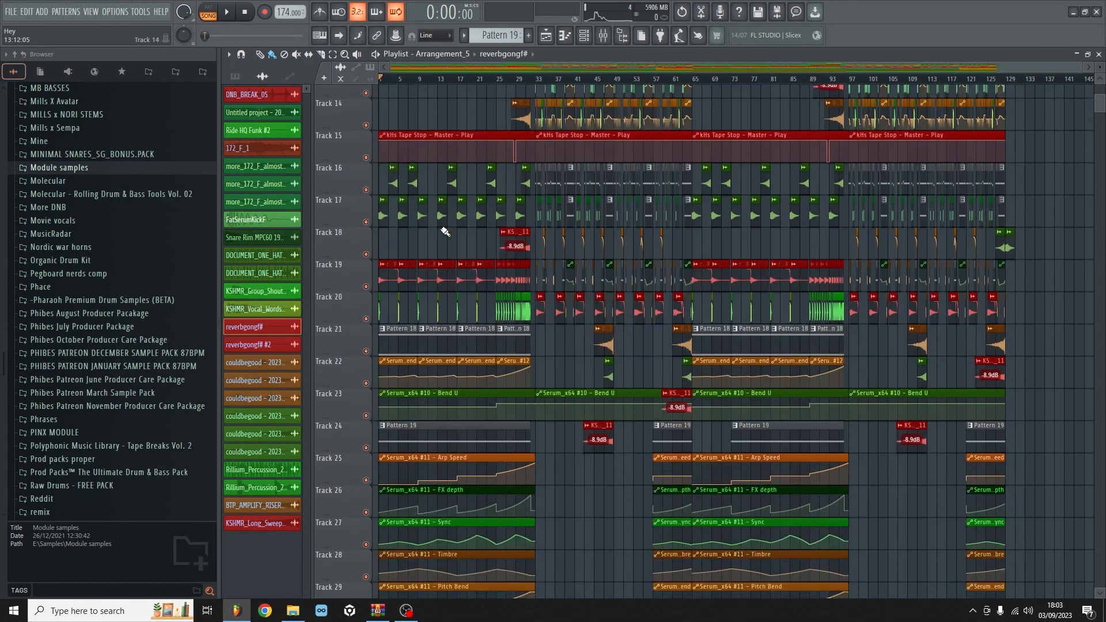
pyautogui.scroll(-9, 445, 231)
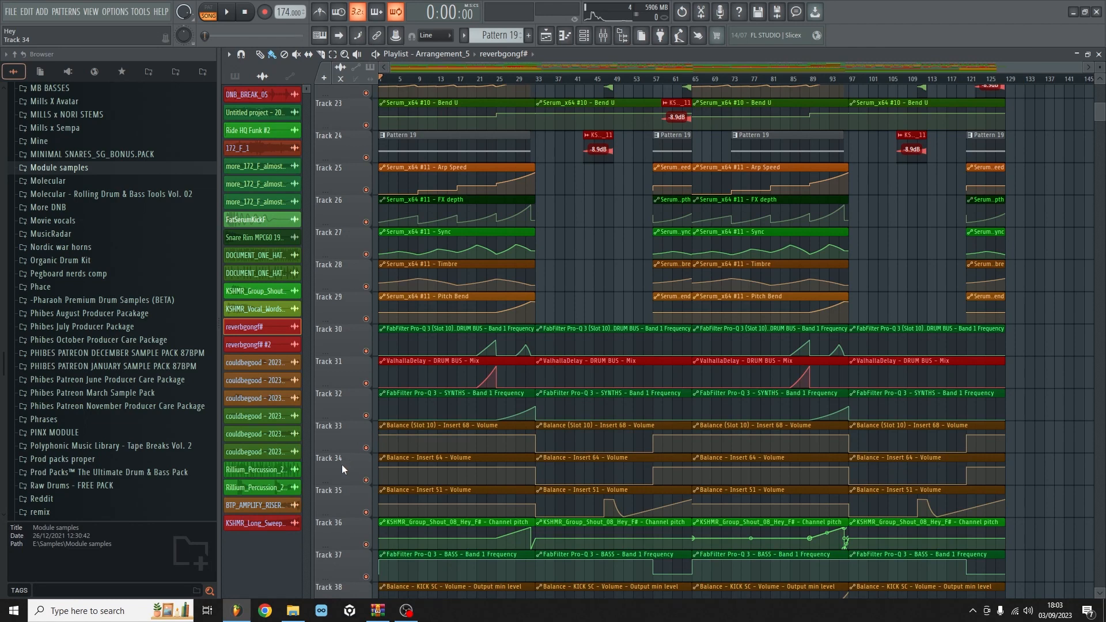
pyautogui.click(405, 612)
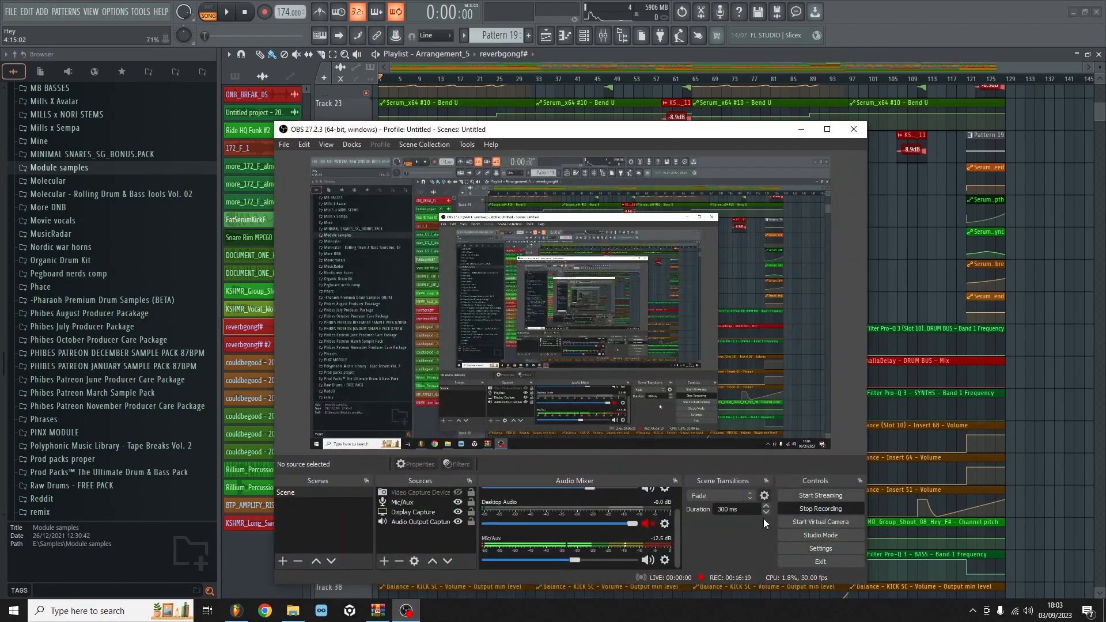